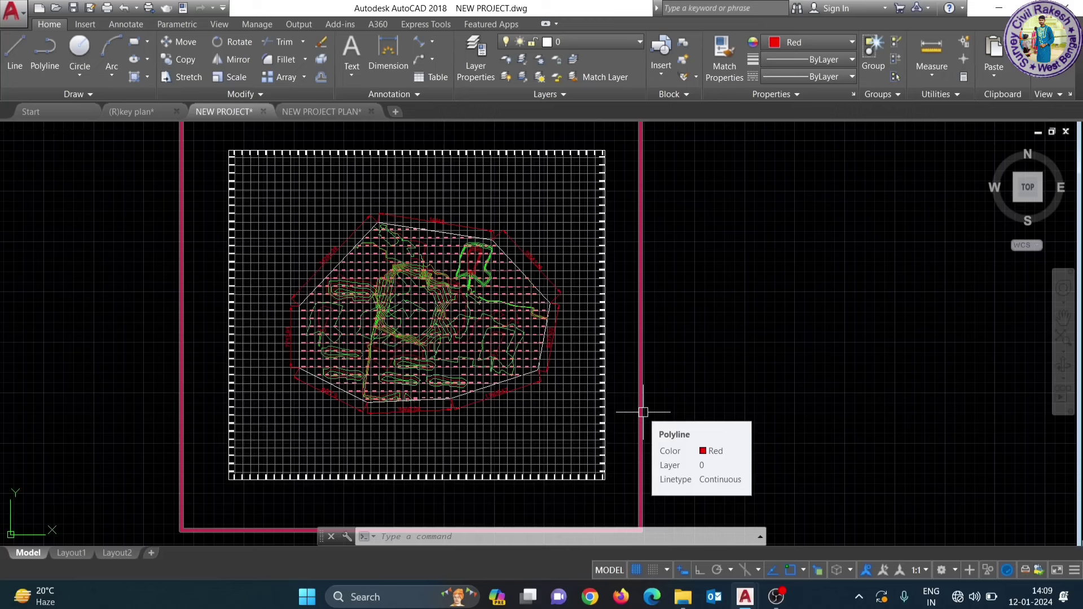
Step: Zoom in and out around the NEW PROJECT contour drawing
{"action": "scroll", "coordinate": [621, 387], "scroll_direction": "down", "scroll_amount": 2}
{"action": "scroll", "coordinate": [605, 375], "scroll_direction": "up", "scroll_amount": 4}
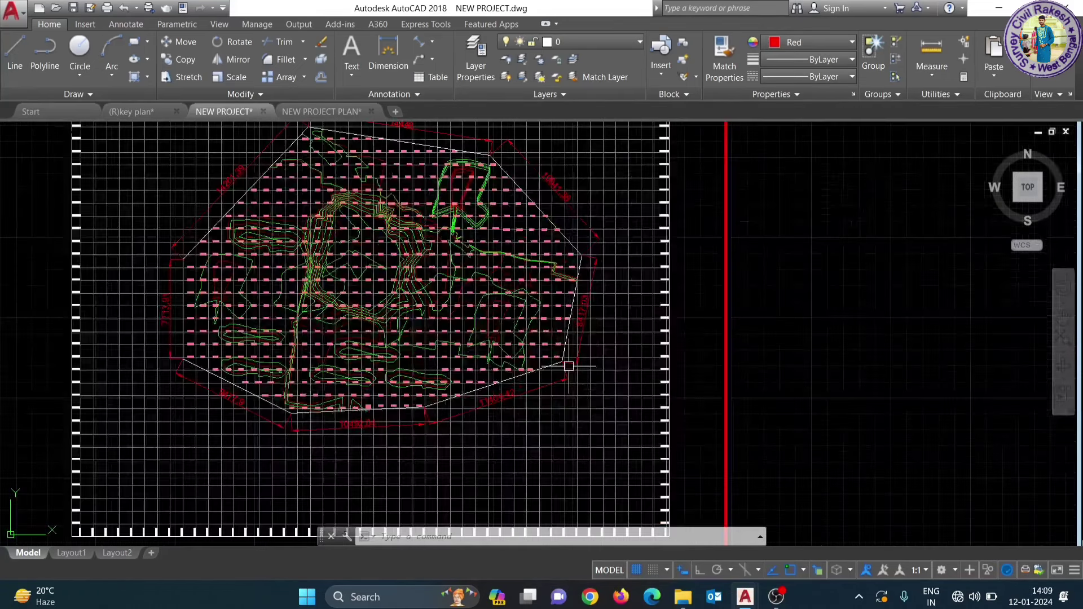
{"action": "scroll", "coordinate": [569, 365], "scroll_direction": "down", "scroll_amount": 1}
{"action": "scroll", "coordinate": [575, 358], "scroll_direction": "down", "scroll_amount": 3}
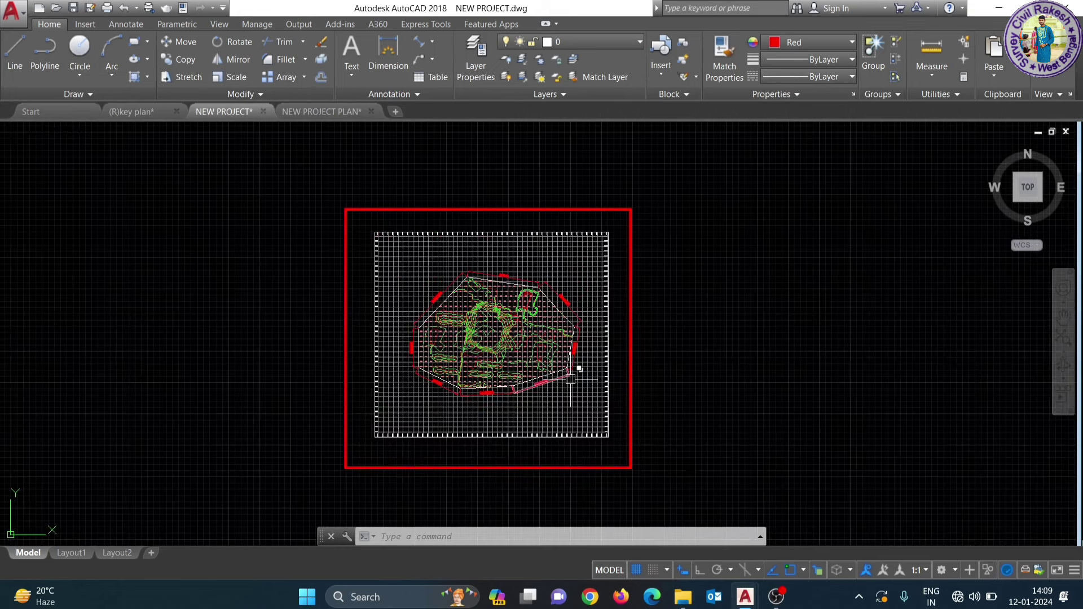
{"action": "left_click", "coordinate": [120, 114]}
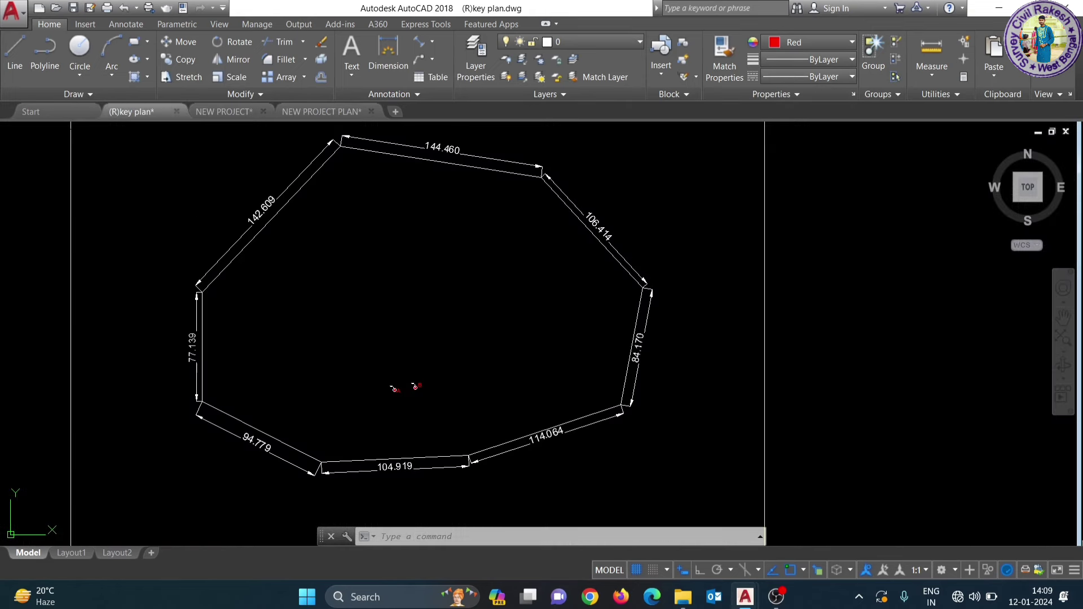
{"action": "scroll", "coordinate": [372, 332], "scroll_direction": "down", "scroll_amount": 2}
{"action": "scroll", "coordinate": [378, 347], "scroll_direction": "up", "scroll_amount": 4}
{"action": "scroll", "coordinate": [412, 350], "scroll_direction": "up", "scroll_amount": 3}
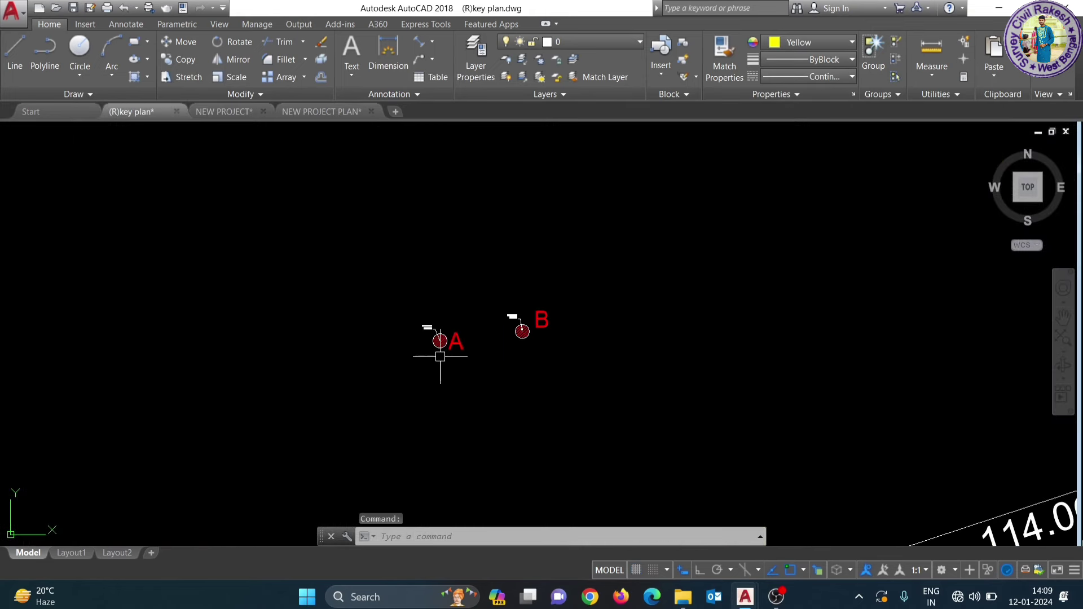
{"action": "scroll", "coordinate": [462, 350], "scroll_direction": "up", "scroll_amount": 2}
{"action": "middle_click_drag", "start_coordinate": [484, 353], "coordinate": [427, 372]}
{"action": "scroll", "coordinate": [443, 365], "scroll_direction": "up", "scroll_amount": 2}
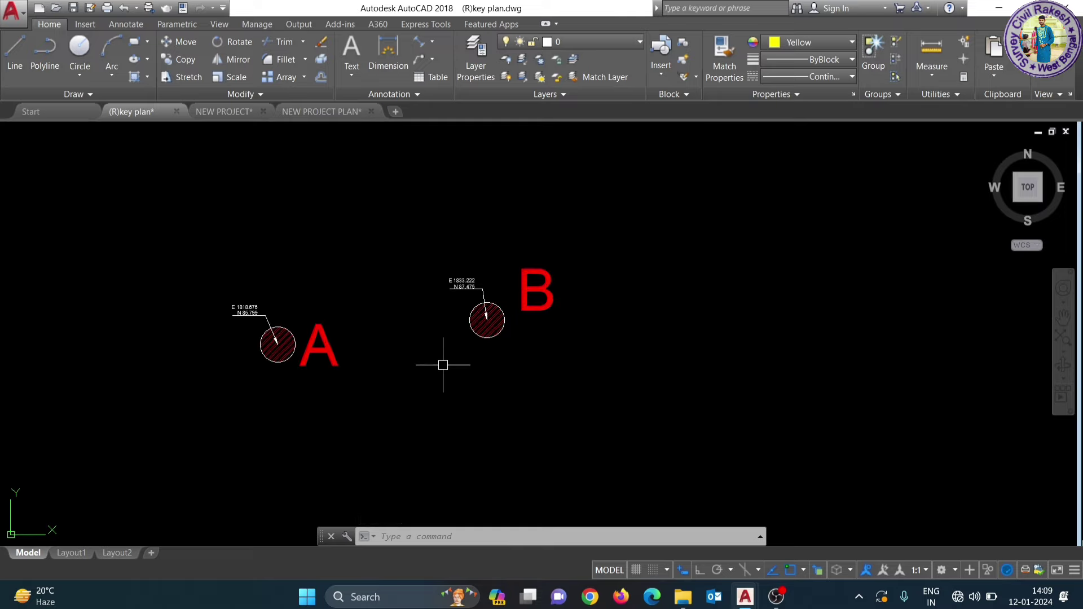
{"action": "scroll", "coordinate": [443, 365], "scroll_direction": "down", "scroll_amount": 4}
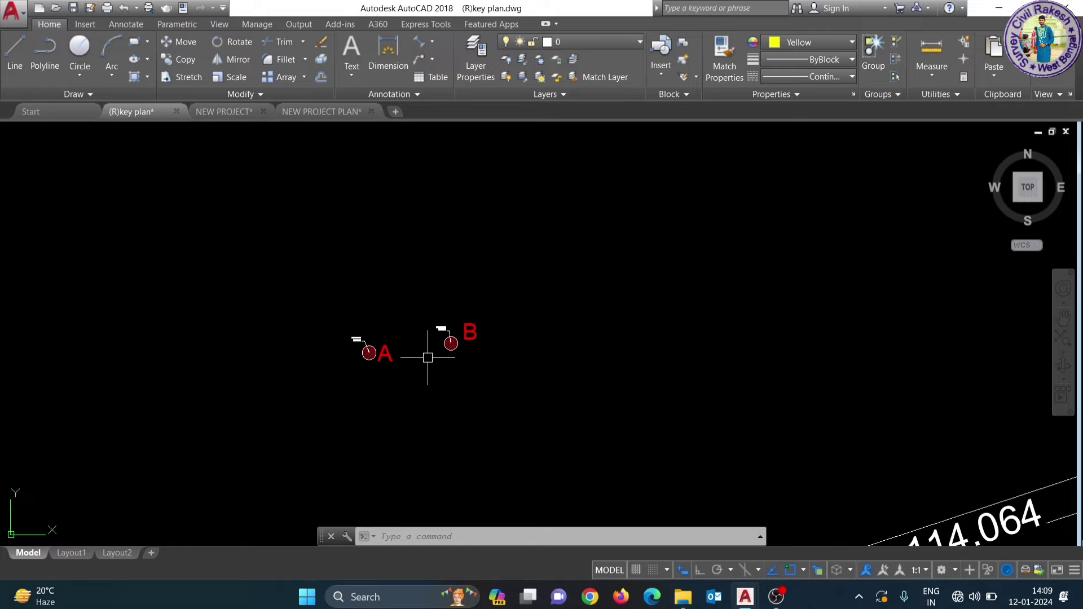
{"action": "scroll", "coordinate": [428, 358], "scroll_direction": "down", "scroll_amount": 2}
{"action": "scroll", "coordinate": [452, 354], "scroll_direction": "down", "scroll_amount": 3}
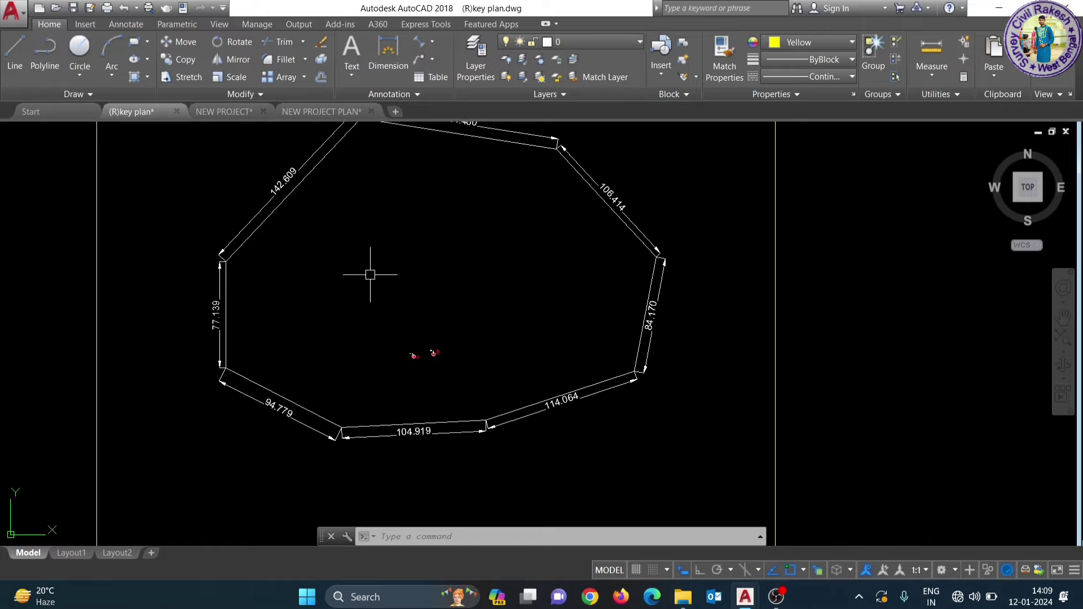
{"action": "scroll", "coordinate": [370, 274], "scroll_direction": "down", "scroll_amount": 4}
{"action": "scroll", "coordinate": [384, 283], "scroll_direction": "up", "scroll_amount": 5}
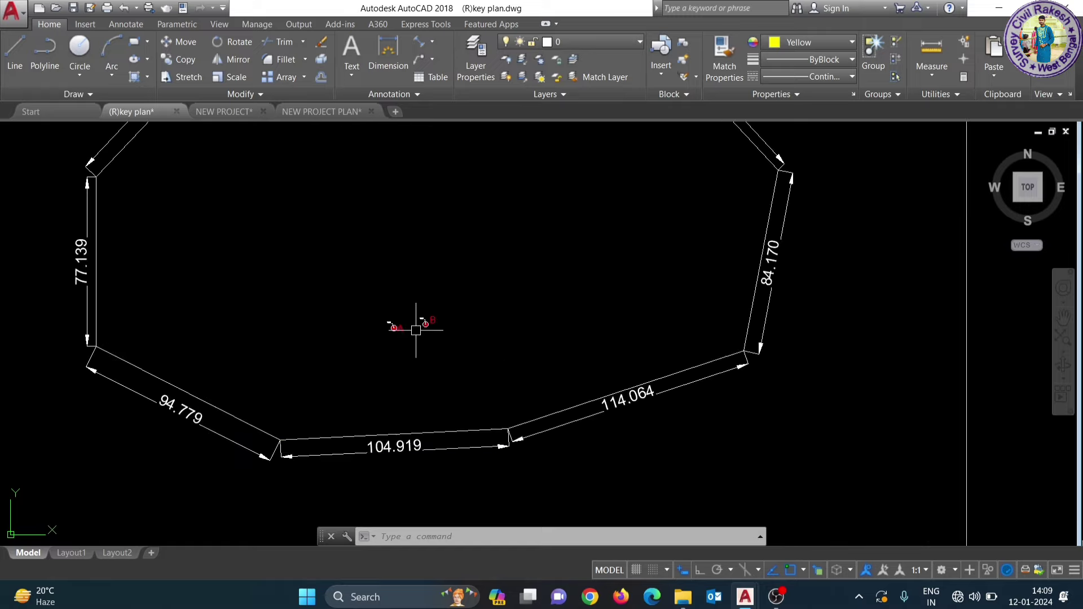
{"action": "scroll", "coordinate": [394, 327], "scroll_direction": "up", "scroll_amount": 4}
{"action": "scroll", "coordinate": [378, 330], "scroll_direction": "up", "scroll_amount": 4}
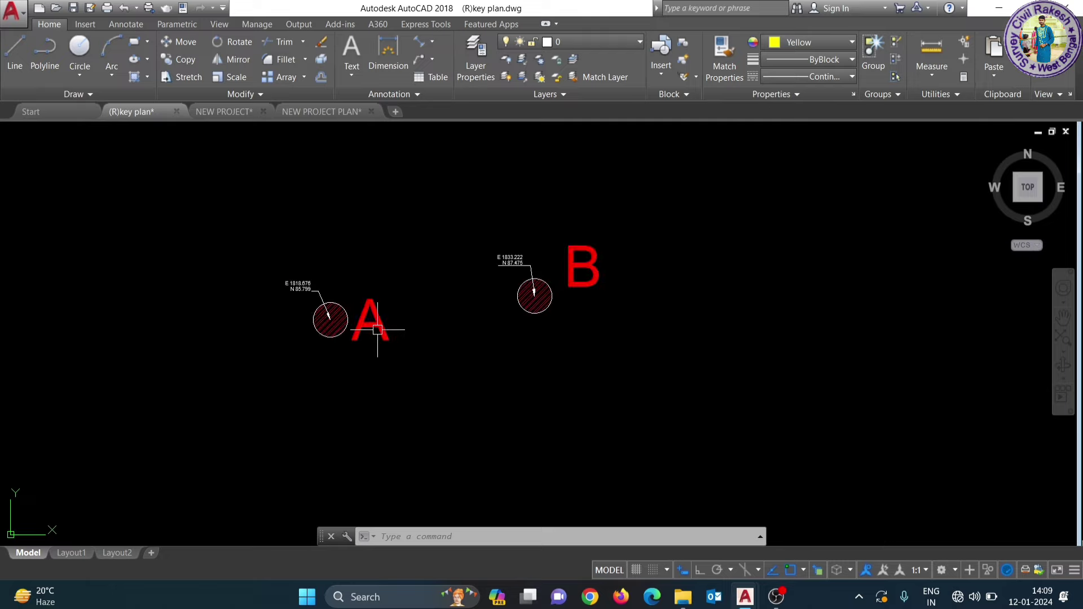
{"action": "scroll", "coordinate": [377, 330], "scroll_direction": "down", "scroll_amount": 4}
{"action": "scroll", "coordinate": [417, 311], "scroll_direction": "down", "scroll_amount": 3}
{"action": "scroll", "coordinate": [406, 266], "scroll_direction": "down", "scroll_amount": 2}
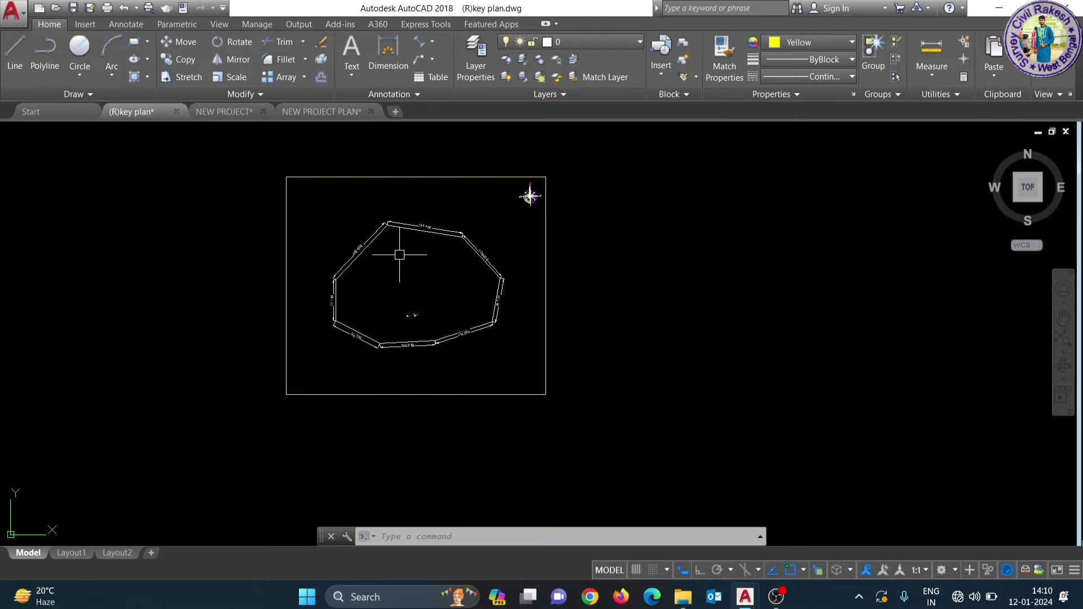
{"action": "scroll", "coordinate": [382, 230], "scroll_direction": "up", "scroll_amount": 5}
{"action": "scroll", "coordinate": [475, 243], "scroll_direction": "down", "scroll_amount": 4}
{"action": "scroll", "coordinate": [462, 271], "scroll_direction": "down", "scroll_amount": 5}
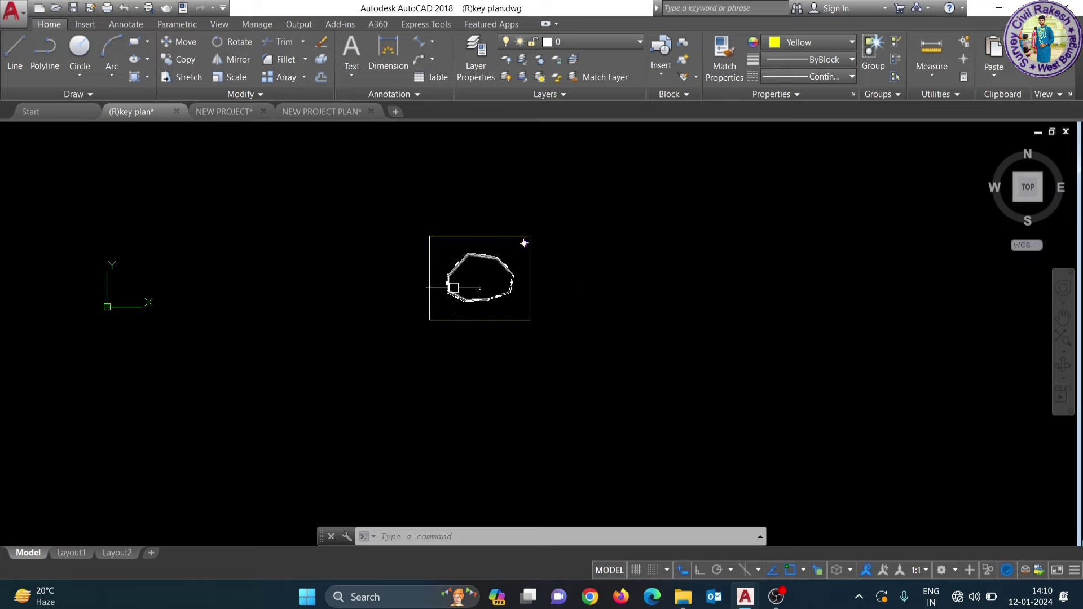
{"action": "scroll", "coordinate": [472, 296], "scroll_direction": "down", "scroll_amount": 2}
{"action": "scroll", "coordinate": [474, 297], "scroll_direction": "up", "scroll_amount": 5}
{"action": "scroll", "coordinate": [434, 248], "scroll_direction": "up", "scroll_amount": 4}
{"action": "scroll", "coordinate": [431, 268], "scroll_direction": "down", "scroll_amount": 4}
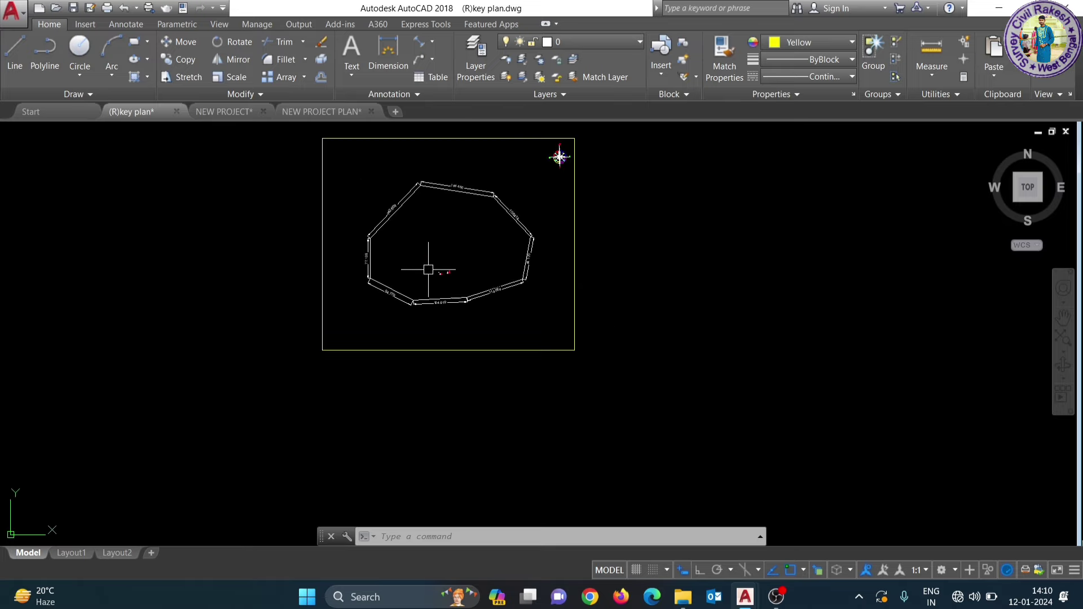
{"action": "scroll", "coordinate": [445, 188], "scroll_direction": "up", "scroll_amount": 2}
{"action": "scroll", "coordinate": [445, 188], "scroll_direction": "up", "scroll_amount": 6}
{"action": "scroll", "coordinate": [435, 205], "scroll_direction": "down", "scroll_amount": 4}
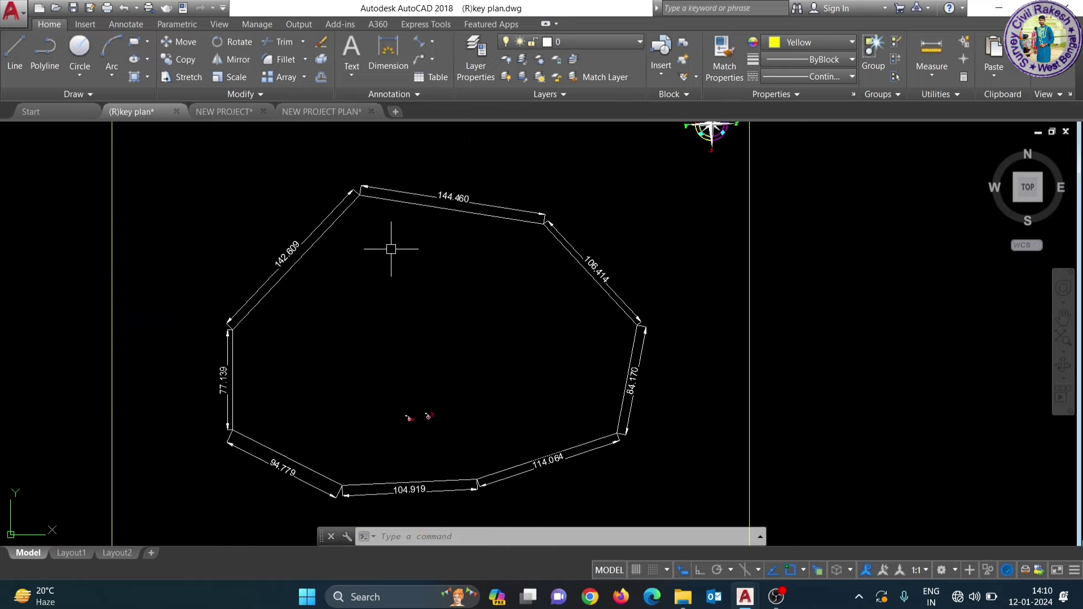
{"action": "scroll", "coordinate": [391, 248], "scroll_direction": "down", "scroll_amount": 2}
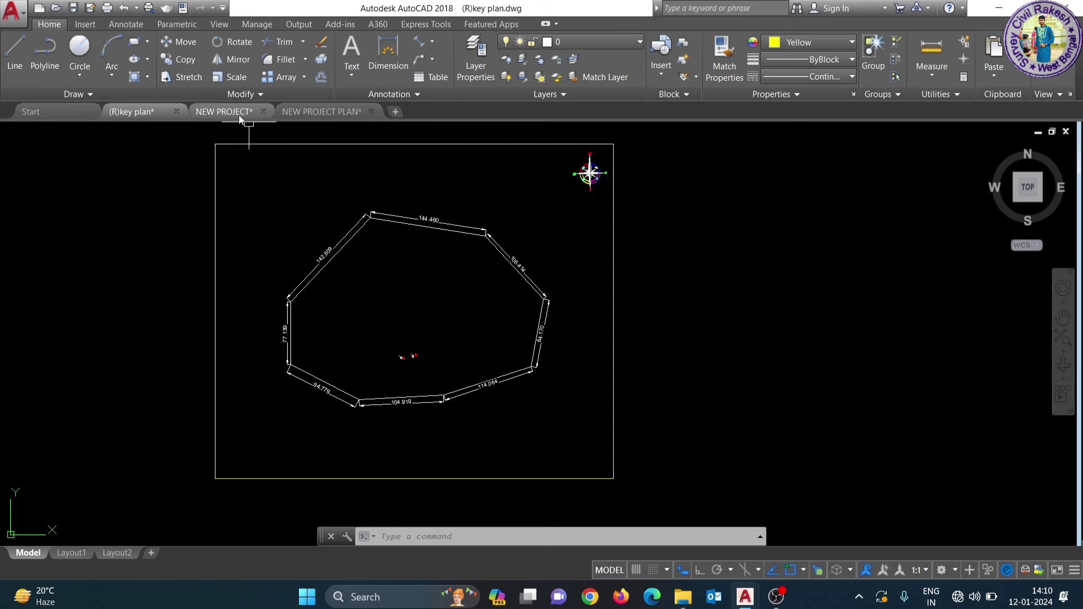
Step: Switch to the NEW PROJECT contour drawing and zoom around its survey plan
{"action": "left_click", "coordinate": [231, 112]}
{"action": "scroll", "coordinate": [471, 322], "scroll_direction": "up", "scroll_amount": 4}
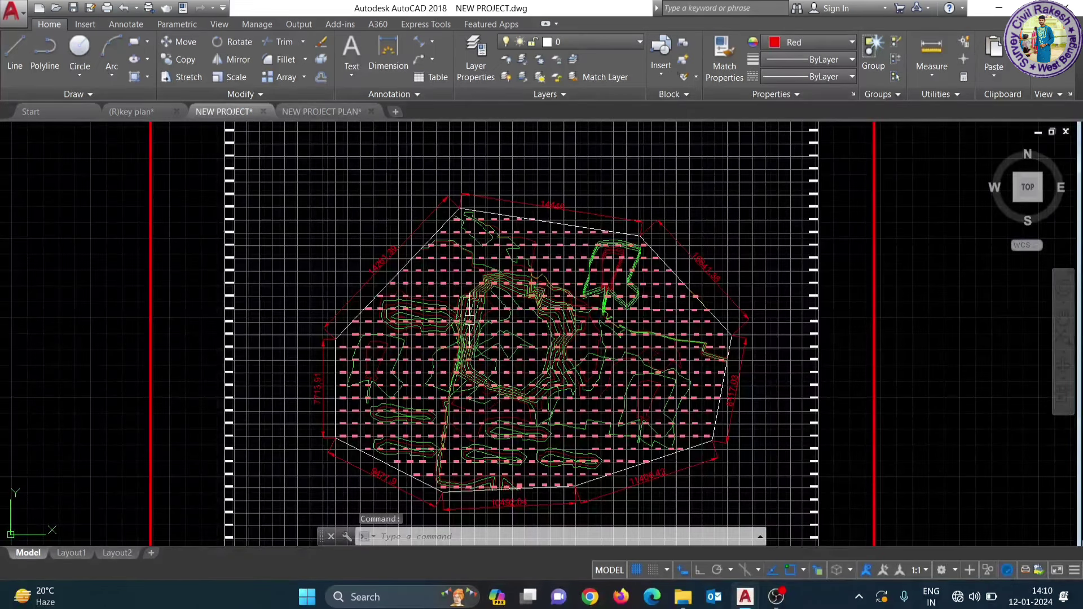
{"action": "scroll", "coordinate": [469, 322], "scroll_direction": "down", "scroll_amount": 1}
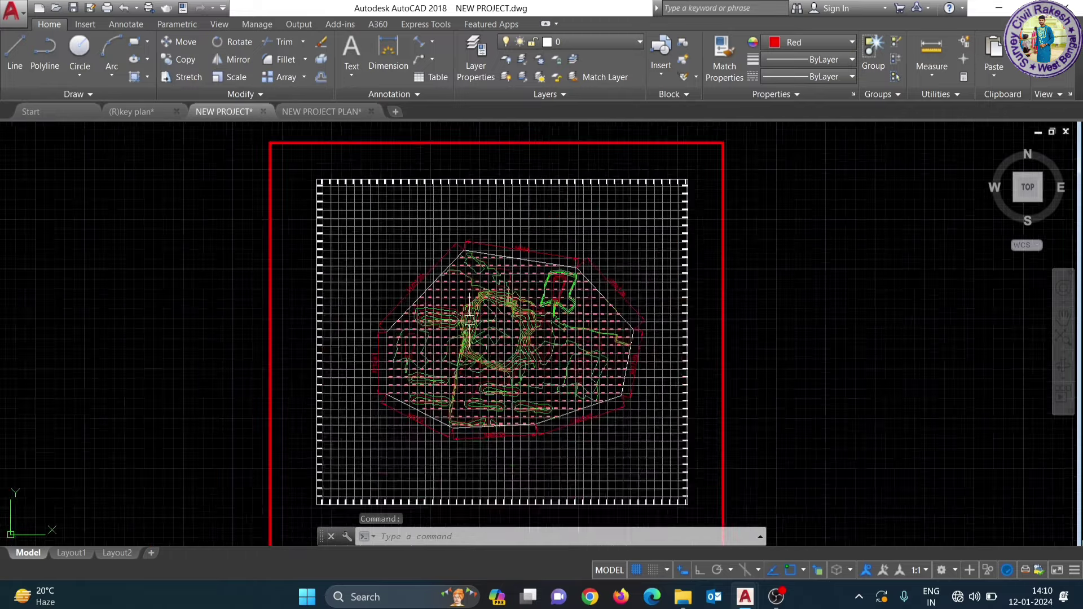
{"action": "scroll", "coordinate": [469, 324], "scroll_direction": "down", "scroll_amount": 2}
{"action": "scroll", "coordinate": [468, 333], "scroll_direction": "up", "scroll_amount": 3}
{"action": "scroll", "coordinate": [465, 343], "scroll_direction": "up", "scroll_amount": 2}
{"action": "scroll", "coordinate": [465, 343], "scroll_direction": "up", "scroll_amount": 2}
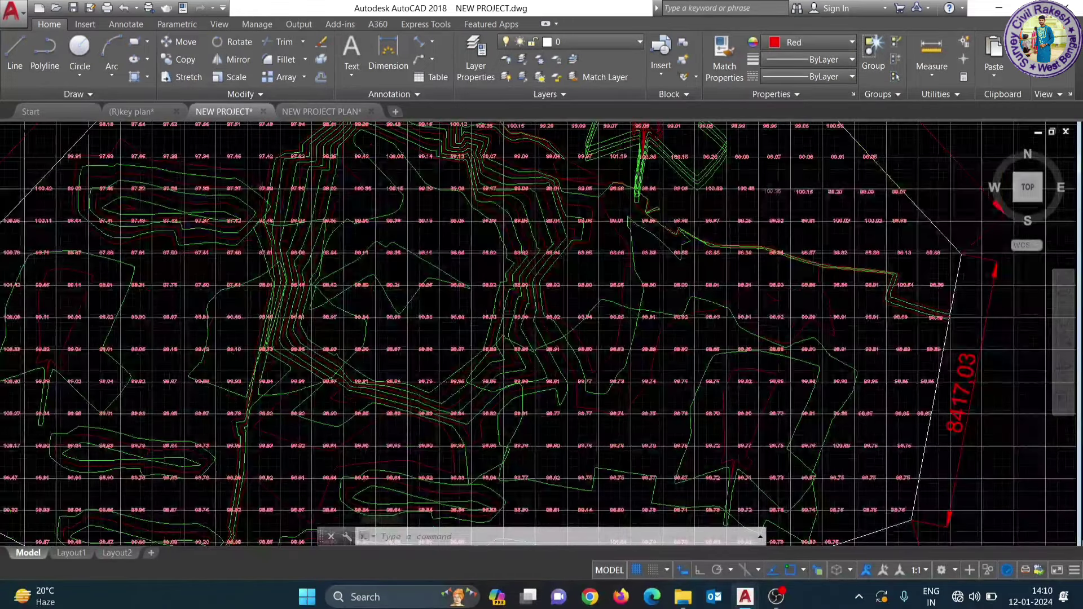
{"action": "scroll", "coordinate": [496, 305], "scroll_direction": "down", "scroll_amount": 5}
{"action": "scroll", "coordinate": [479, 260], "scroll_direction": "up", "scroll_amount": 1}
{"action": "scroll", "coordinate": [428, 211], "scroll_direction": "up", "scroll_amount": 3}
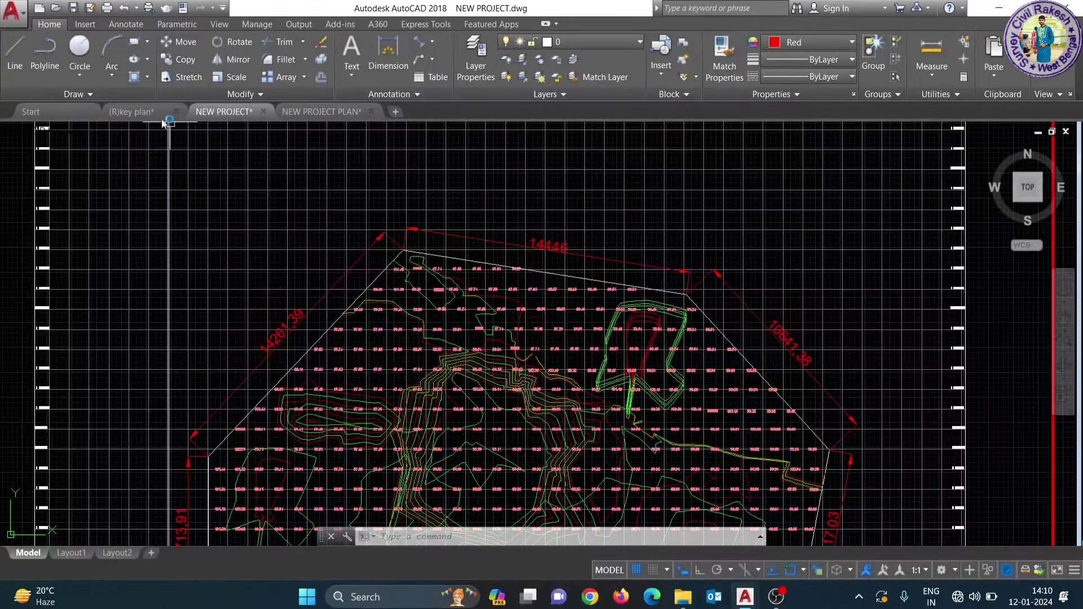
{"action": "scroll", "coordinate": [362, 424], "scroll_direction": "up", "scroll_amount": 5}
{"action": "scroll", "coordinate": [389, 446], "scroll_direction": "up", "scroll_amount": 3}
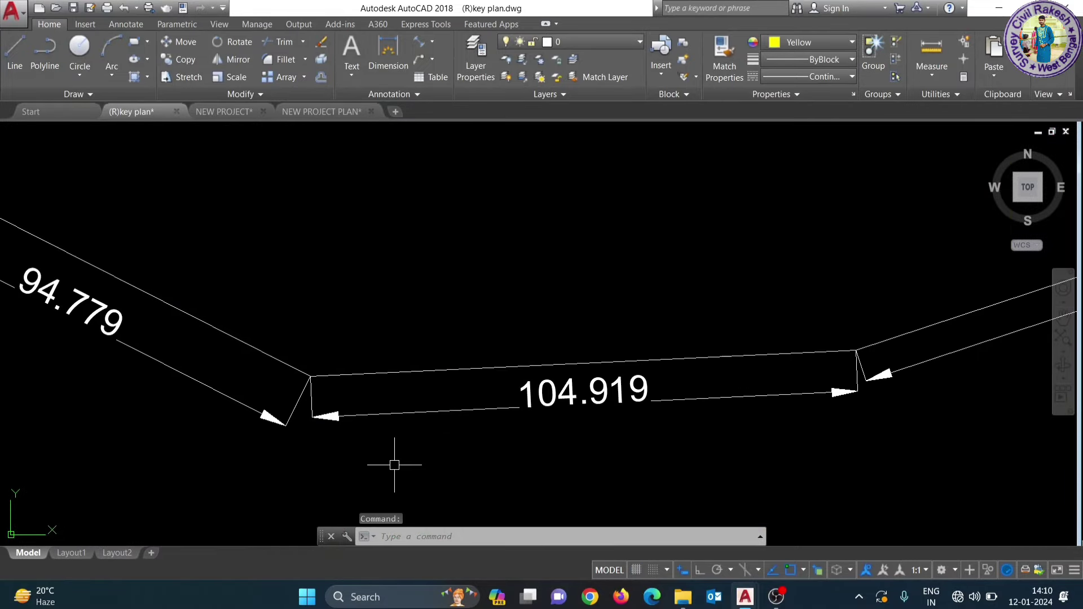
Step: Zoom over the NEW PROJECT contour boundary and its red aligned dimensions
{"action": "left_click", "coordinate": [241, 112]}
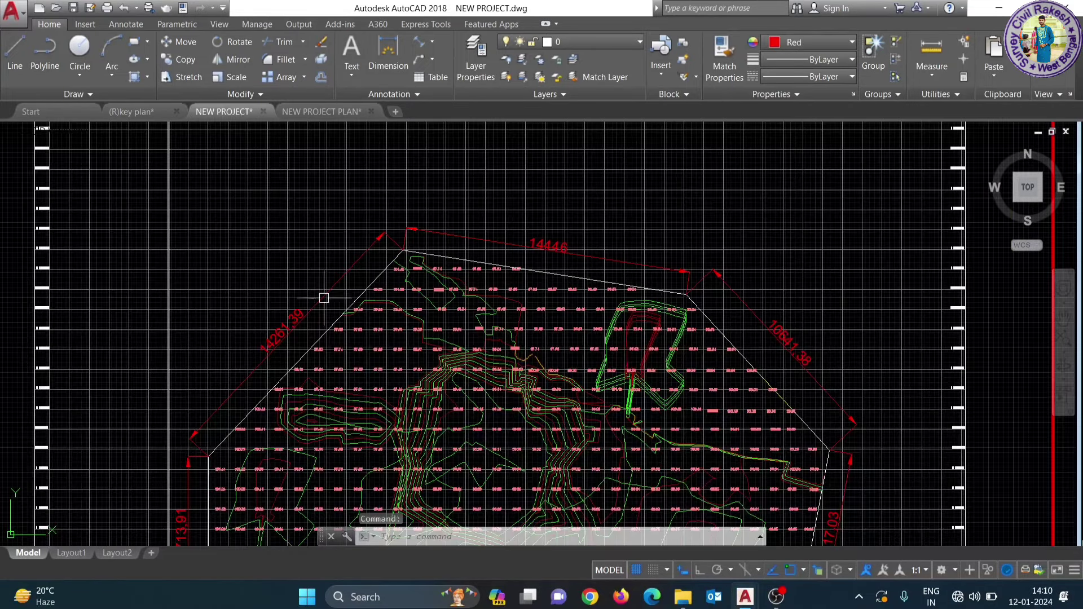
{"action": "scroll", "coordinate": [395, 261], "scroll_direction": "up", "scroll_amount": 1}
{"action": "scroll", "coordinate": [395, 261], "scroll_direction": "up", "scroll_amount": 2}
{"action": "scroll", "coordinate": [389, 258], "scroll_direction": "down", "scroll_amount": 2}
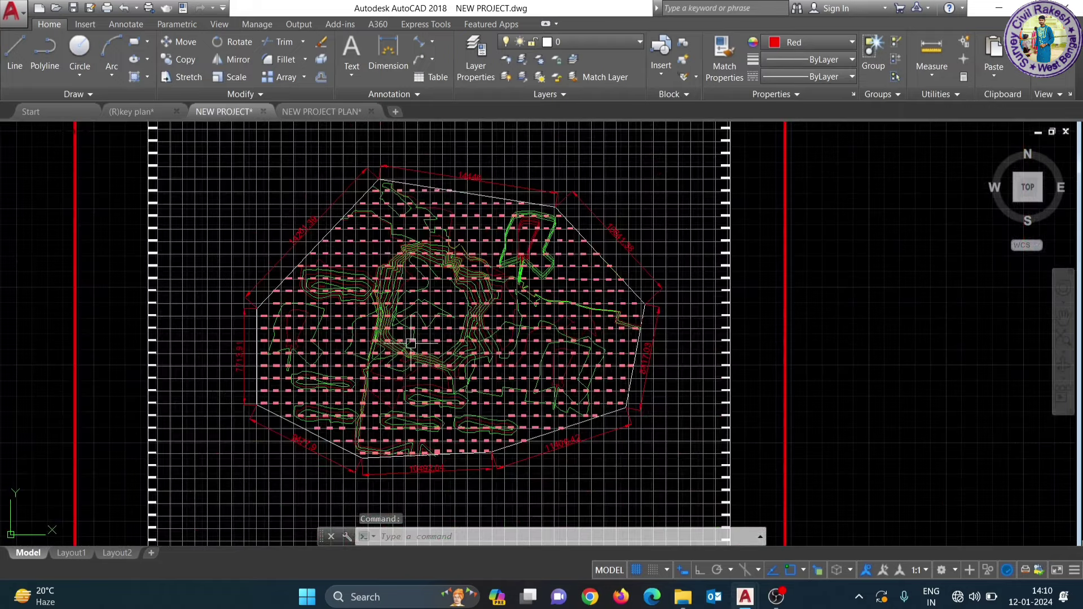
{"action": "scroll", "coordinate": [447, 311], "scroll_direction": "up", "scroll_amount": 3}
{"action": "scroll", "coordinate": [448, 265], "scroll_direction": "down", "scroll_amount": 2}
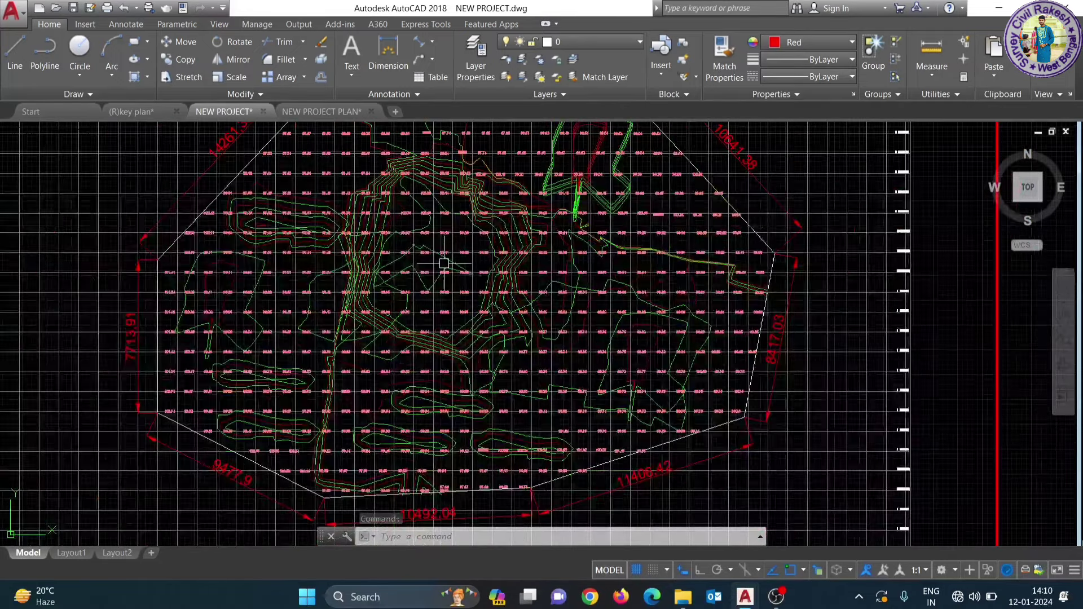
{"action": "scroll", "coordinate": [449, 295], "scroll_direction": "down", "scroll_amount": 3}
{"action": "scroll", "coordinate": [398, 166], "scroll_direction": "up", "scroll_amount": 3}
{"action": "scroll", "coordinate": [407, 205], "scroll_direction": "up", "scroll_amount": 2}
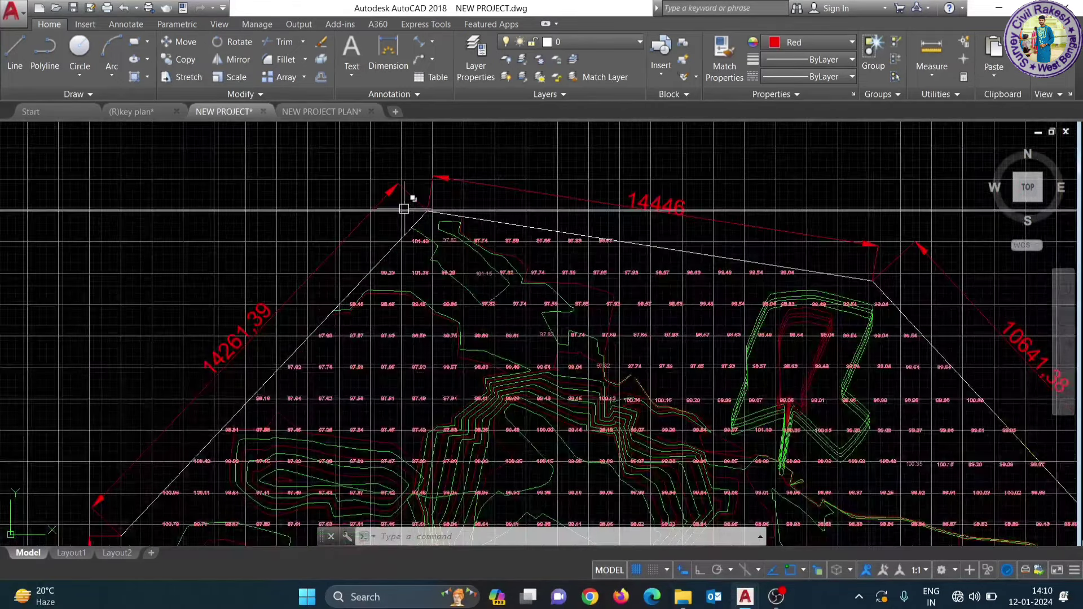
{"action": "scroll", "coordinate": [407, 205], "scroll_direction": "down", "scroll_amount": 1}
{"action": "scroll", "coordinate": [416, 270], "scroll_direction": "down", "scroll_amount": 2}
{"action": "scroll", "coordinate": [429, 322], "scroll_direction": "up", "scroll_amount": 4}
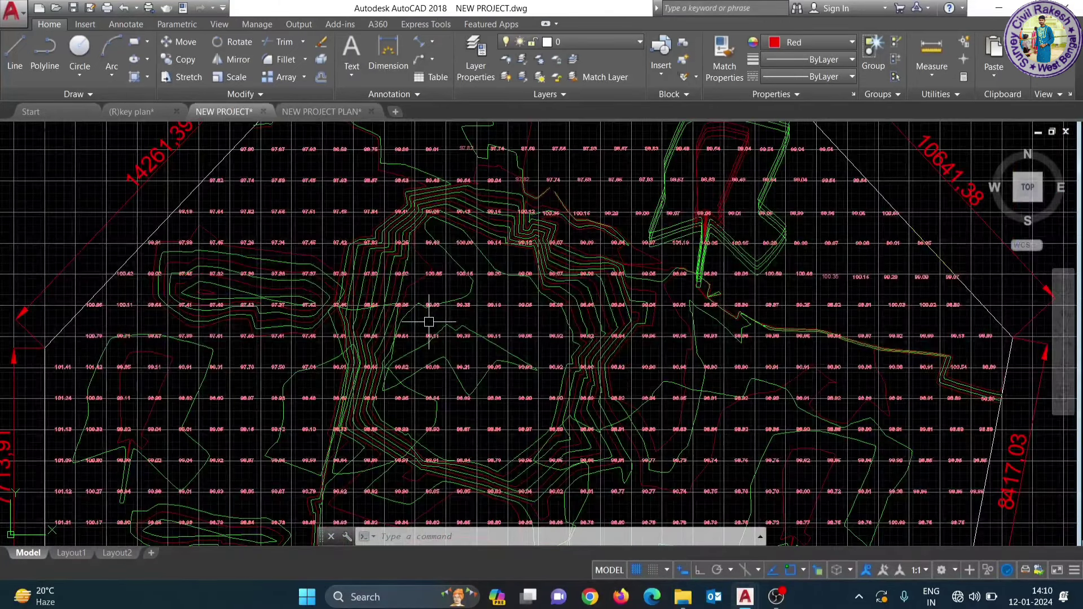
{"action": "scroll", "coordinate": [428, 323], "scroll_direction": "down", "scroll_amount": 3}
{"action": "scroll", "coordinate": [432, 310], "scroll_direction": "down", "scroll_amount": 2}
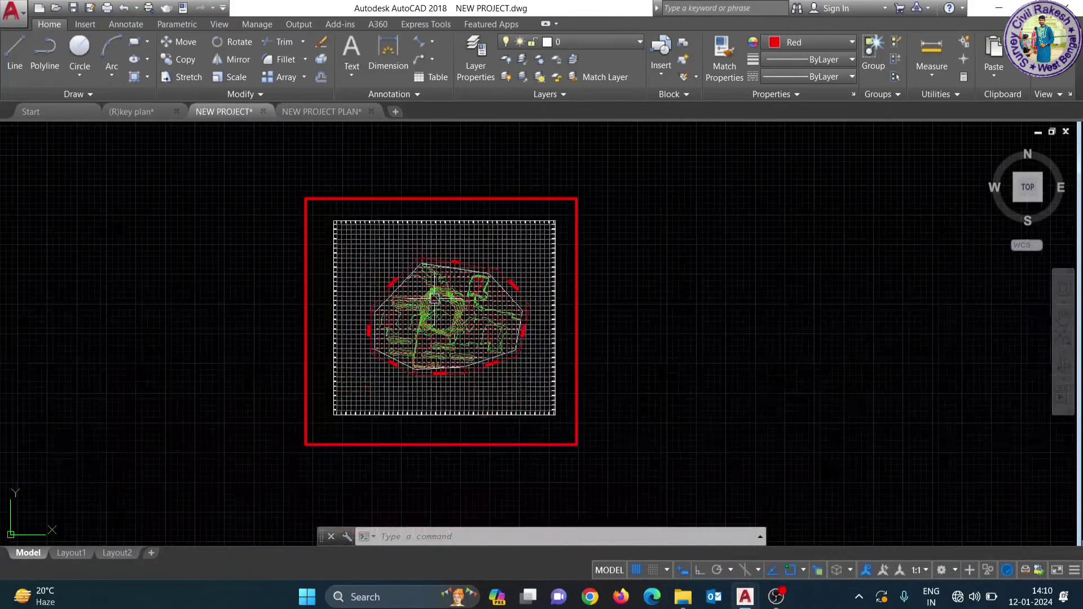
{"action": "scroll", "coordinate": [435, 300], "scroll_direction": "up", "scroll_amount": 2}
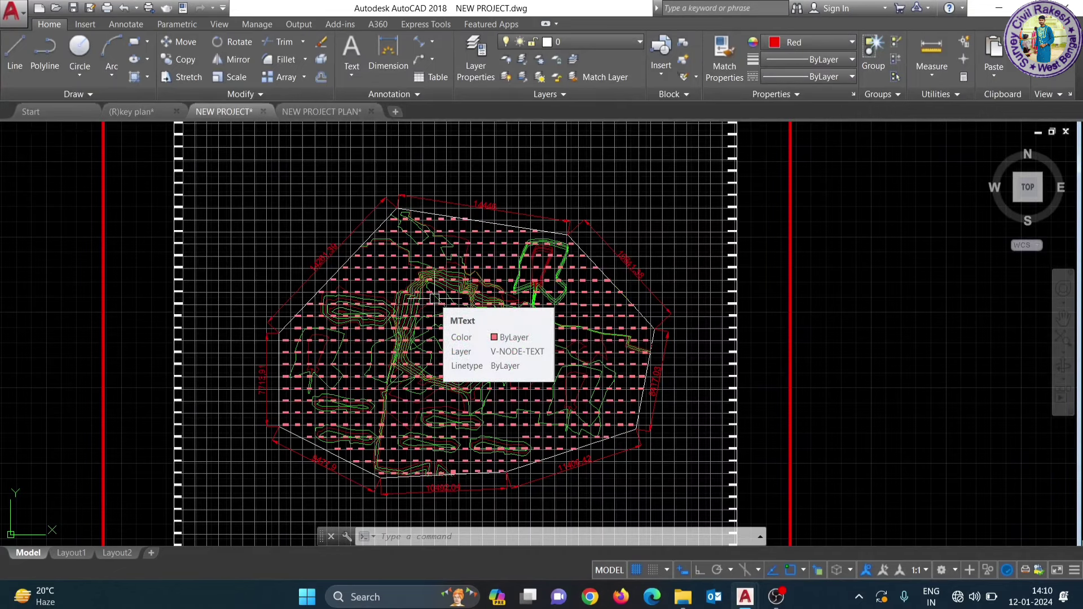
{"action": "scroll", "coordinate": [436, 298], "scroll_direction": "down", "scroll_amount": 2}
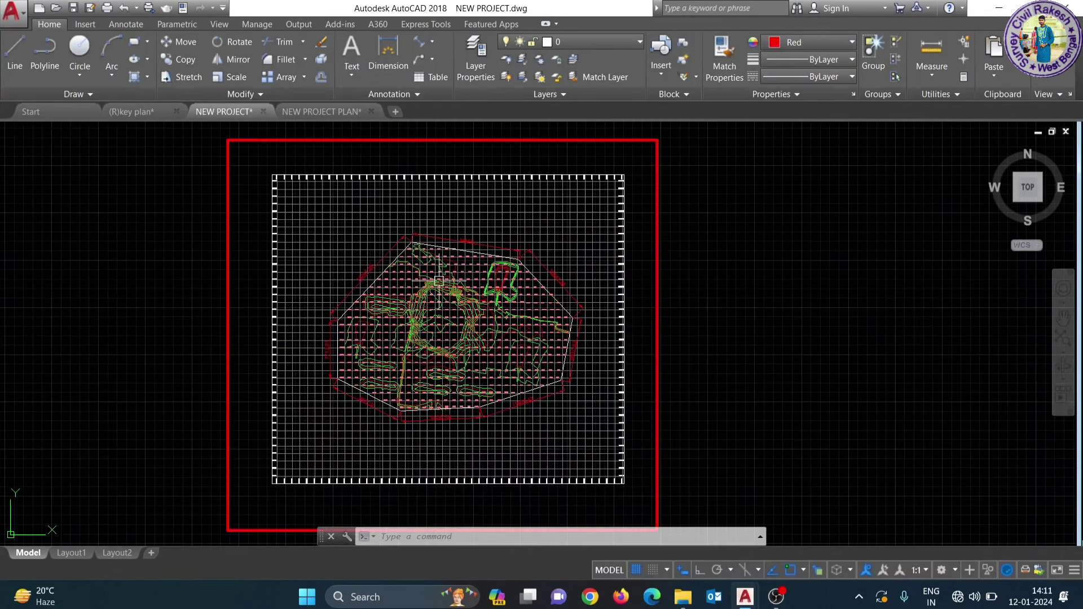
{"action": "scroll", "coordinate": [439, 280], "scroll_direction": "up", "scroll_amount": 3}
{"action": "scroll", "coordinate": [439, 280], "scroll_direction": "up", "scroll_amount": 4}
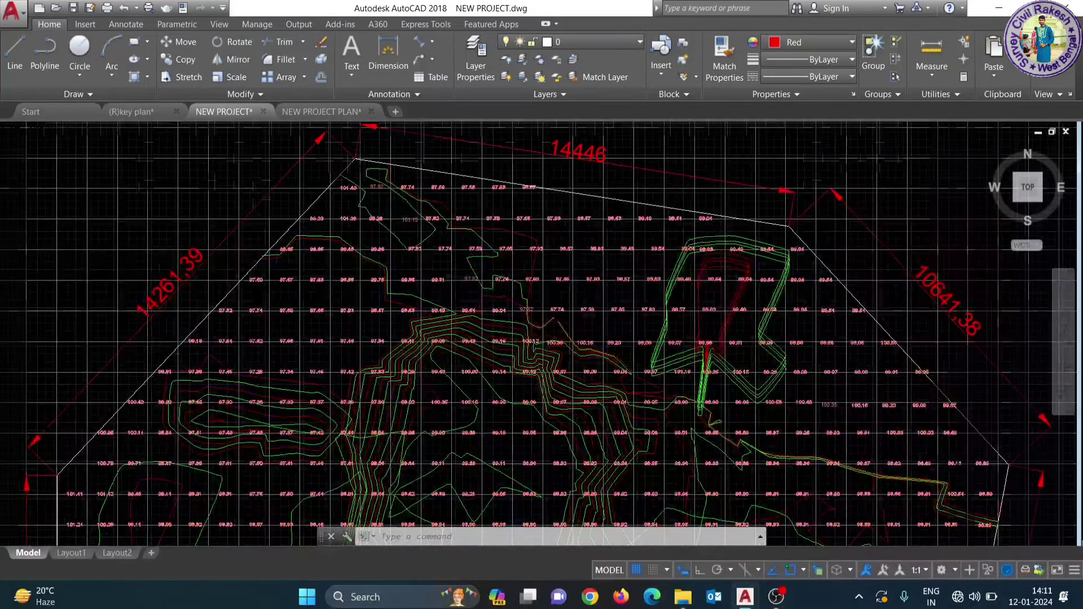
{"action": "scroll", "coordinate": [484, 213], "scroll_direction": "down", "scroll_amount": 3}
{"action": "scroll", "coordinate": [476, 221], "scroll_direction": "up", "scroll_amount": 3}
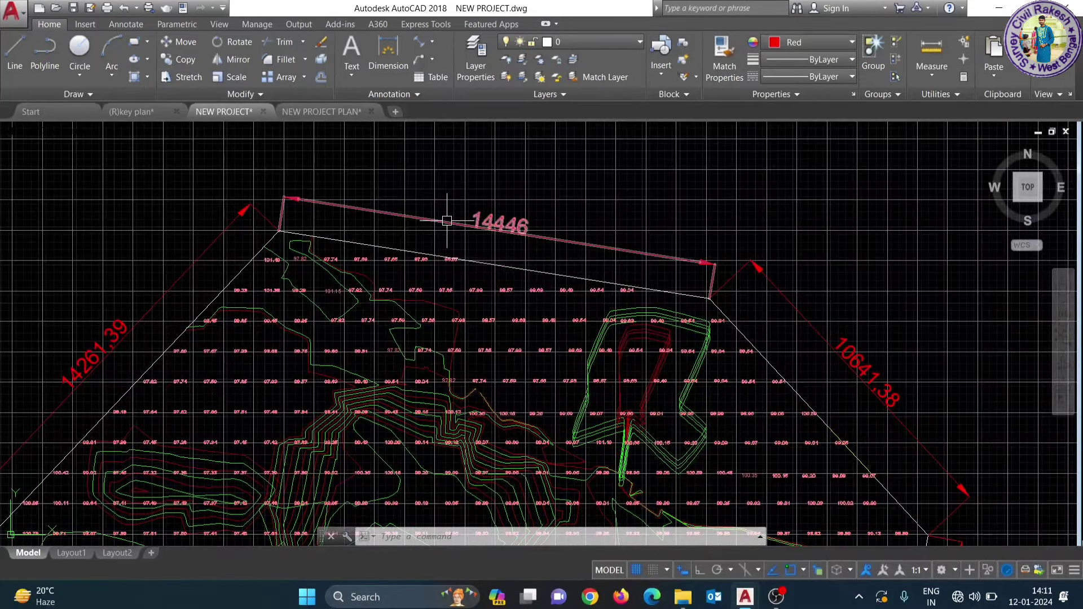
{"action": "scroll", "coordinate": [452, 223], "scroll_direction": "down", "scroll_amount": 3}
{"action": "scroll", "coordinate": [446, 221], "scroll_direction": "up", "scroll_amount": 3}
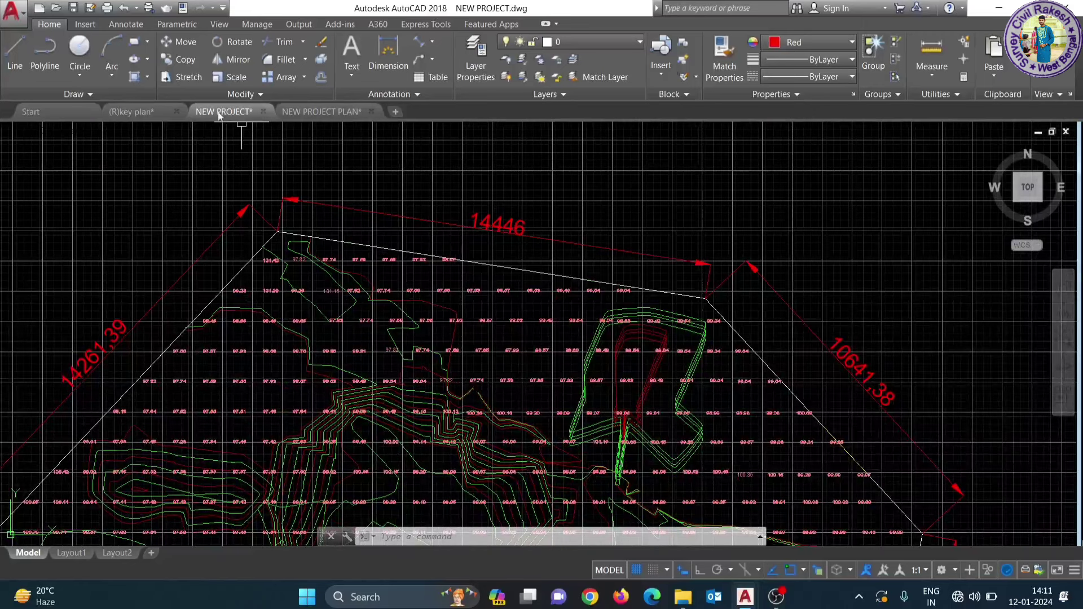
Step: Glance at the (R)key plan, then return to NEW PROJECT zoomed out to the whole plan
{"action": "left_click", "coordinate": [168, 115]}
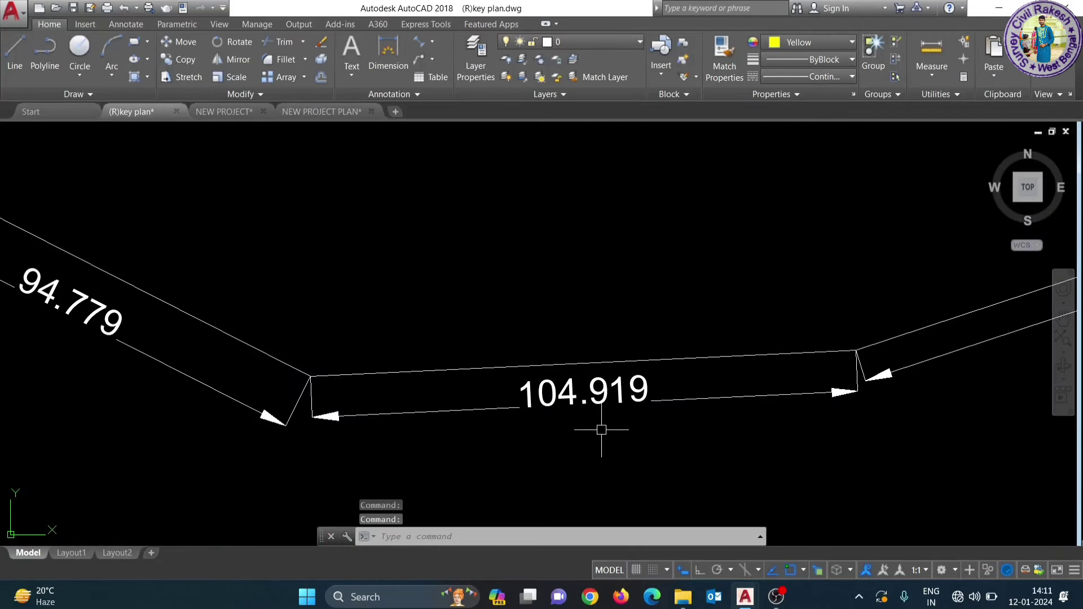
{"action": "scroll", "coordinate": [585, 404], "scroll_direction": "up", "scroll_amount": 4}
{"action": "left_click", "coordinate": [247, 114]}
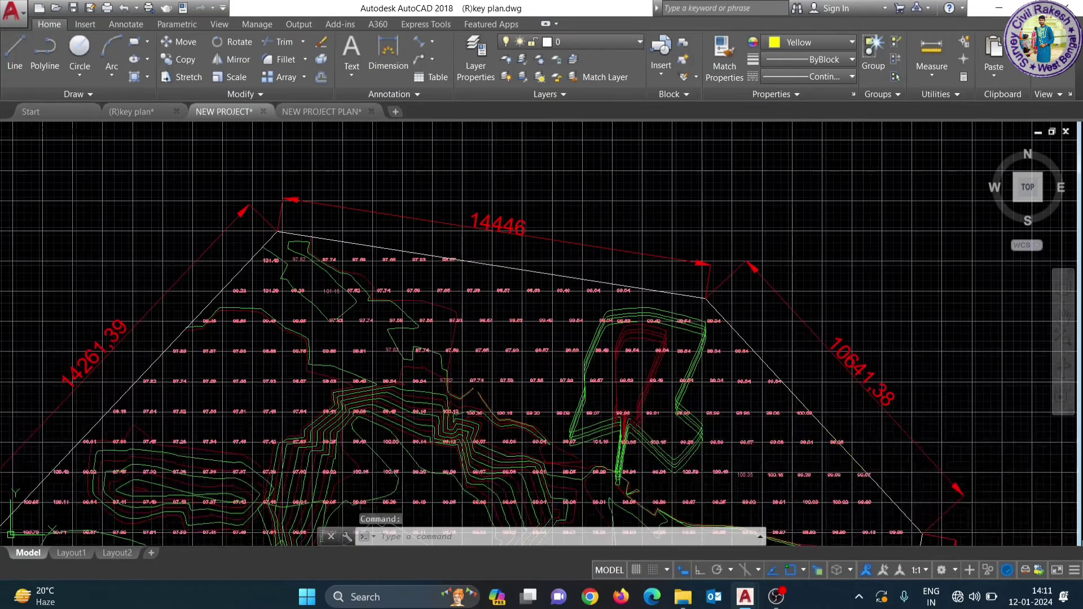
{"action": "scroll", "coordinate": [508, 243], "scroll_direction": "up", "scroll_amount": 2}
{"action": "scroll", "coordinate": [621, 316], "scroll_direction": "down", "scroll_amount": 3}
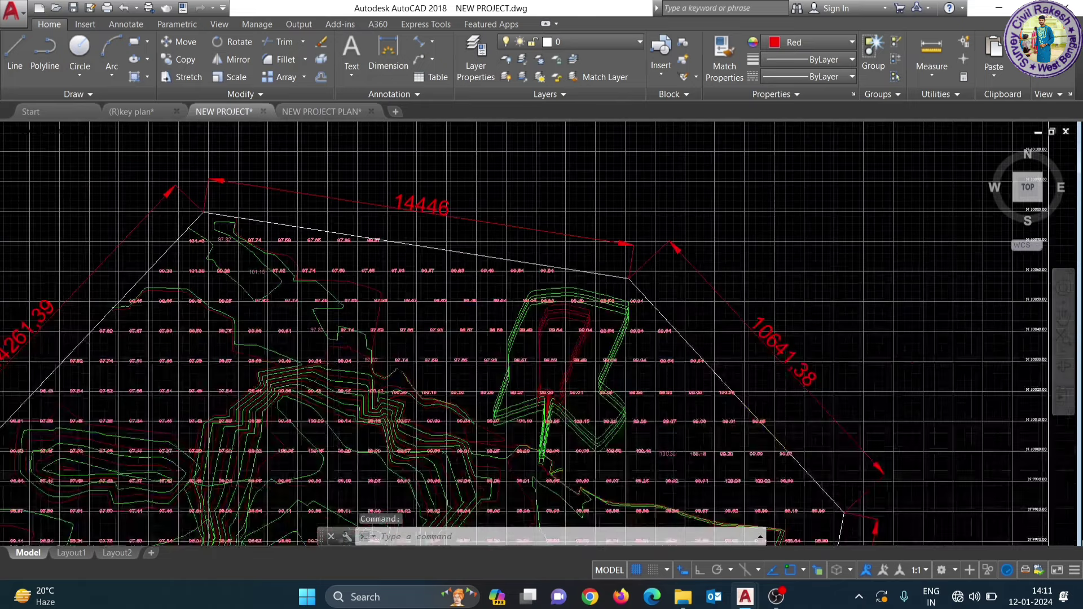
{"action": "scroll", "coordinate": [698, 355], "scroll_direction": "down", "scroll_amount": 1}
{"action": "scroll", "coordinate": [664, 316], "scroll_direction": "up", "scroll_amount": 4}
{"action": "scroll", "coordinate": [665, 282], "scroll_direction": "up", "scroll_amount": 1}
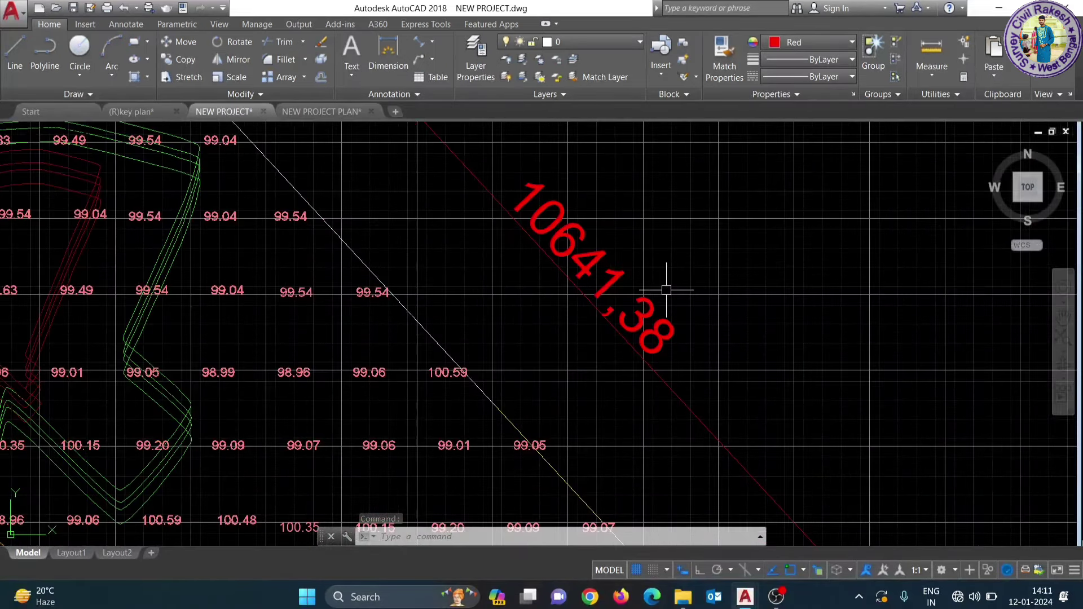
{"action": "scroll", "coordinate": [649, 290], "scroll_direction": "down", "scroll_amount": 3}
{"action": "scroll", "coordinate": [545, 322], "scroll_direction": "down", "scroll_amount": 4}
{"action": "scroll", "coordinate": [562, 323], "scroll_direction": "down", "scroll_amount": 4}
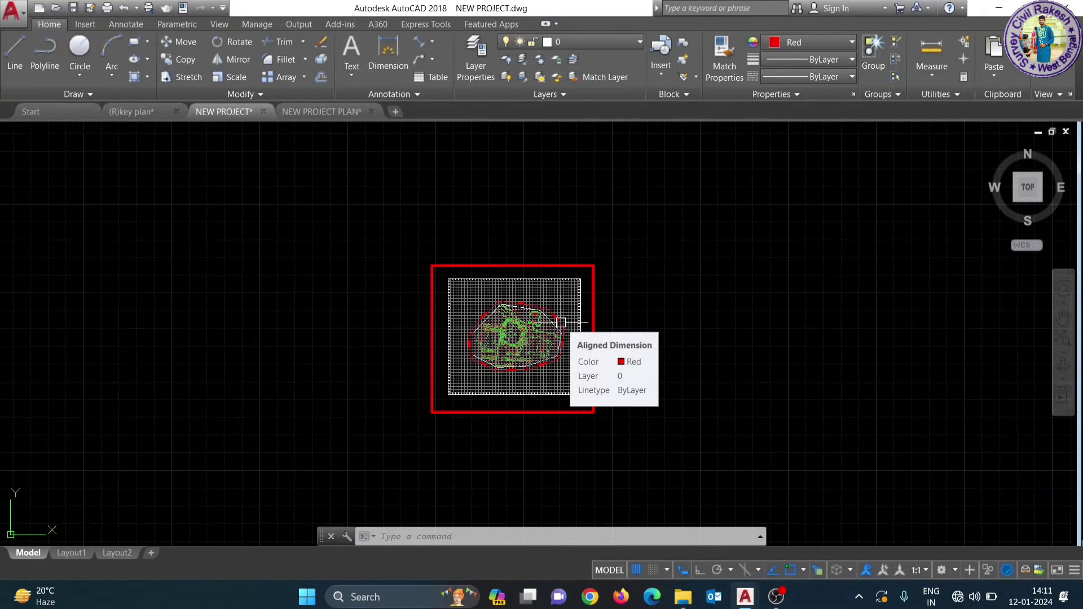
Step: Open NEW PROJECT PLAN and inspect the site boundary polyline, then clear the selection
{"action": "mouse_move", "coordinate": [321, 111]}
{"action": "left_click", "coordinate": [300, 116]}
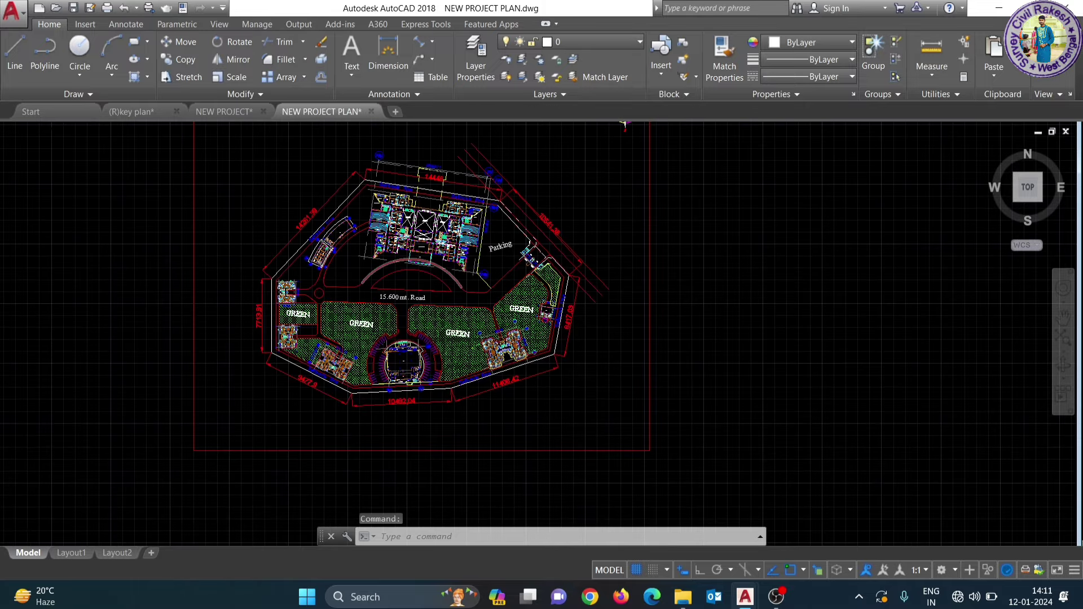
{"action": "scroll", "coordinate": [384, 251], "scroll_direction": "up", "scroll_amount": 3}
{"action": "scroll", "coordinate": [349, 162], "scroll_direction": "up", "scroll_amount": 2}
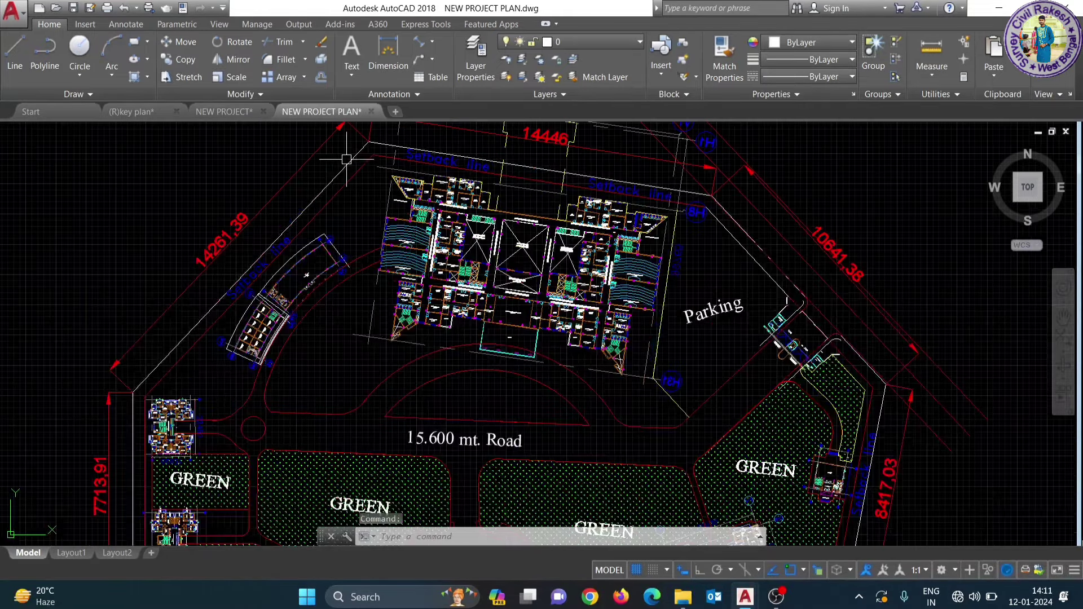
{"action": "left_click", "coordinate": [349, 162]}
{"action": "scroll", "coordinate": [524, 235], "scroll_direction": "down", "scroll_amount": 4}
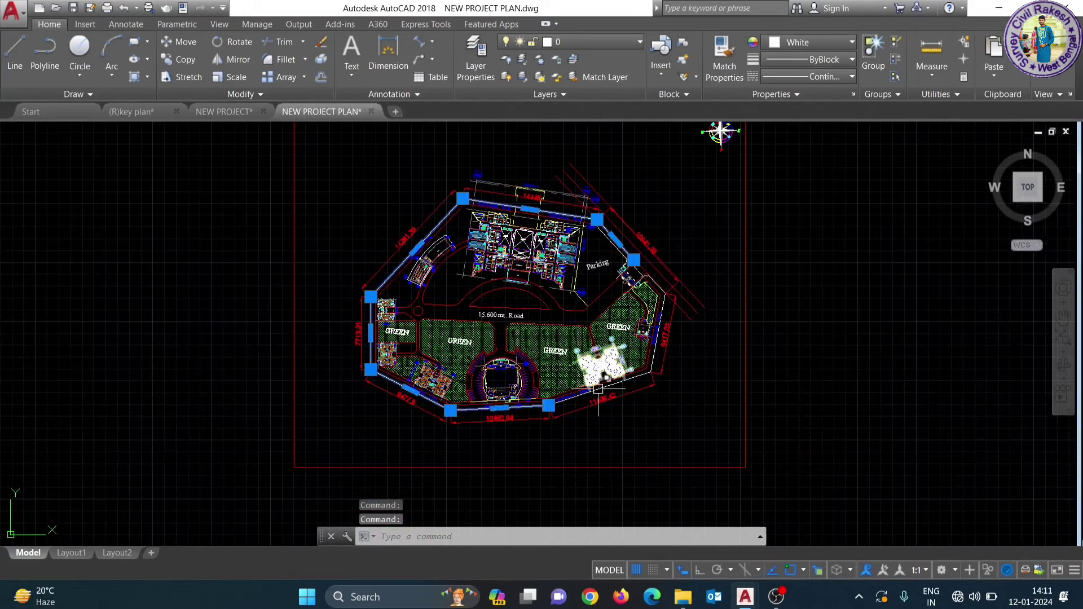
{"action": "scroll", "coordinate": [598, 389], "scroll_direction": "up", "scroll_amount": 2}
{"action": "key", "text": "Escape"}
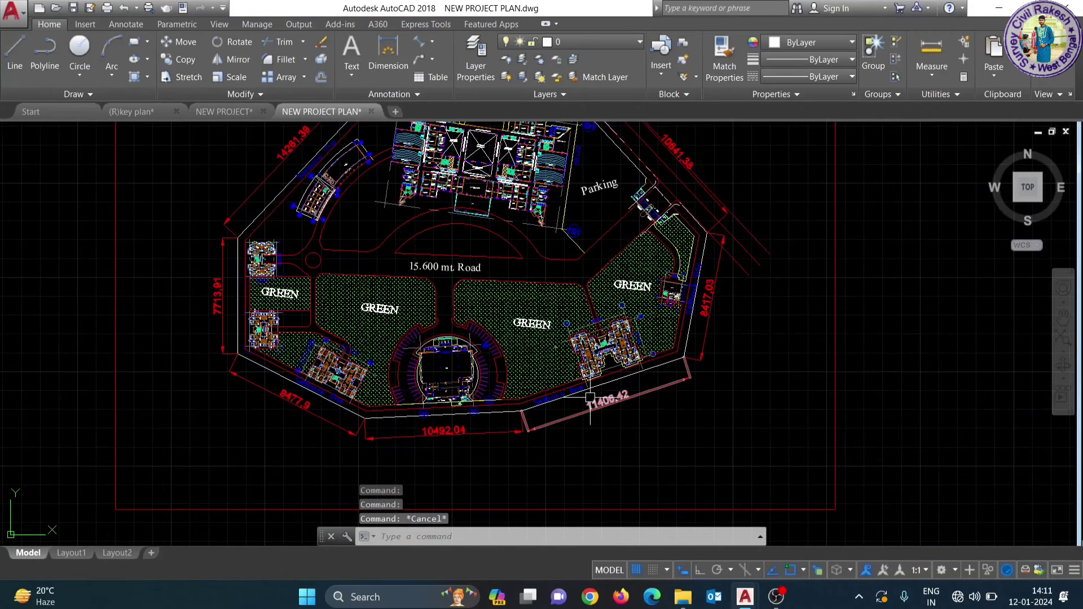
Step: Pan the site plan down and inspect the left building block and curved building
{"action": "middle_click_drag", "start_coordinate": [337, 215], "coordinate": [345, 291]}
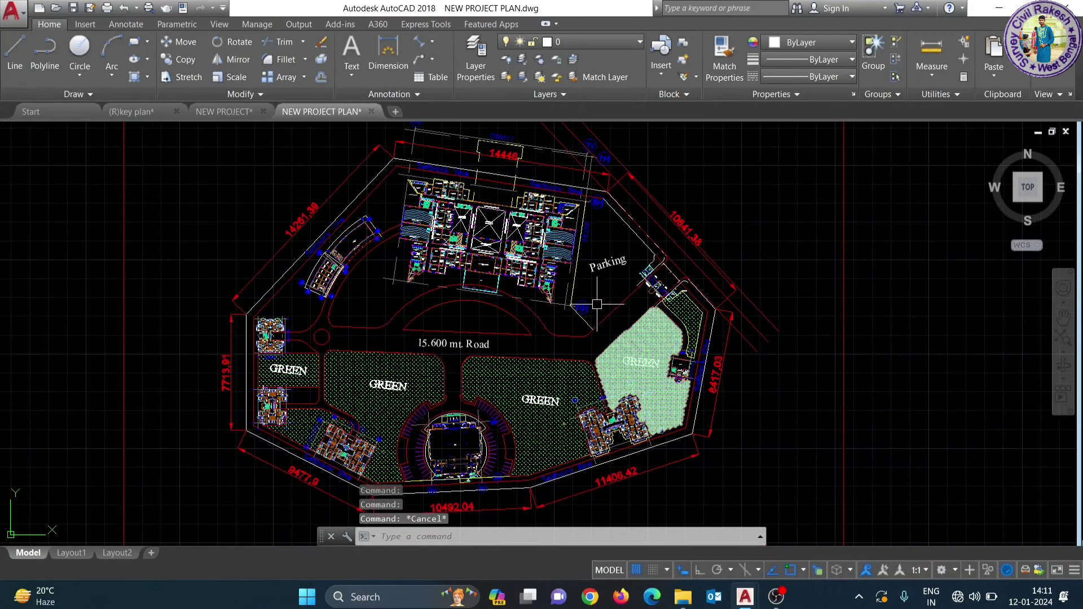
{"action": "scroll", "coordinate": [451, 355], "scroll_direction": "up", "scroll_amount": 4}
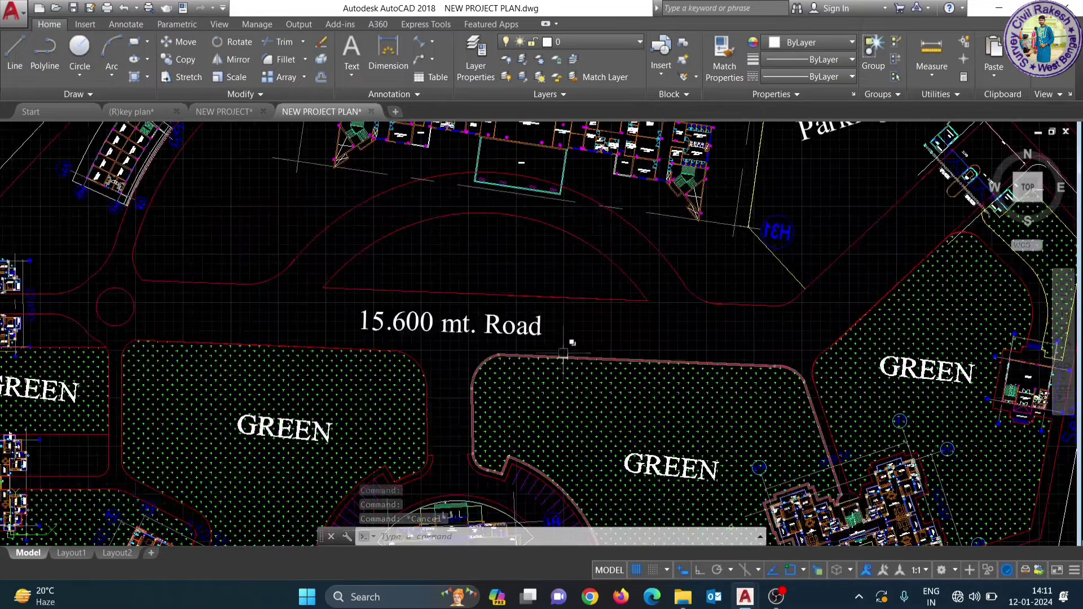
{"action": "scroll", "coordinate": [570, 339], "scroll_direction": "down", "scroll_amount": 5}
{"action": "scroll", "coordinate": [567, 244], "scroll_direction": "up", "scroll_amount": 4}
{"action": "scroll", "coordinate": [567, 244], "scroll_direction": "down", "scroll_amount": 4}
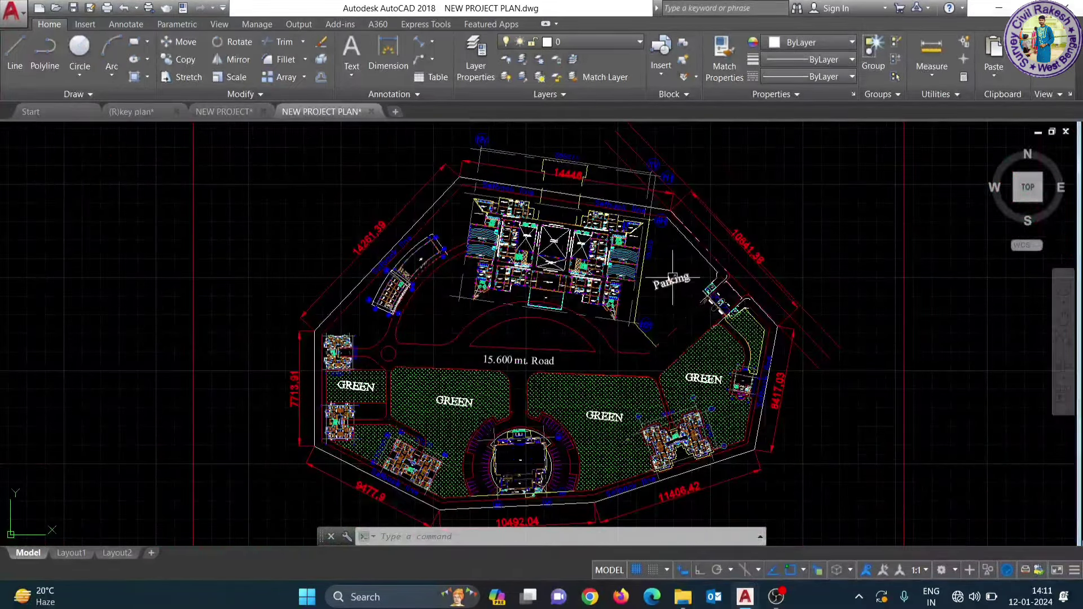
{"action": "scroll", "coordinate": [672, 278], "scroll_direction": "up", "scroll_amount": 2}
{"action": "scroll", "coordinate": [672, 277], "scroll_direction": "down", "scroll_amount": 3}
{"action": "scroll", "coordinate": [700, 389], "scroll_direction": "up", "scroll_amount": 3}
{"action": "scroll", "coordinate": [680, 399], "scroll_direction": "down", "scroll_amount": 2}
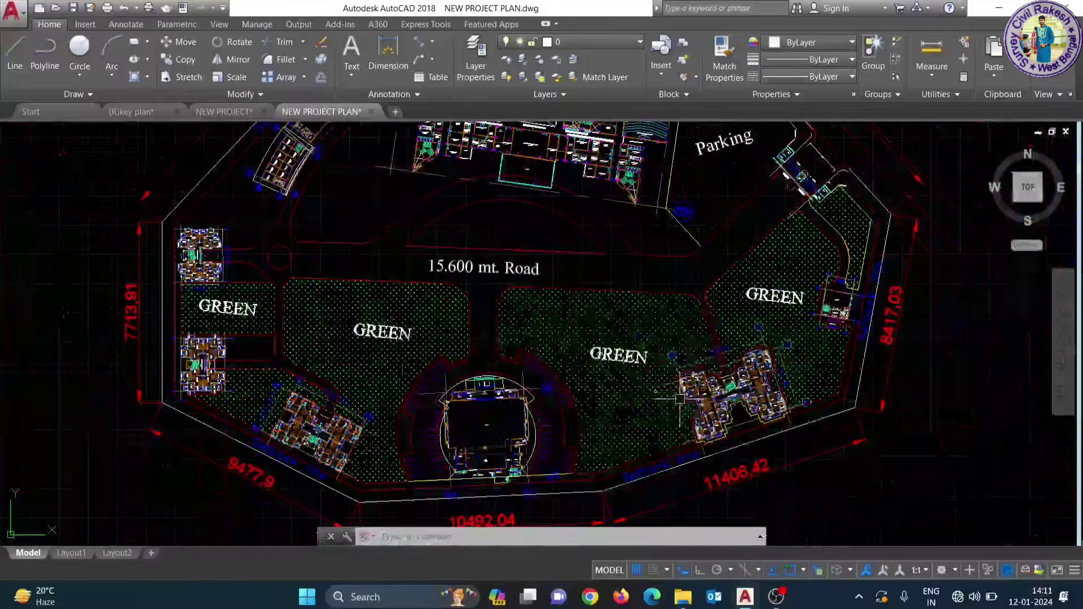
{"action": "scroll", "coordinate": [260, 429], "scroll_direction": "up", "scroll_amount": 2}
{"action": "scroll", "coordinate": [270, 361], "scroll_direction": "down", "scroll_amount": 2}
{"action": "left_click", "coordinate": [280, 345]}
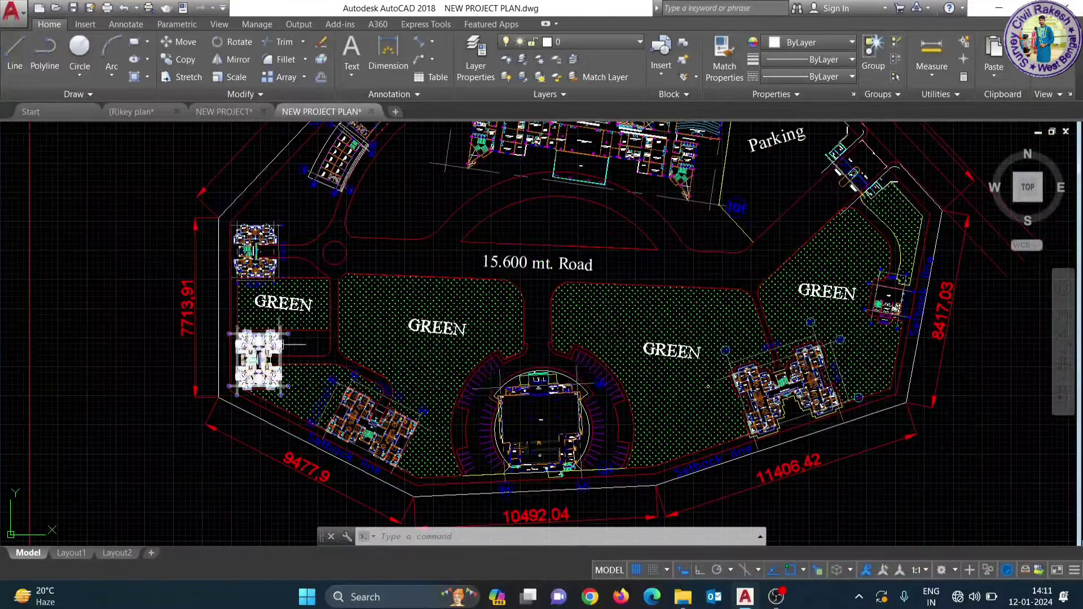
{"action": "scroll", "coordinate": [265, 361], "scroll_direction": "up", "scroll_amount": 2}
{"action": "scroll", "coordinate": [265, 361], "scroll_direction": "down", "scroll_amount": 2}
{"action": "scroll", "coordinate": [362, 226], "scroll_direction": "up", "scroll_amount": 1}
{"action": "key", "text": "Escape"}
{"action": "left_click", "coordinate": [364, 223]}
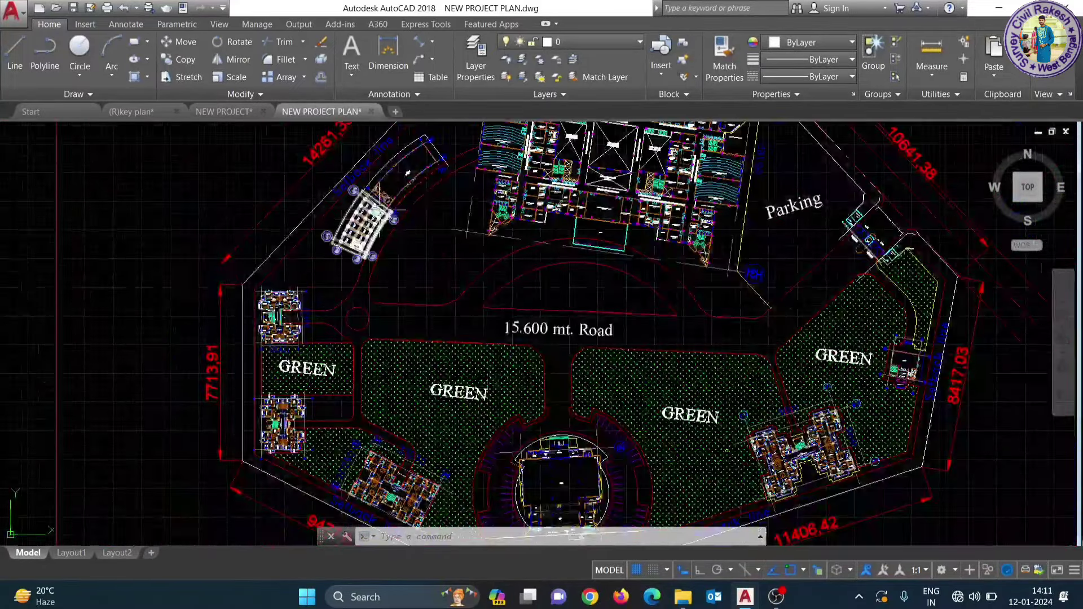
{"action": "scroll", "coordinate": [361, 225], "scroll_direction": "up", "scroll_amount": 2}
{"action": "scroll", "coordinate": [423, 290], "scroll_direction": "down", "scroll_amount": 3}
{"action": "key", "text": "Escape"}
Step: Pan the site plan left and zoom to view the GREEN areas, road and parking
{"action": "scroll", "coordinate": [822, 266], "scroll_direction": "up", "scroll_amount": 3}
{"action": "scroll", "coordinate": [810, 316], "scroll_direction": "down", "scroll_amount": 2}
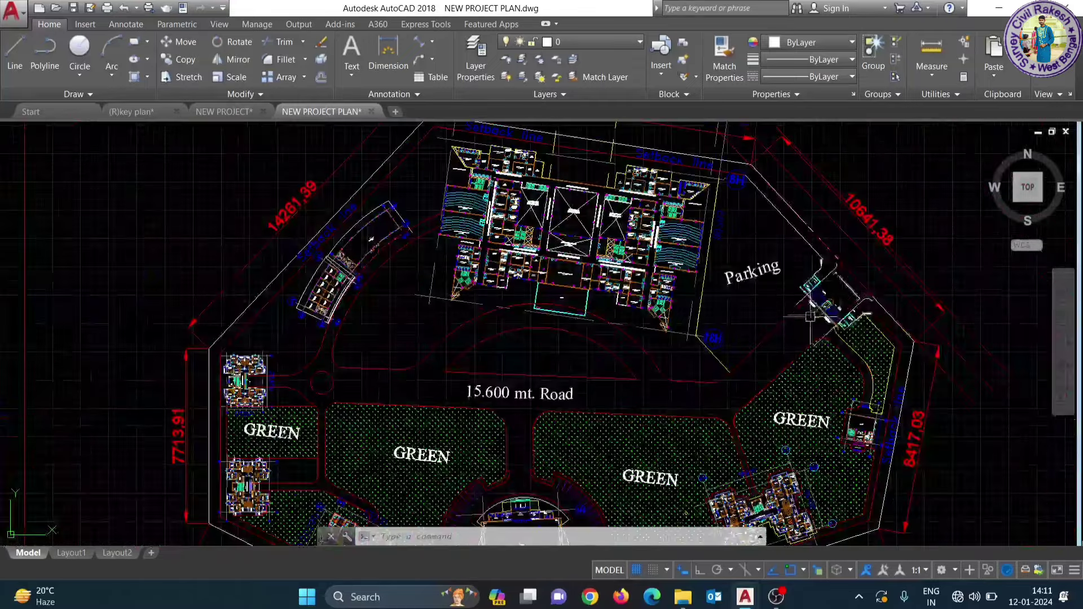
{"action": "scroll", "coordinate": [809, 316], "scroll_direction": "up", "scroll_amount": 3}
{"action": "scroll", "coordinate": [700, 327], "scroll_direction": "down", "scroll_amount": 3}
{"action": "scroll", "coordinate": [685, 319], "scroll_direction": "down", "scroll_amount": 2}
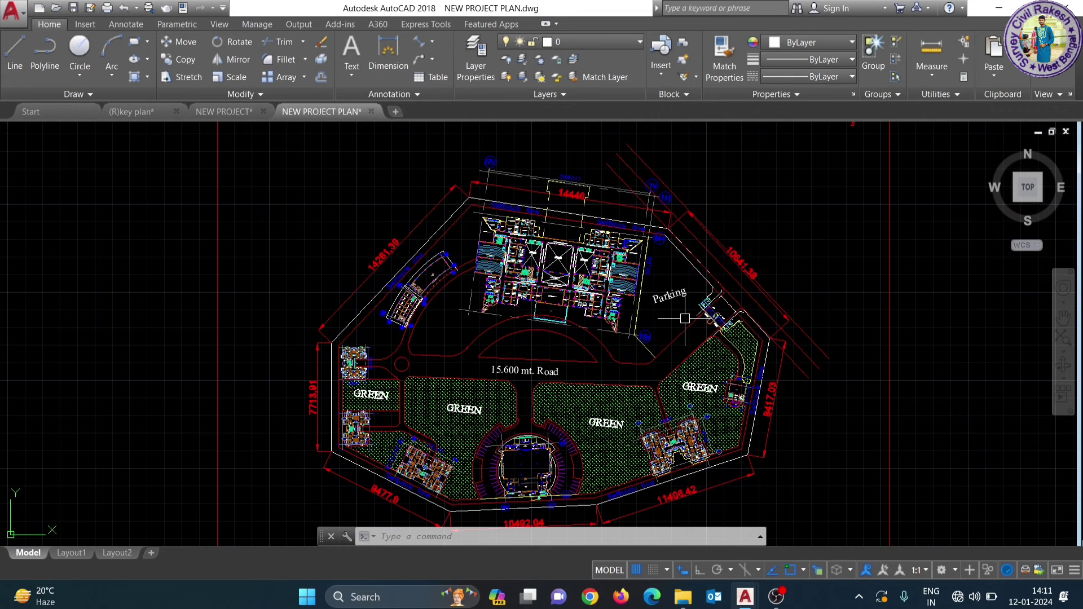
{"action": "middle_click_drag", "start_coordinate": [685, 319], "coordinate": [606, 302]}
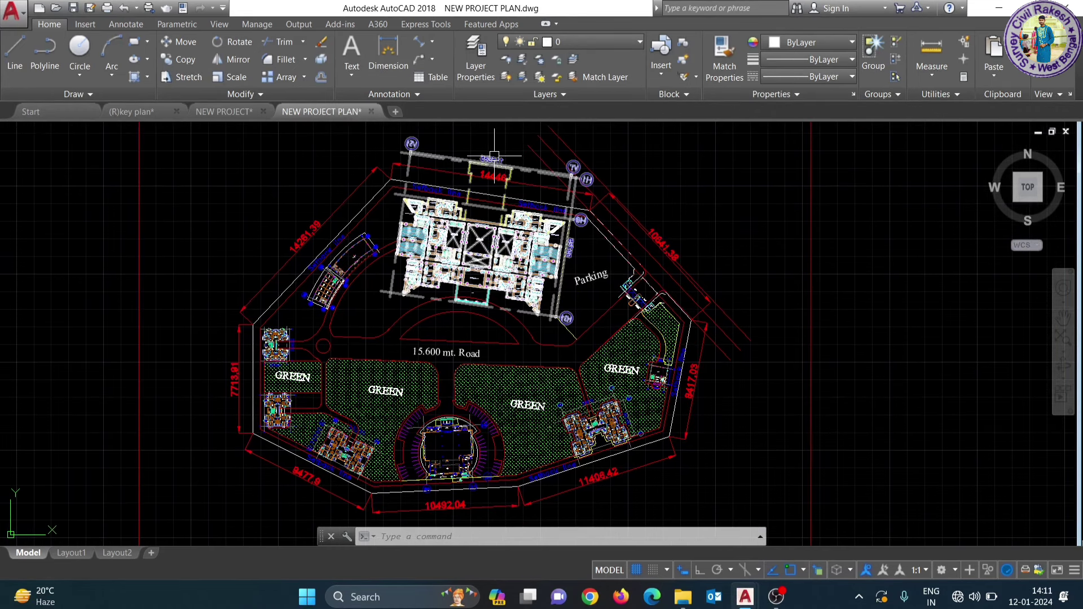
{"action": "scroll", "coordinate": [502, 175], "scroll_direction": "up", "scroll_amount": 4}
{"action": "scroll", "coordinate": [502, 202], "scroll_direction": "up", "scroll_amount": 1}
{"action": "scroll", "coordinate": [502, 202], "scroll_direction": "down", "scroll_amount": 4}
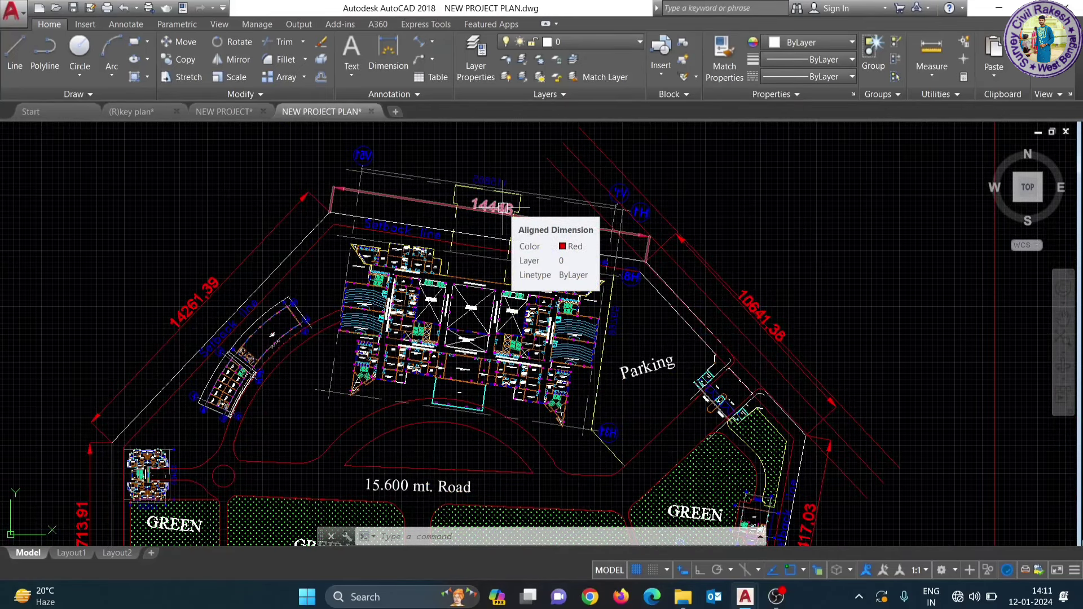
{"action": "scroll", "coordinate": [502, 207], "scroll_direction": "down", "scroll_amount": 4}
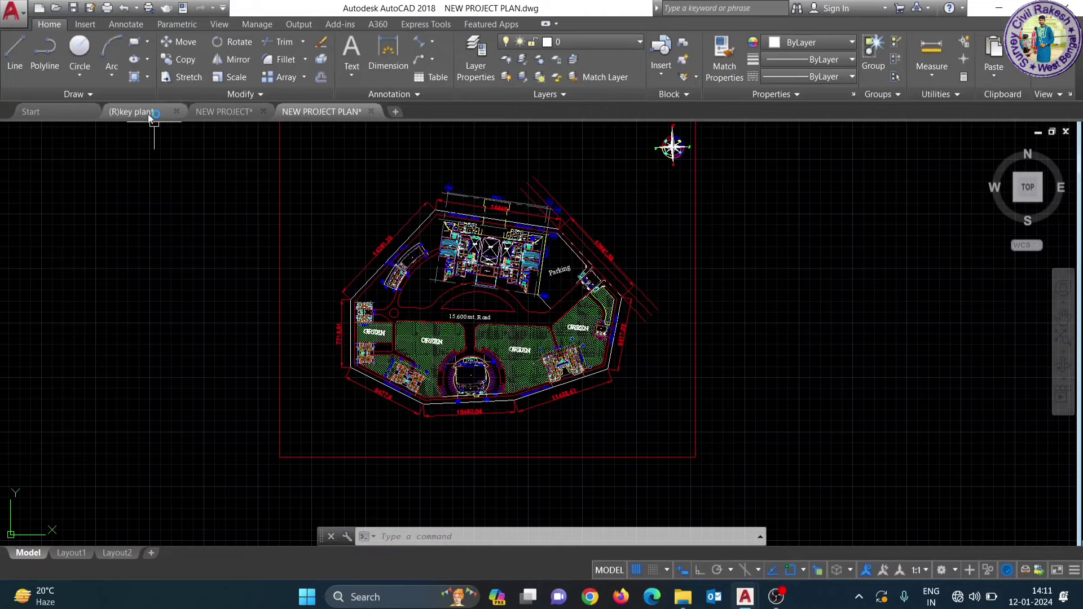
{"action": "scroll", "coordinate": [457, 307], "scroll_direction": "down", "scroll_amount": 6}
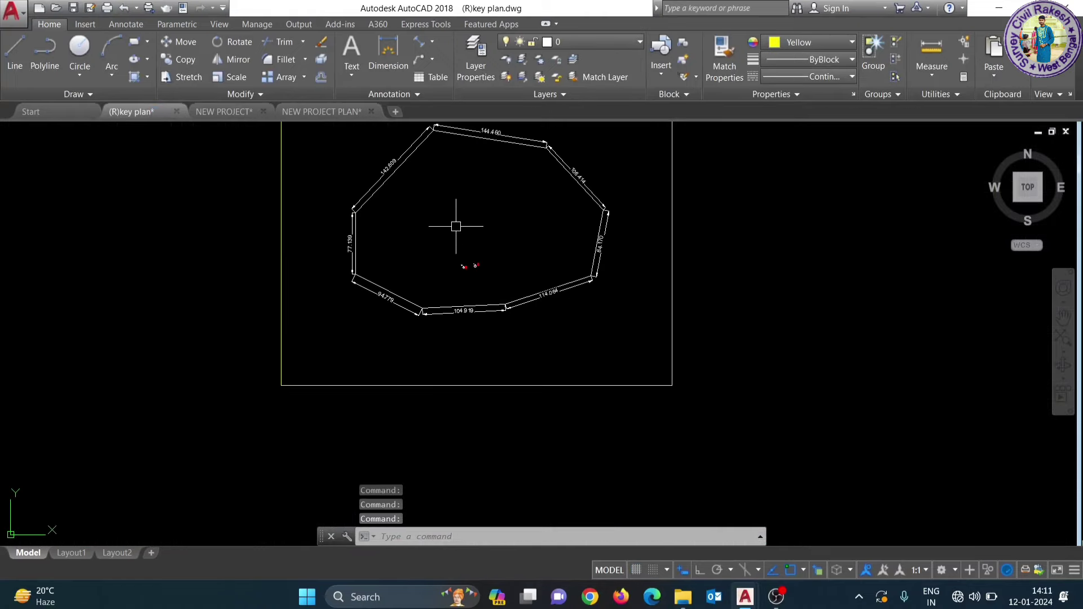
{"action": "scroll", "coordinate": [456, 226], "scroll_direction": "down", "scroll_amount": 2}
{"action": "scroll", "coordinate": [428, 271], "scroll_direction": "up", "scroll_amount": 1}
{"action": "scroll", "coordinate": [431, 302], "scroll_direction": "up", "scroll_amount": 3}
{"action": "scroll", "coordinate": [422, 341], "scroll_direction": "up", "scroll_amount": 4}
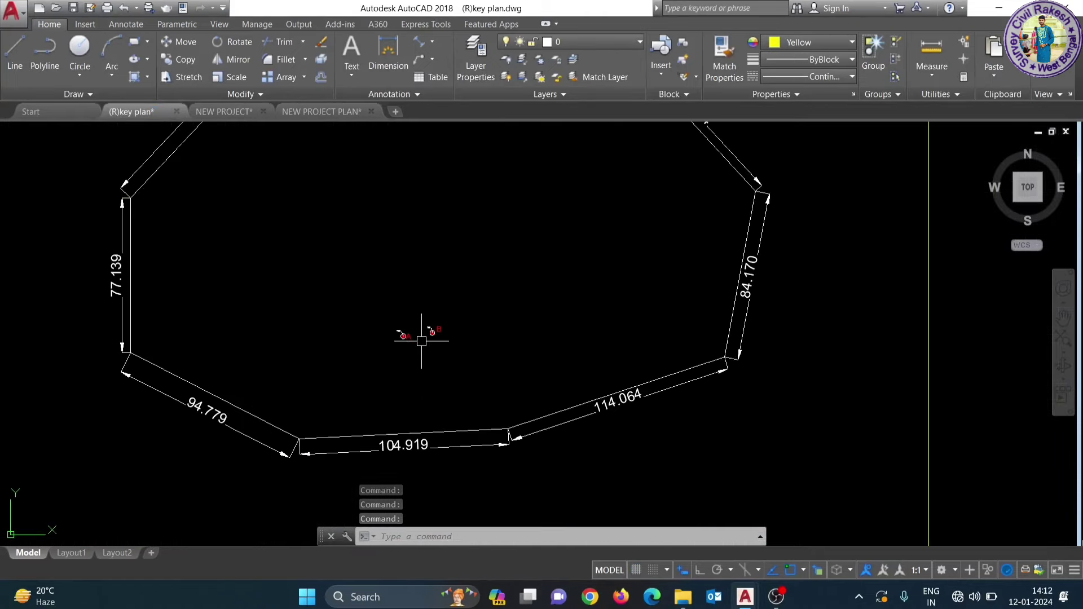
{"action": "left_click", "coordinate": [235, 112]}
{"action": "scroll", "coordinate": [399, 326], "scroll_direction": "up", "scroll_amount": 5}
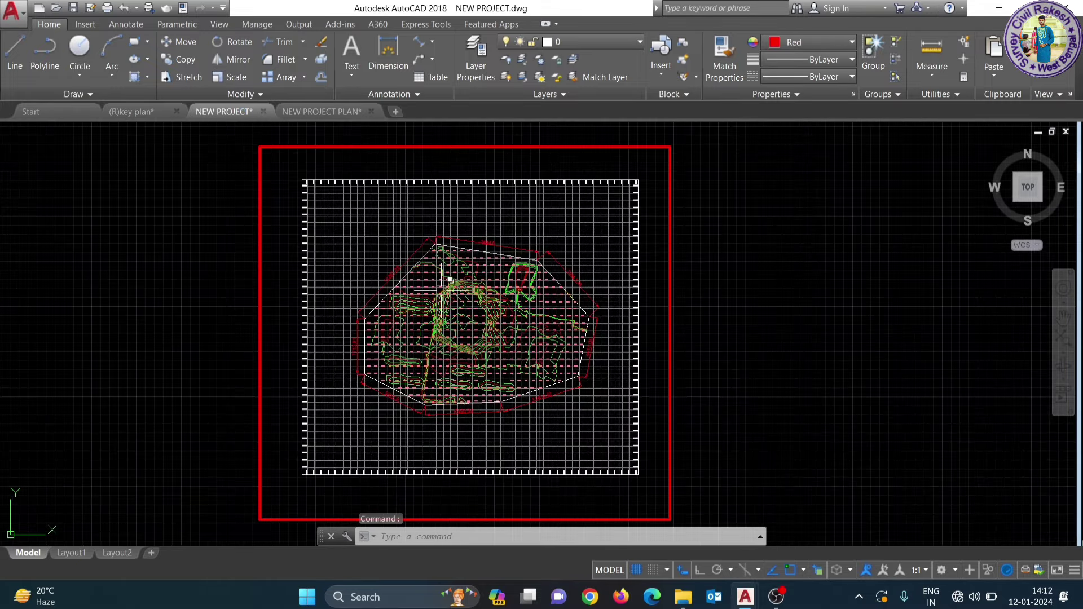
{"action": "scroll", "coordinate": [471, 204], "scroll_direction": "up", "scroll_amount": 2}
{"action": "scroll", "coordinate": [478, 201], "scroll_direction": "up", "scroll_amount": 2}
{"action": "scroll", "coordinate": [484, 212], "scroll_direction": "up", "scroll_amount": 2}
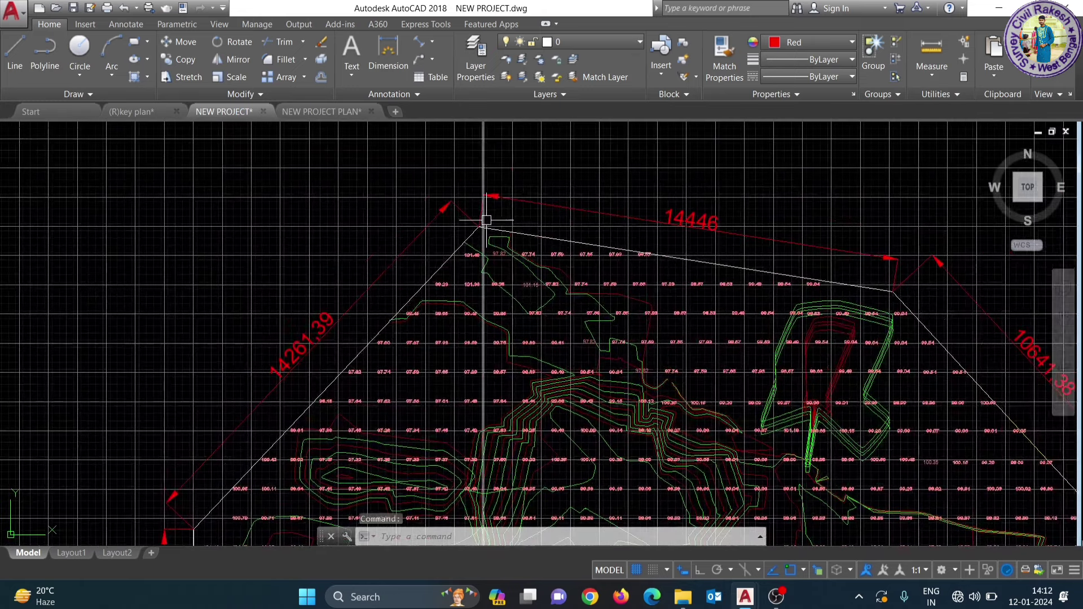
{"action": "scroll", "coordinate": [486, 219], "scroll_direction": "up", "scroll_amount": 3}
{"action": "scroll", "coordinate": [482, 228], "scroll_direction": "down", "scroll_amount": 4}
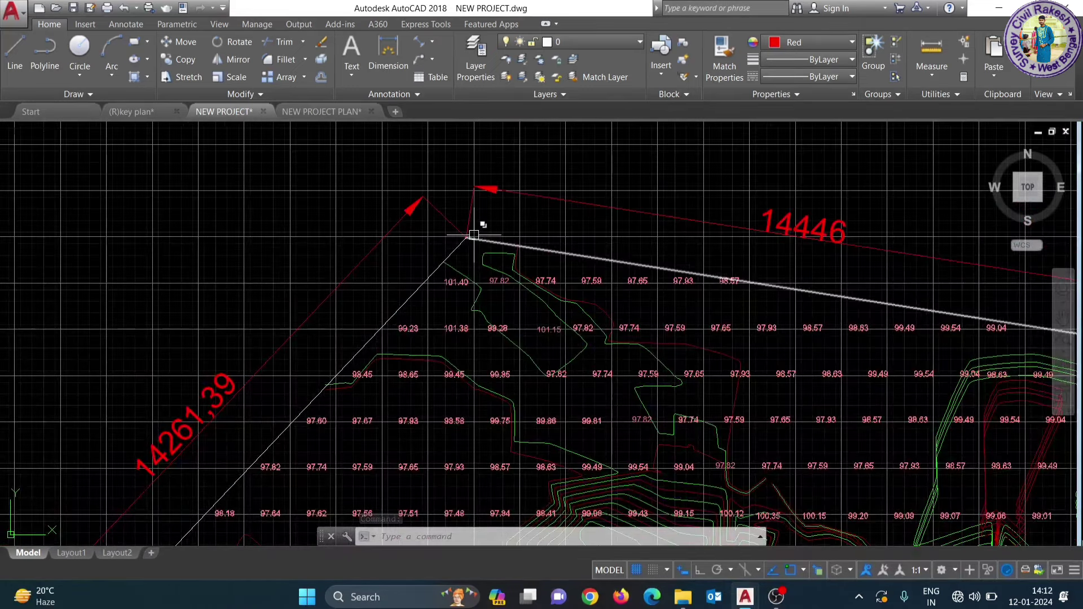
{"action": "scroll", "coordinate": [479, 235], "scroll_direction": "down", "scroll_amount": 4}
{"action": "scroll", "coordinate": [479, 236], "scroll_direction": "up", "scroll_amount": 4}
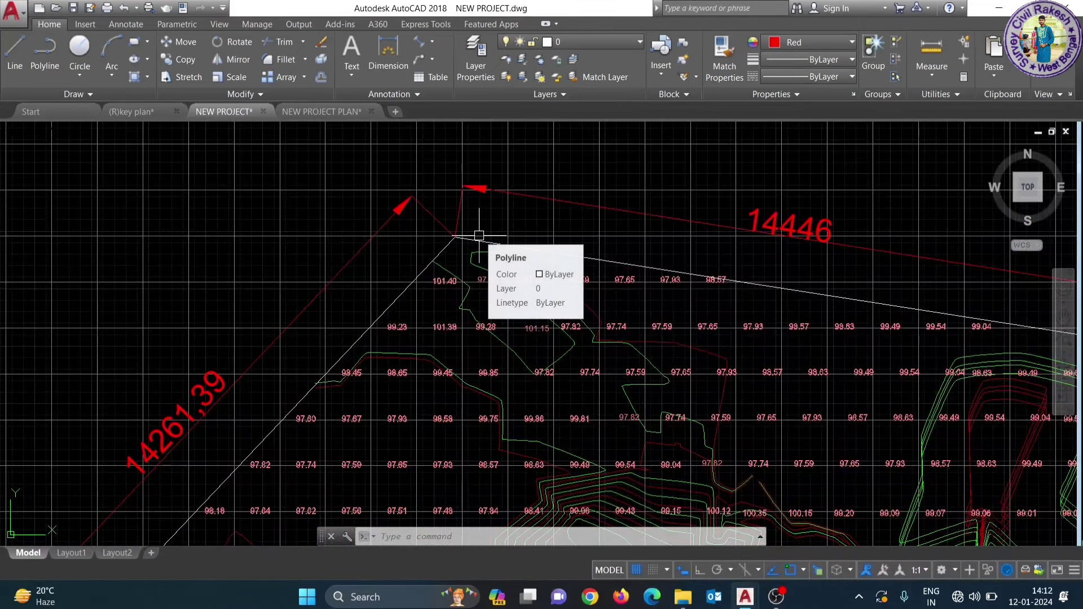
{"action": "scroll", "coordinate": [488, 236], "scroll_direction": "up", "scroll_amount": 3}
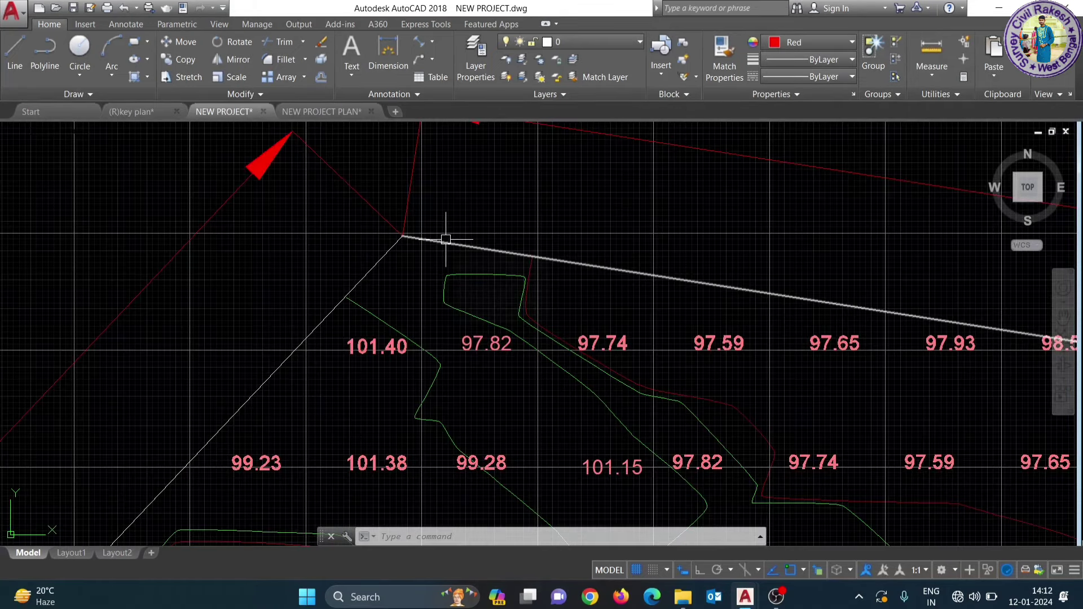
{"action": "scroll", "coordinate": [429, 231], "scroll_direction": "down", "scroll_amount": 2}
{"action": "scroll", "coordinate": [418, 239], "scroll_direction": "down", "scroll_amount": 3}
{"action": "scroll", "coordinate": [426, 251], "scroll_direction": "down", "scroll_amount": 3}
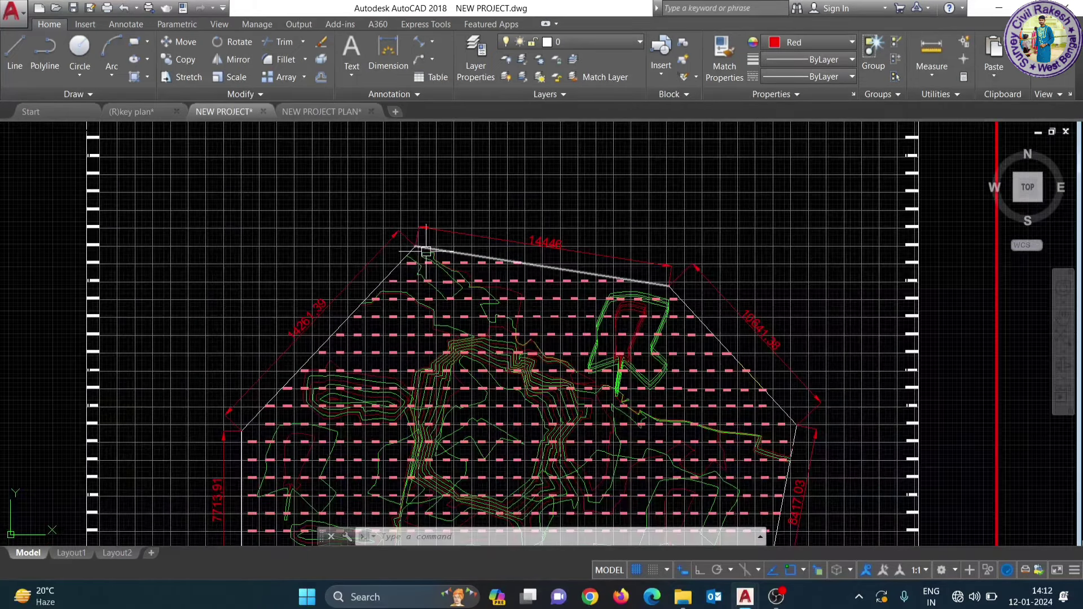
{"action": "scroll", "coordinate": [426, 251], "scroll_direction": "down", "scroll_amount": 4}
{"action": "scroll", "coordinate": [525, 236], "scroll_direction": "down", "scroll_amount": 4}
{"action": "scroll", "coordinate": [587, 186], "scroll_direction": "up", "scroll_amount": 2}
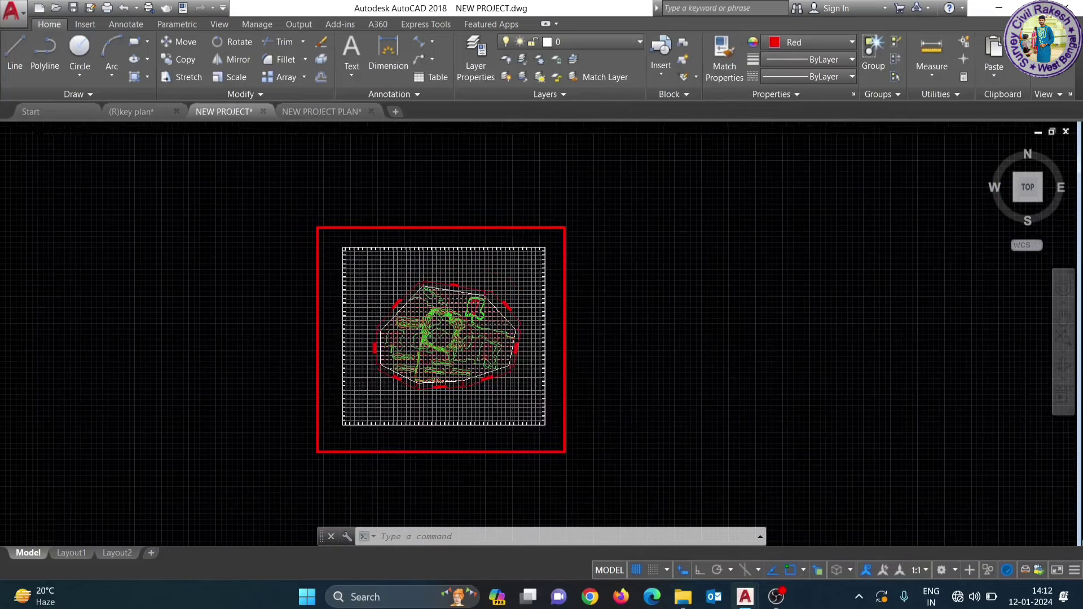
{"action": "left_click", "coordinate": [333, 112]}
{"action": "scroll", "coordinate": [669, 287], "scroll_direction": "up", "scroll_amount": 1}
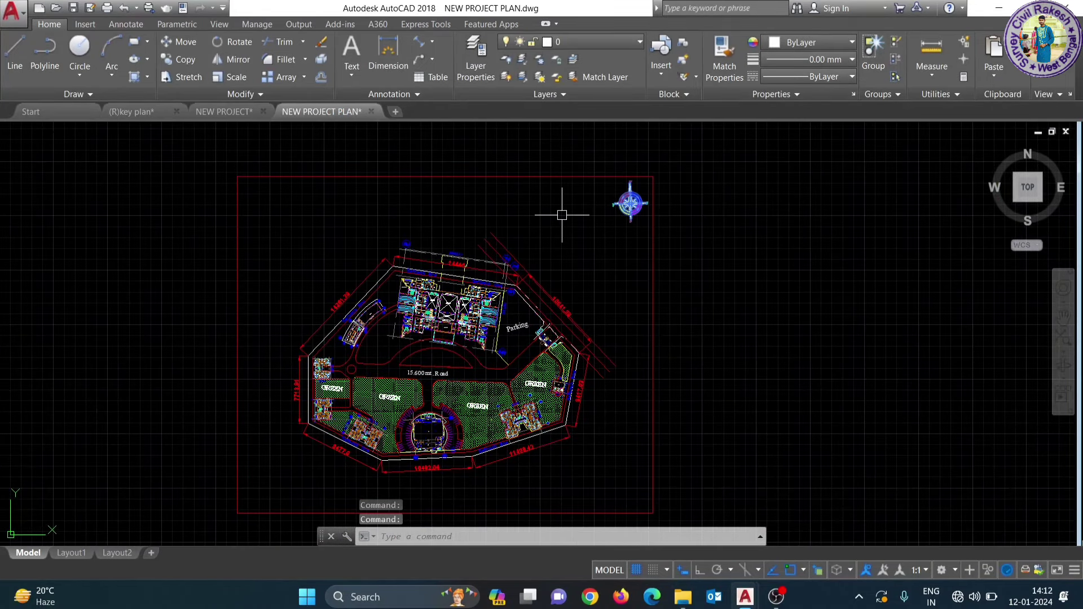
Step: Copy the compass rose and paste it near the top-right corner of NEW PROJECT's red frame
{"action": "key", "text": "ctrl+c"}
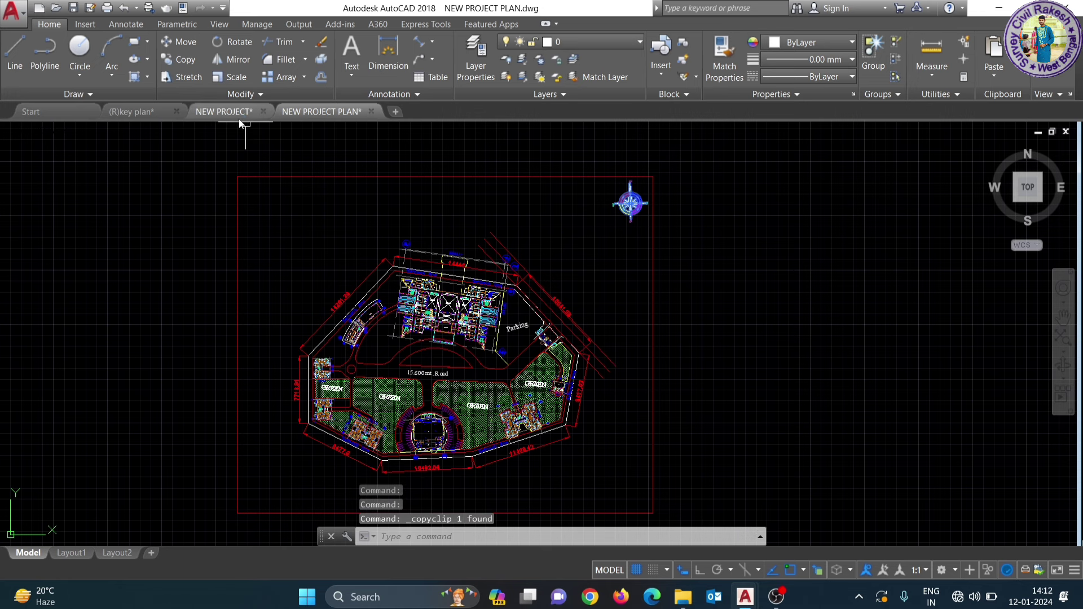
{"action": "left_click", "coordinate": [235, 112]}
{"action": "scroll", "coordinate": [570, 254], "scroll_direction": "up", "scroll_amount": 2}
{"action": "scroll", "coordinate": [562, 233], "scroll_direction": "up", "scroll_amount": 2}
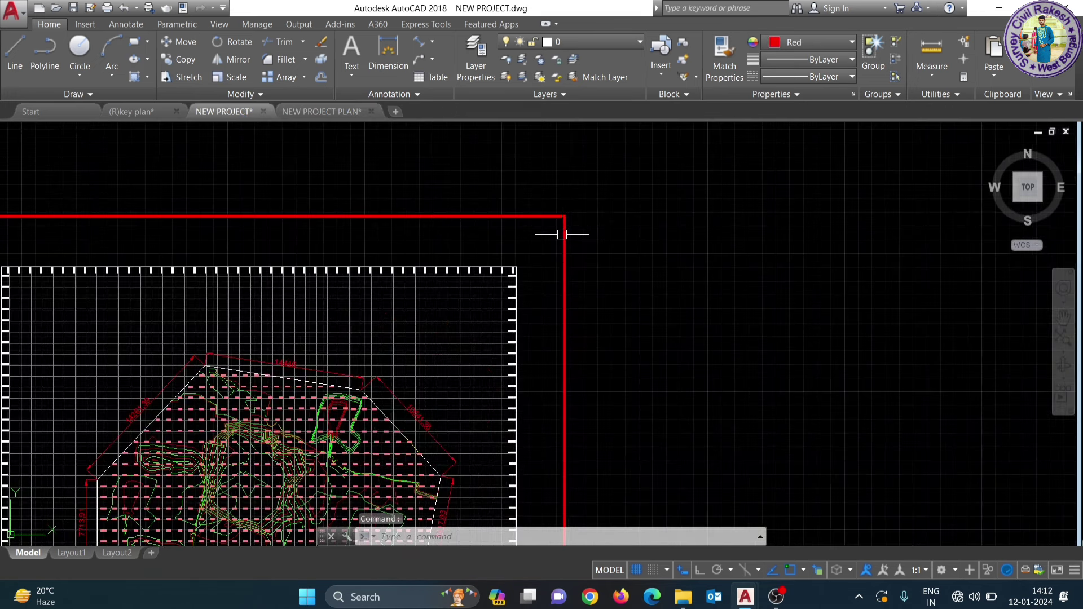
{"action": "key", "text": "ctrl+v"}
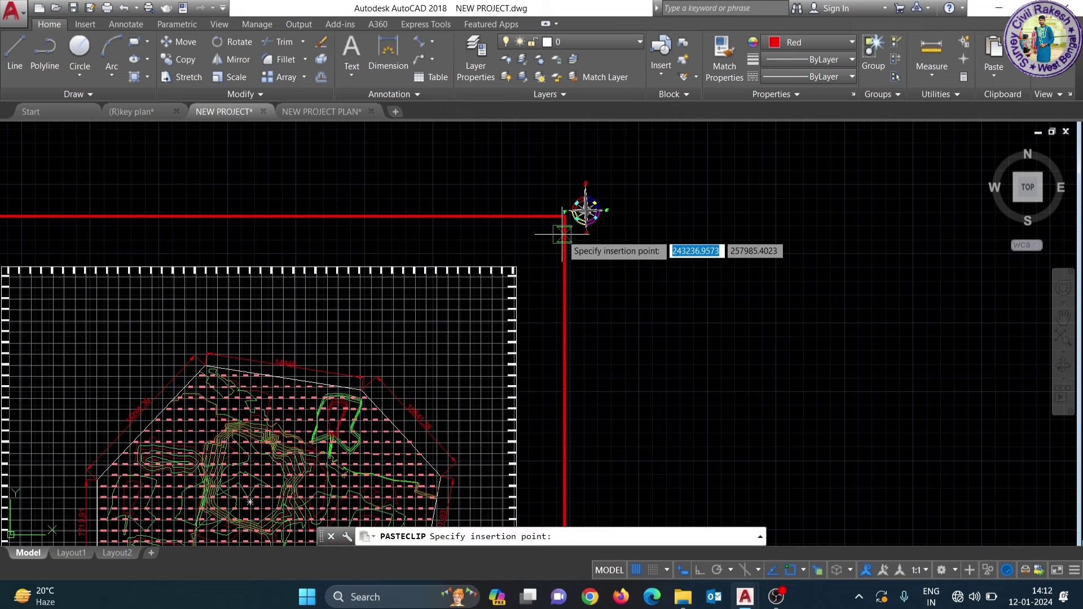
{"action": "scroll", "coordinate": [518, 268], "scroll_direction": "up", "scroll_amount": 3}
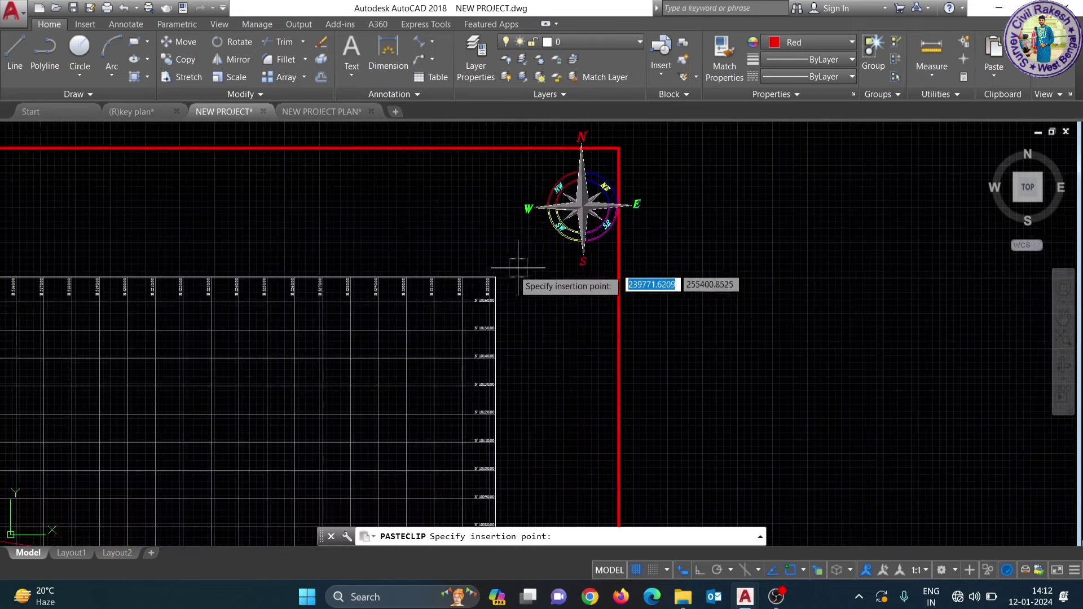
{"action": "left_click", "coordinate": [497, 299]}
Step: Check the (R)key plan drawing, then return to NEW PROJECT
{"action": "scroll", "coordinate": [593, 271], "scroll_direction": "down", "scroll_amount": 4}
{"action": "scroll", "coordinate": [593, 272], "scroll_direction": "down", "scroll_amount": 2}
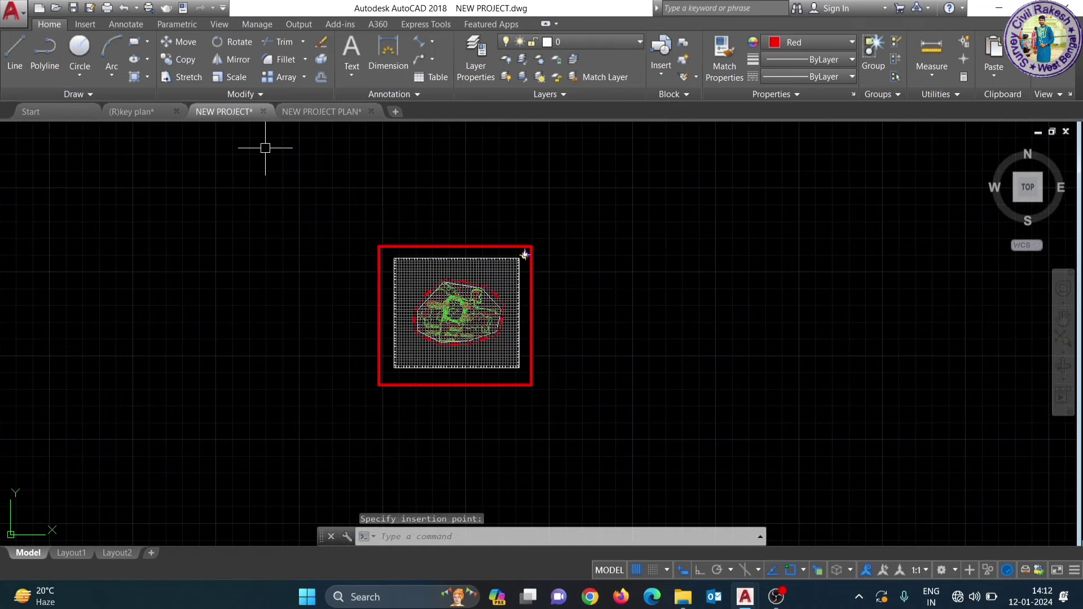
{"action": "left_click", "coordinate": [130, 112]}
{"action": "scroll", "coordinate": [315, 254], "scroll_direction": "down", "scroll_amount": 4}
{"action": "scroll", "coordinate": [370, 246], "scroll_direction": "down", "scroll_amount": 3}
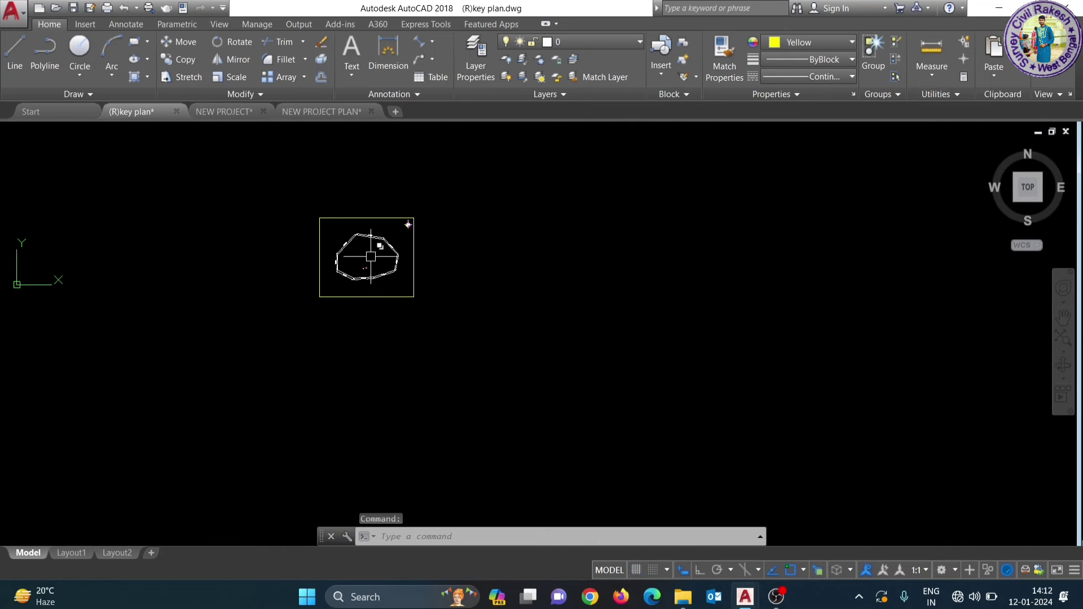
{"action": "key", "text": "ctrl+Tab"}
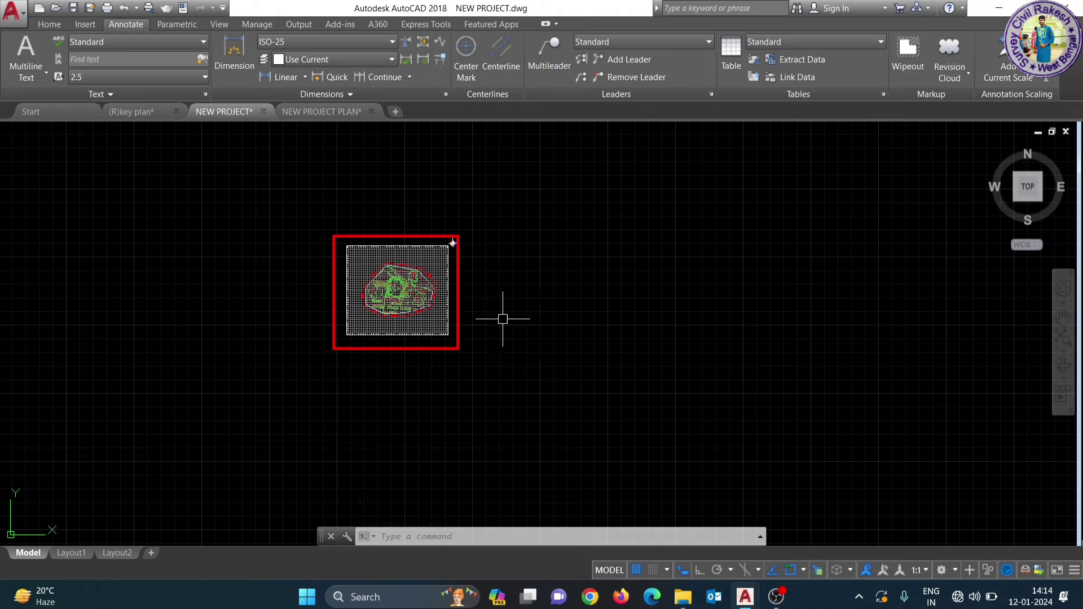
Step: Scale the red frame and all 5561 contour plan objects by 0.001 about a point on the plan
{"action": "left_click", "coordinate": [252, 179]}
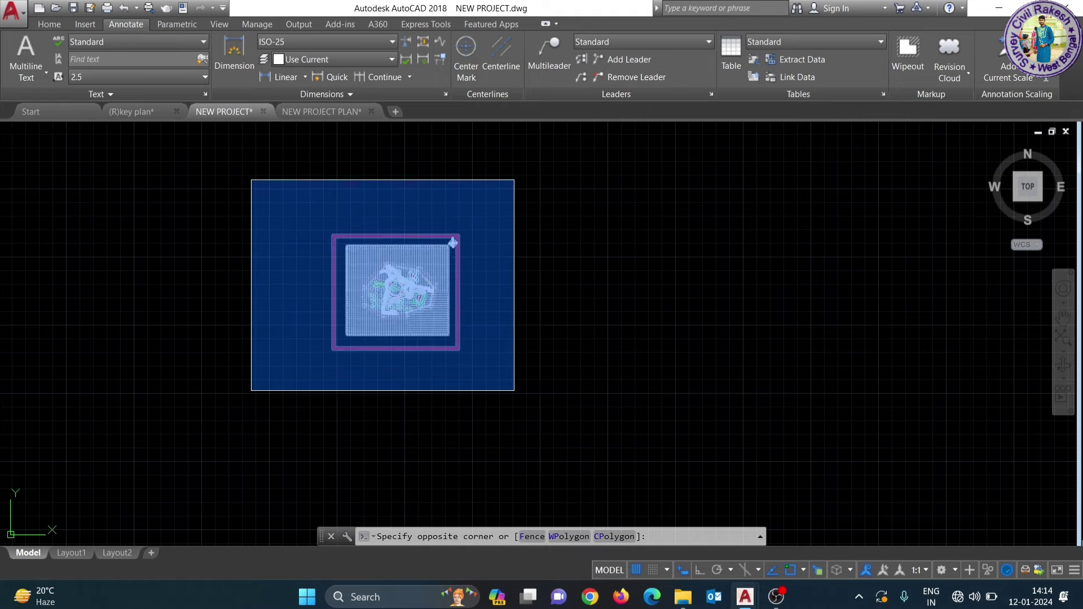
{"action": "left_click", "coordinate": [513, 388]}
{"action": "left_click", "coordinate": [551, 410]}
{"action": "left_click", "coordinate": [305, 201]}
{"action": "type", "text": "sc"}
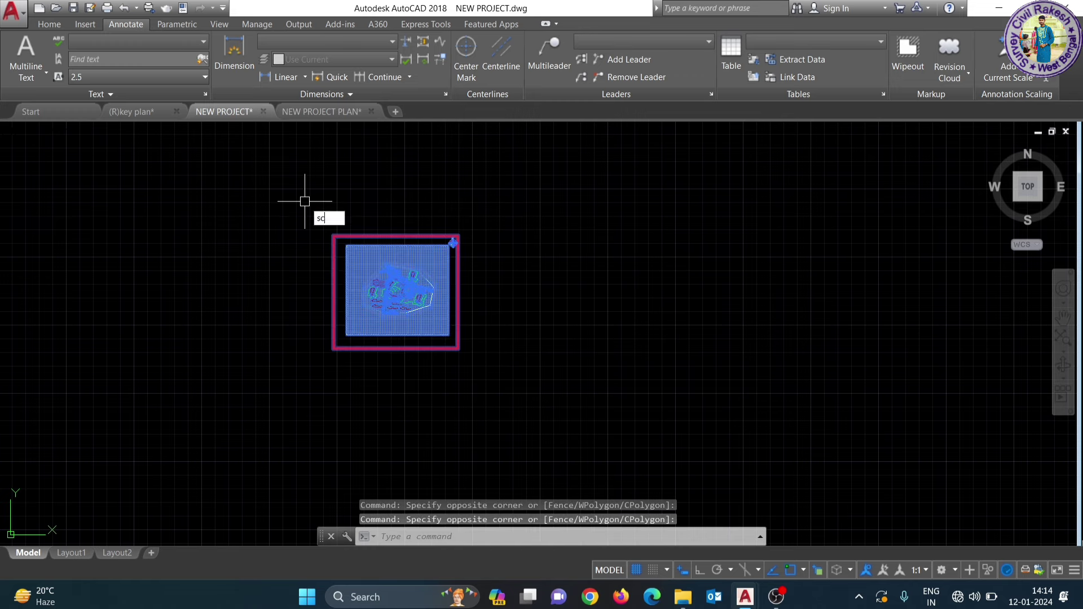
{"action": "key", "text": "Return"}
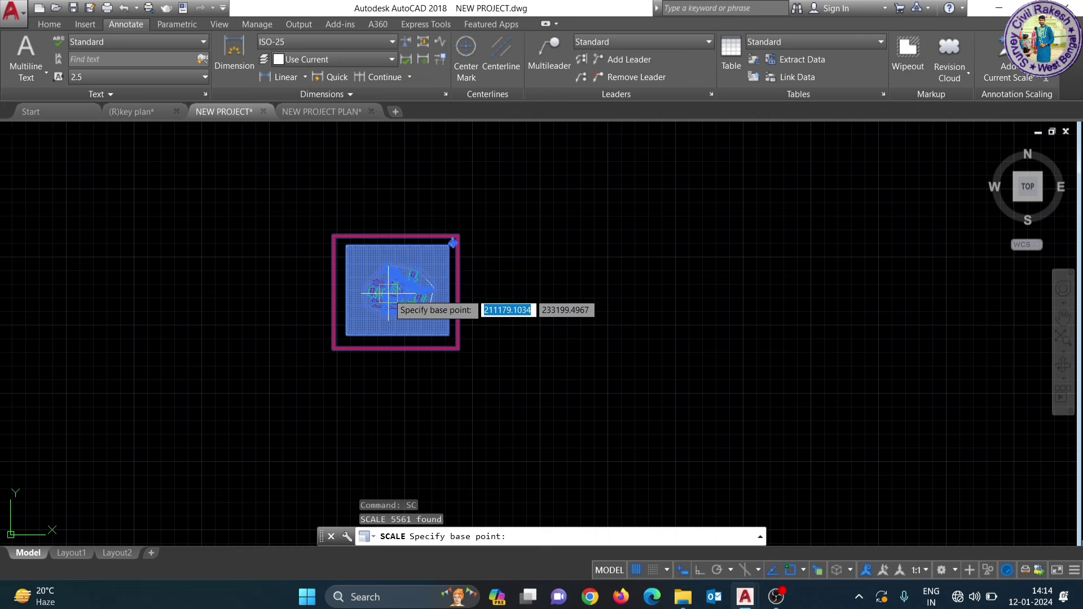
{"action": "left_click", "coordinate": [399, 282]}
{"action": "type", "text": ".001"}
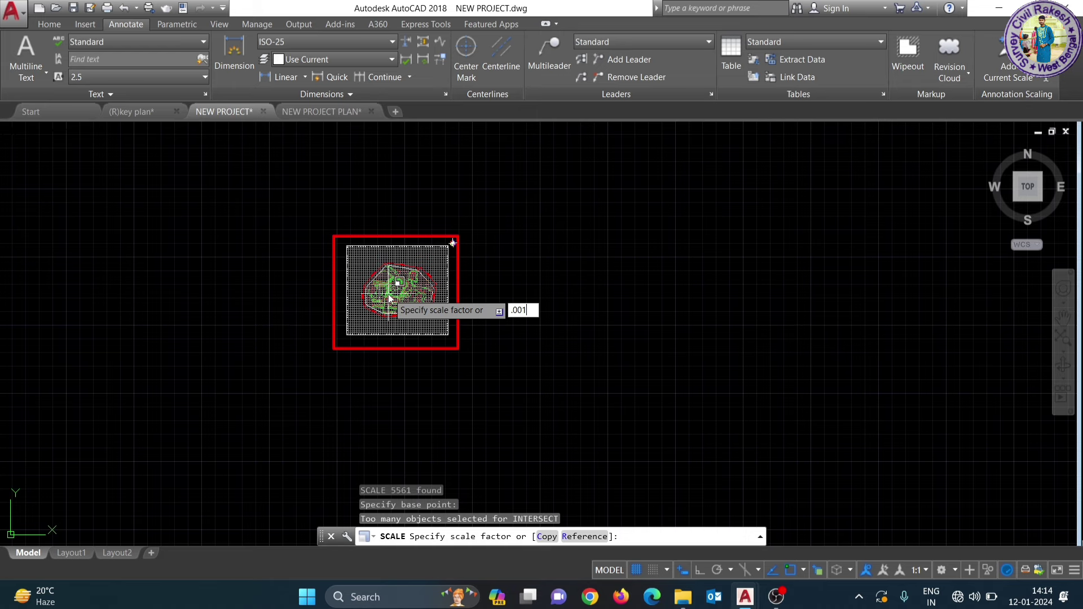
{"action": "key", "text": "Return"}
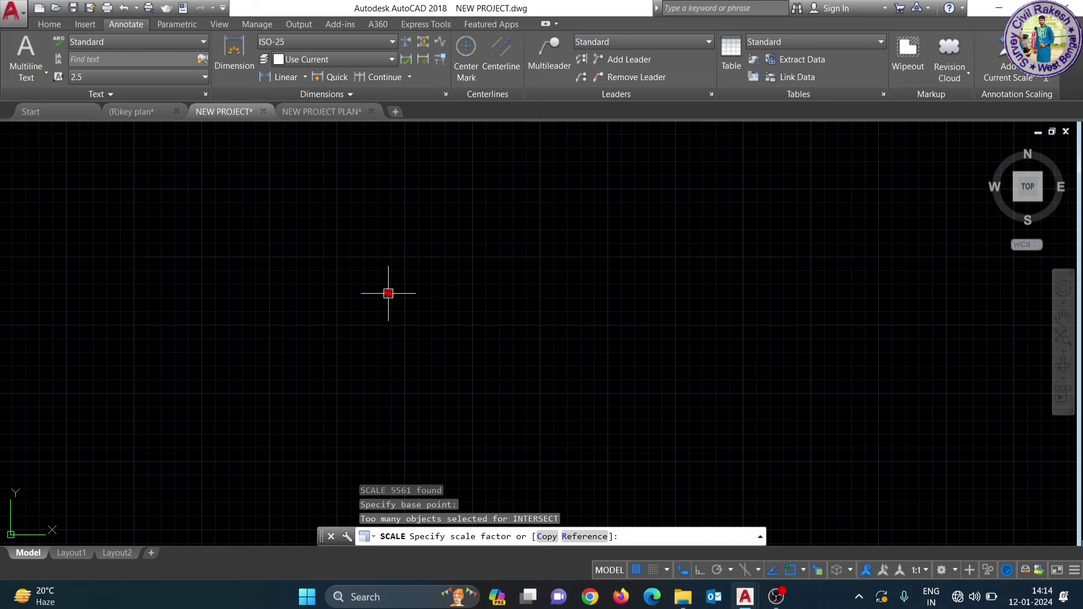
{"action": "scroll", "coordinate": [384, 292], "scroll_direction": "up", "scroll_amount": 3}
{"action": "scroll", "coordinate": [389, 291], "scroll_direction": "up", "scroll_amount": 5}
Step: Zoom out until the whole red-framed contour drawing is visible
{"action": "scroll", "coordinate": [351, 317], "scroll_direction": "up", "scroll_amount": 4}
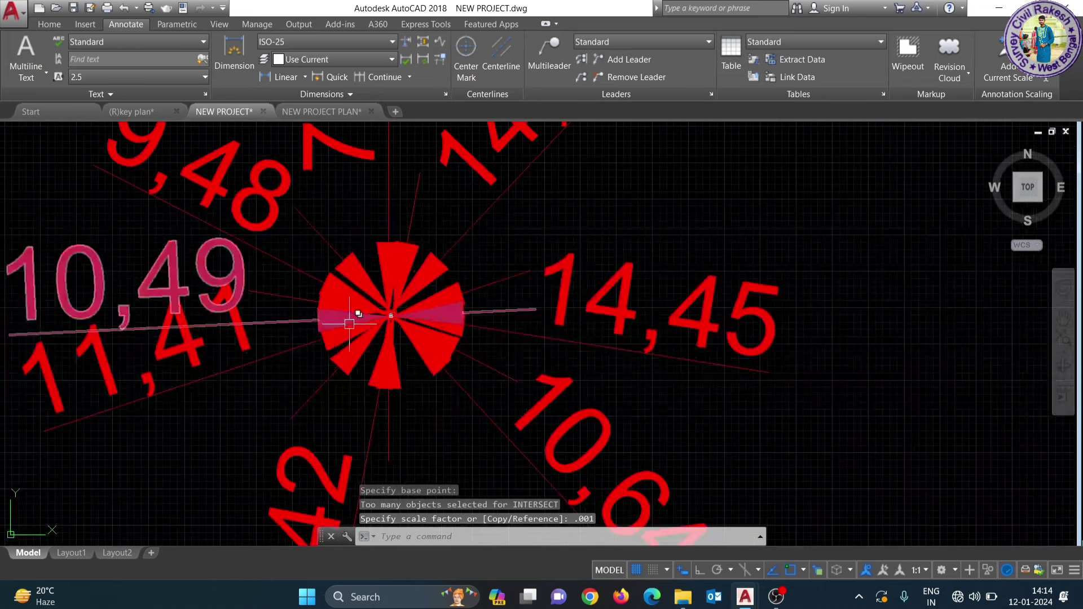
{"action": "scroll", "coordinate": [361, 315], "scroll_direction": "up", "scroll_amount": 5}
{"action": "scroll", "coordinate": [463, 308], "scroll_direction": "up", "scroll_amount": 3}
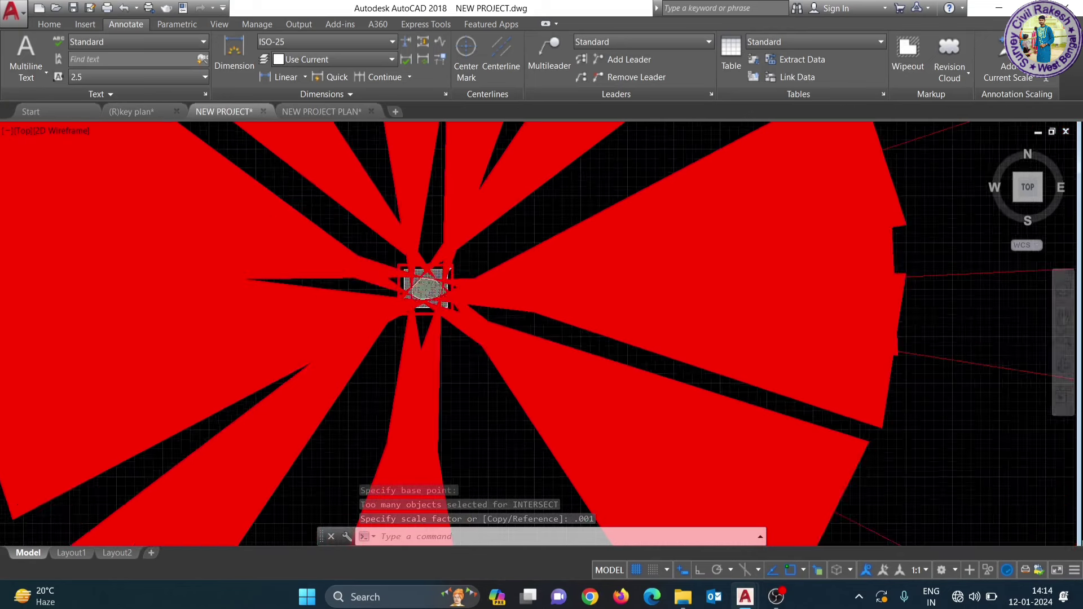
{"action": "scroll", "coordinate": [462, 308], "scroll_direction": "up", "scroll_amount": 4}
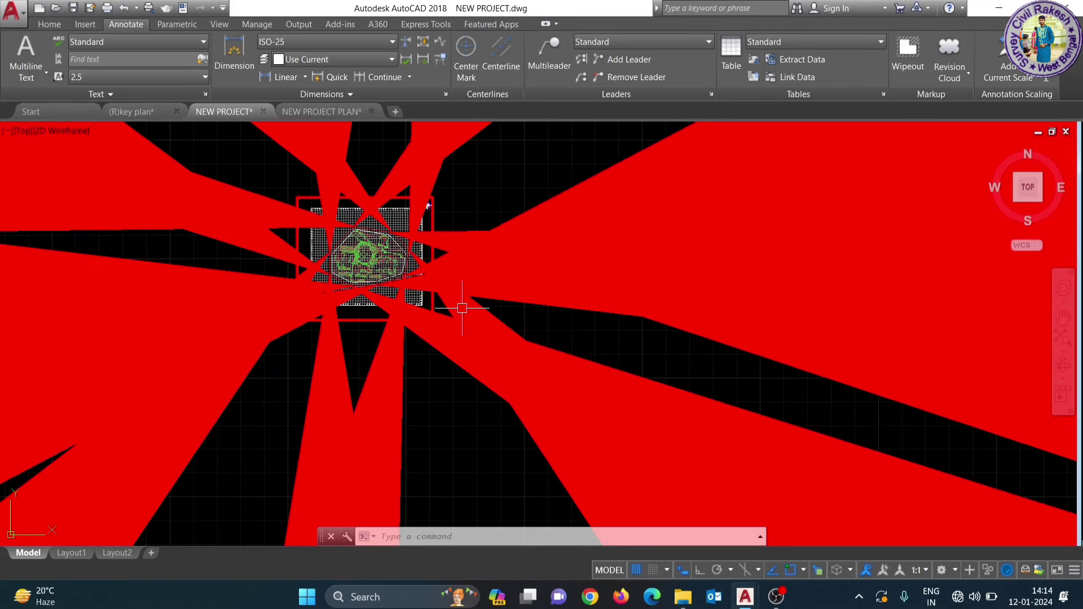
{"action": "scroll", "coordinate": [431, 309], "scroll_direction": "up", "scroll_amount": 6}
{"action": "scroll", "coordinate": [438, 314], "scroll_direction": "down", "scroll_amount": 2}
Step: Select and delete the dimensions around the red marker, then undo the deletion
{"action": "left_click", "coordinate": [560, 298]}
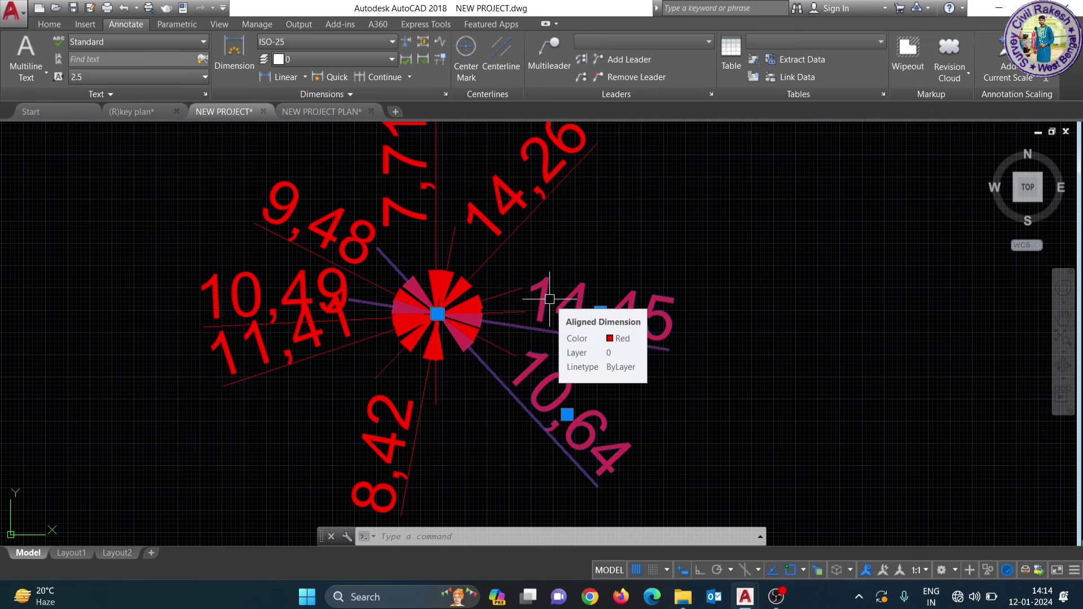
{"action": "scroll", "coordinate": [549, 299], "scroll_direction": "down", "scroll_amount": 2}
{"action": "left_click", "coordinate": [571, 268]}
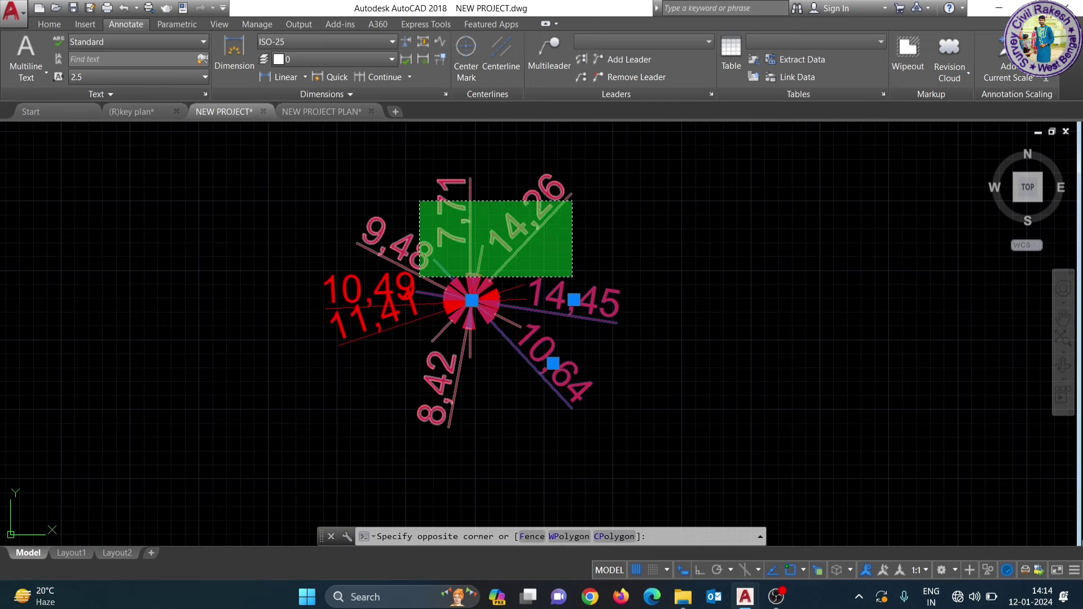
{"action": "left_click", "coordinate": [396, 213]}
{"action": "left_click", "coordinate": [459, 187]}
{"action": "left_click", "coordinate": [319, 341]}
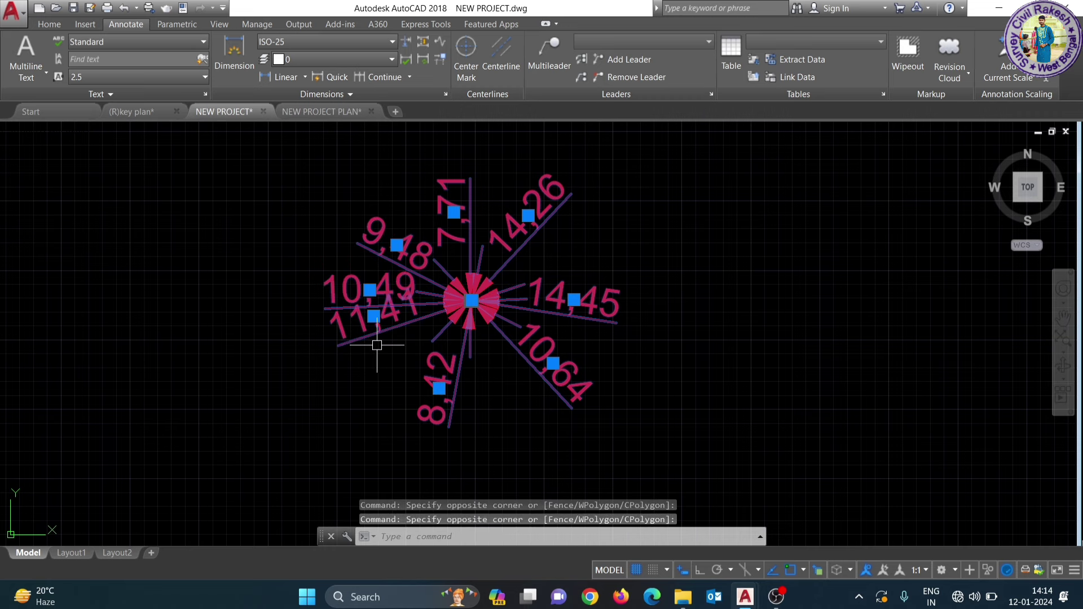
{"action": "key", "text": "Delete"}
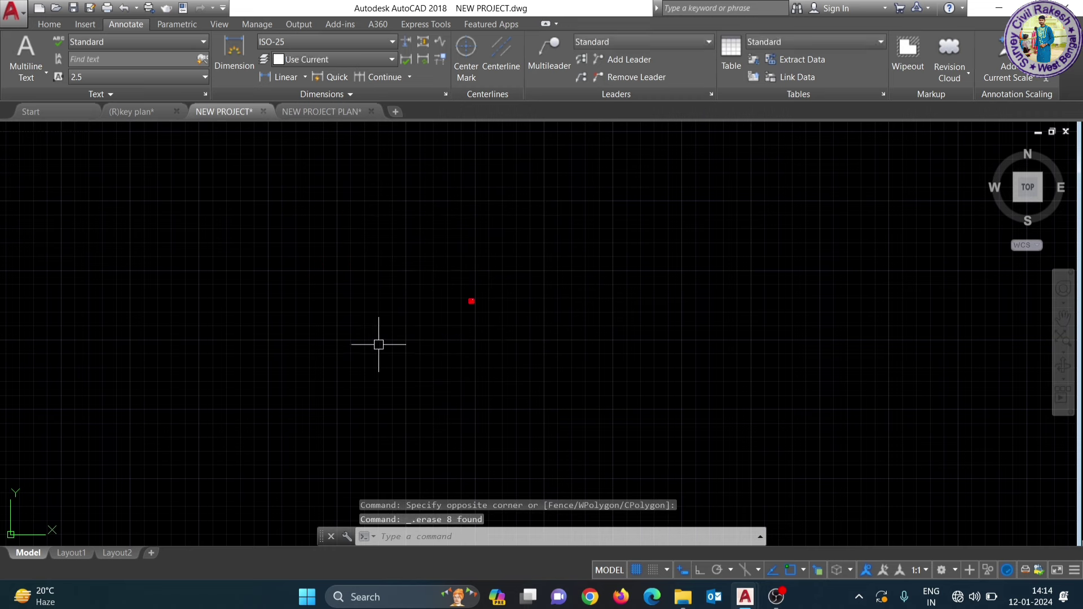
{"action": "key", "text": "ctrl+z"}
{"action": "key", "text": "ctrl+z"}
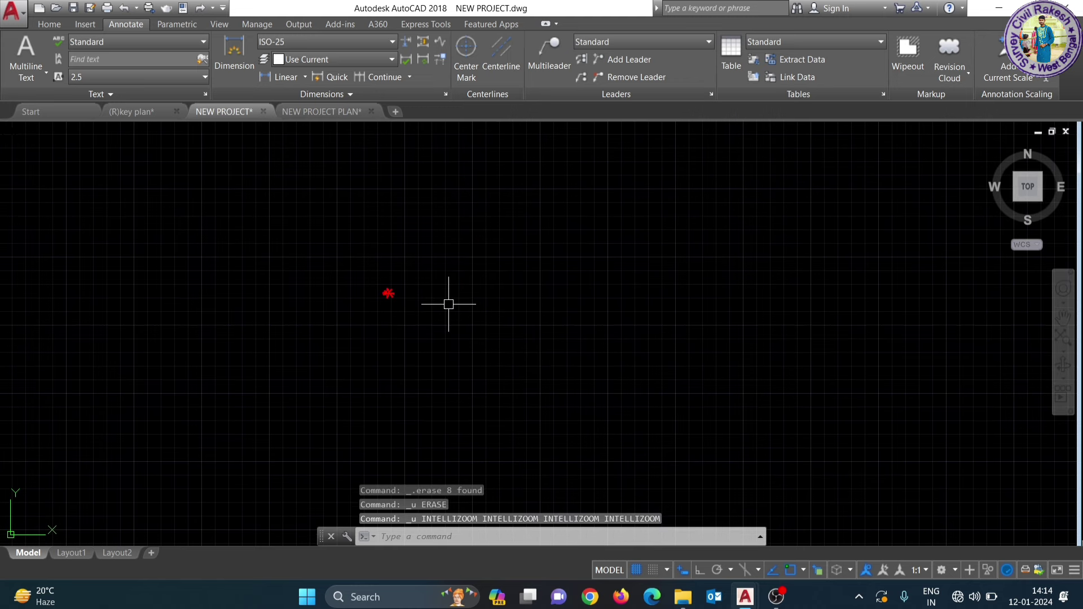
Step: Reselect the dimensions around the red marker, including 9,48, 7,71, 10,49 and 11,41
{"action": "scroll", "coordinate": [389, 290], "scroll_direction": "up", "scroll_amount": 3}
{"action": "scroll", "coordinate": [367, 226], "scroll_direction": "up", "scroll_amount": 3}
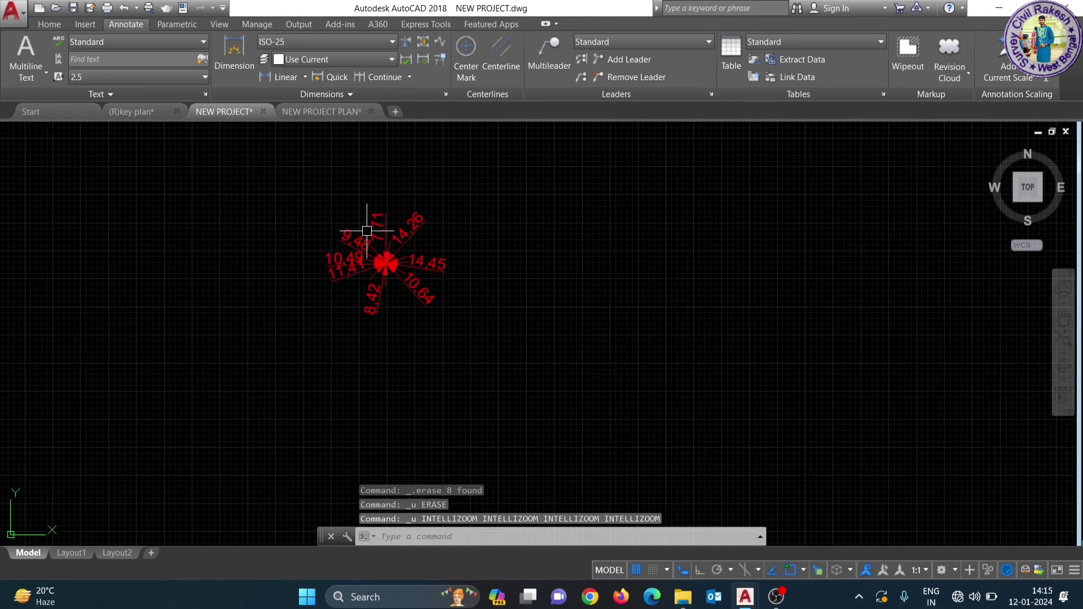
{"action": "left_click", "coordinate": [529, 364]}
{"action": "left_click", "coordinate": [411, 182]}
{"action": "scroll", "coordinate": [418, 192], "scroll_direction": "up", "scroll_amount": 5}
{"action": "left_click", "coordinate": [455, 207]}
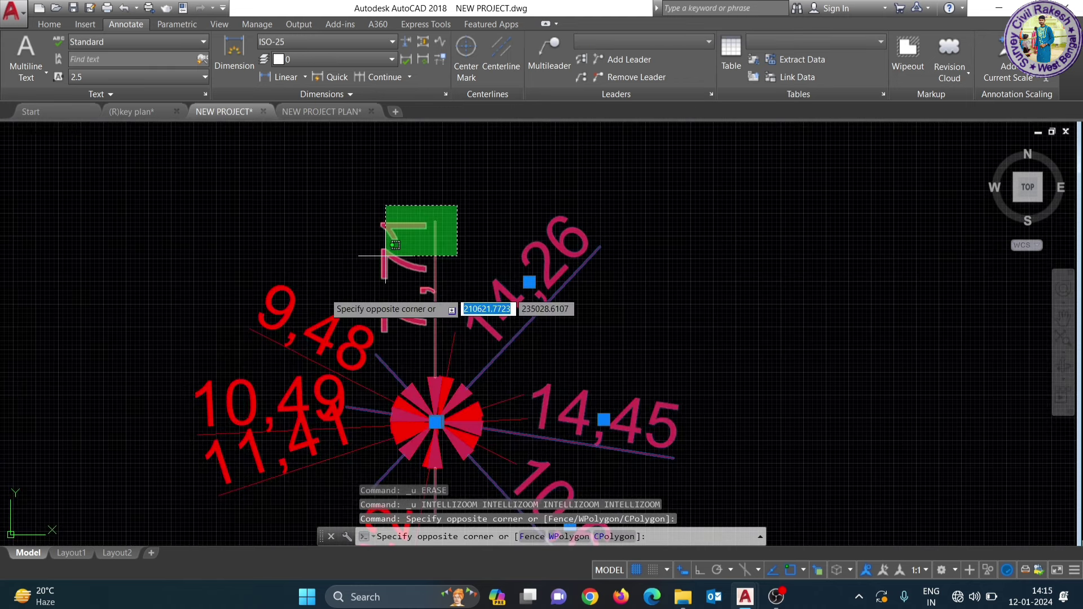
{"action": "left_click", "coordinate": [333, 303]}
{"action": "scroll", "coordinate": [333, 303], "scroll_direction": "down", "scroll_amount": 4}
{"action": "left_click", "coordinate": [385, 449]}
{"action": "left_click", "coordinate": [285, 389]}
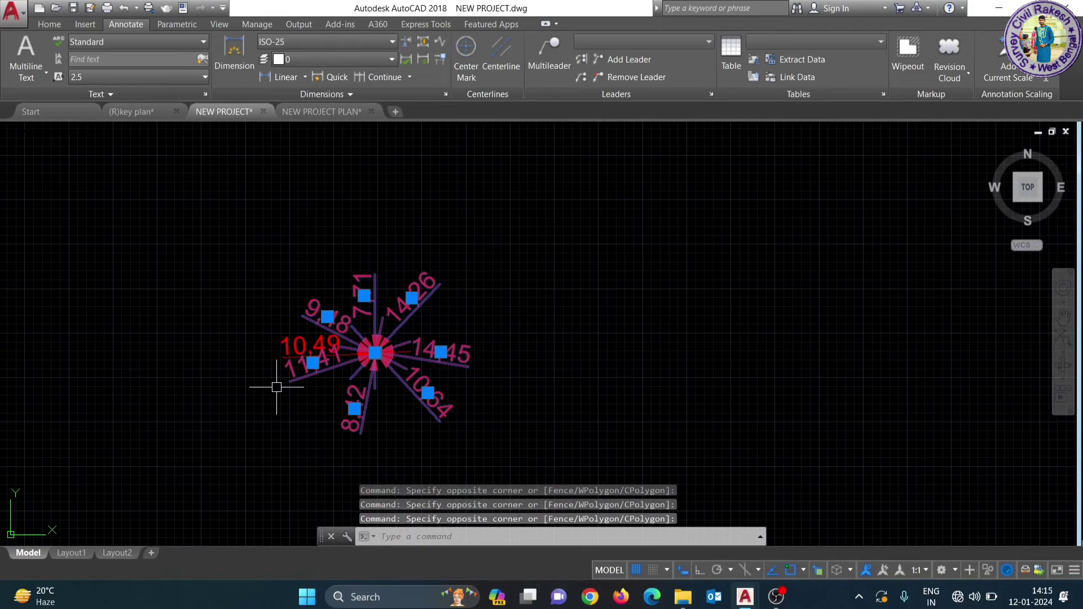
{"action": "left_click", "coordinate": [303, 412]}
{"action": "left_click", "coordinate": [272, 339]}
Step: Apply the Standard dimension style to the selected dimensions, then delete them
{"action": "left_click", "coordinate": [350, 36]}
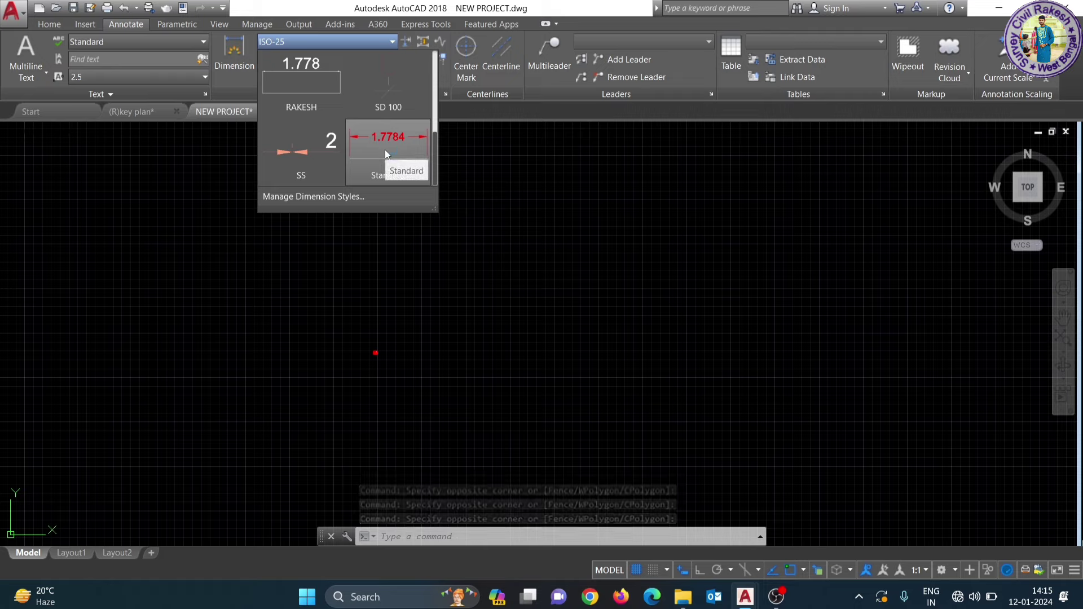
{"action": "left_click", "coordinate": [385, 150]}
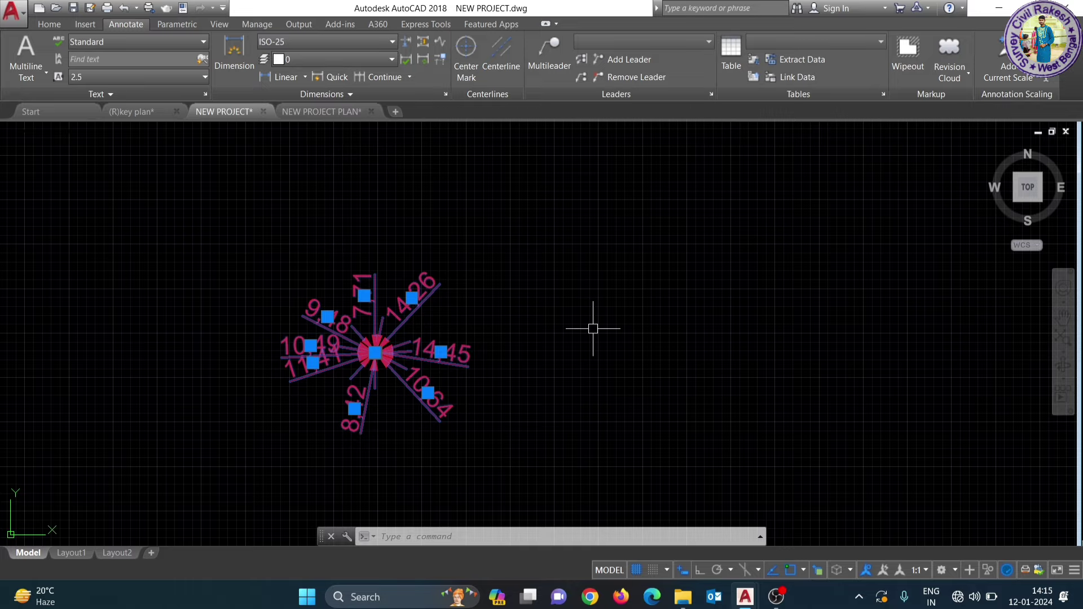
{"action": "key", "text": "Delete"}
{"action": "scroll", "coordinate": [340, 346], "scroll_direction": "down", "scroll_amount": 3}
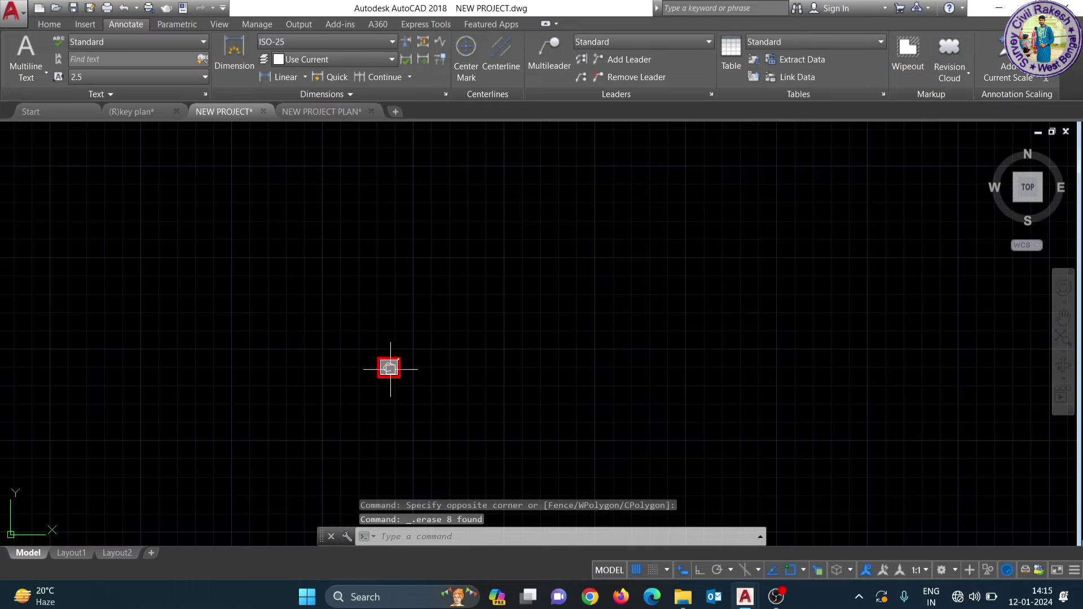
{"action": "scroll", "coordinate": [386, 367], "scroll_direction": "down", "scroll_amount": 3}
{"action": "scroll", "coordinate": [365, 379], "scroll_direction": "up", "scroll_amount": 3}
{"action": "scroll", "coordinate": [366, 379], "scroll_direction": "up", "scroll_amount": 5}
{"action": "scroll", "coordinate": [561, 189], "scroll_direction": "down", "scroll_amount": 5}
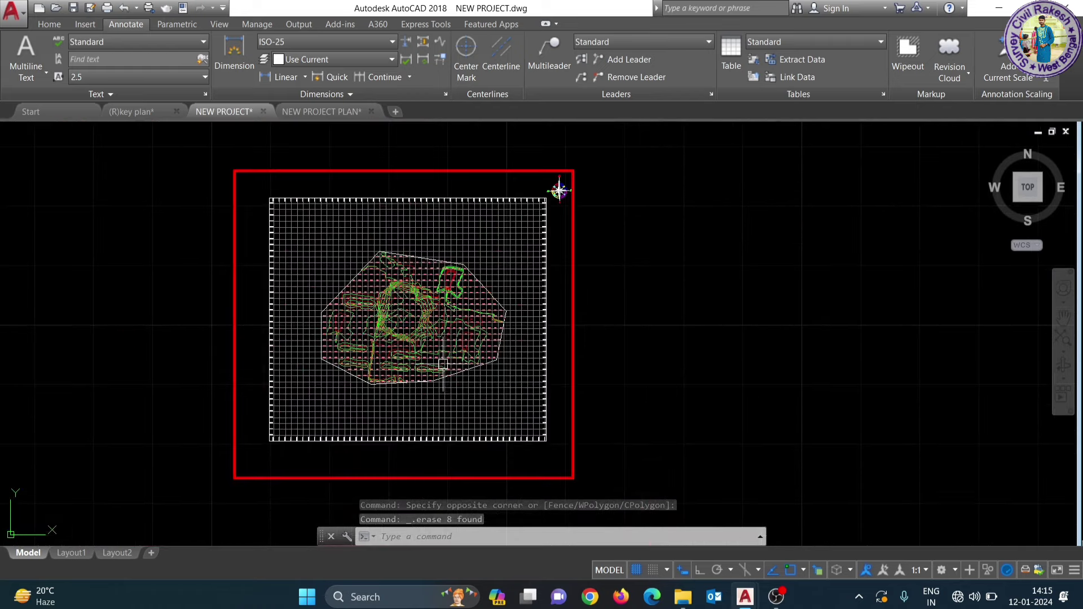
{"action": "scroll", "coordinate": [452, 383], "scroll_direction": "up", "scroll_amount": 5}
{"action": "scroll", "coordinate": [451, 383], "scroll_direction": "down", "scroll_amount": 5}
{"action": "scroll", "coordinate": [504, 266], "scroll_direction": "down", "scroll_amount": 4}
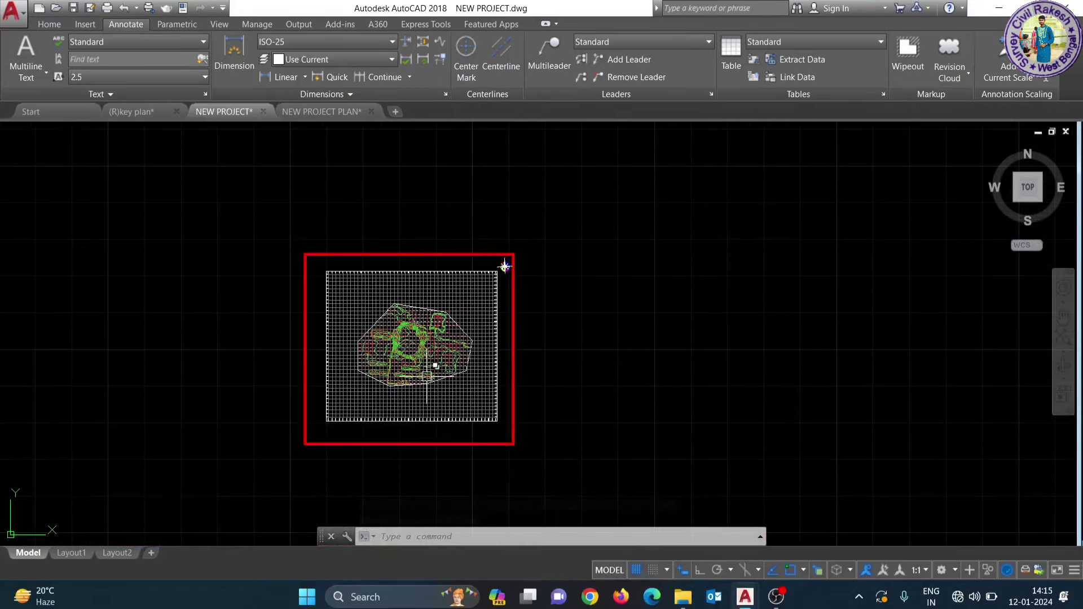
{"action": "scroll", "coordinate": [375, 307], "scroll_direction": "down", "scroll_amount": 2}
{"action": "scroll", "coordinate": [378, 311], "scroll_direction": "down", "scroll_amount": 2}
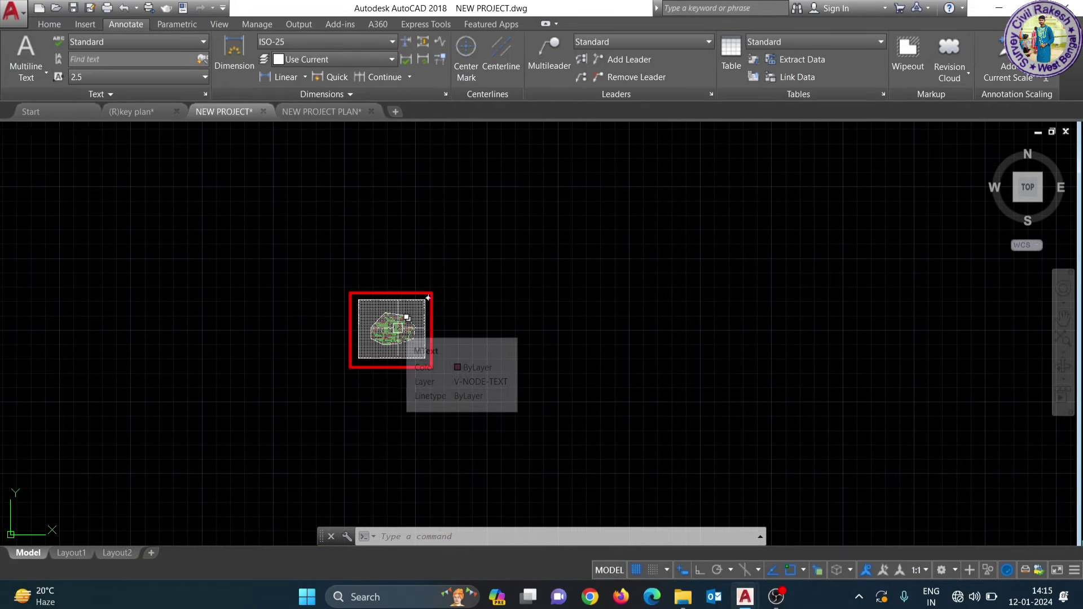
Step: Undo twice with U, restoring the deleted dimensions and the full-size contour drawing
{"action": "type", "text": "u"}
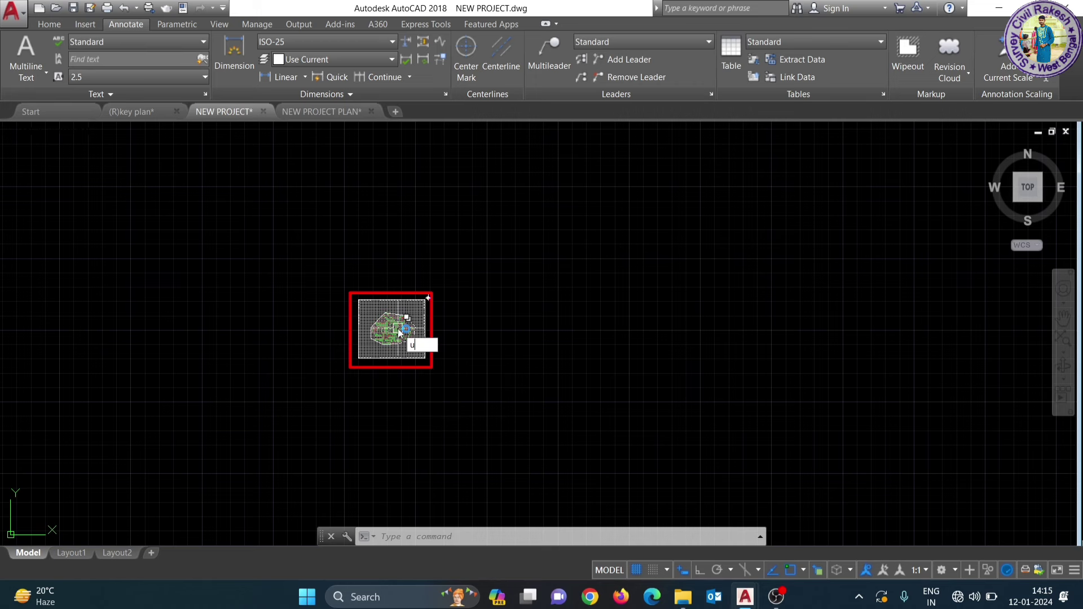
{"action": "key", "text": "Return"}
{"action": "key", "text": "Return"}
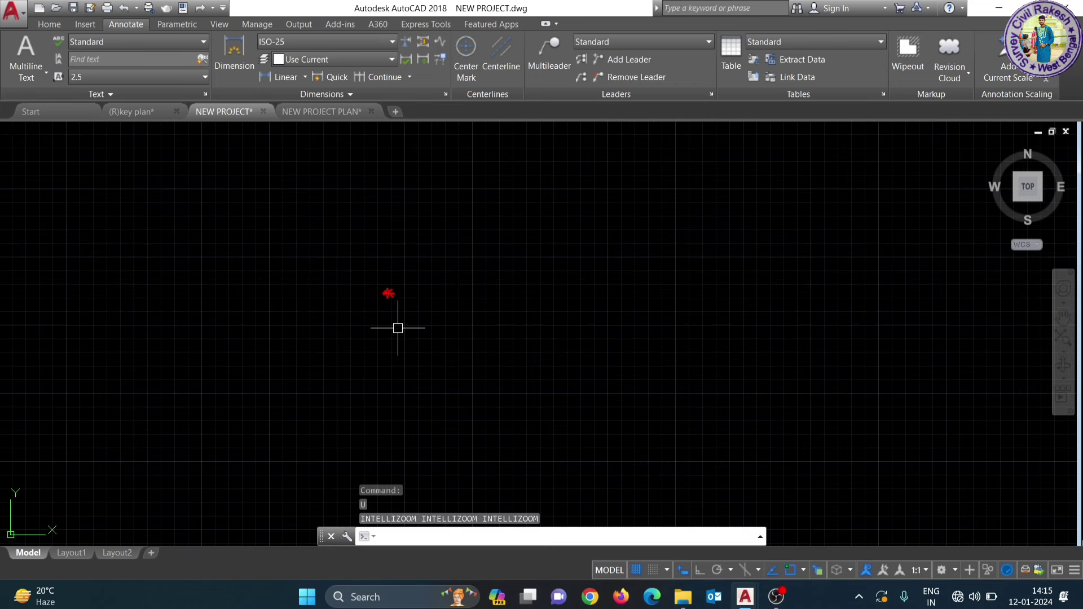
{"action": "key", "text": "Return"}
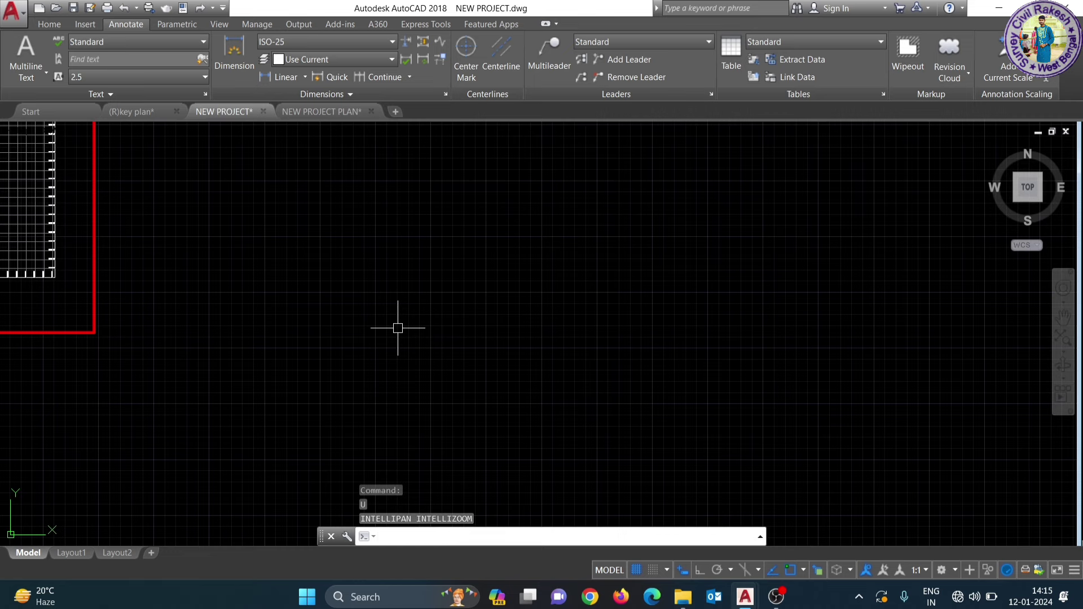
{"action": "scroll", "coordinate": [282, 164], "scroll_direction": "down", "scroll_amount": 5}
{"action": "scroll", "coordinate": [317, 289], "scroll_direction": "down", "scroll_amount": 3}
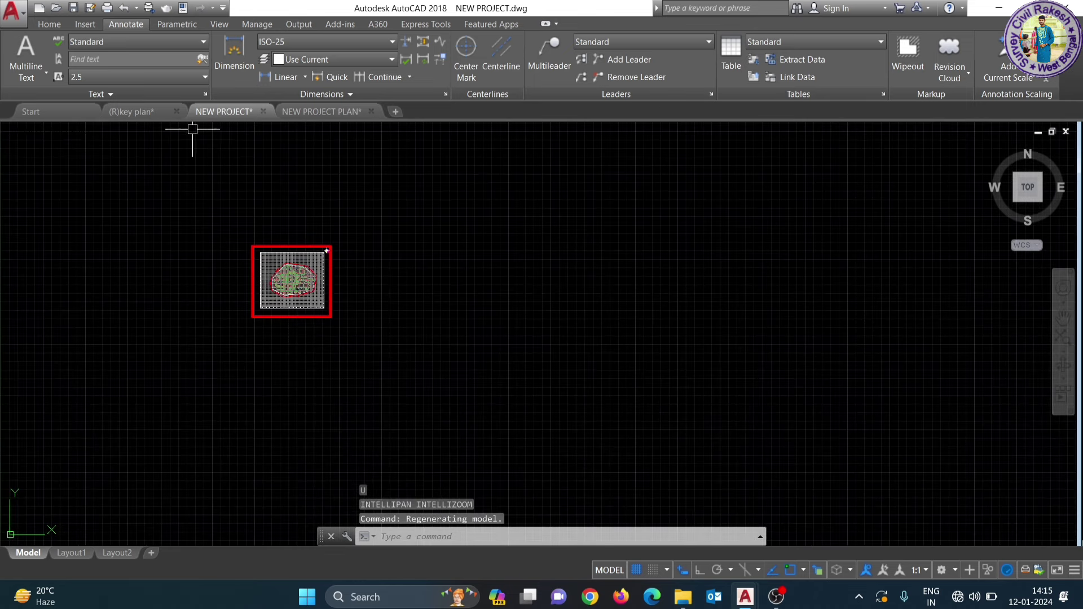
{"action": "left_click", "coordinate": [164, 116]}
{"action": "scroll", "coordinate": [361, 276], "scroll_direction": "up", "scroll_amount": 2}
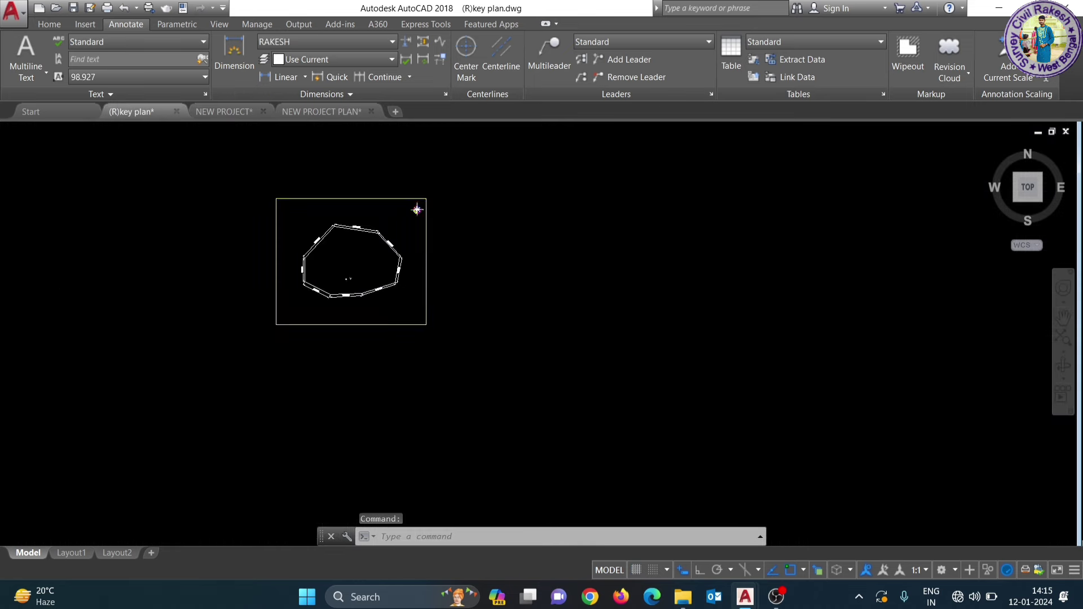
{"action": "scroll", "coordinate": [315, 299], "scroll_direction": "up", "scroll_amount": 3}
{"action": "middle_click_drag", "start_coordinate": [294, 310], "coordinate": [302, 381]}
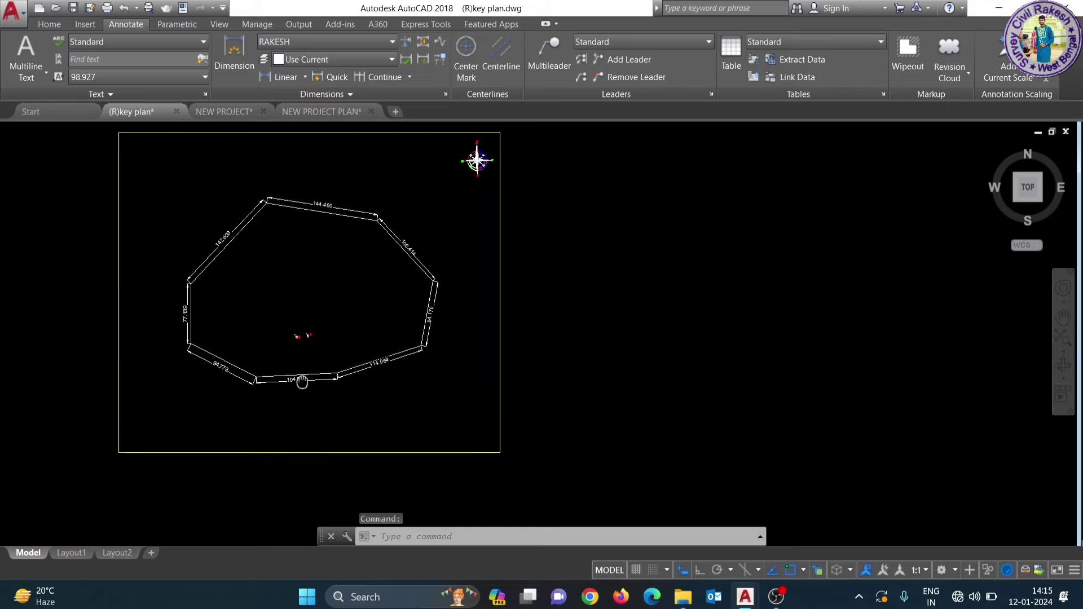
{"action": "scroll", "coordinate": [318, 211], "scroll_direction": "up", "scroll_amount": 5}
{"action": "scroll", "coordinate": [317, 300], "scroll_direction": "up", "scroll_amount": 1}
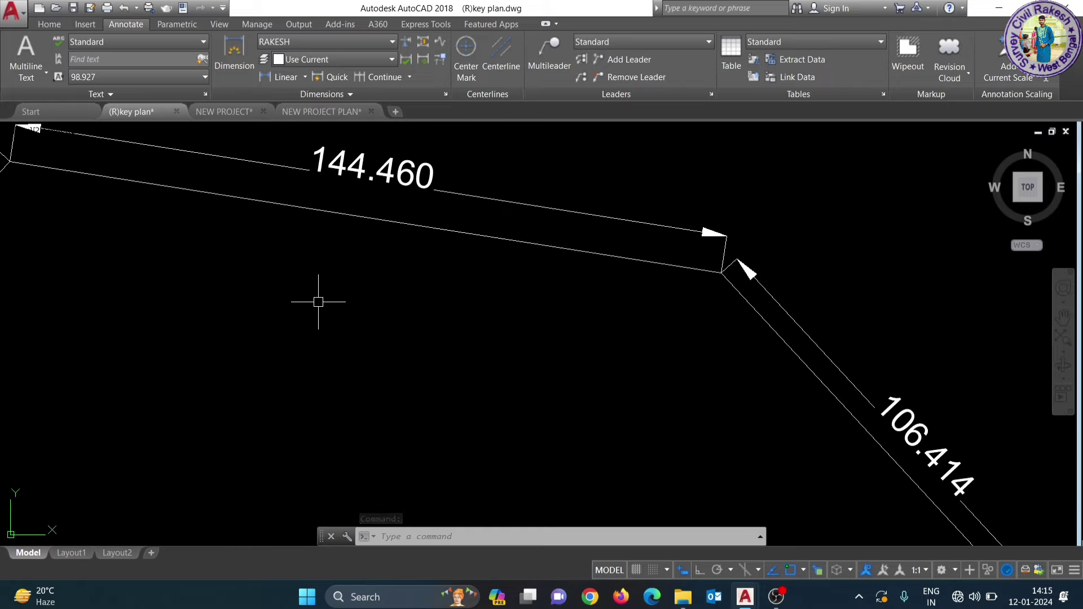
{"action": "scroll", "coordinate": [318, 302], "scroll_direction": "down", "scroll_amount": 1}
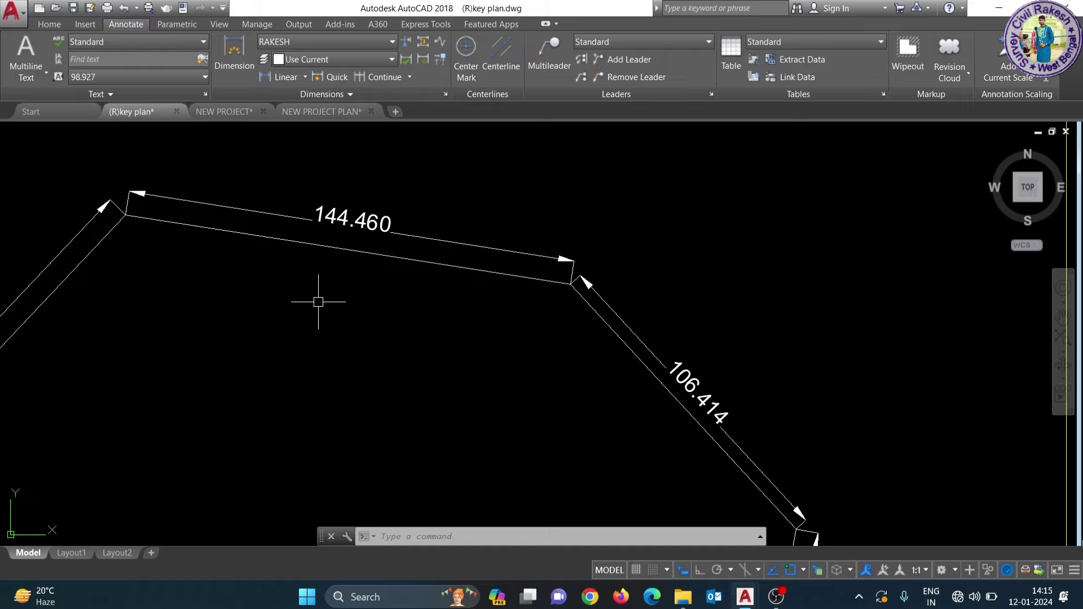
Step: Return to the NEW PROJECT drawing and frame the contour plan
{"action": "left_click", "coordinate": [241, 110]}
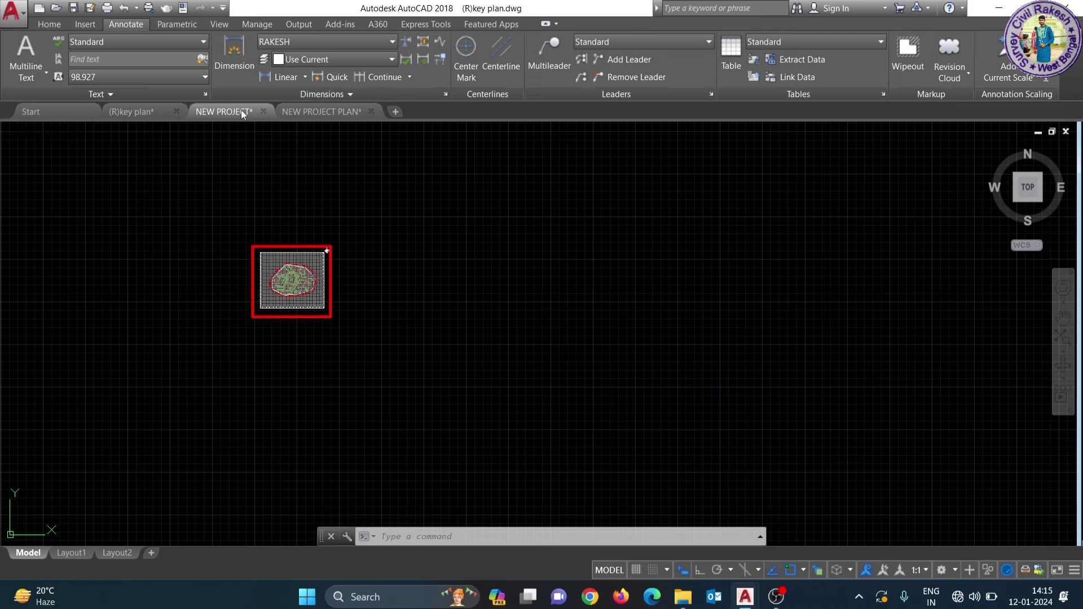
{"action": "scroll", "coordinate": [412, 282], "scroll_direction": "up", "scroll_amount": 2}
{"action": "scroll", "coordinate": [412, 244], "scroll_direction": "up", "scroll_amount": 2}
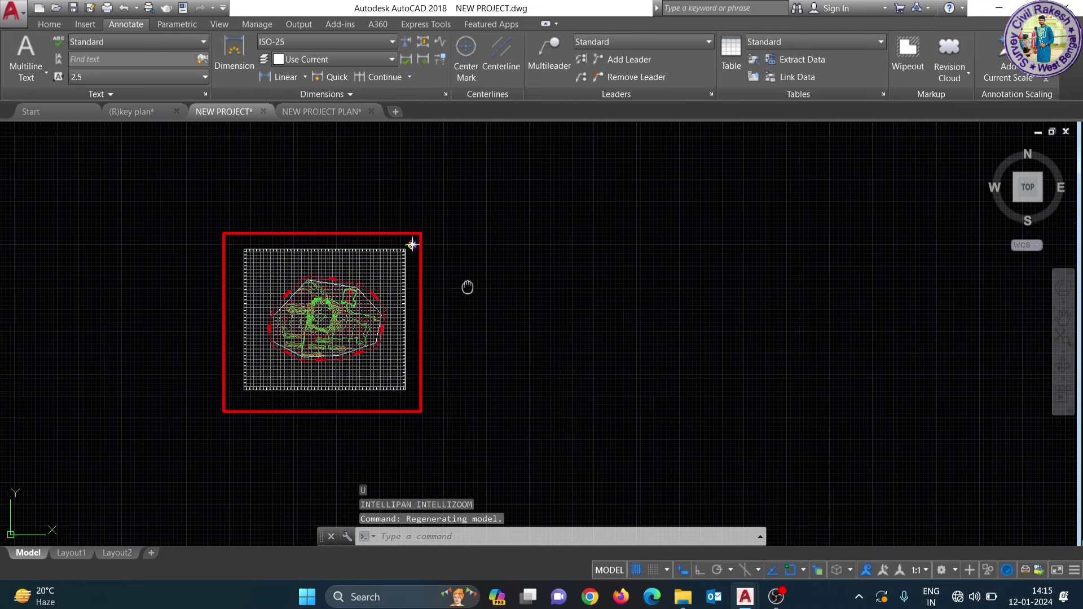
{"action": "middle_click_drag", "start_coordinate": [468, 288], "coordinate": [470, 293]}
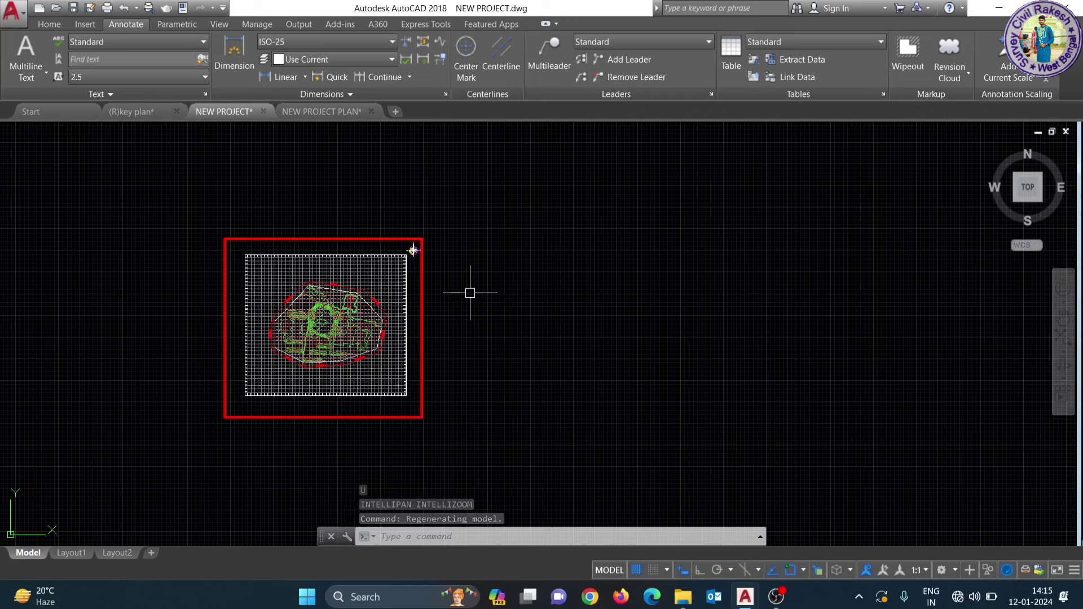
Step: Start a polyline (PL) at the boundary's top-left corner with a 144.460 first segment
{"action": "type", "text": "pl"}
{"action": "key", "text": "Return"}
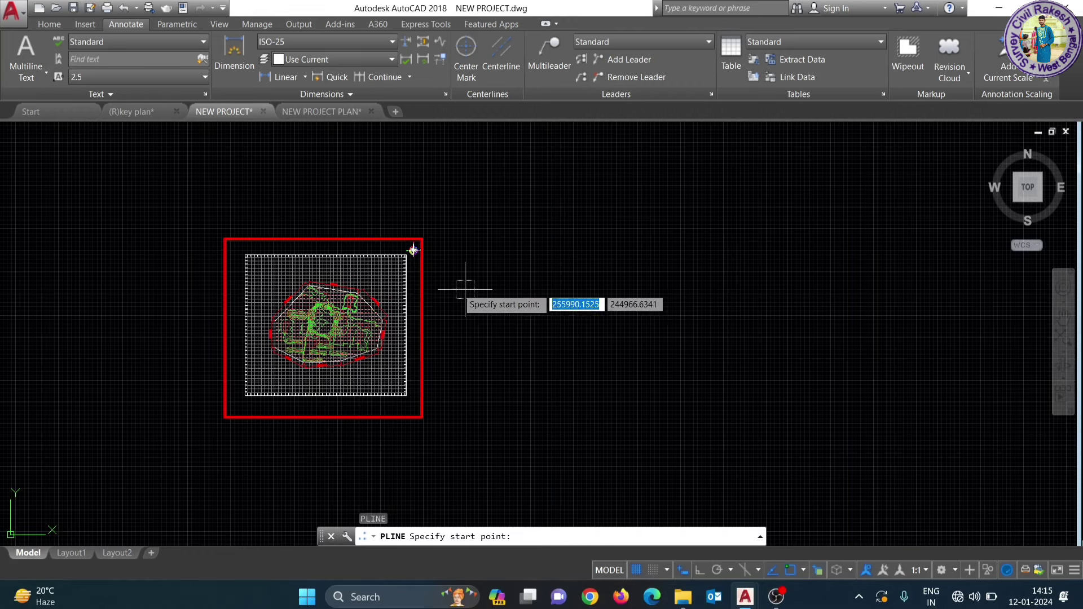
{"action": "scroll", "coordinate": [414, 250], "scroll_direction": "up", "scroll_amount": 4}
{"action": "scroll", "coordinate": [299, 280], "scroll_direction": "up", "scroll_amount": 2}
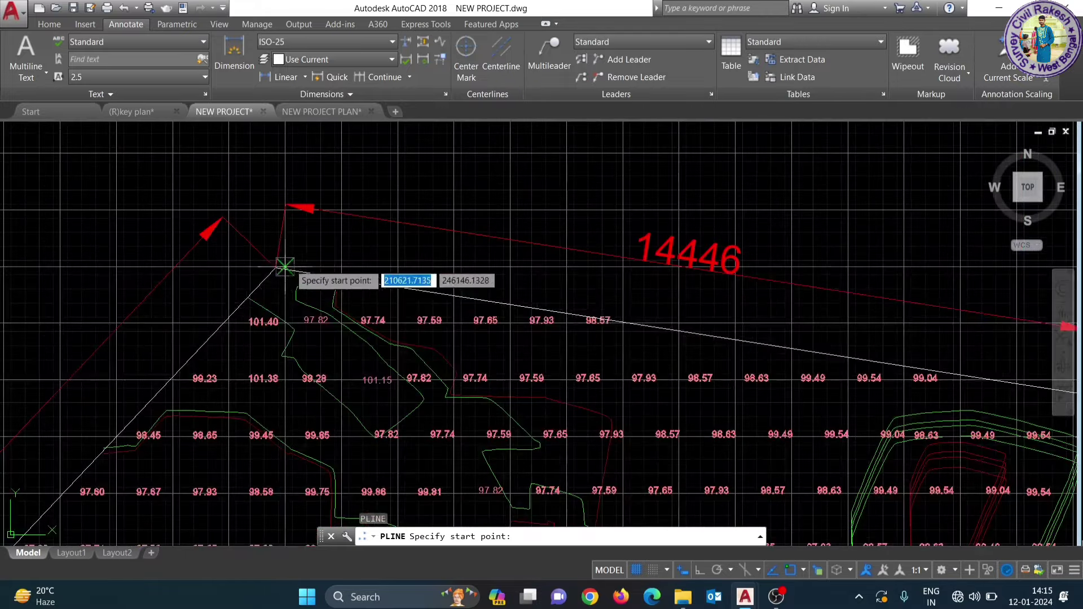
{"action": "scroll", "coordinate": [279, 268], "scroll_direction": "up", "scroll_amount": 2}
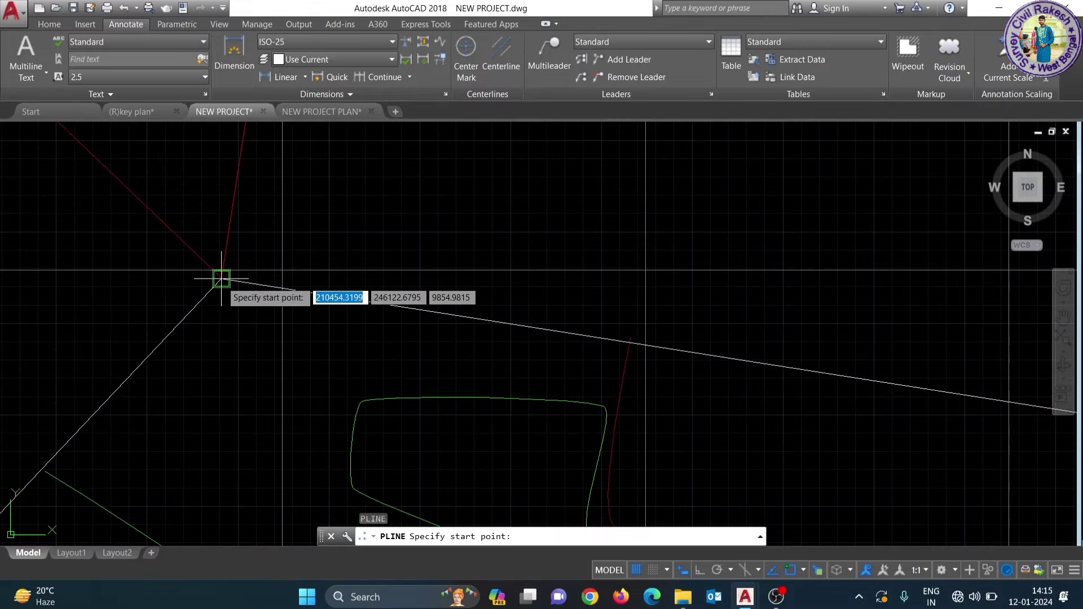
{"action": "left_click", "coordinate": [222, 280]}
{"action": "scroll", "coordinate": [170, 293], "scroll_direction": "down", "scroll_amount": 3}
{"action": "scroll", "coordinate": [222, 249], "scroll_direction": "down", "scroll_amount": 3}
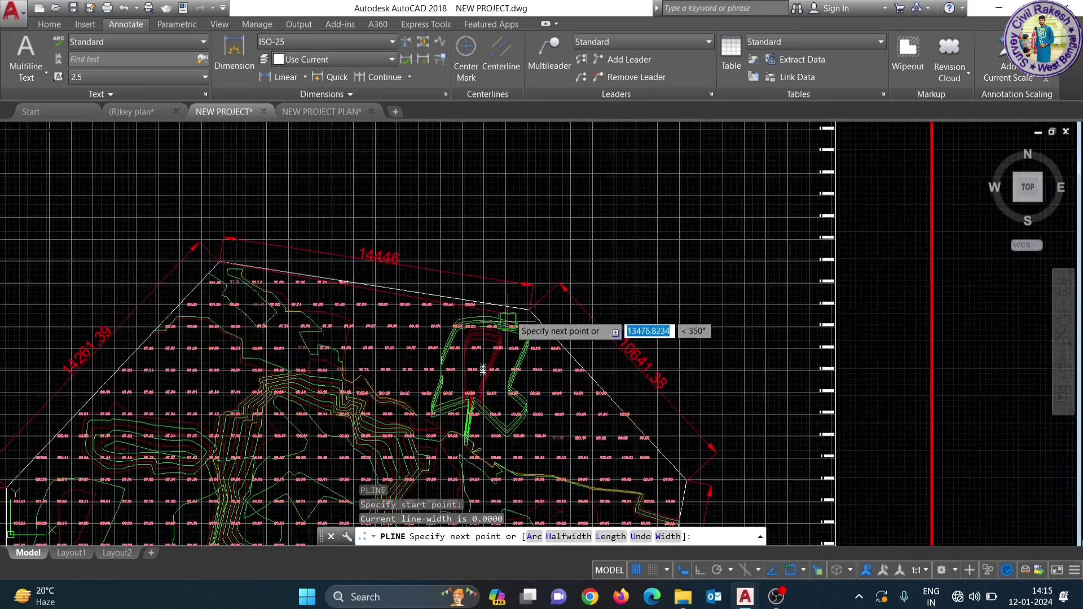
{"action": "scroll", "coordinate": [527, 310], "scroll_direction": "up", "scroll_amount": 2}
{"action": "scroll", "coordinate": [516, 302], "scroll_direction": "up", "scroll_amount": 2}
{"action": "scroll", "coordinate": [564, 312], "scroll_direction": "up", "scroll_amount": 1}
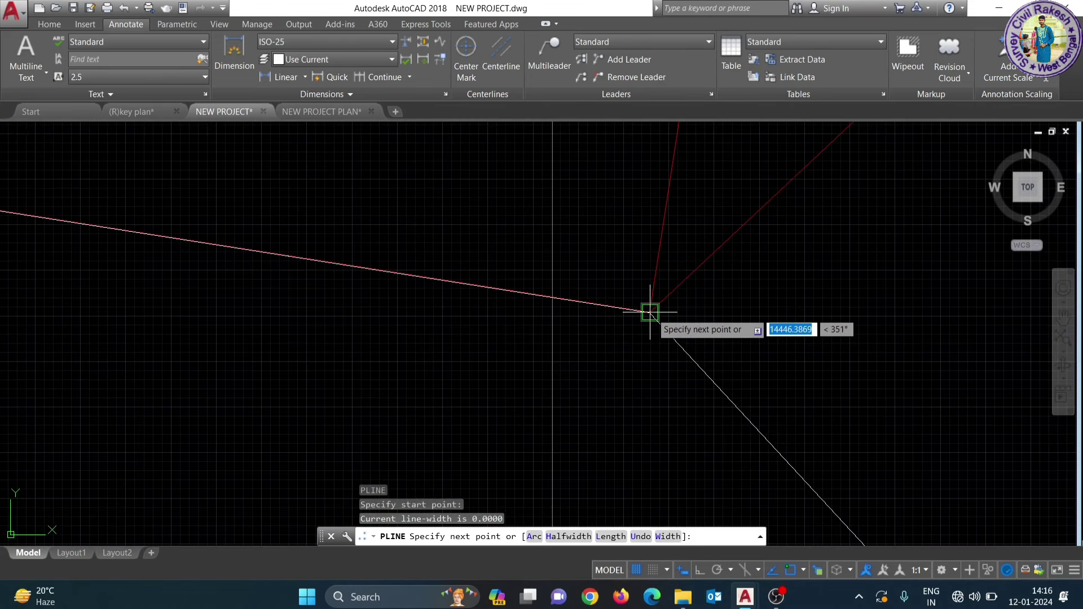
{"action": "type", "text": "1"}
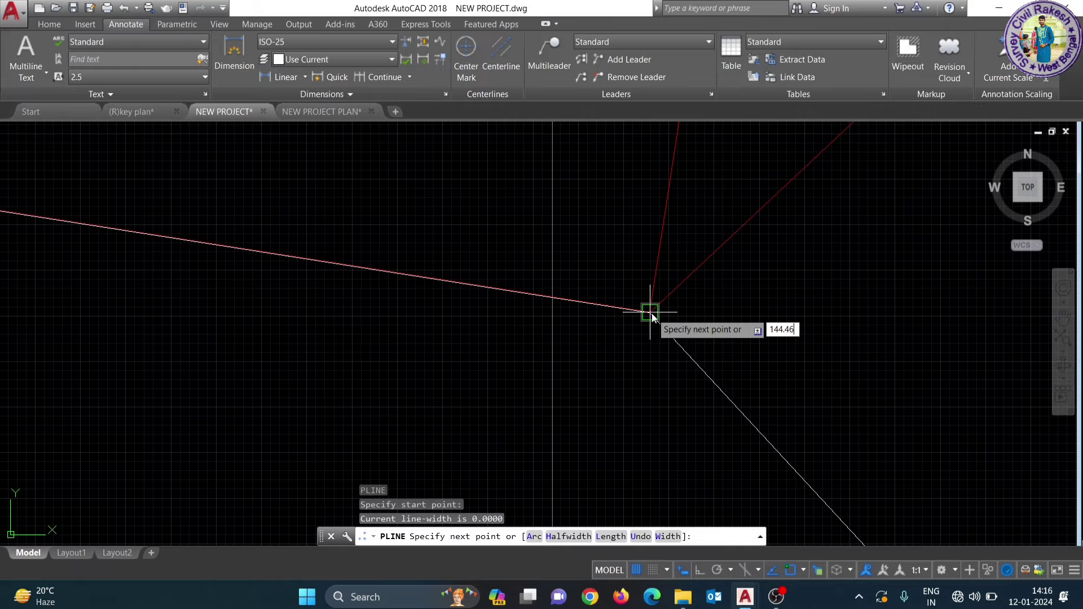
{"action": "key", "text": "Return"}
Step: End the polyline and pan along the new 144.460 segment
{"action": "scroll", "coordinate": [649, 313], "scroll_direction": "up", "scroll_amount": 1}
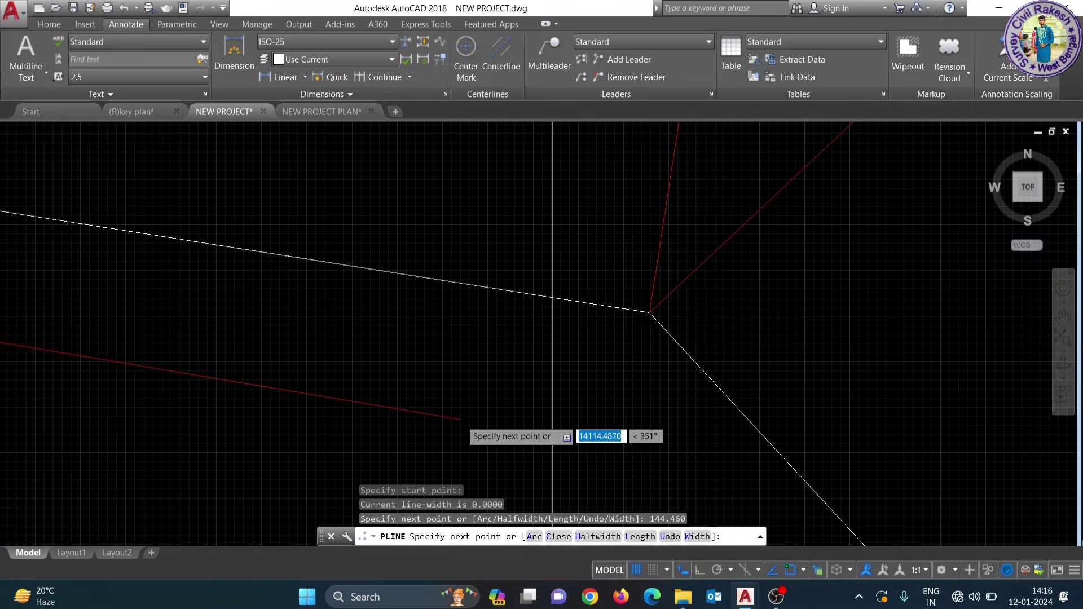
{"action": "scroll", "coordinate": [552, 374], "scroll_direction": "up", "scroll_amount": 2}
{"action": "scroll", "coordinate": [554, 373], "scroll_direction": "down", "scroll_amount": 2}
{"action": "scroll", "coordinate": [411, 314], "scroll_direction": "down", "scroll_amount": 2}
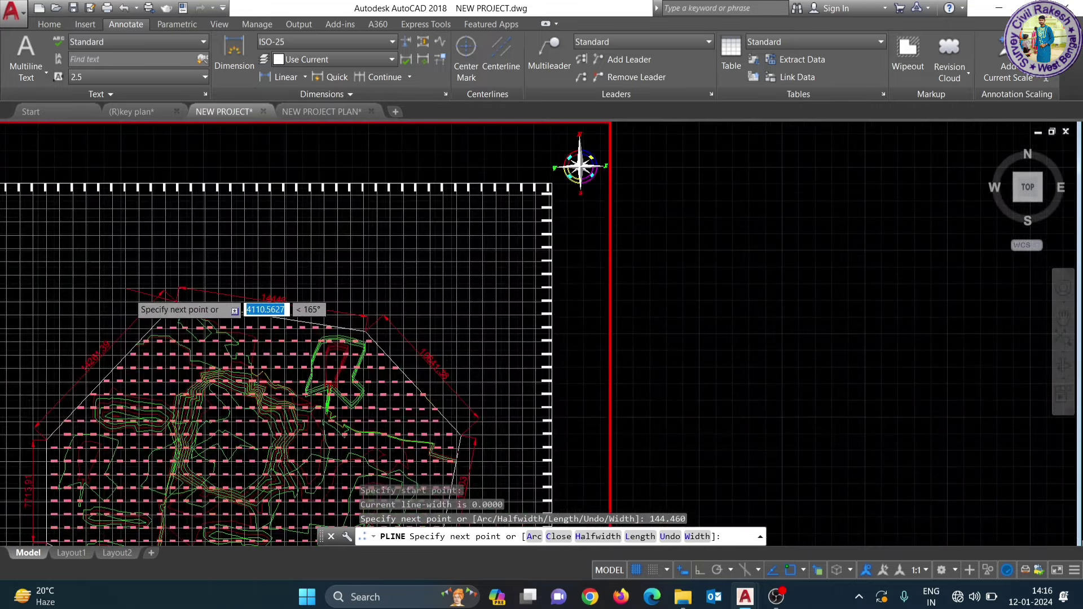
{"action": "scroll", "coordinate": [273, 316], "scroll_direction": "up", "scroll_amount": 3}
{"action": "scroll", "coordinate": [275, 322], "scroll_direction": "up", "scroll_amount": 2}
{"action": "scroll", "coordinate": [305, 254], "scroll_direction": "up", "scroll_amount": 1}
{"action": "right_click", "coordinate": [337, 243]}
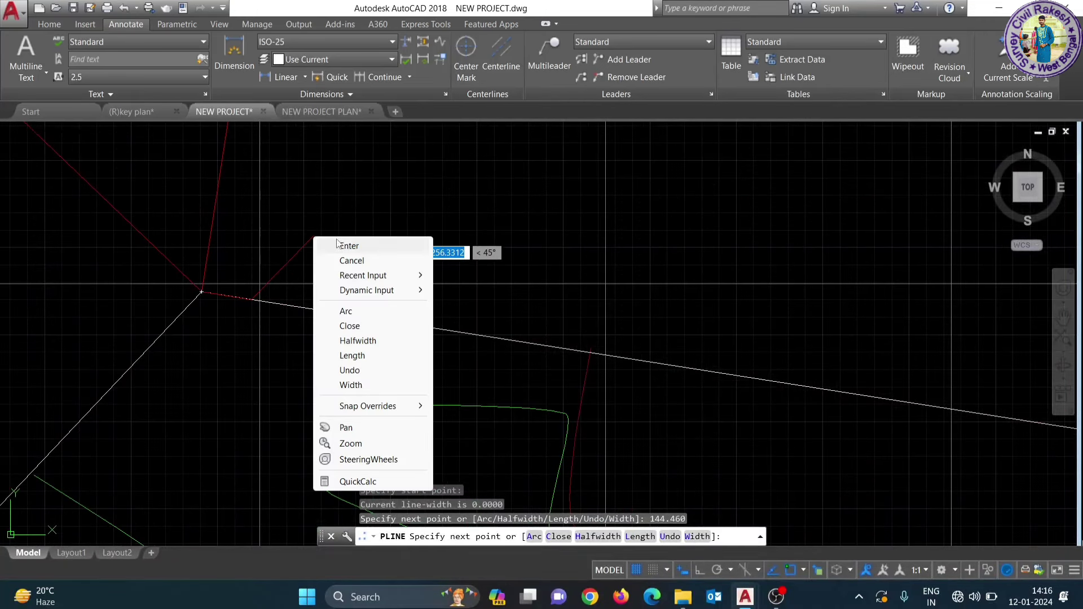
{"action": "left_click", "coordinate": [351, 247]}
{"action": "middle_click_drag", "start_coordinate": [269, 285], "coordinate": [203, 302]}
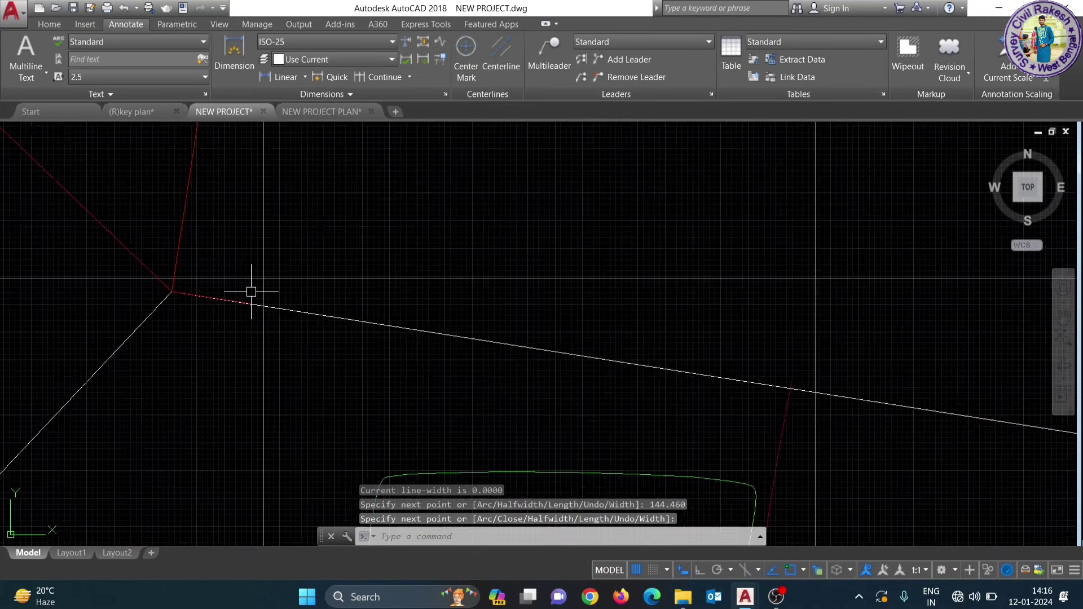
Step: Move the 144.460 polyline to a new position beside the contour plan
{"action": "left_click", "coordinate": [208, 299]}
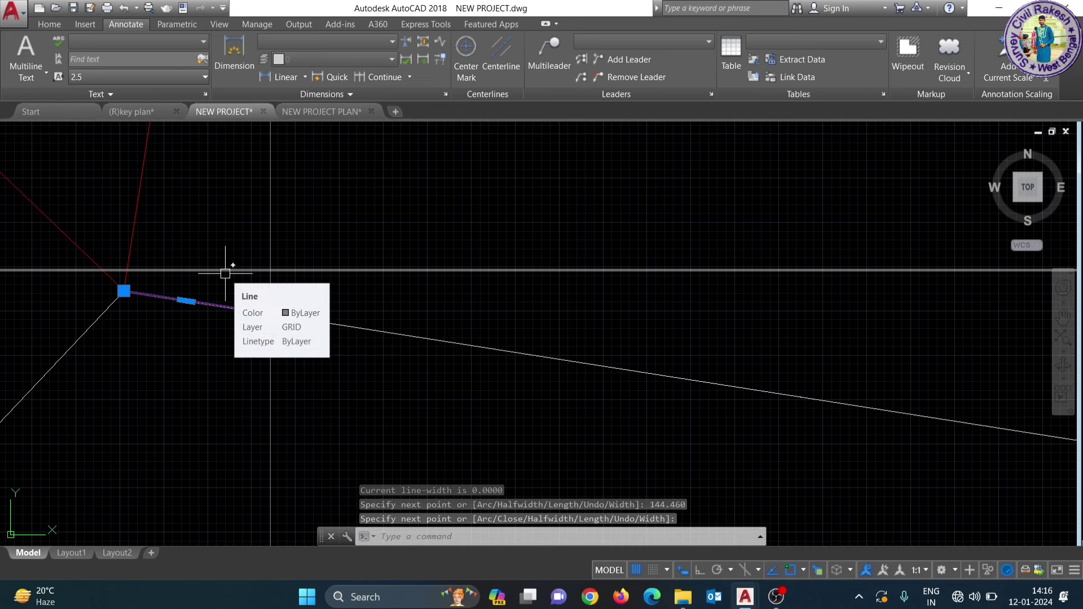
{"action": "type", "text": "m"}
{"action": "key", "text": "Return"}
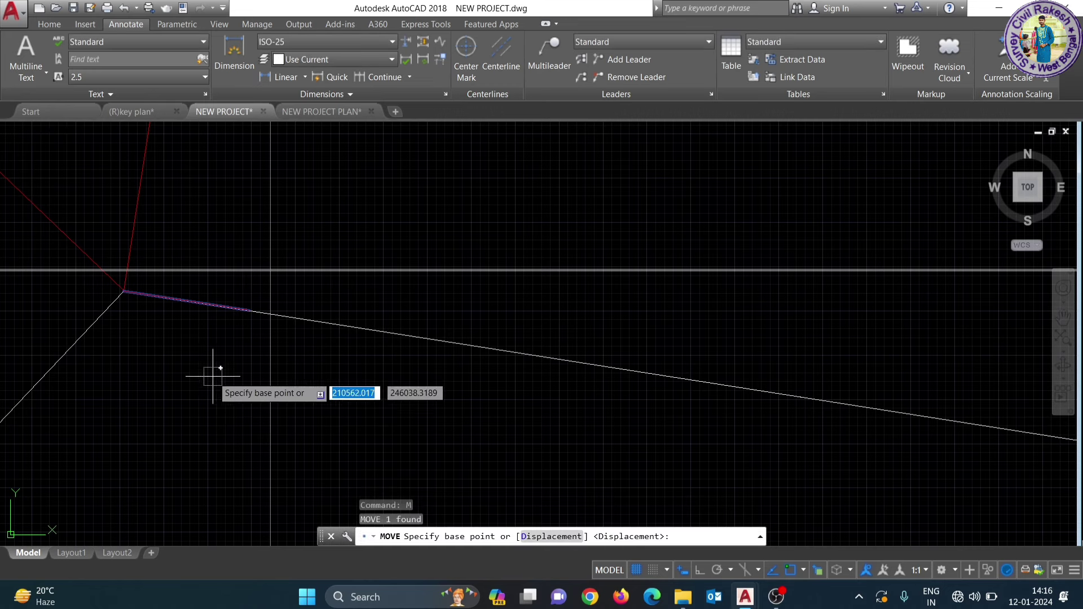
{"action": "left_click", "coordinate": [214, 367]}
{"action": "scroll", "coordinate": [150, 455], "scroll_direction": "down", "scroll_amount": 3}
{"action": "scroll", "coordinate": [150, 455], "scroll_direction": "down", "scroll_amount": 2}
{"action": "scroll", "coordinate": [251, 296], "scroll_direction": "up", "scroll_amount": 3}
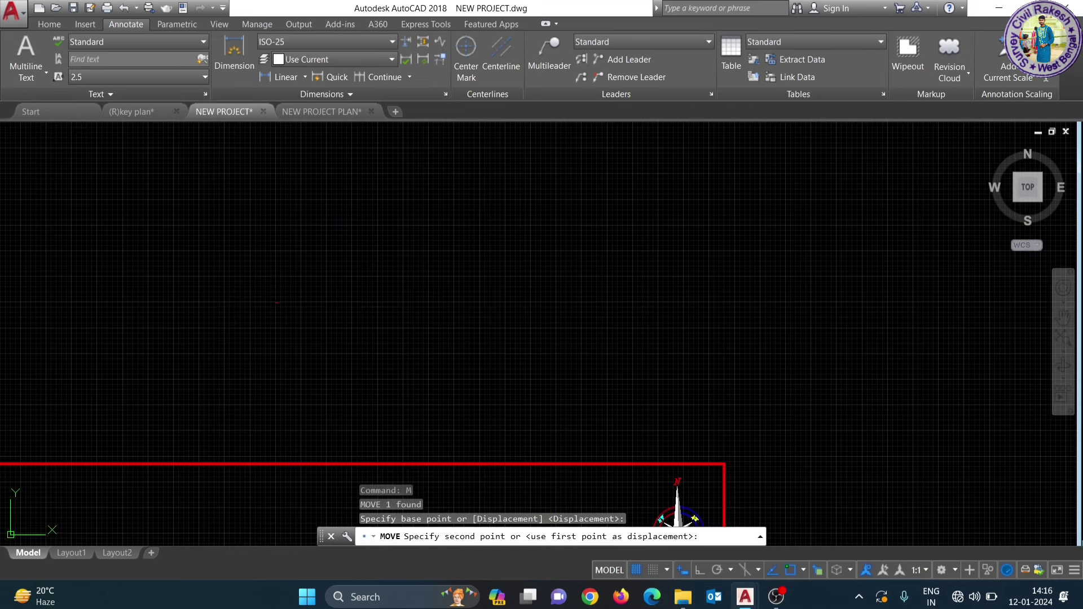
{"action": "left_click", "coordinate": [273, 310]}
{"action": "scroll", "coordinate": [291, 283], "scroll_direction": "up", "scroll_amount": 2}
{"action": "scroll", "coordinate": [291, 284], "scroll_direction": "down", "scroll_amount": 3}
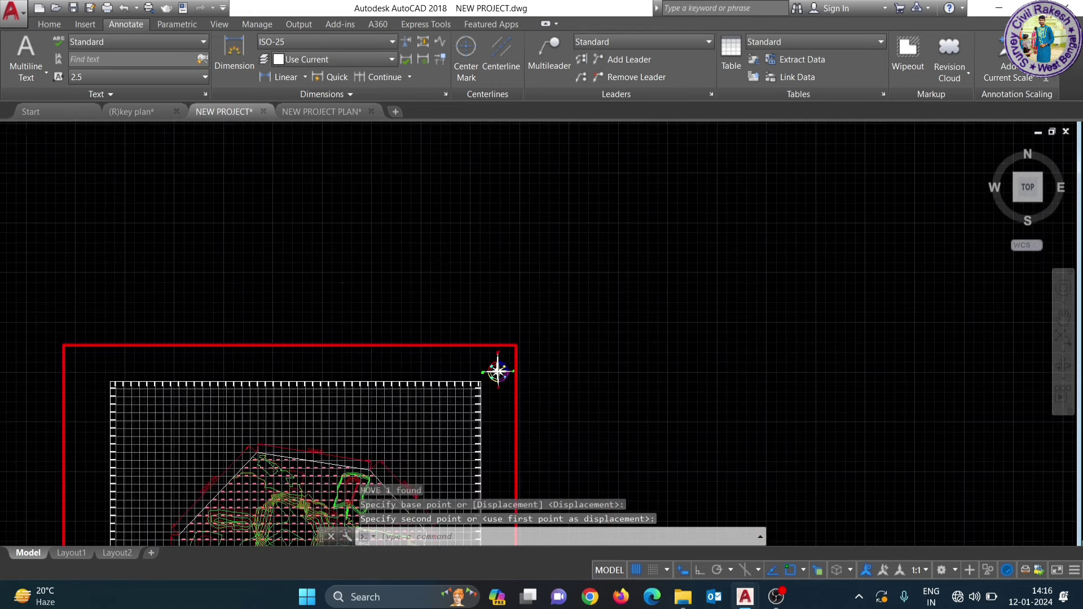
{"action": "scroll", "coordinate": [445, 361], "scroll_direction": "down", "scroll_amount": 3}
{"action": "scroll", "coordinate": [466, 367], "scroll_direction": "down", "scroll_amount": 2}
Step: Window-select the whole framed contour drawing
{"action": "left_click", "coordinate": [484, 438]}
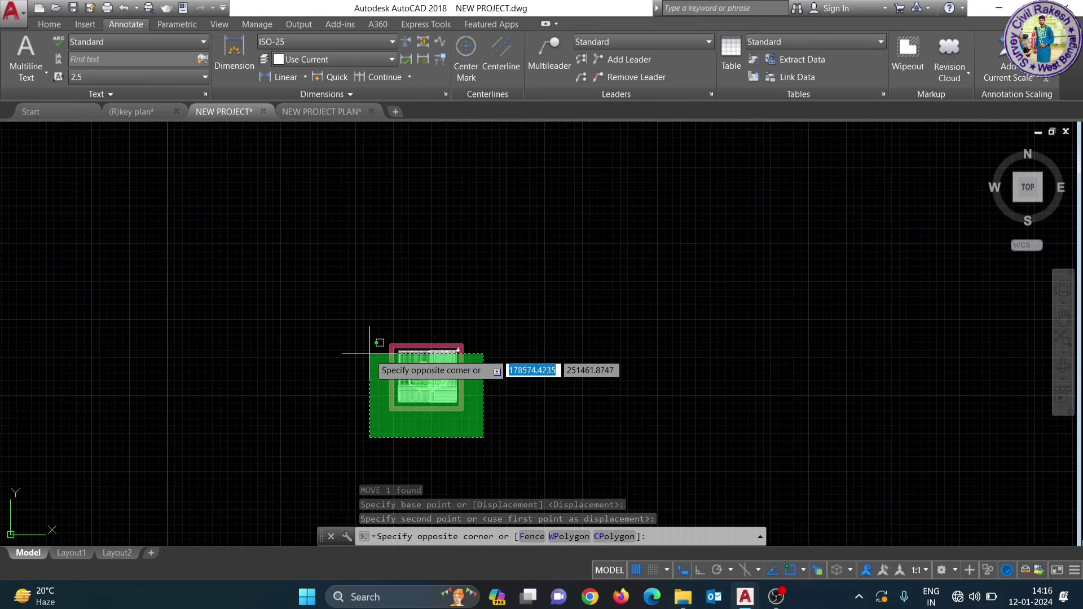
{"action": "left_click", "coordinate": [366, 351]}
{"action": "scroll", "coordinate": [395, 352], "scroll_direction": "up", "scroll_amount": 5}
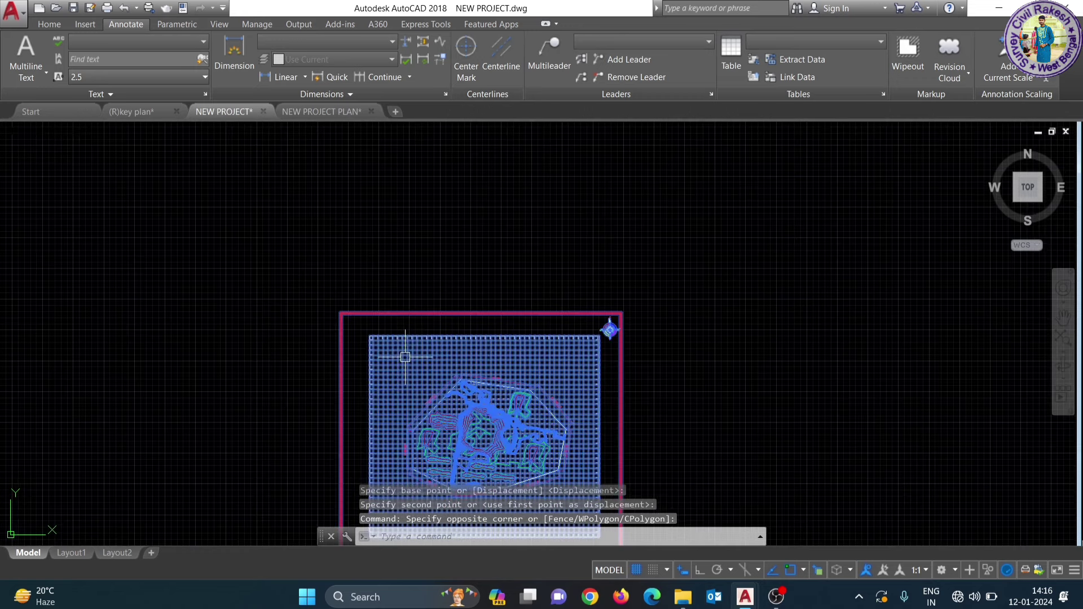
{"action": "scroll", "coordinate": [405, 357], "scroll_direction": "up", "scroll_amount": 2}
{"action": "type", "text": "a"}
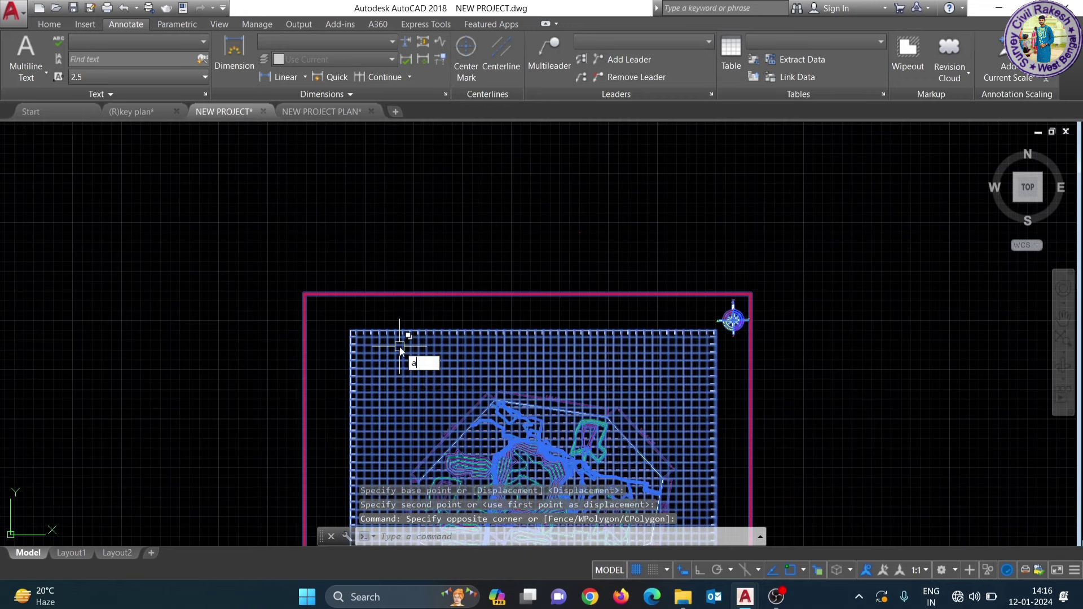
Step: With ALIGN, map the boundary corner onto the red line's end as the first point pair
{"action": "type", "text": "AL"}
{"action": "key", "text": "Return"}
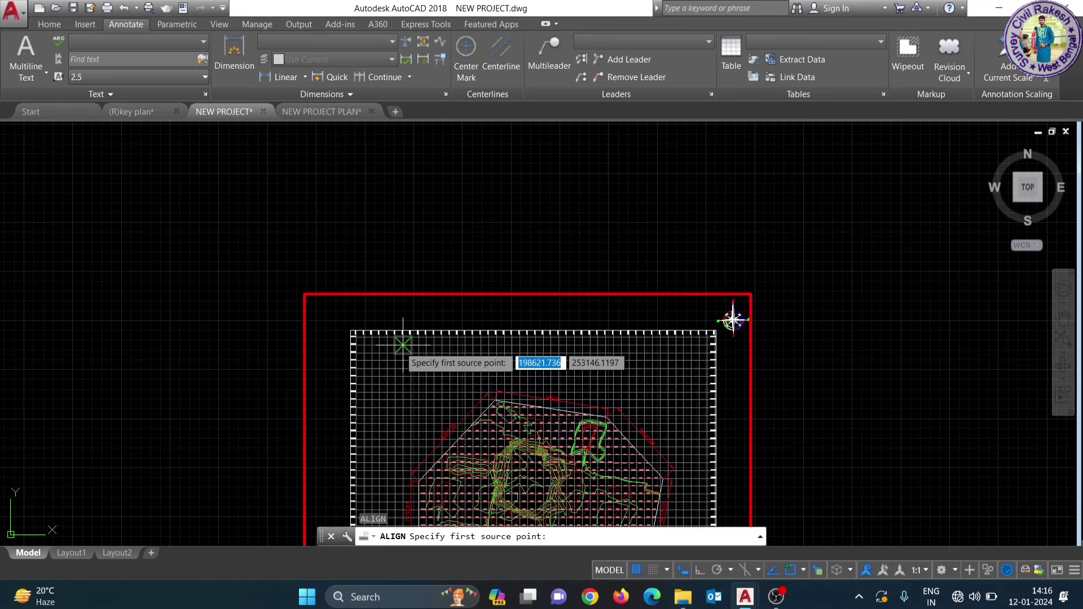
{"action": "scroll", "coordinate": [520, 398], "scroll_direction": "up", "scroll_amount": 4}
{"action": "scroll", "coordinate": [448, 375], "scroll_direction": "up", "scroll_amount": 4}
{"action": "scroll", "coordinate": [416, 416], "scroll_direction": "up", "scroll_amount": 4}
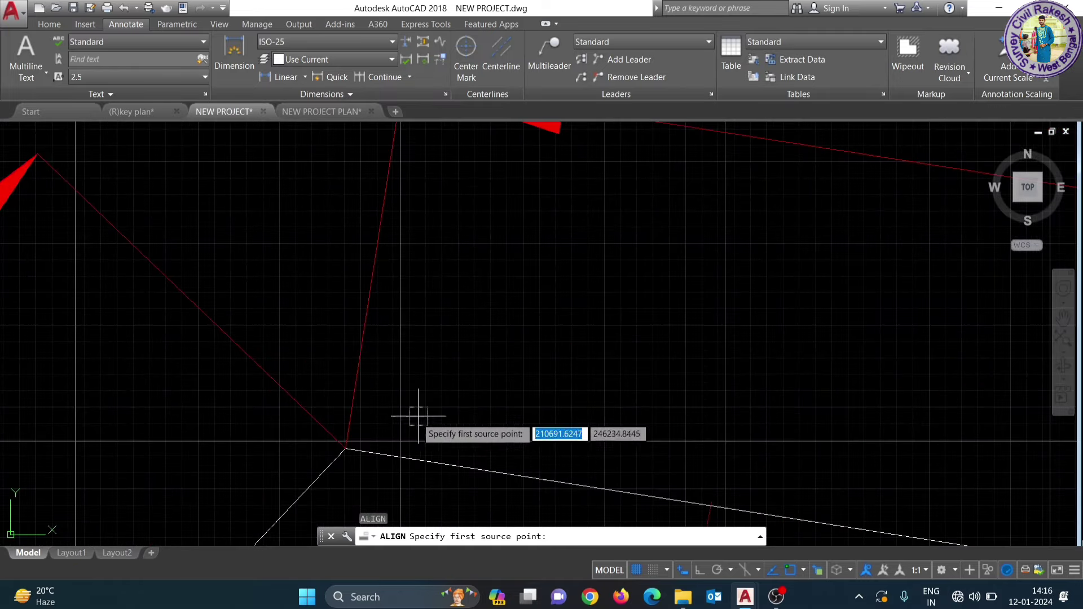
{"action": "scroll", "coordinate": [374, 472], "scroll_direction": "up", "scroll_amount": 1}
{"action": "left_click", "coordinate": [318, 455]}
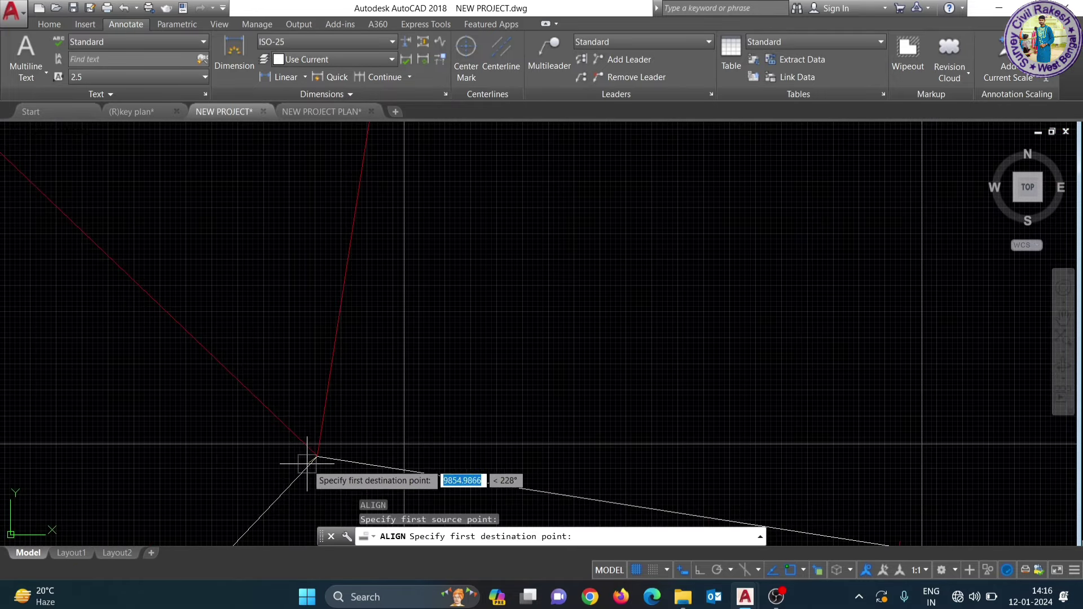
{"action": "scroll", "coordinate": [307, 459], "scroll_direction": "down", "scroll_amount": 3}
{"action": "scroll", "coordinate": [367, 418], "scroll_direction": "down", "scroll_amount": 4}
{"action": "scroll", "coordinate": [437, 259], "scroll_direction": "down", "scroll_amount": 4}
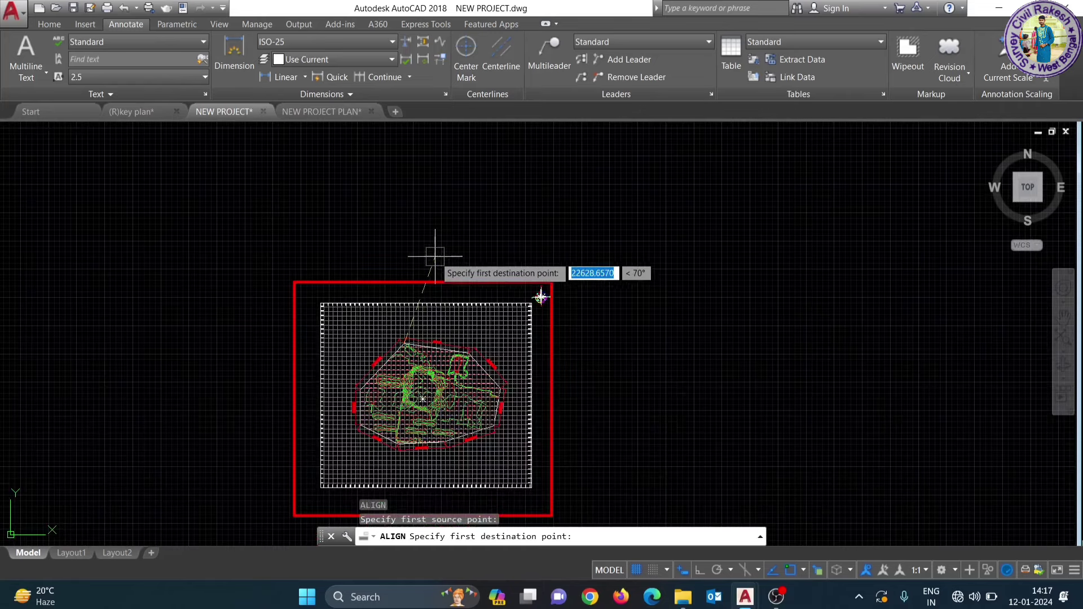
{"action": "scroll", "coordinate": [451, 288], "scroll_direction": "up", "scroll_amount": 6}
{"action": "scroll", "coordinate": [451, 293], "scroll_direction": "up", "scroll_amount": 3}
{"action": "scroll", "coordinate": [429, 288], "scroll_direction": "up", "scroll_amount": 2}
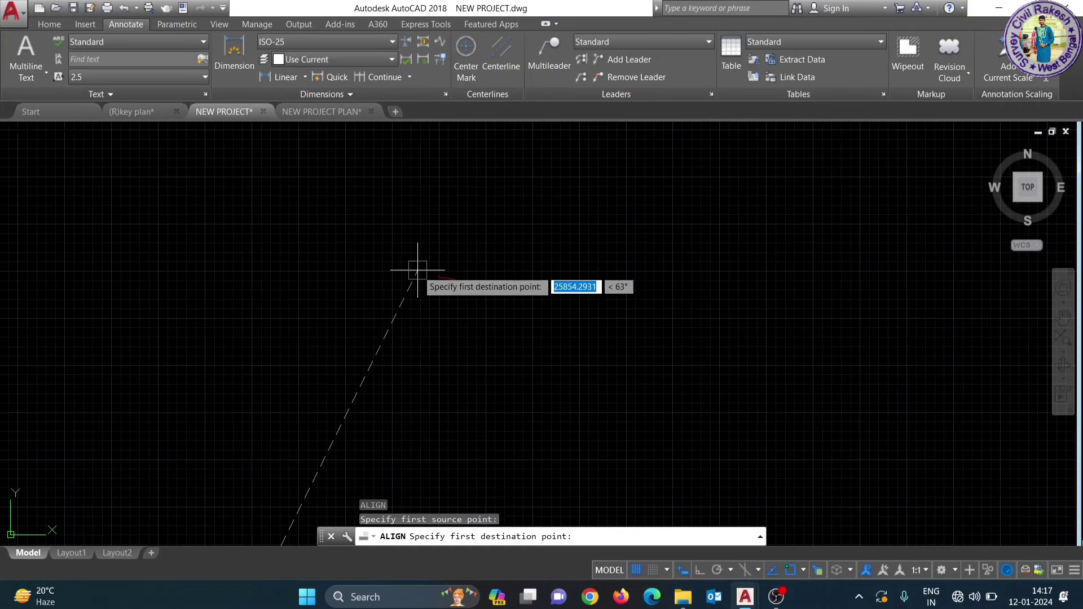
{"action": "scroll", "coordinate": [423, 285], "scroll_direction": "up", "scroll_amount": 2}
{"action": "scroll", "coordinate": [467, 292], "scroll_direction": "up", "scroll_amount": 1}
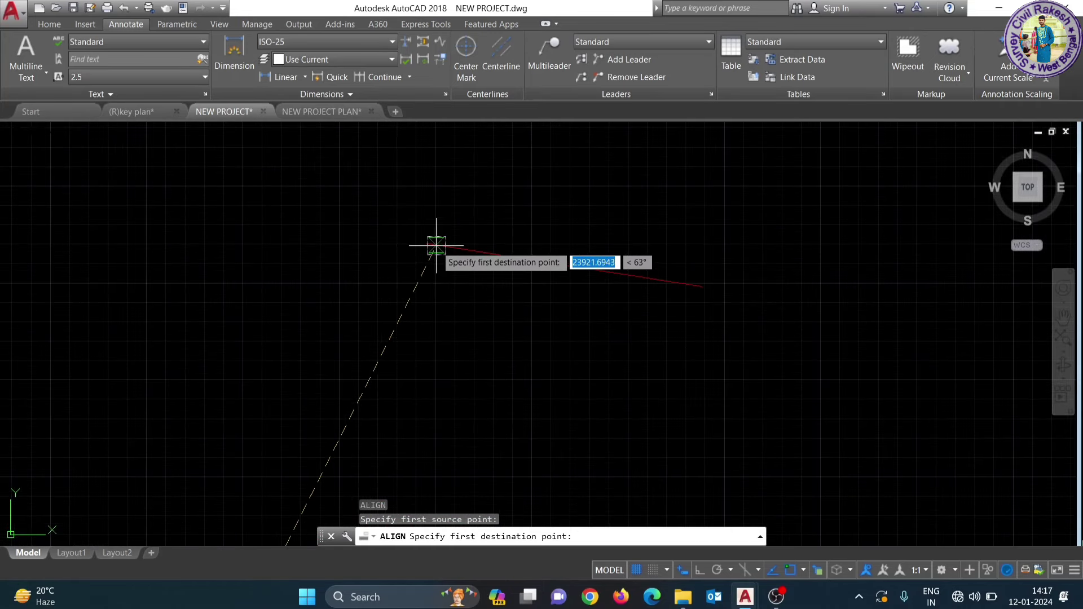
{"action": "left_click", "coordinate": [425, 244]}
Step: Map the boundary vertex onto the red line as the second point pair
{"action": "scroll", "coordinate": [403, 265], "scroll_direction": "down", "scroll_amount": 2}
{"action": "scroll", "coordinate": [398, 295], "scroll_direction": "down", "scroll_amount": 2}
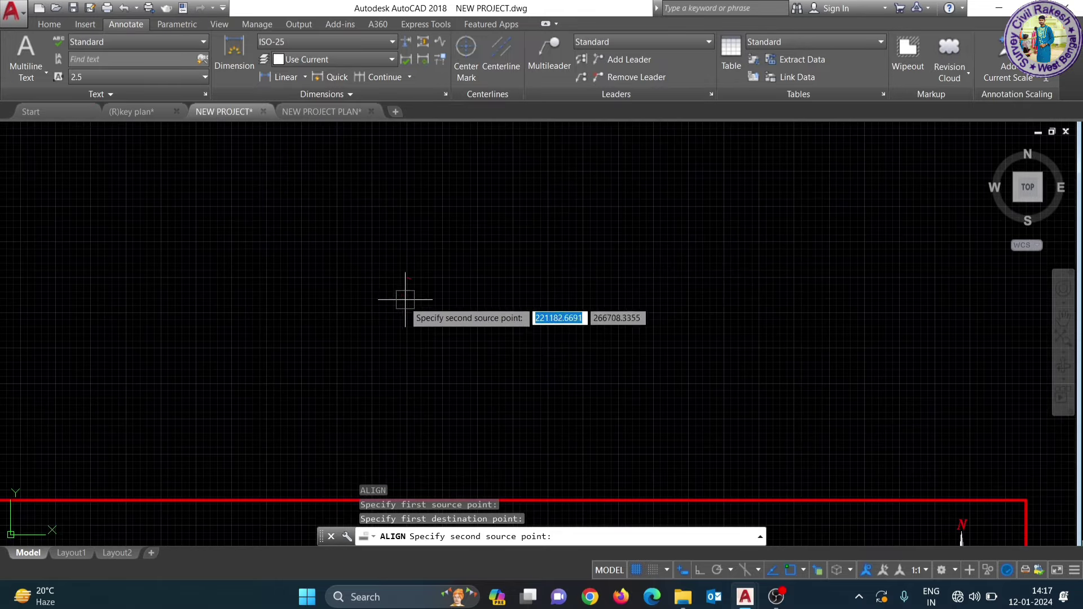
{"action": "scroll", "coordinate": [391, 333], "scroll_direction": "down", "scroll_amount": 2}
{"action": "scroll", "coordinate": [451, 373], "scroll_direction": "down", "scroll_amount": 3}
{"action": "scroll", "coordinate": [457, 435], "scroll_direction": "up", "scroll_amount": 4}
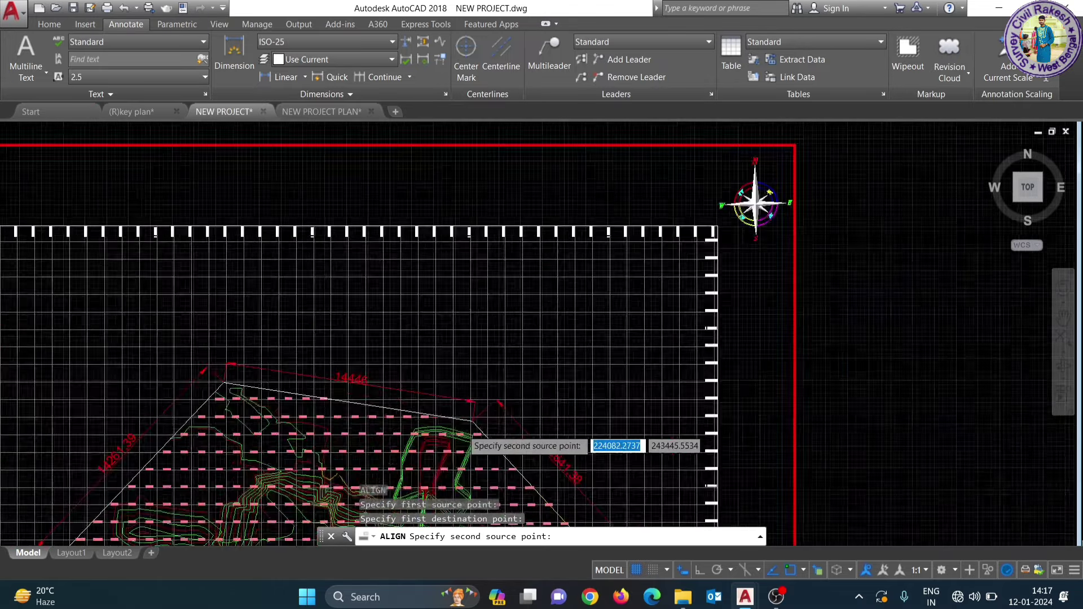
{"action": "scroll", "coordinate": [468, 438], "scroll_direction": "up", "scroll_amount": 4}
{"action": "scroll", "coordinate": [476, 399], "scroll_direction": "up", "scroll_amount": 3}
{"action": "middle_click_drag", "start_coordinate": [463, 349], "coordinate": [456, 333]}
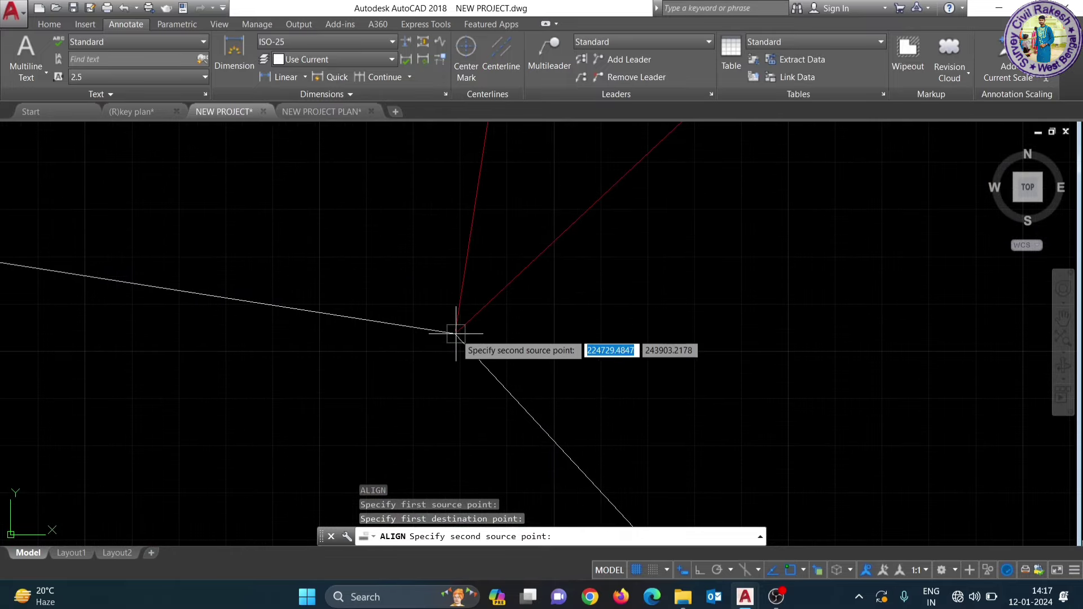
{"action": "left_click", "coordinate": [455, 334]}
{"action": "scroll", "coordinate": [435, 374], "scroll_direction": "down", "scroll_amount": 5}
{"action": "scroll", "coordinate": [425, 387], "scroll_direction": "down", "scroll_amount": 5}
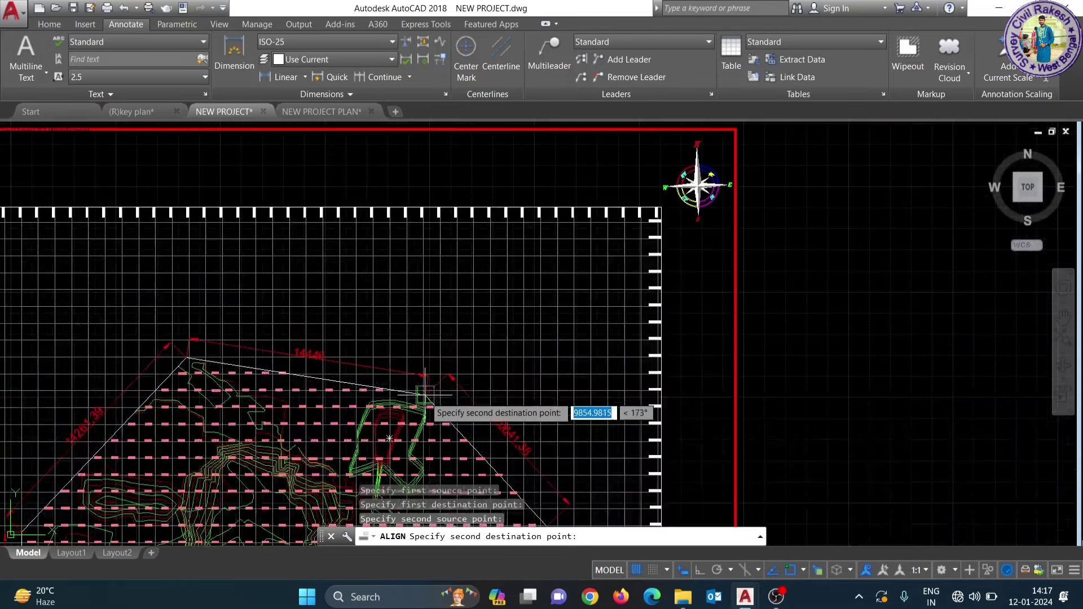
{"action": "scroll", "coordinate": [424, 395], "scroll_direction": "down", "scroll_amount": 3}
{"action": "scroll", "coordinate": [448, 266], "scroll_direction": "down", "scroll_amount": 3}
{"action": "scroll", "coordinate": [431, 249], "scroll_direction": "down", "scroll_amount": 3}
{"action": "scroll", "coordinate": [380, 236], "scroll_direction": "up", "scroll_amount": 5}
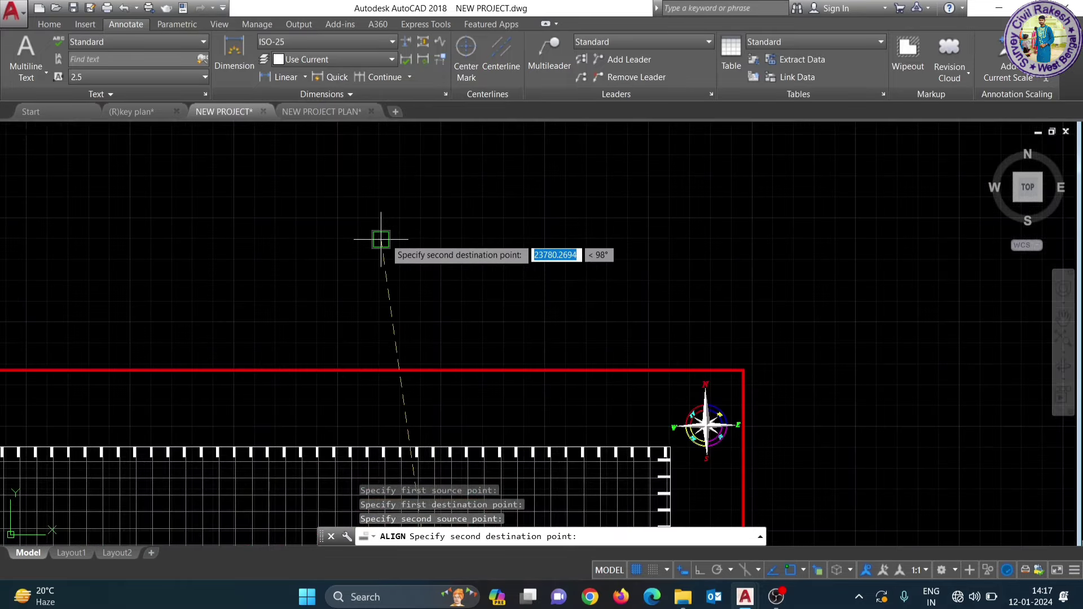
{"action": "scroll", "coordinate": [379, 234], "scroll_direction": "up", "scroll_amount": 4}
{"action": "scroll", "coordinate": [369, 237], "scroll_direction": "up", "scroll_amount": 2}
{"action": "scroll", "coordinate": [338, 253], "scroll_direction": "up", "scroll_amount": 3}
{"action": "scroll", "coordinate": [347, 282], "scroll_direction": "up", "scroll_amount": 3}
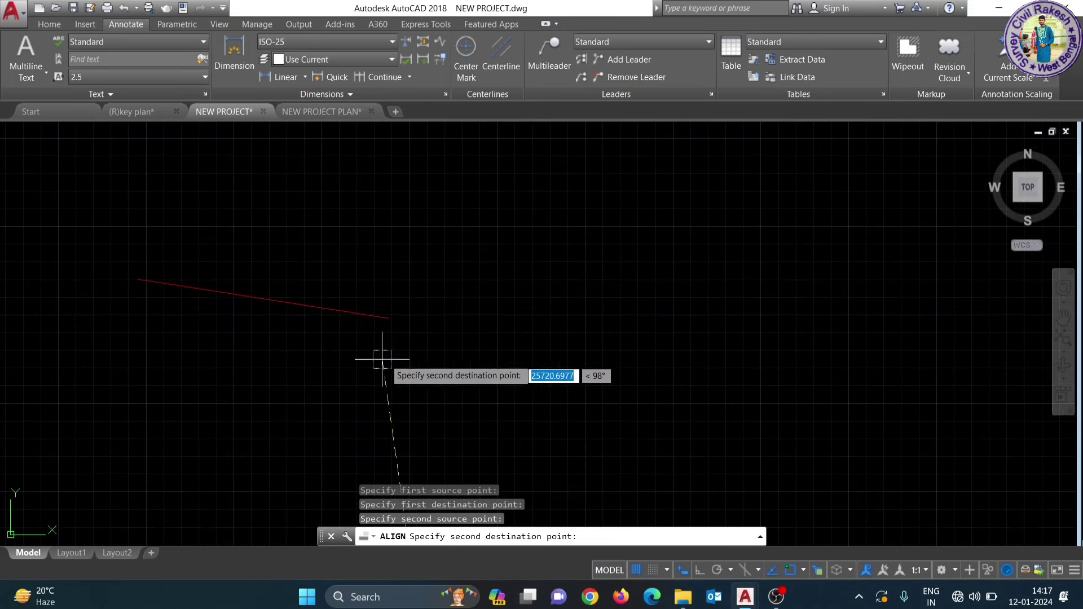
{"action": "left_click", "coordinate": [389, 318]}
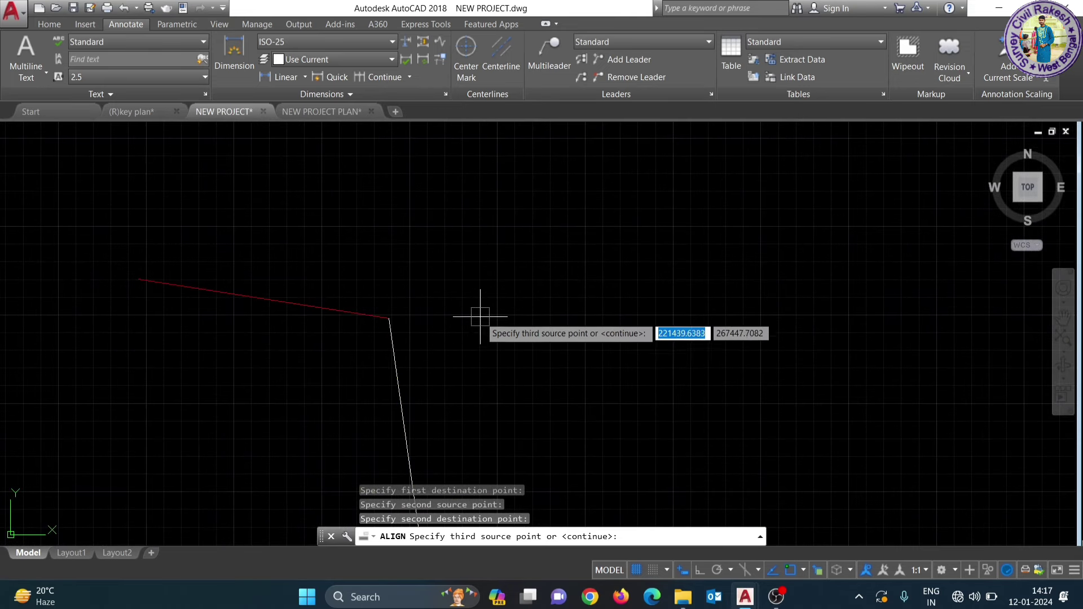
Step: Skip the third point and scale the contour drawing to the alignment points
{"action": "scroll", "coordinate": [479, 309], "scroll_direction": "down", "scroll_amount": 3}
{"action": "scroll", "coordinate": [469, 317], "scroll_direction": "down", "scroll_amount": 3}
{"action": "key", "text": "Return"}
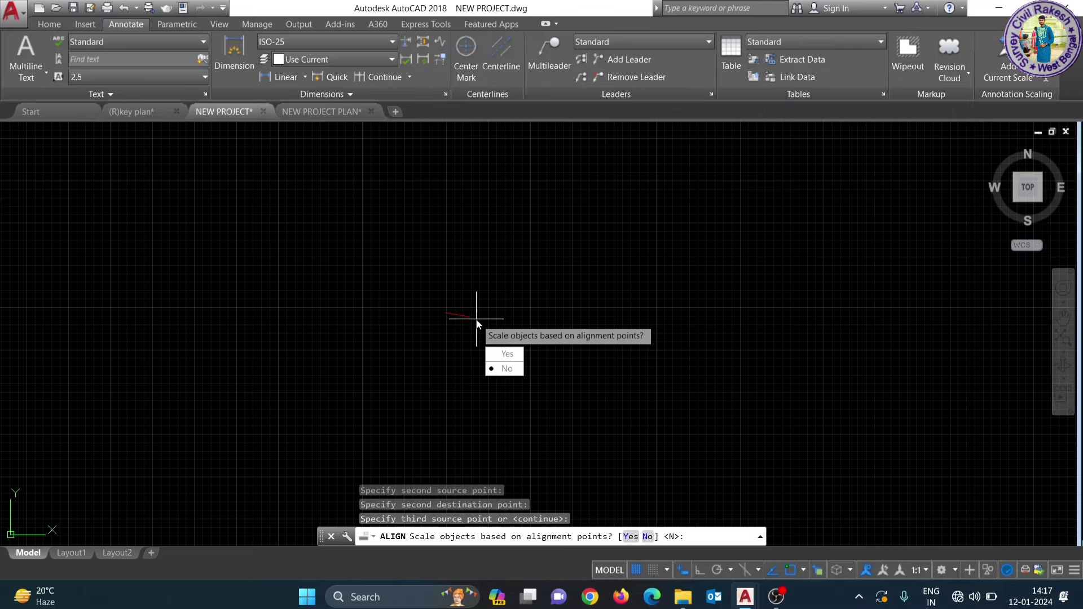
{"action": "left_click", "coordinate": [492, 355]}
Step: Crossing-select the eight red radial dimension labels, including 104.92 and 114.06, and delete them
{"action": "scroll", "coordinate": [462, 326], "scroll_direction": "down", "scroll_amount": 3}
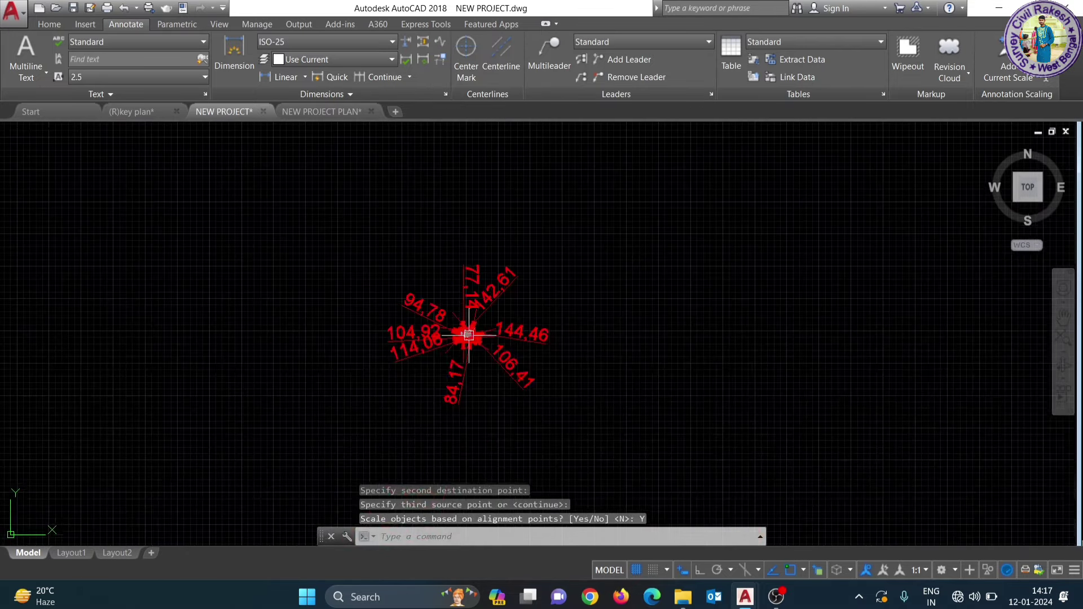
{"action": "scroll", "coordinate": [462, 326], "scroll_direction": "up", "scroll_amount": 3}
{"action": "scroll", "coordinate": [463, 326], "scroll_direction": "up", "scroll_amount": 2}
{"action": "scroll", "coordinate": [725, 447], "scroll_direction": "down", "scroll_amount": 2}
{"action": "scroll", "coordinate": [725, 416], "scroll_direction": "down", "scroll_amount": 3}
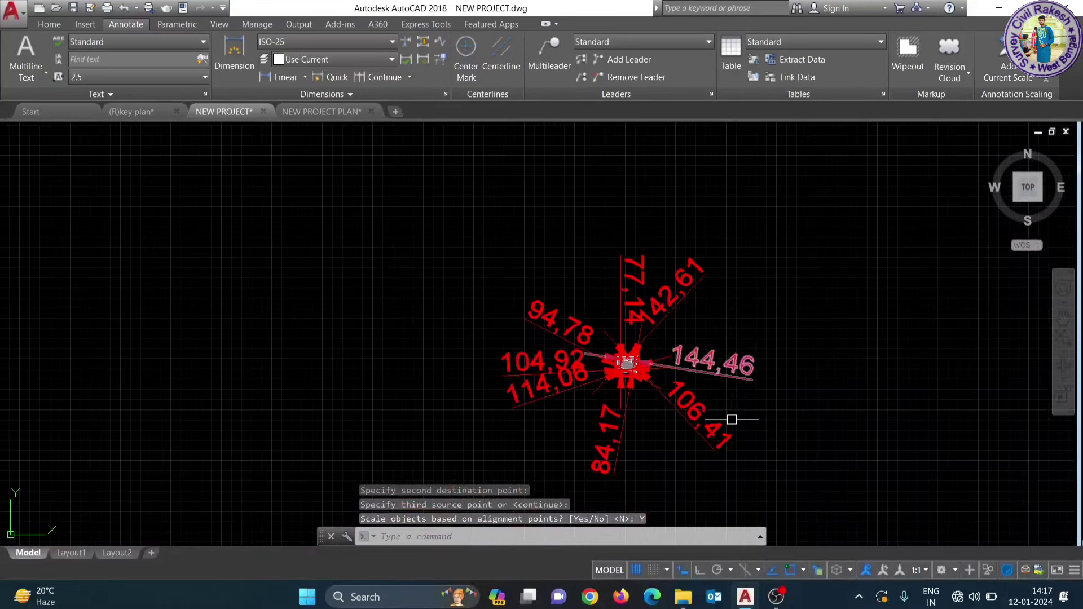
{"action": "left_click", "coordinate": [762, 465]}
{"action": "left_click", "coordinate": [641, 299]}
{"action": "left_click", "coordinate": [737, 326]}
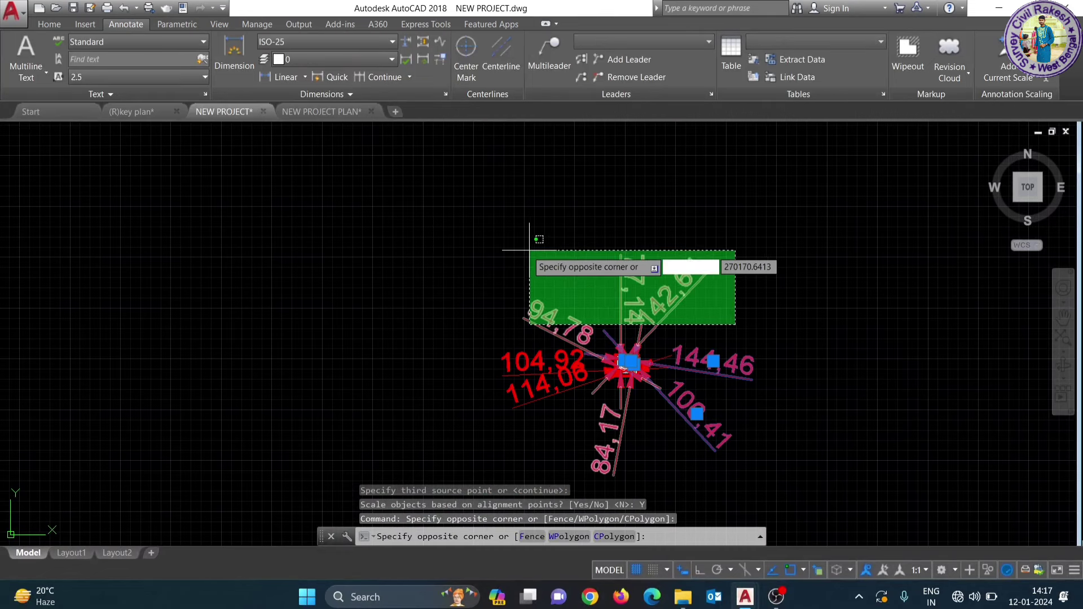
{"action": "left_click", "coordinate": [535, 237]}
{"action": "left_click", "coordinate": [563, 430]}
{"action": "left_click", "coordinate": [522, 335]}
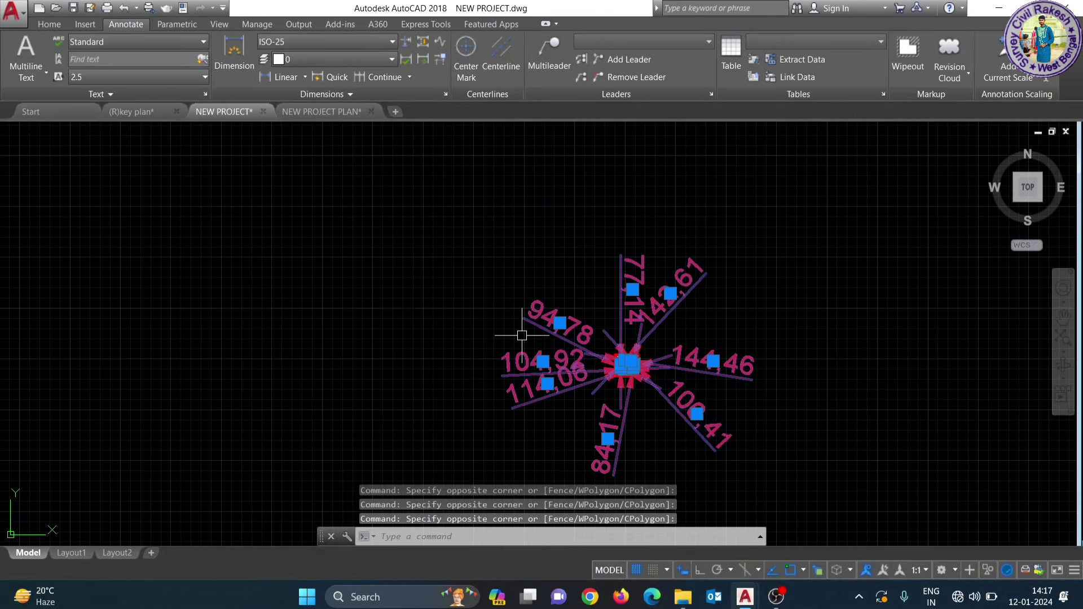
{"action": "key", "text": "Delete"}
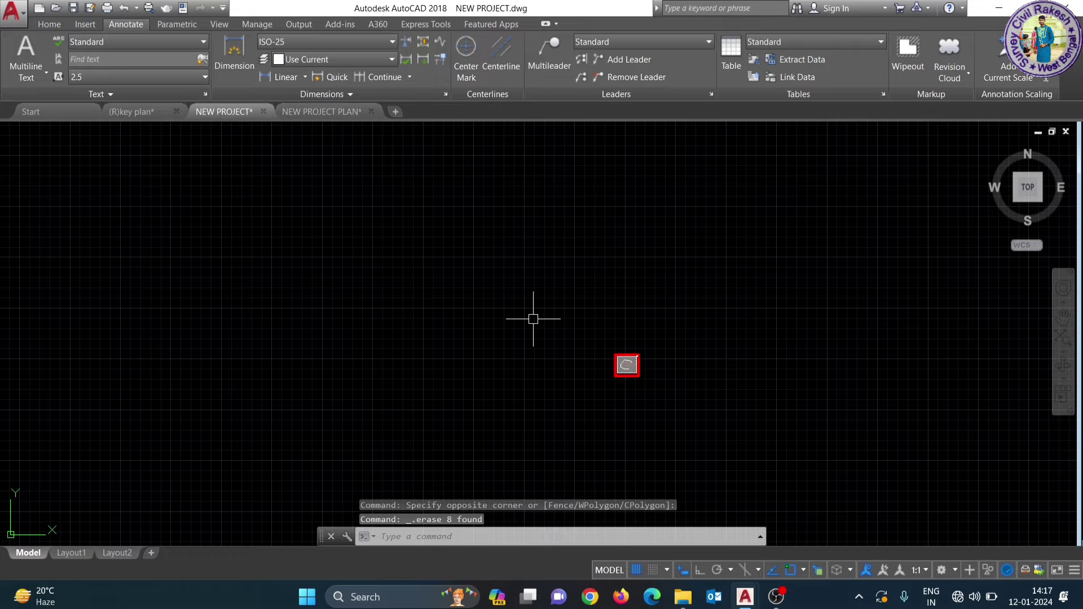
Step: Zoom to extents, start a distance measurement from the plot's top-left corner, then cancel it
{"action": "middle_click", "coordinate": [620, 370]}
{"action": "scroll", "coordinate": [523, 286], "scroll_direction": "up", "scroll_amount": 5}
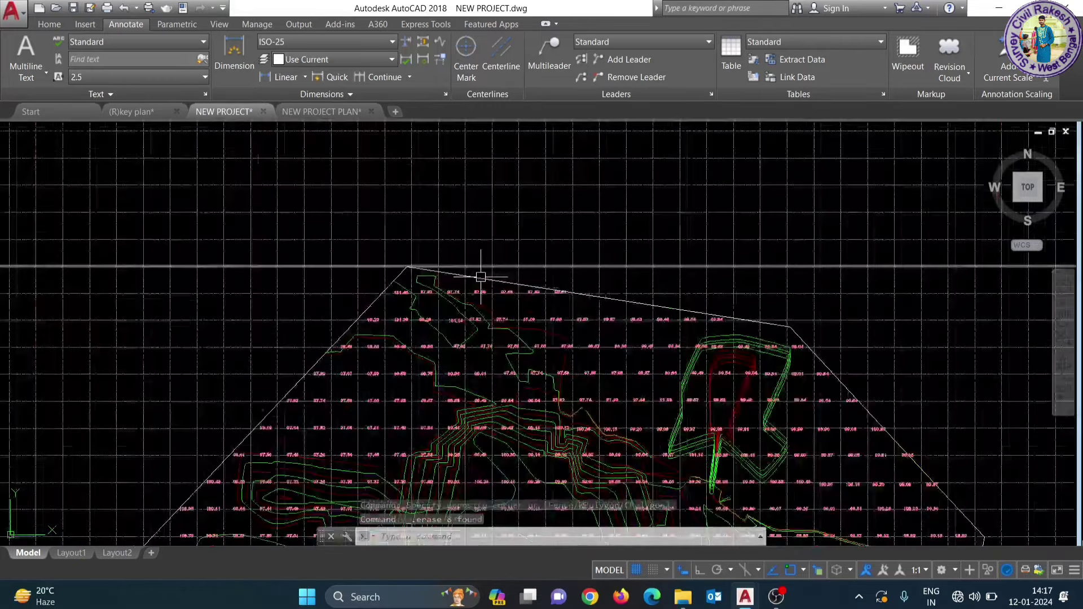
{"action": "left_click", "coordinate": [50, 24]}
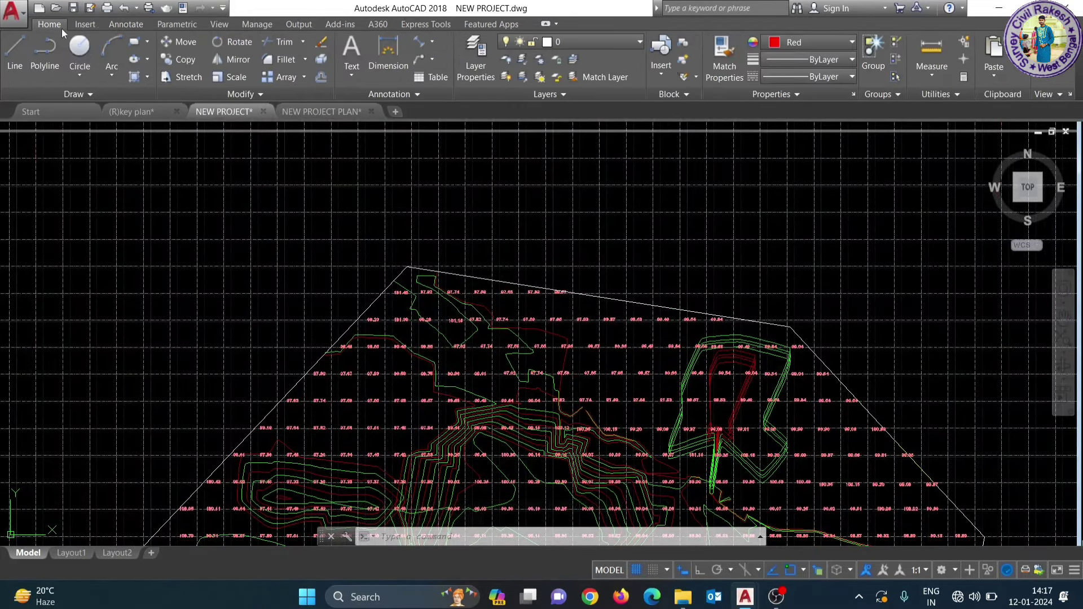
{"action": "scroll", "coordinate": [310, 215], "scroll_direction": "down", "scroll_amount": 5}
{"action": "scroll", "coordinate": [310, 215], "scroll_direction": "up", "scroll_amount": 7}
{"action": "type", "text": "d"}
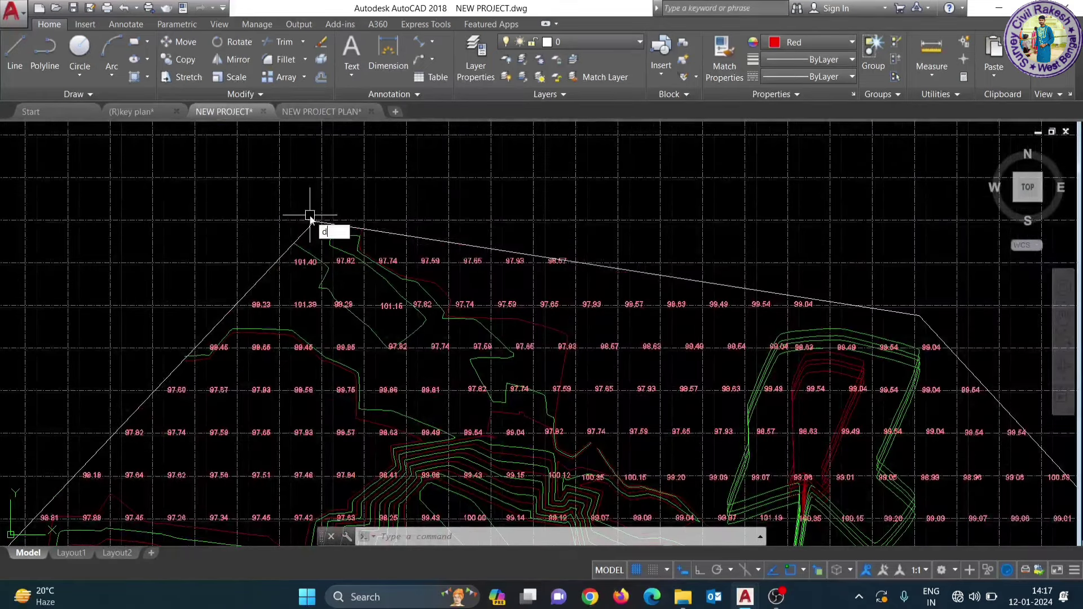
{"action": "type", "text": "i"}
{"action": "key", "text": "Return"}
{"action": "scroll", "coordinate": [319, 231], "scroll_direction": "up", "scroll_amount": 3}
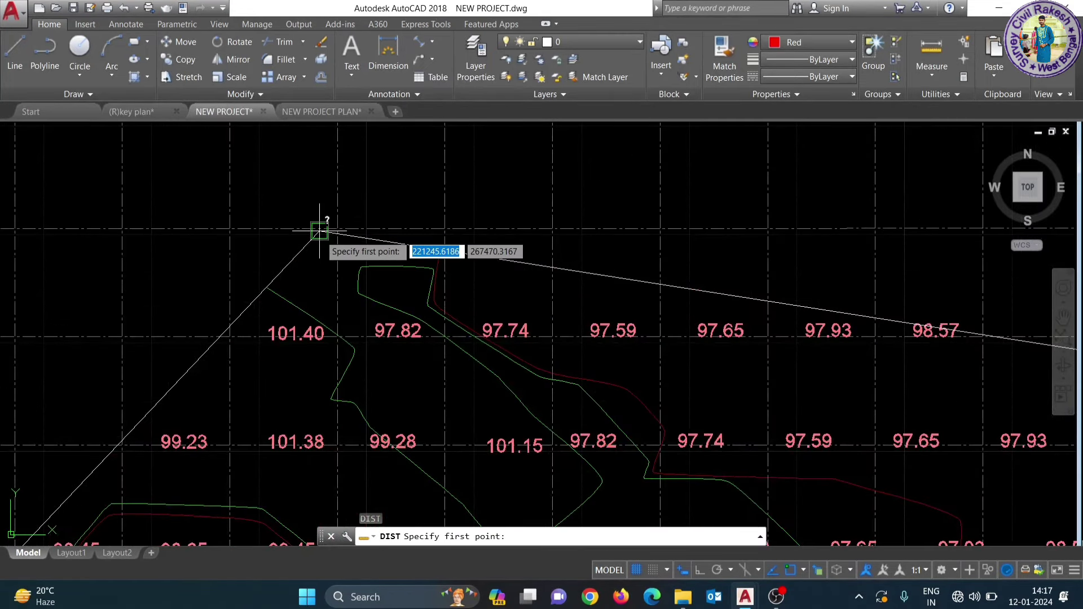
{"action": "scroll", "coordinate": [319, 232], "scroll_direction": "up", "scroll_amount": 4}
{"action": "left_click", "coordinate": [315, 213]}
{"action": "scroll", "coordinate": [270, 248], "scroll_direction": "down", "scroll_amount": 4}
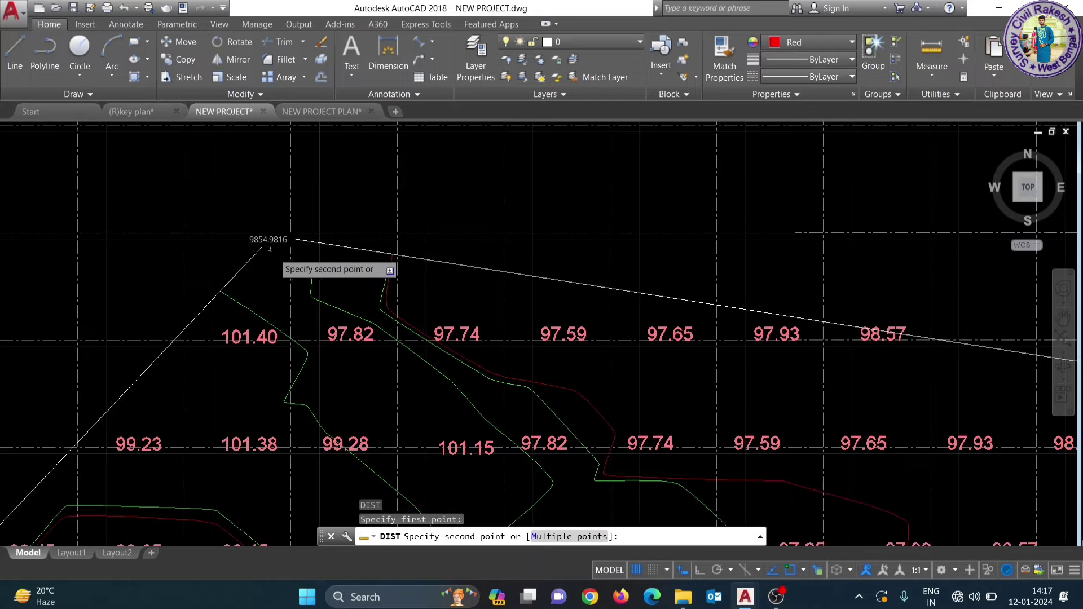
{"action": "scroll", "coordinate": [270, 248], "scroll_direction": "down", "scroll_amount": 5}
{"action": "scroll", "coordinate": [653, 309], "scroll_direction": "up", "scroll_amount": 2}
{"action": "scroll", "coordinate": [652, 290], "scroll_direction": "up", "scroll_amount": 4}
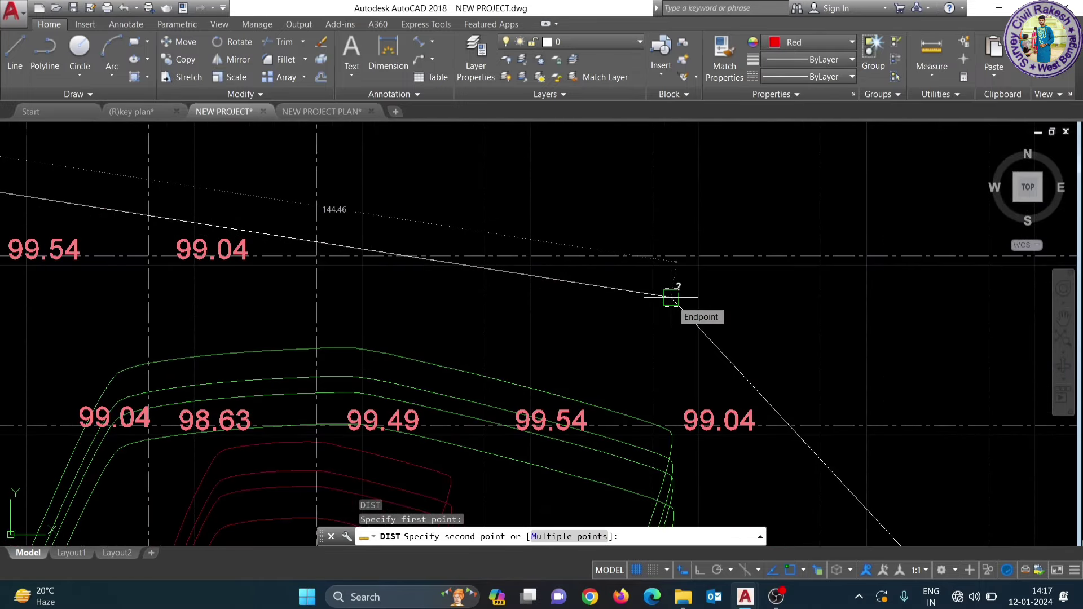
{"action": "key", "text": "Escape"}
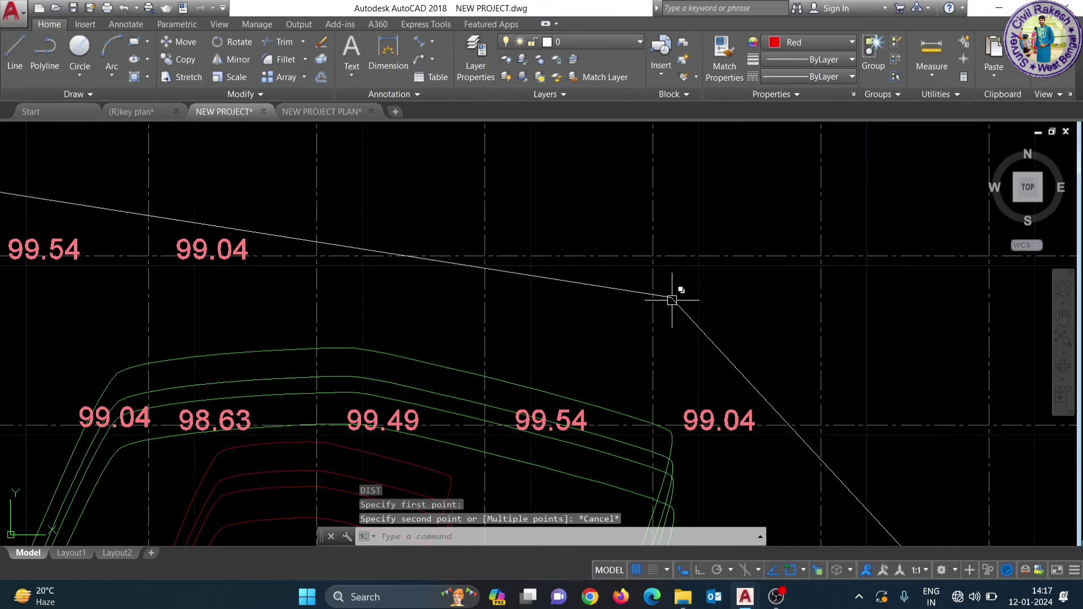
{"action": "scroll", "coordinate": [671, 300], "scroll_direction": "down", "scroll_amount": 4}
{"action": "scroll", "coordinate": [582, 286], "scroll_direction": "down", "scroll_amount": 4}
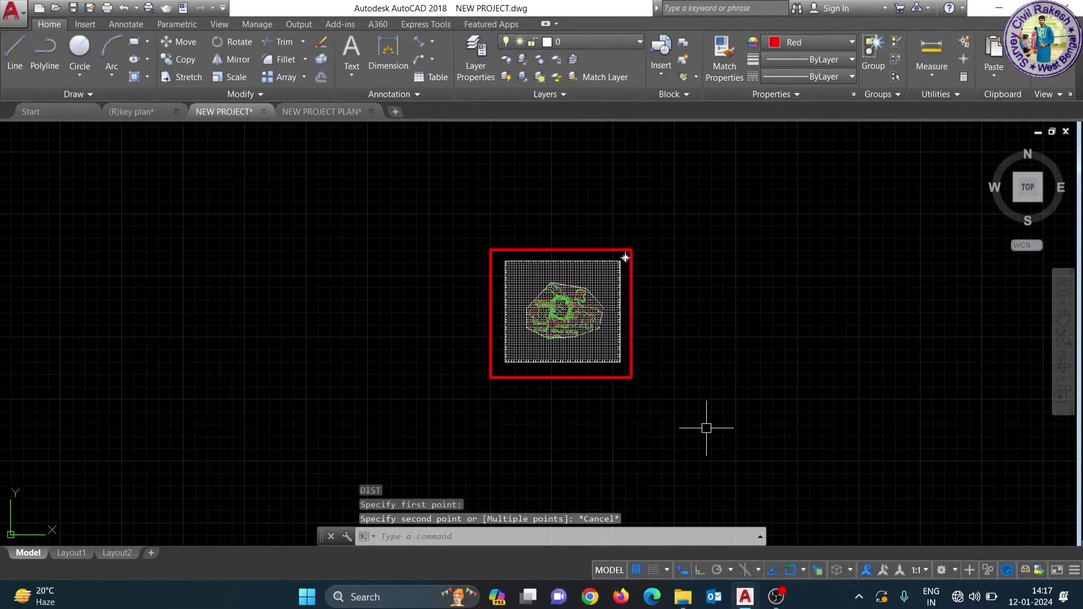
Step: In NEW PROJECT PLAN, scale the pasted contour objects by 0.001 about a base point at the hatch
{"action": "left_click", "coordinate": [356, 113]}
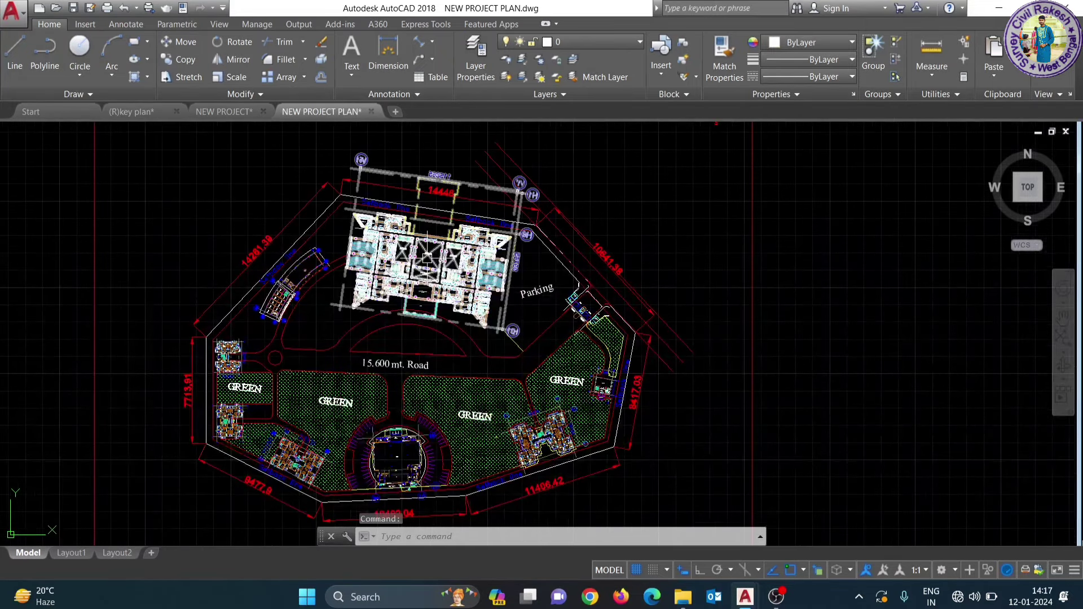
{"action": "scroll", "coordinate": [498, 217], "scroll_direction": "down", "scroll_amount": 5}
{"action": "scroll", "coordinate": [459, 244], "scroll_direction": "down", "scroll_amount": 3}
{"action": "left_click", "coordinate": [535, 341]}
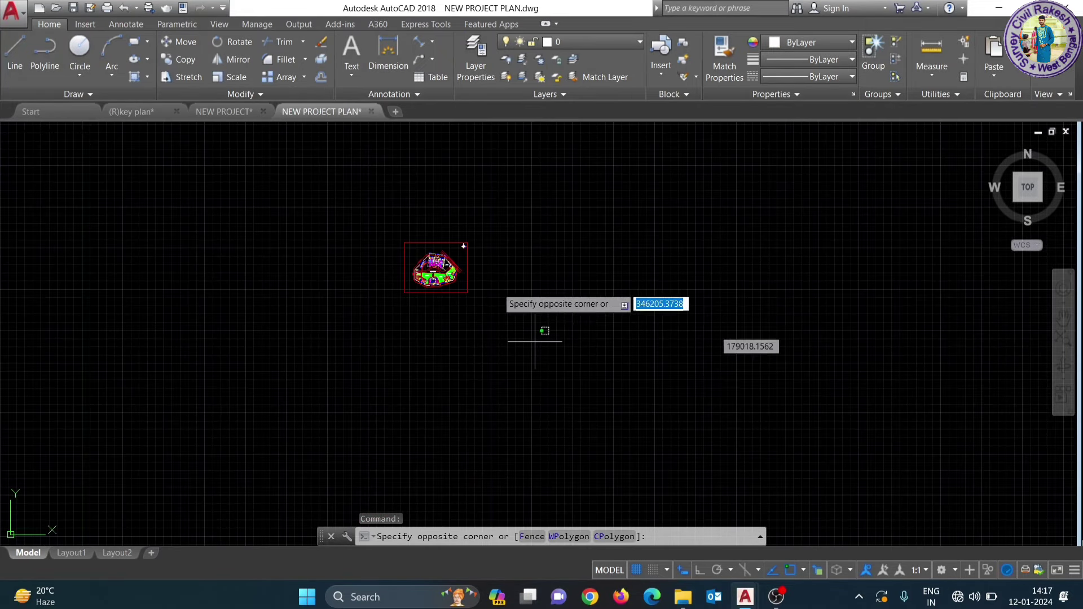
{"action": "left_click", "coordinate": [374, 213]}
{"action": "type", "text": "SC"}
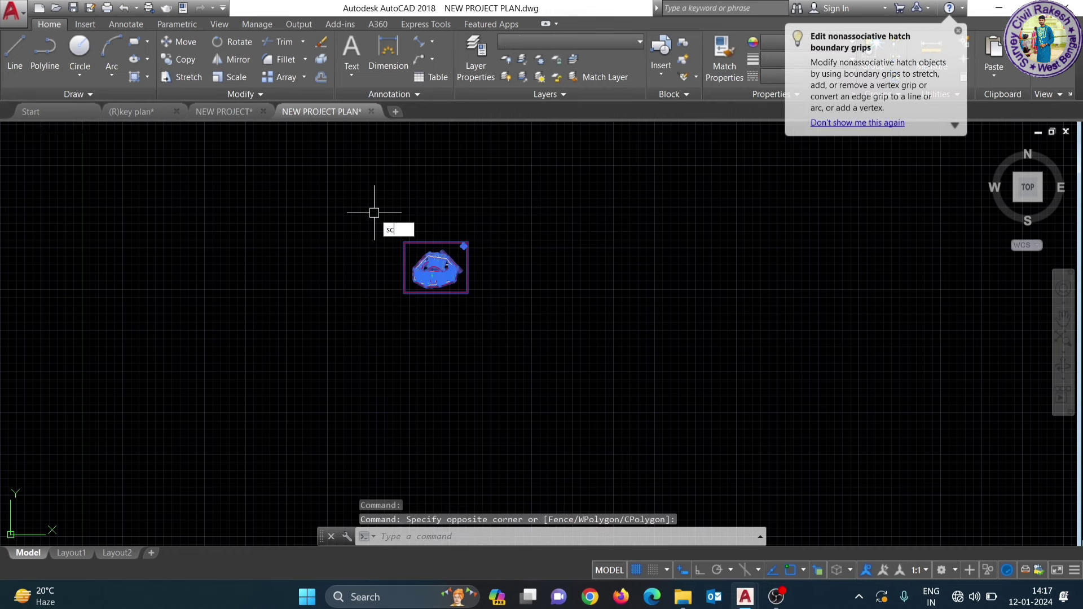
{"action": "key", "text": "Return"}
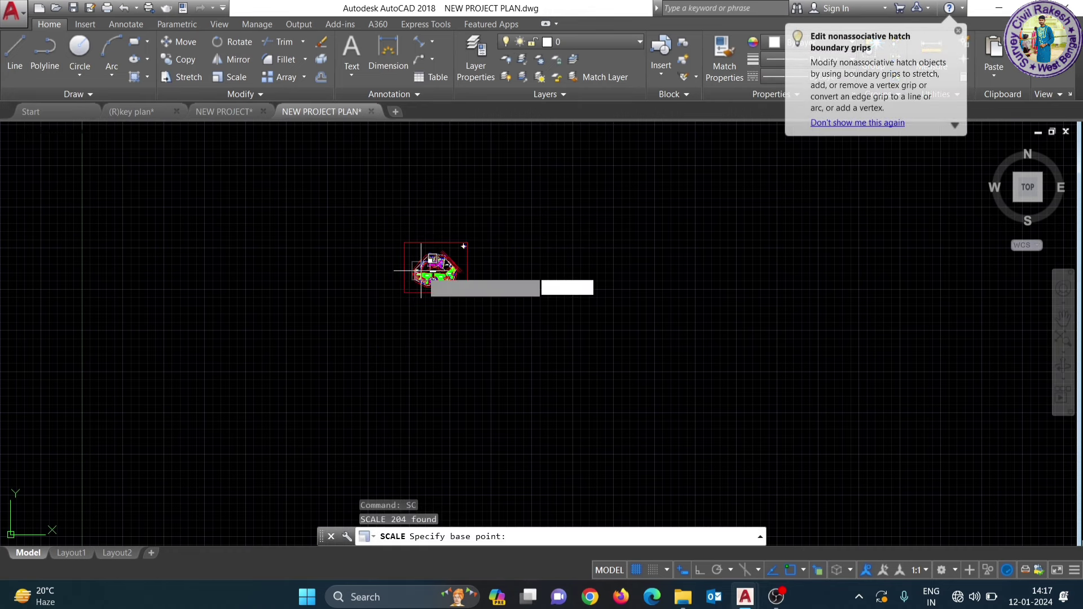
{"action": "left_click", "coordinate": [433, 260]}
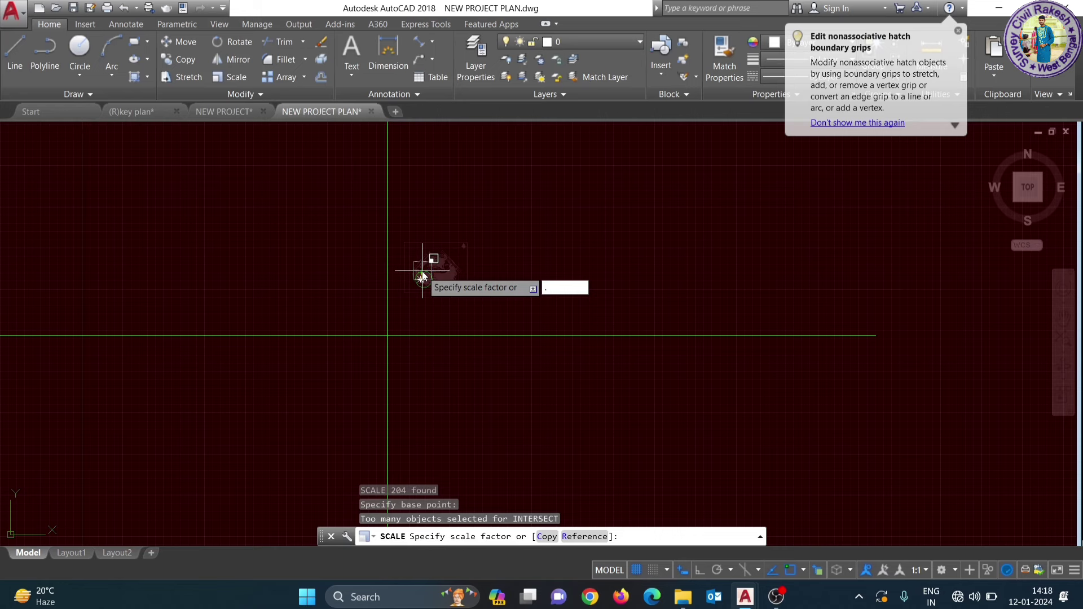
{"action": "type", "text": "001"}
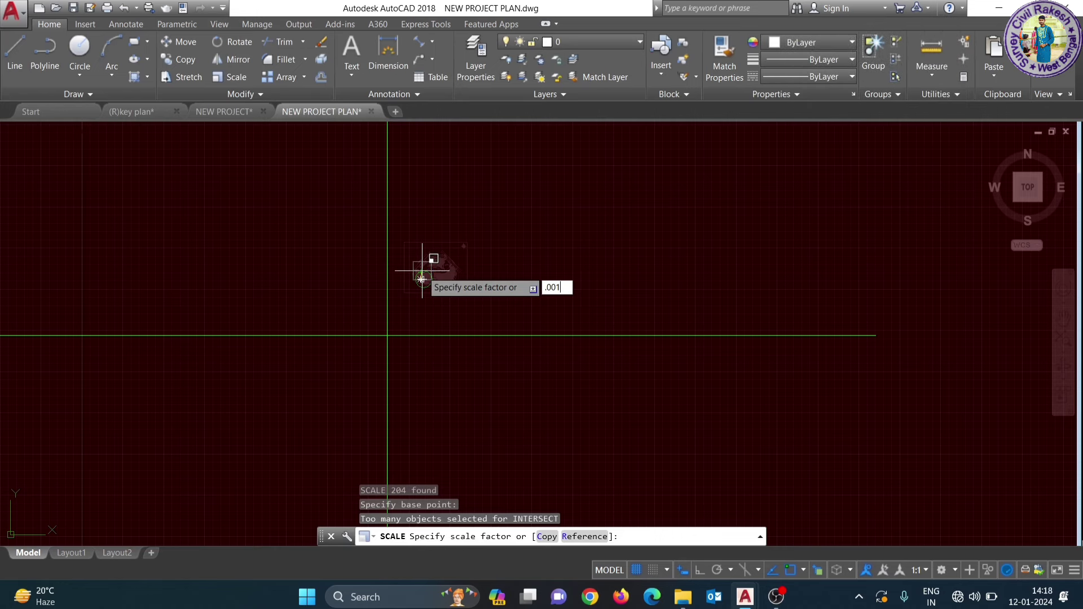
{"action": "key", "text": "Return"}
Step: Inspect the rescaled plan, then clear the selection and the pending command
{"action": "scroll", "coordinate": [421, 274], "scroll_direction": "up", "scroll_amount": 3}
{"action": "scroll", "coordinate": [415, 280], "scroll_direction": "up", "scroll_amount": 5}
{"action": "scroll", "coordinate": [361, 291], "scroll_direction": "up", "scroll_amount": 4}
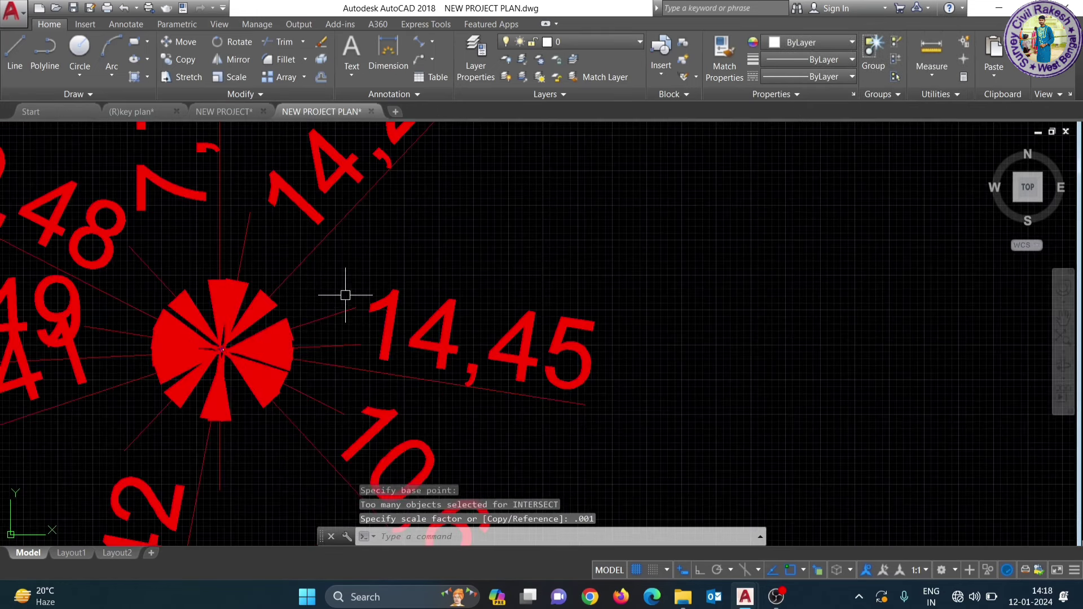
{"action": "scroll", "coordinate": [293, 316], "scroll_direction": "up", "scroll_amount": 2}
{"action": "scroll", "coordinate": [339, 324], "scroll_direction": "up", "scroll_amount": 5}
{"action": "scroll", "coordinate": [357, 327], "scroll_direction": "down", "scroll_amount": 10}
{"action": "scroll", "coordinate": [437, 326], "scroll_direction": "up", "scroll_amount": 1}
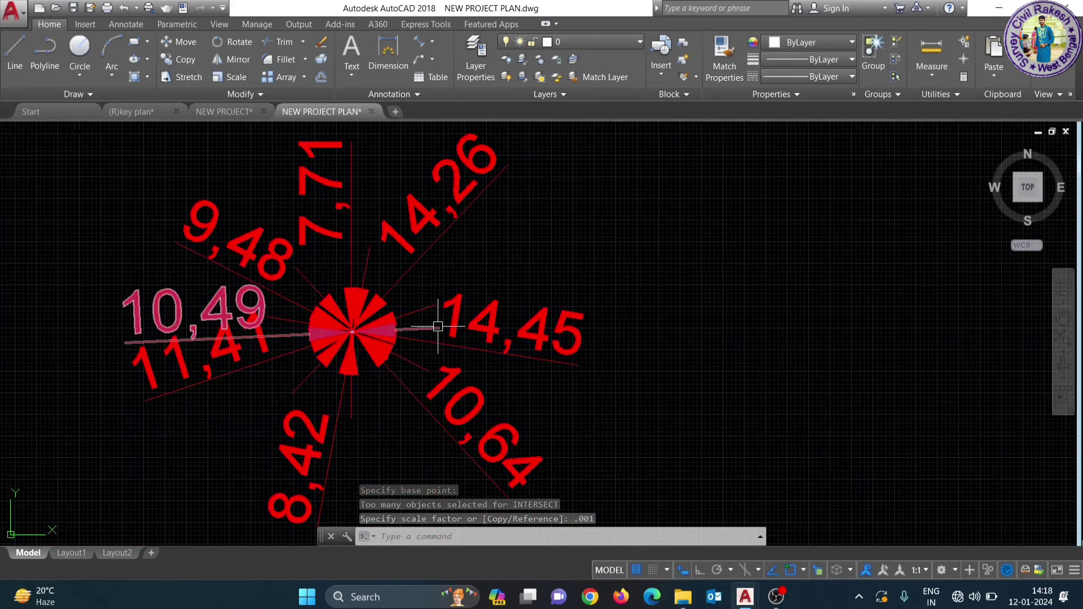
{"action": "scroll", "coordinate": [438, 327], "scroll_direction": "down", "scroll_amount": 4}
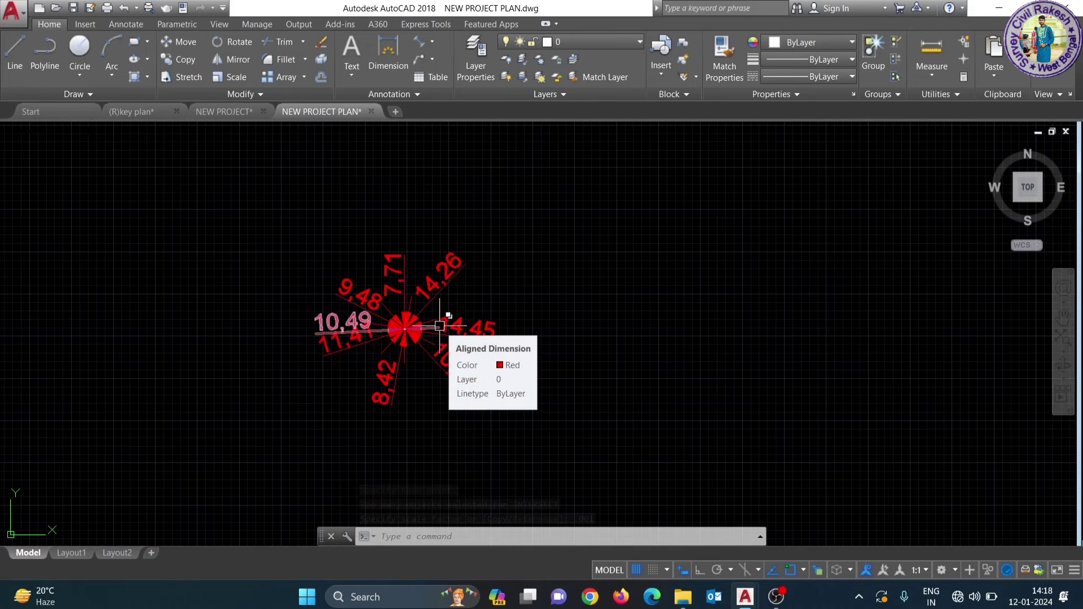
{"action": "key", "text": "Escape"}
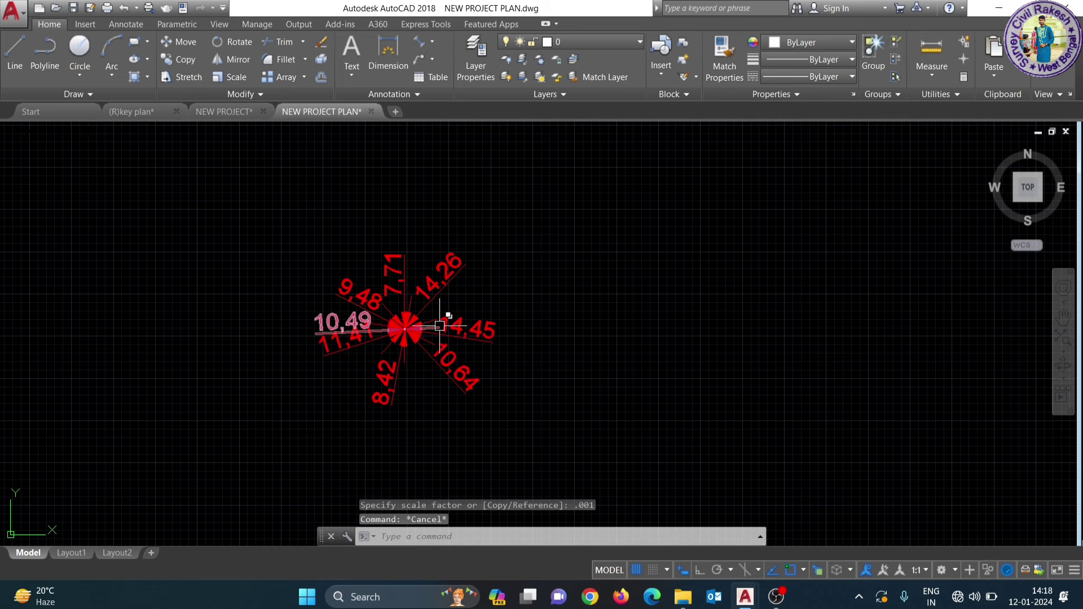
{"action": "scroll", "coordinate": [440, 325], "scroll_direction": "up", "scroll_amount": 5}
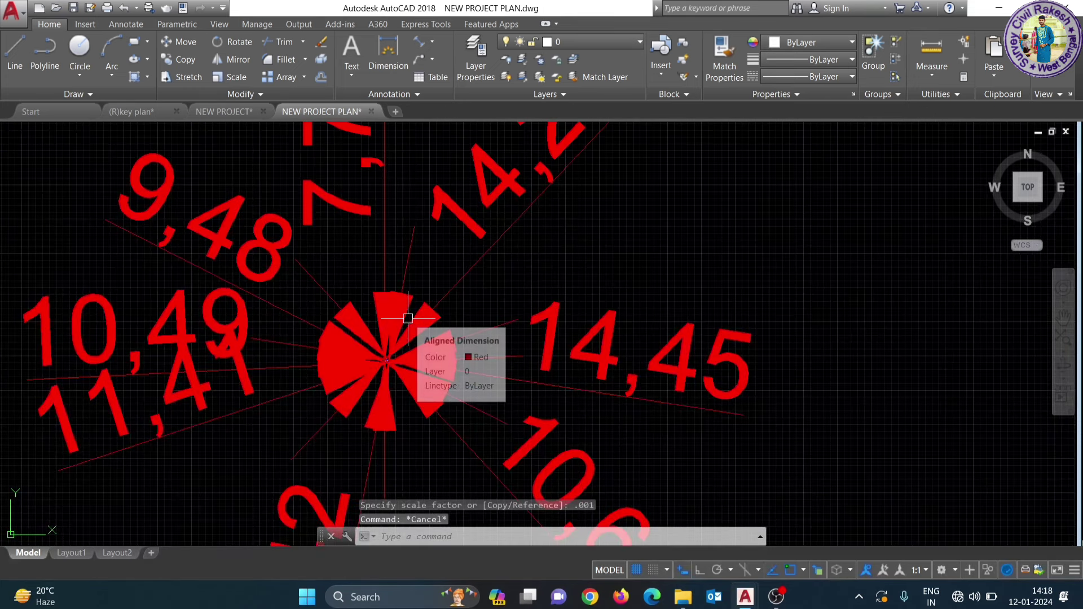
{"action": "key", "text": "Escape"}
{"action": "key", "text": "Escape"}
{"action": "scroll", "coordinate": [455, 314], "scroll_direction": "down", "scroll_amount": 8}
Step: Cancel a stray selection window and undo the 0.001 scale with U
{"action": "left_click", "coordinate": [619, 439]}
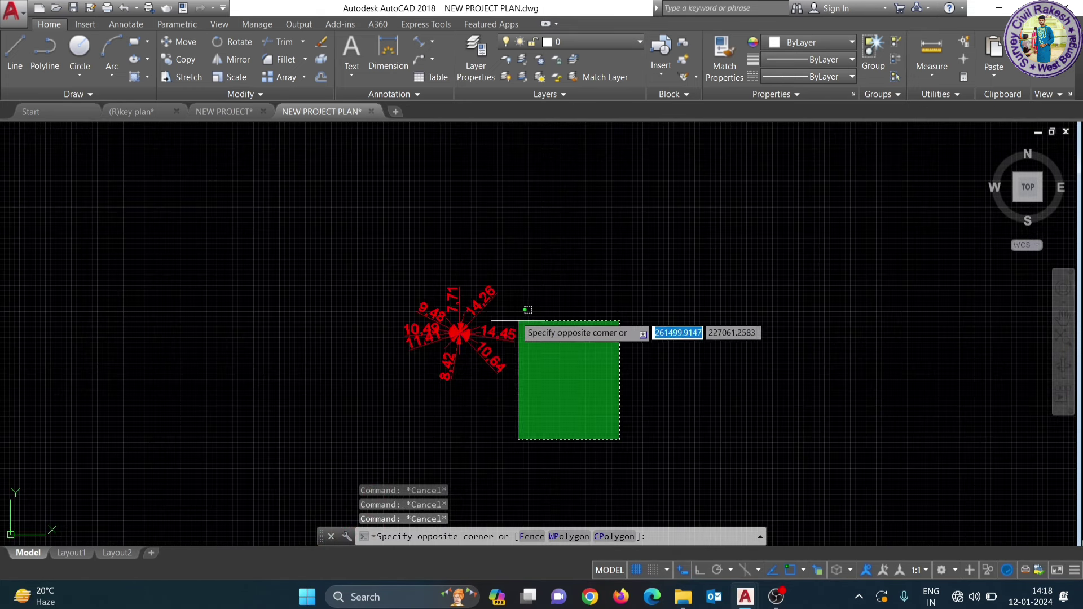
{"action": "key", "text": "Escape"}
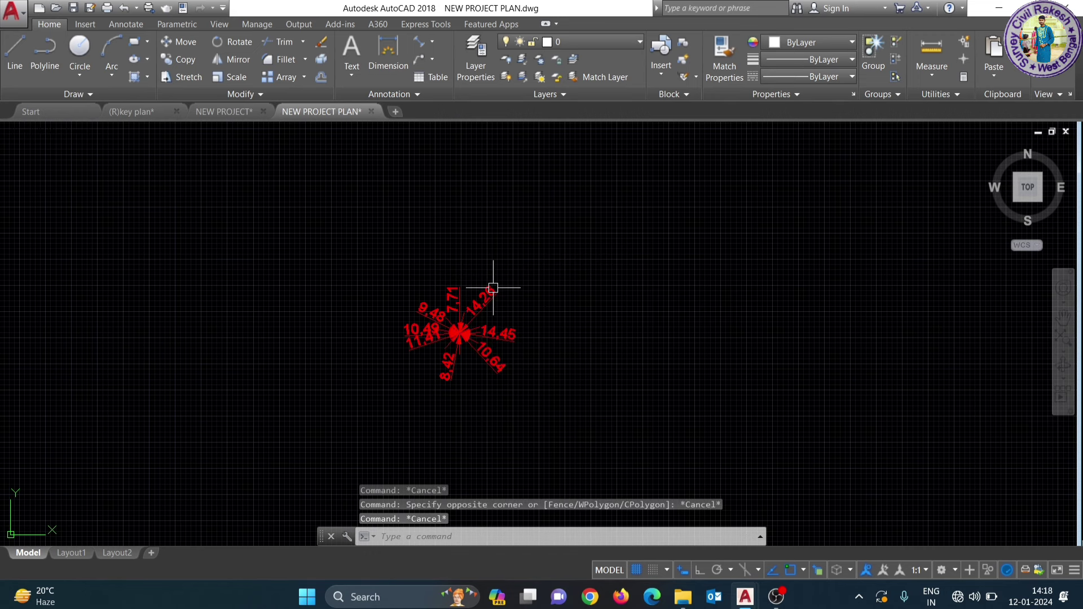
{"action": "scroll", "coordinate": [493, 288], "scroll_direction": "down", "scroll_amount": 3}
{"action": "type", "text": "u"}
{"action": "key", "text": "Return"}
Step: Undo once more to restore the full-size site plan
{"action": "type", "text": "u"}
{"action": "key", "text": "Return"}
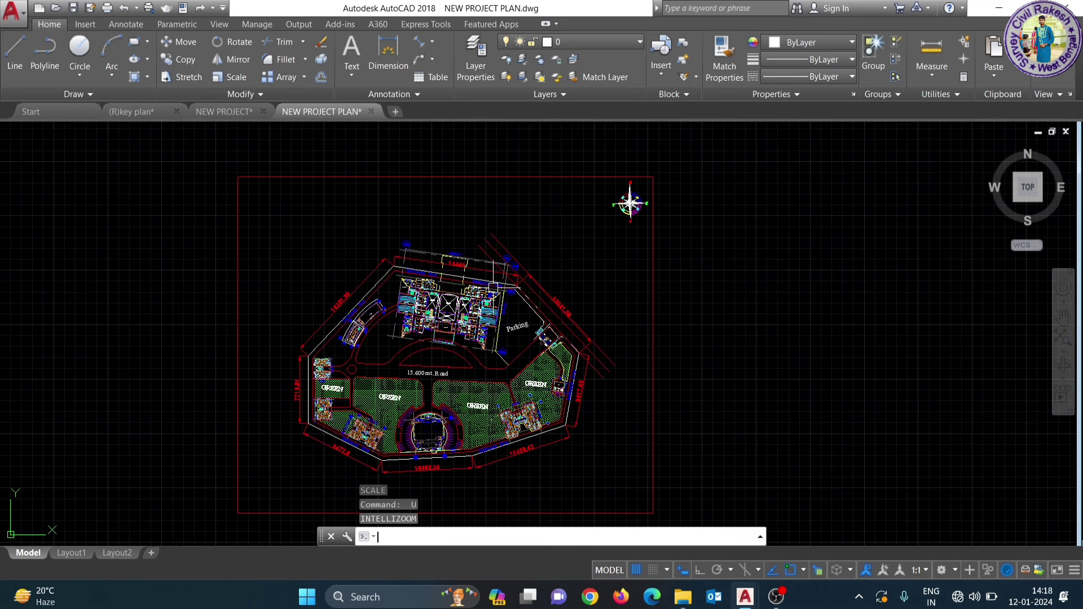
{"action": "scroll", "coordinate": [406, 230], "scroll_direction": "up", "scroll_amount": 2}
{"action": "scroll", "coordinate": [429, 216], "scroll_direction": "up", "scroll_amount": 2}
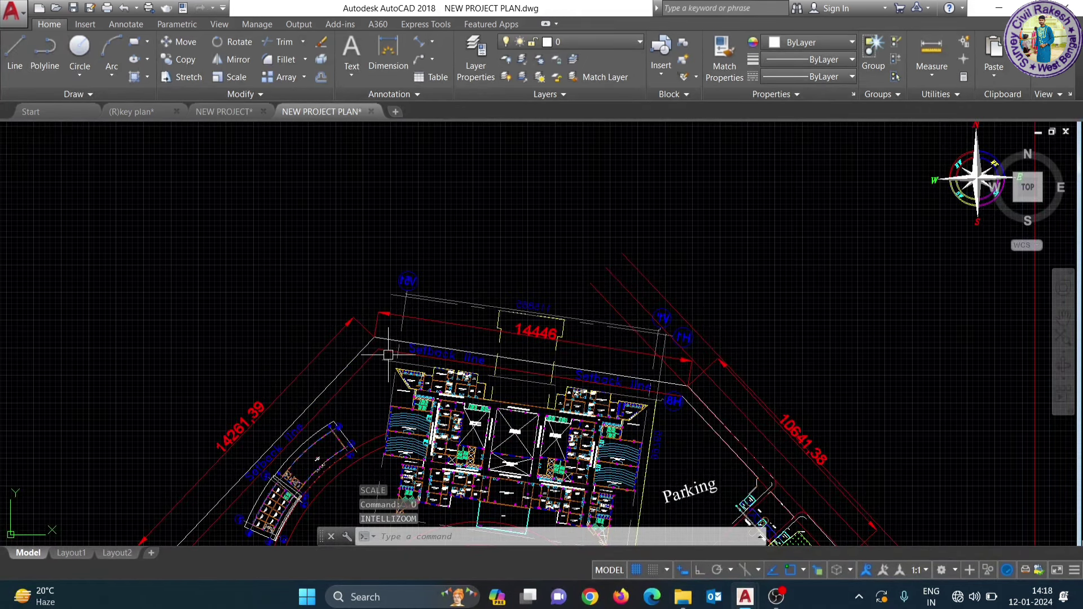
{"action": "scroll", "coordinate": [388, 355], "scroll_direction": "up", "scroll_amount": 4}
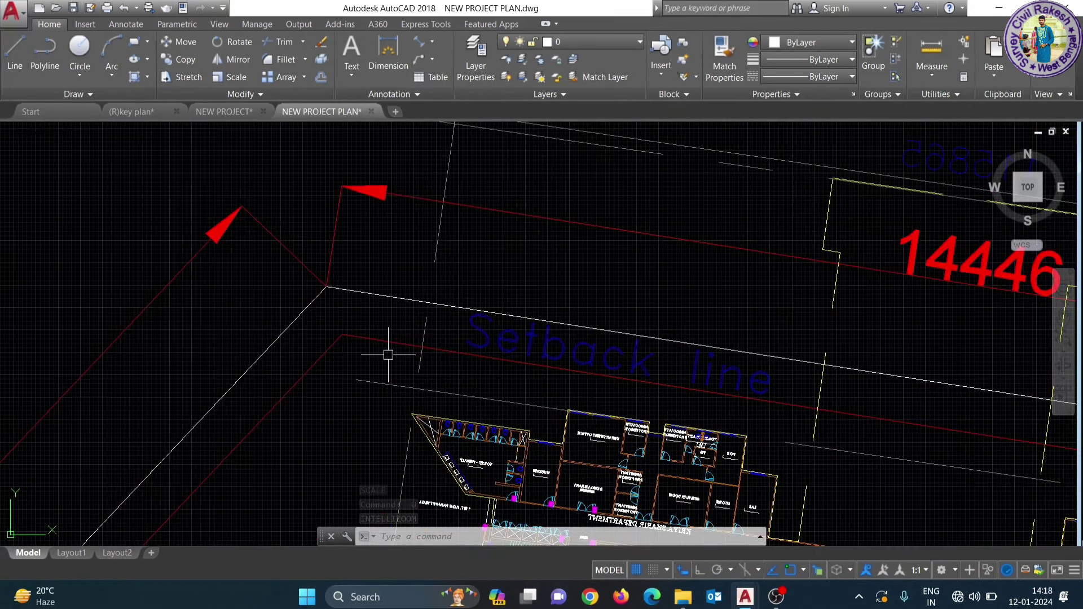
{"action": "type", "text": "pl"}
Step: Start a polyline at the boundary's top-left corner with a 144.460 first leg
{"action": "key", "text": "Return"}
{"action": "scroll", "coordinate": [355, 316], "scroll_direction": "up", "scroll_amount": 2}
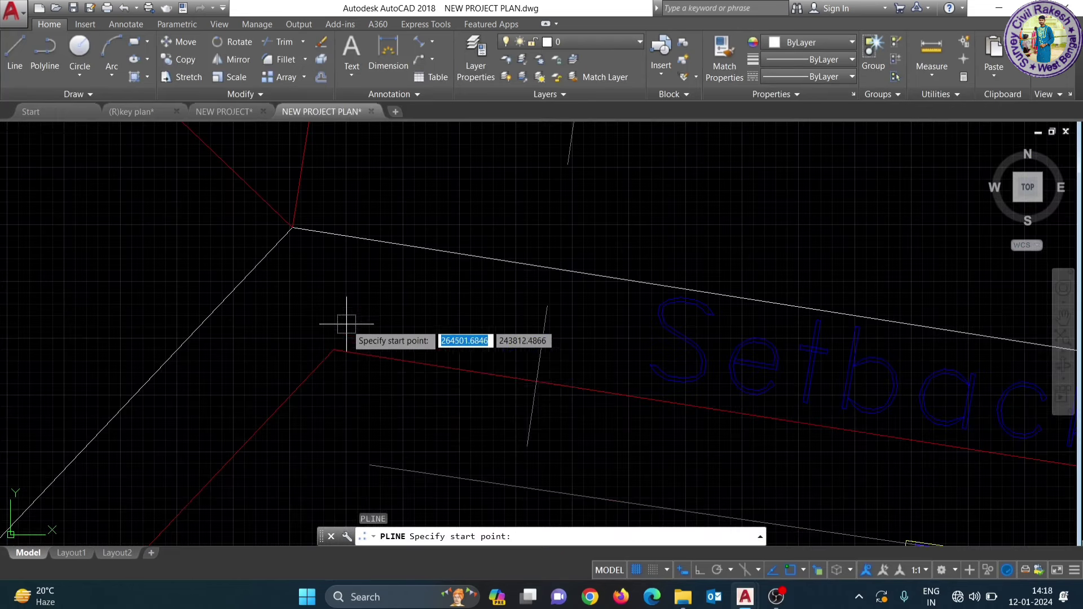
{"action": "left_click", "coordinate": [292, 228]}
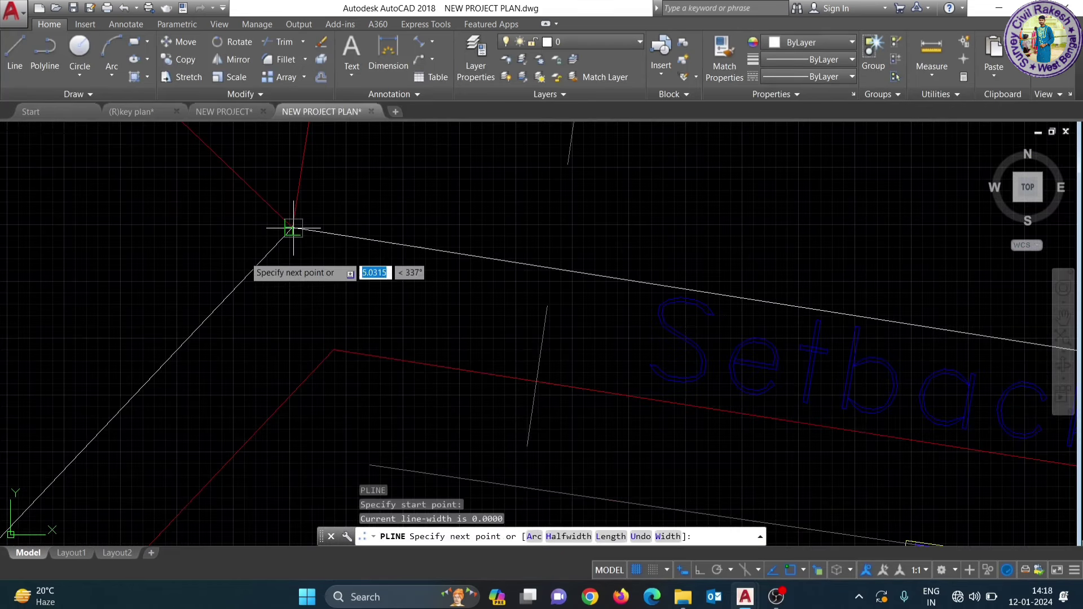
{"action": "scroll", "coordinate": [237, 282], "scroll_direction": "down", "scroll_amount": 3}
{"action": "scroll", "coordinate": [713, 348], "scroll_direction": "up", "scroll_amount": 2}
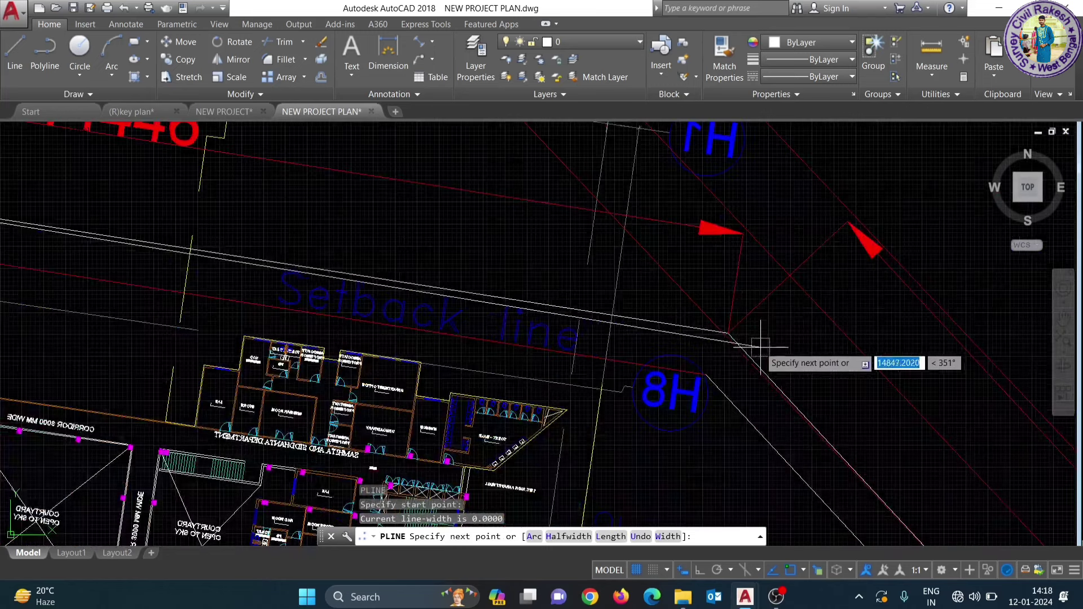
{"action": "scroll", "coordinate": [727, 338], "scroll_direction": "up", "scroll_amount": 3}
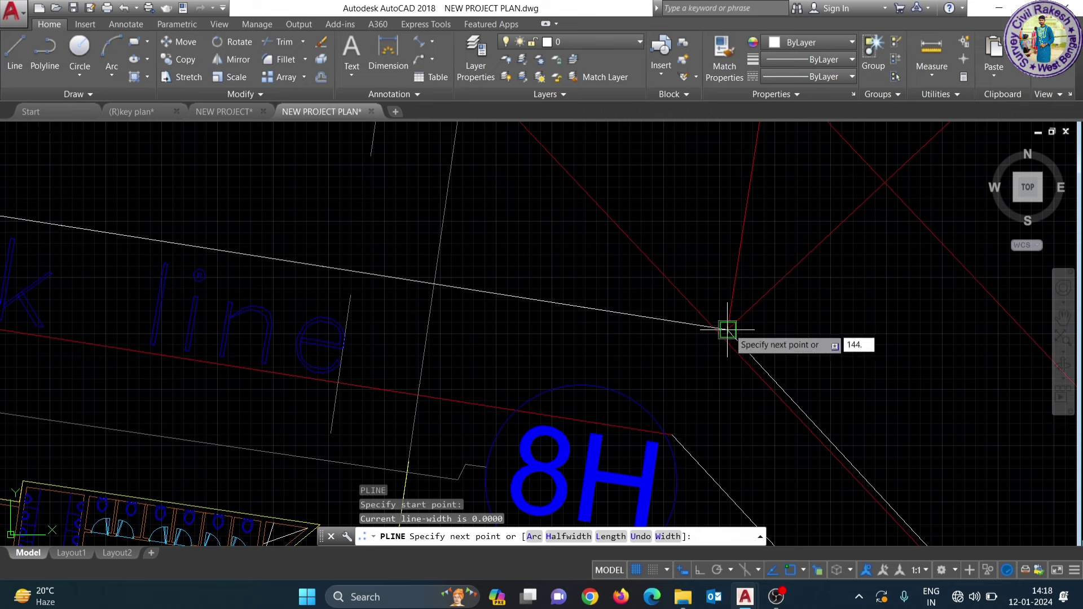
{"action": "type", "text": "460"}
{"action": "key", "text": "Return"}
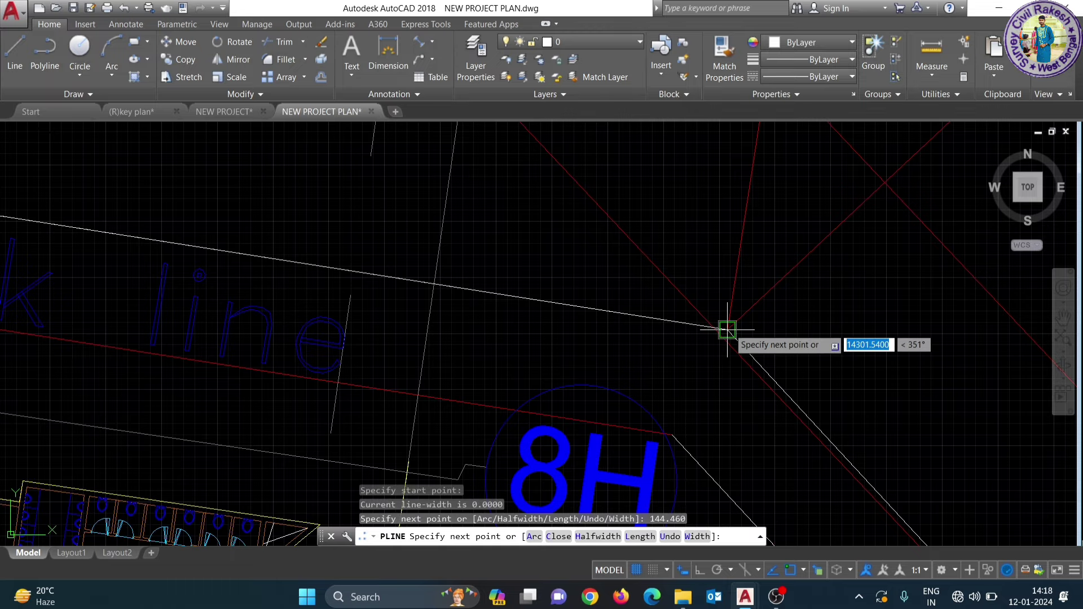
Step: Pick the polyline's second point, end the polyline, and select it
{"action": "scroll", "coordinate": [497, 302], "scroll_direction": "down", "scroll_amount": 3}
{"action": "scroll", "coordinate": [498, 302], "scroll_direction": "down", "scroll_amount": 3}
{"action": "scroll", "coordinate": [497, 302], "scroll_direction": "down", "scroll_amount": 2}
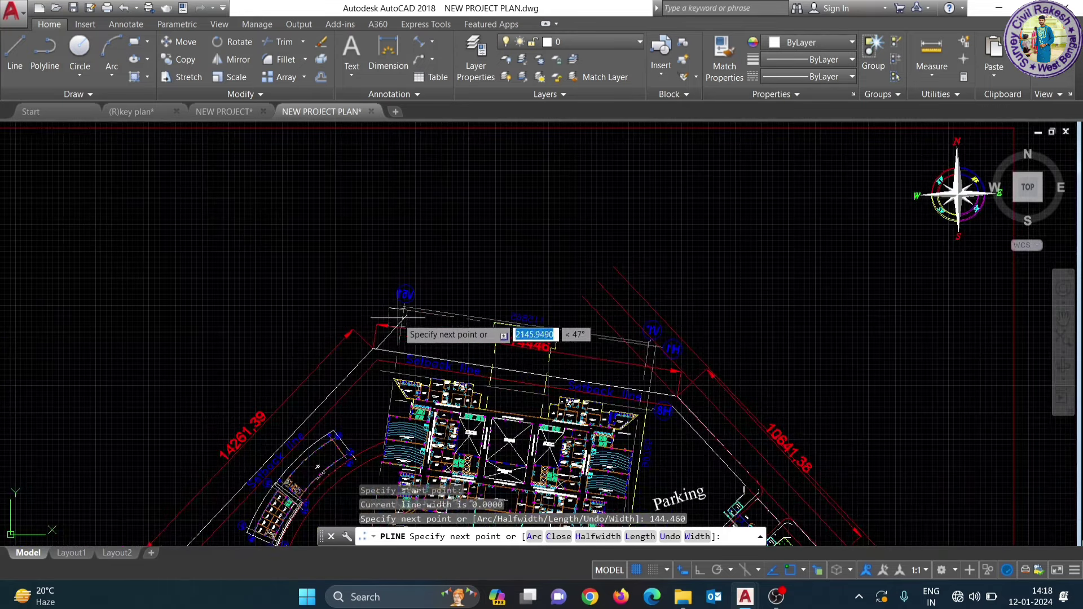
{"action": "scroll", "coordinate": [378, 316], "scroll_direction": "up", "scroll_amount": 4}
{"action": "left_click", "coordinate": [413, 221]}
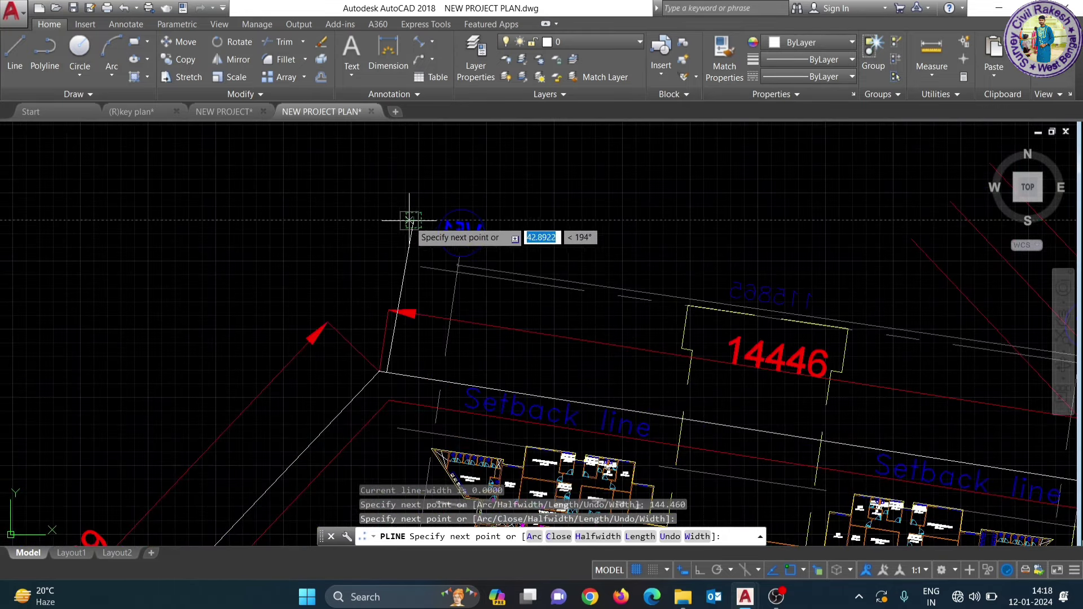
{"action": "right_click", "coordinate": [401, 219]}
{"action": "left_click", "coordinate": [418, 225]}
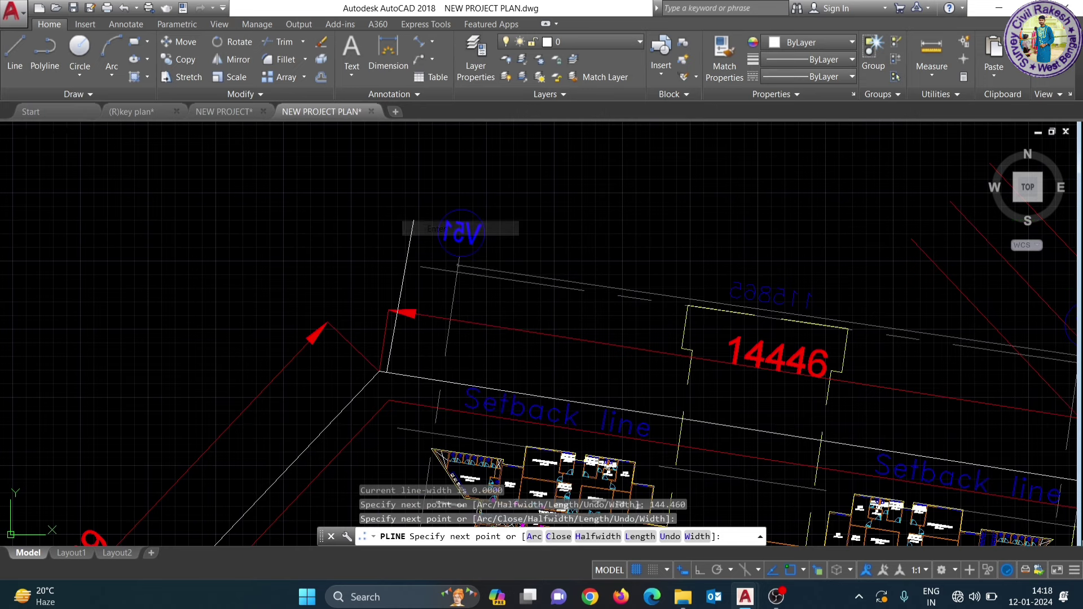
{"action": "left_click", "coordinate": [405, 288]}
Step: Move the selected polyline from its base point into open space above the plan
{"action": "type", "text": "m"}
{"action": "key", "text": "Return"}
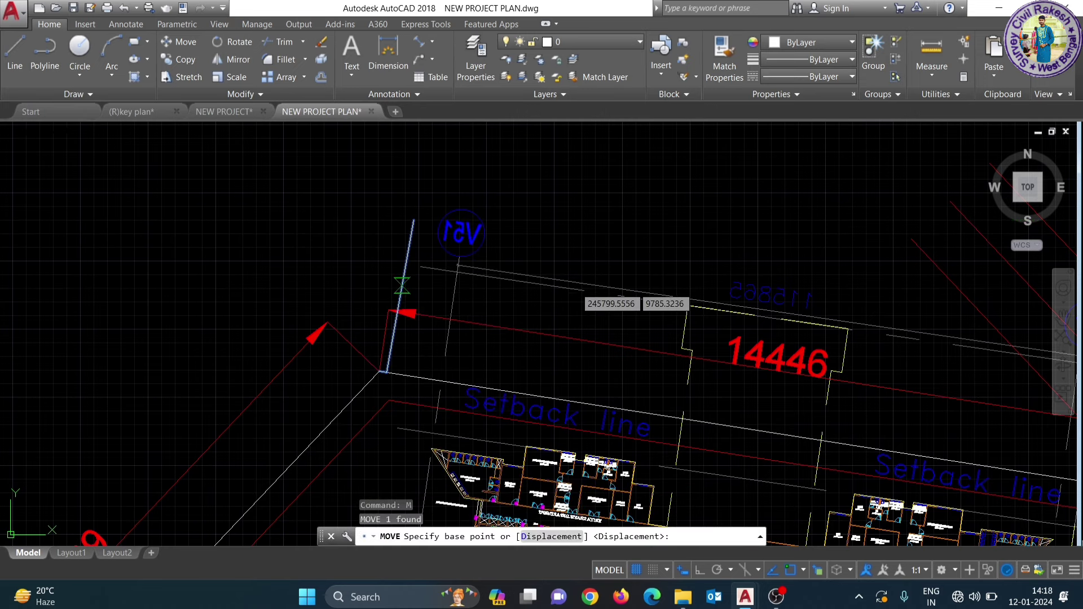
{"action": "left_click", "coordinate": [402, 285]}
{"action": "scroll", "coordinate": [429, 249], "scroll_direction": "down", "scroll_amount": 5}
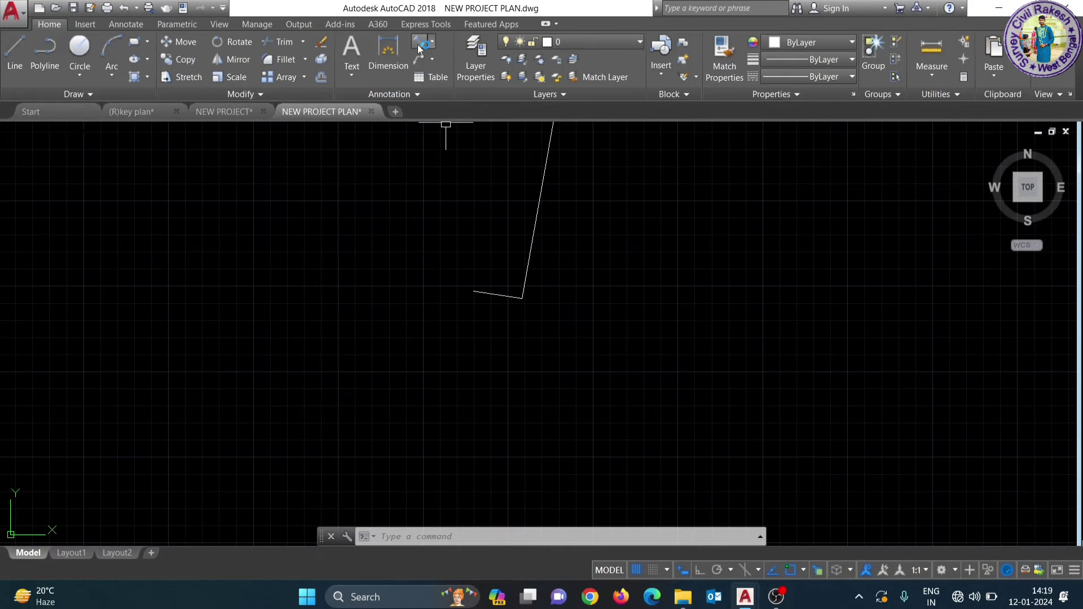
Step: Check the polyline's 144.46 length with an aligned dimension, then cancel without placing it
{"action": "left_click", "coordinate": [418, 45]}
{"action": "scroll", "coordinate": [465, 162], "scroll_direction": "up", "scroll_amount": 1}
{"action": "left_click", "coordinate": [442, 325]}
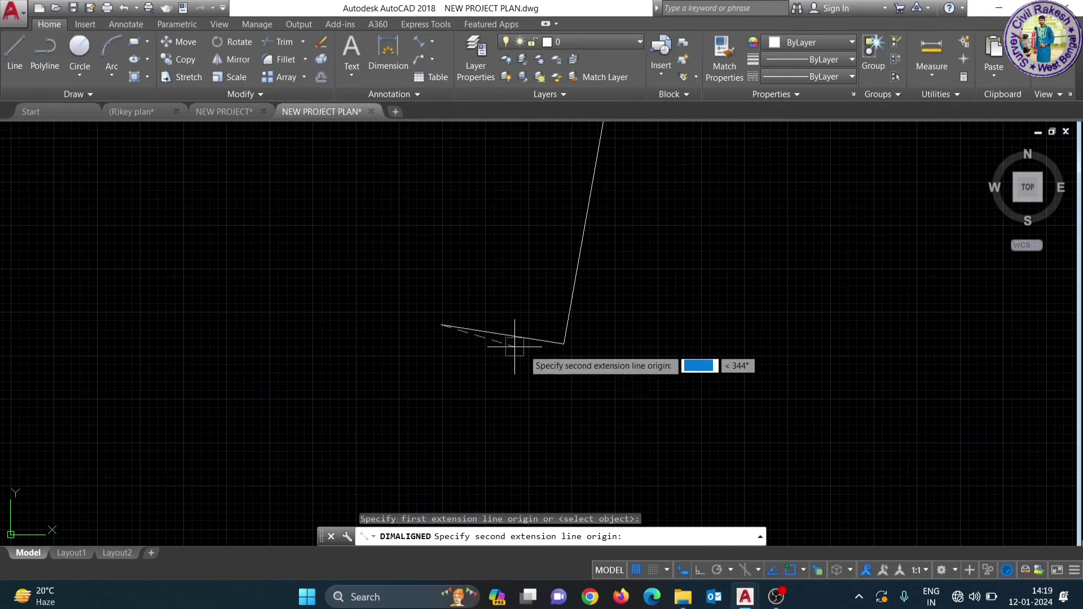
{"action": "left_click", "coordinate": [566, 342]}
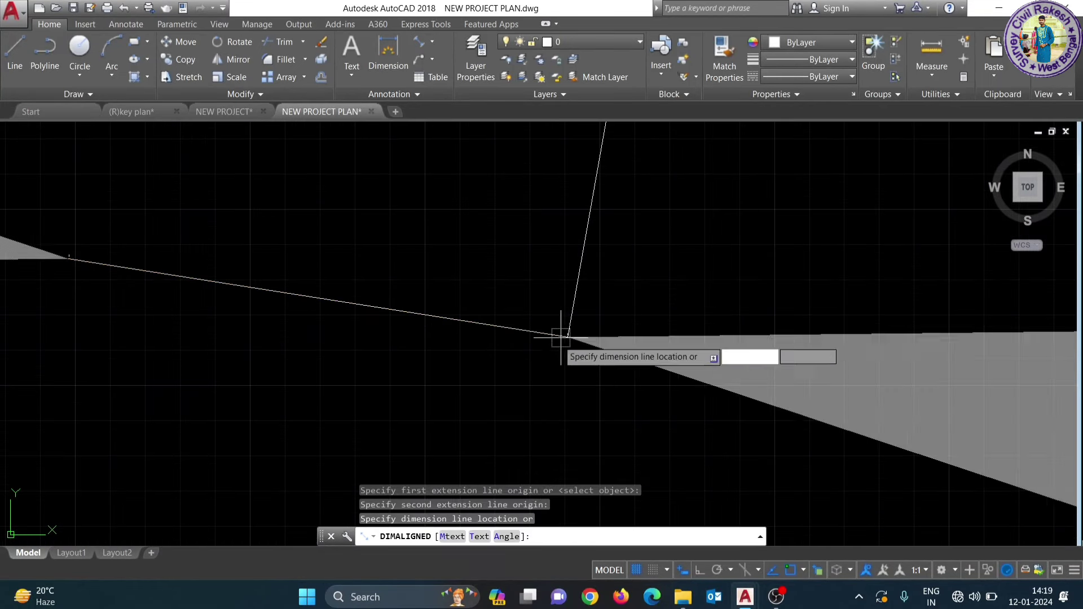
{"action": "scroll", "coordinate": [517, 358], "scroll_direction": "down", "scroll_amount": 3}
{"action": "scroll", "coordinate": [517, 355], "scroll_direction": "up", "scroll_amount": 2}
{"action": "scroll", "coordinate": [508, 355], "scroll_direction": "up", "scroll_amount": 3}
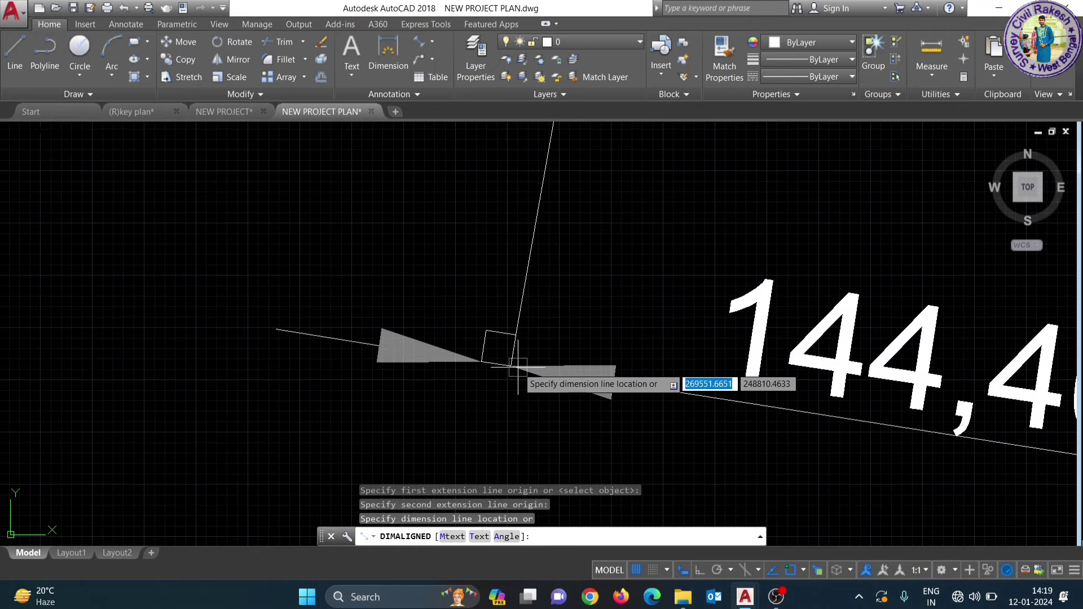
{"action": "scroll", "coordinate": [503, 362], "scroll_direction": "down", "scroll_amount": 3}
{"action": "scroll", "coordinate": [514, 360], "scroll_direction": "down", "scroll_amount": 2}
{"action": "key", "text": "Escape"}
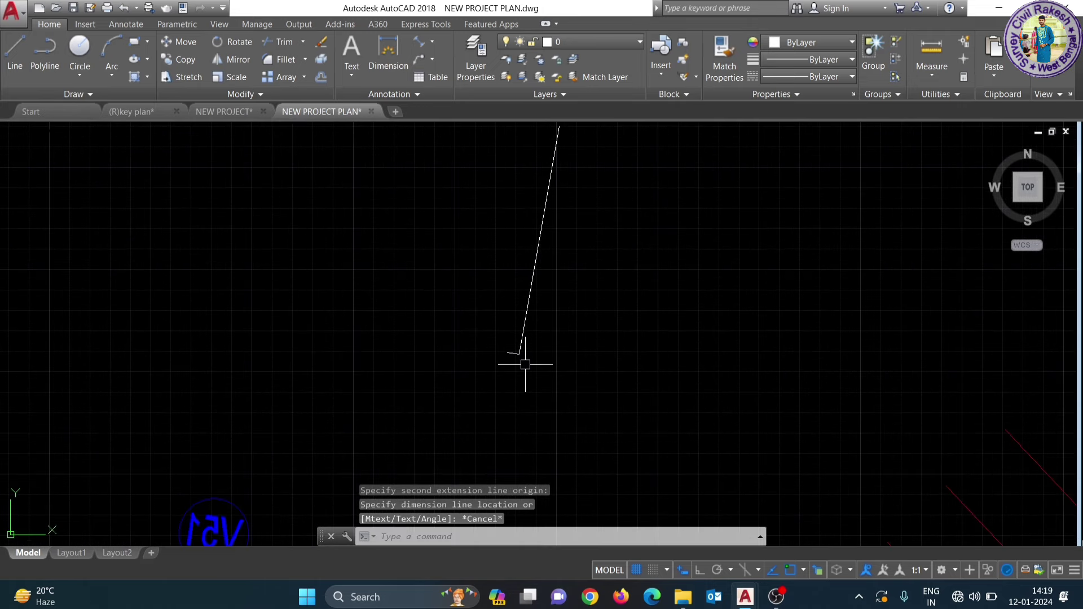
{"action": "scroll", "coordinate": [621, 350], "scroll_direction": "down", "scroll_amount": 5}
{"action": "scroll", "coordinate": [734, 311], "scroll_direction": "down", "scroll_amount": 3}
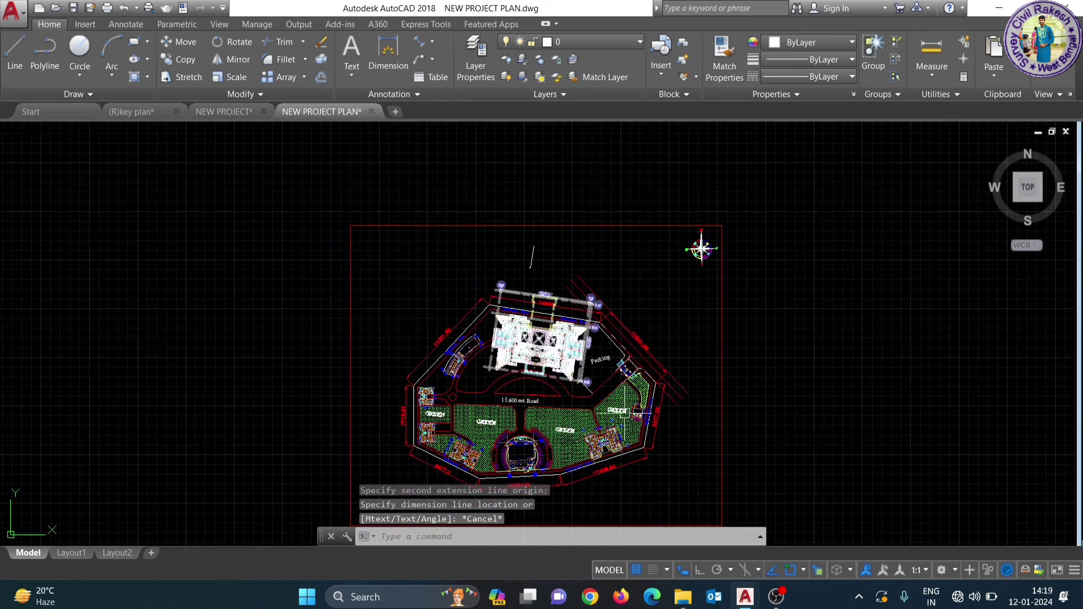
Step: Crossing-select the entire site plan and bring its top edge into view
{"action": "scroll", "coordinate": [677, 293], "scroll_direction": "down", "scroll_amount": 2}
{"action": "left_click", "coordinate": [741, 519]}
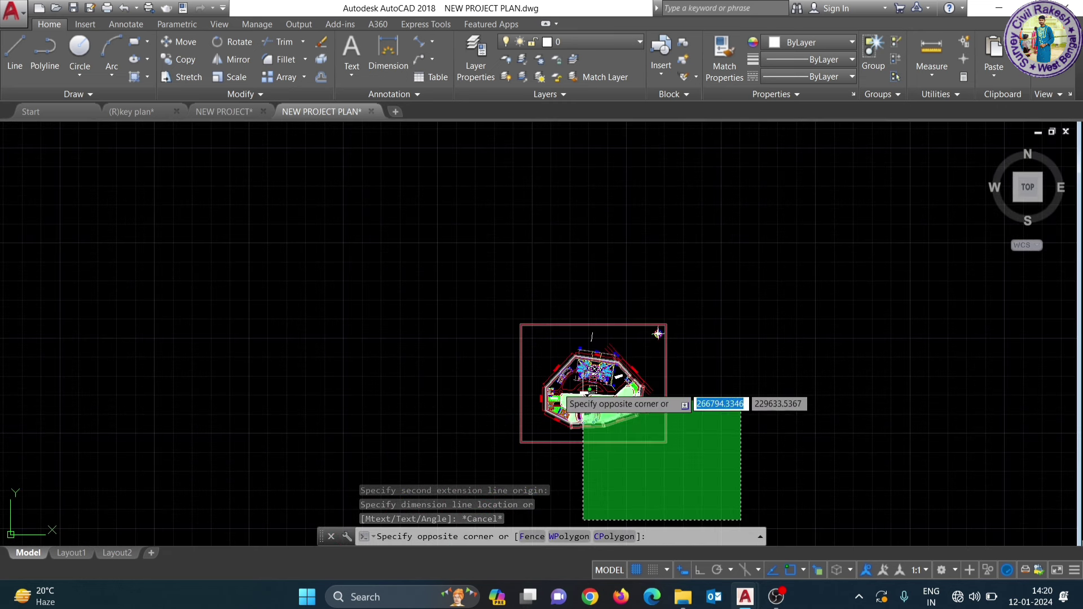
{"action": "left_click", "coordinate": [469, 349]}
{"action": "scroll", "coordinate": [648, 344], "scroll_direction": "up", "scroll_amount": 4}
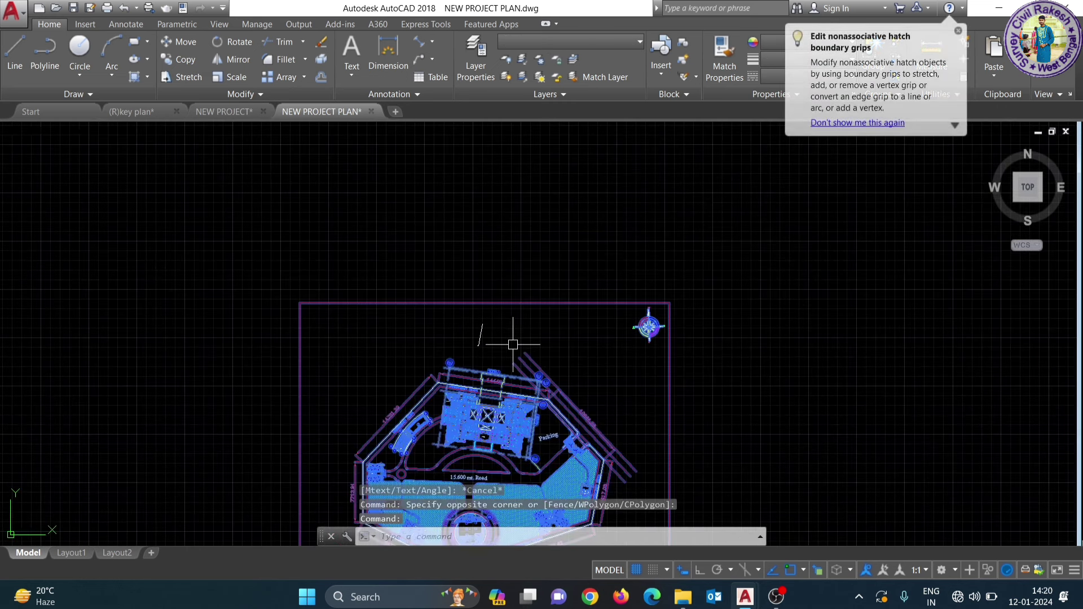
{"action": "scroll", "coordinate": [649, 328], "scroll_direction": "up", "scroll_amount": 3}
{"action": "middle_click_drag", "start_coordinate": [564, 316], "coordinate": [485, 346]}
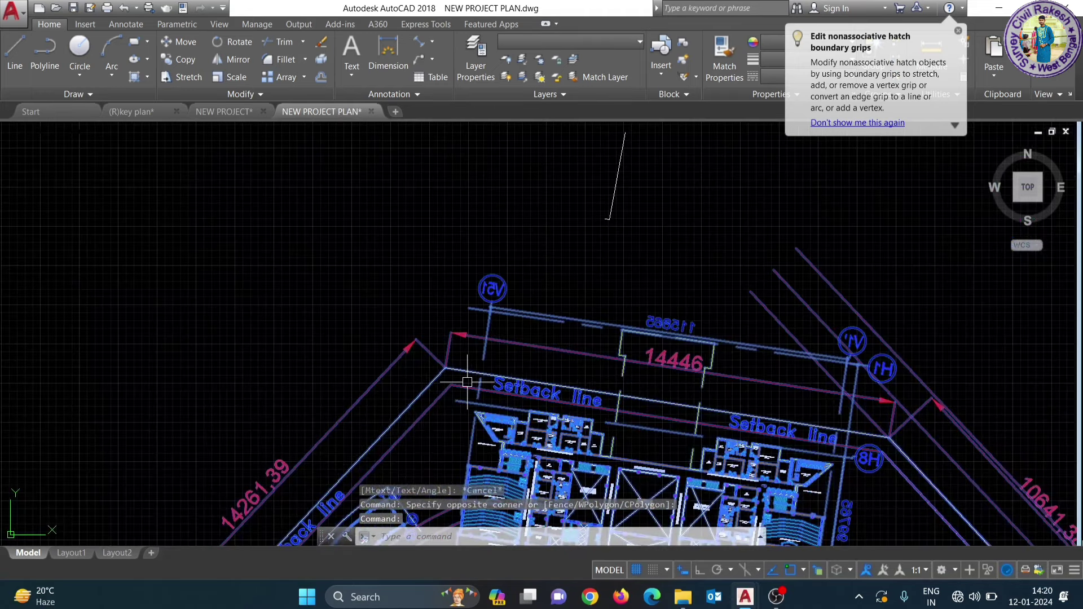
Step: With ALIGN, map the plot's left corner onto the polyline's corner as the first point pair
{"action": "type", "text": "Al"}
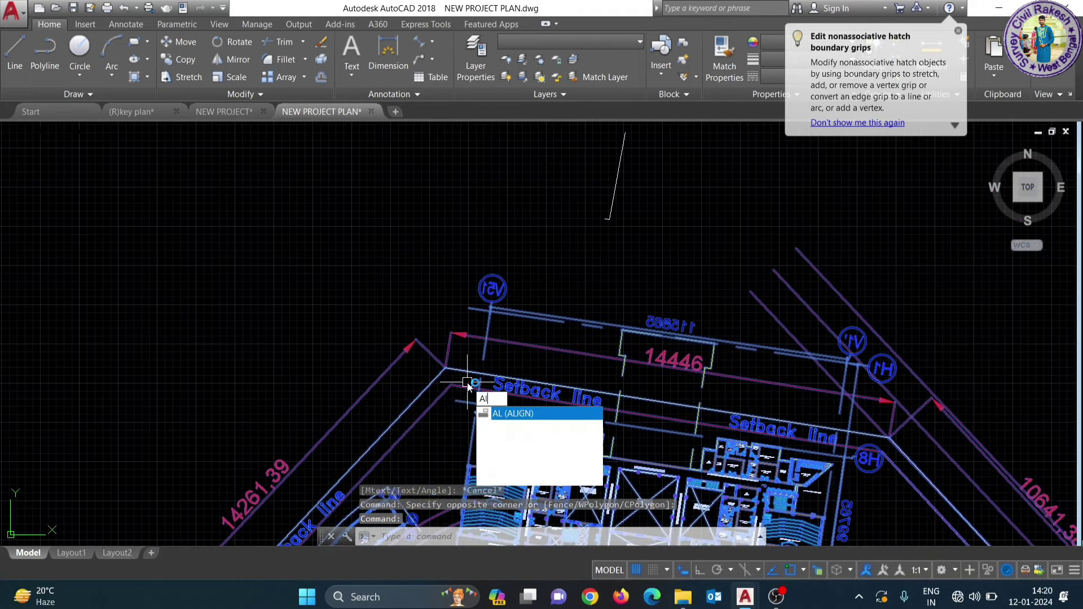
{"action": "key", "text": "Return"}
{"action": "scroll", "coordinate": [441, 375], "scroll_direction": "up", "scroll_amount": 3}
{"action": "scroll", "coordinate": [424, 400], "scroll_direction": "up", "scroll_amount": 2}
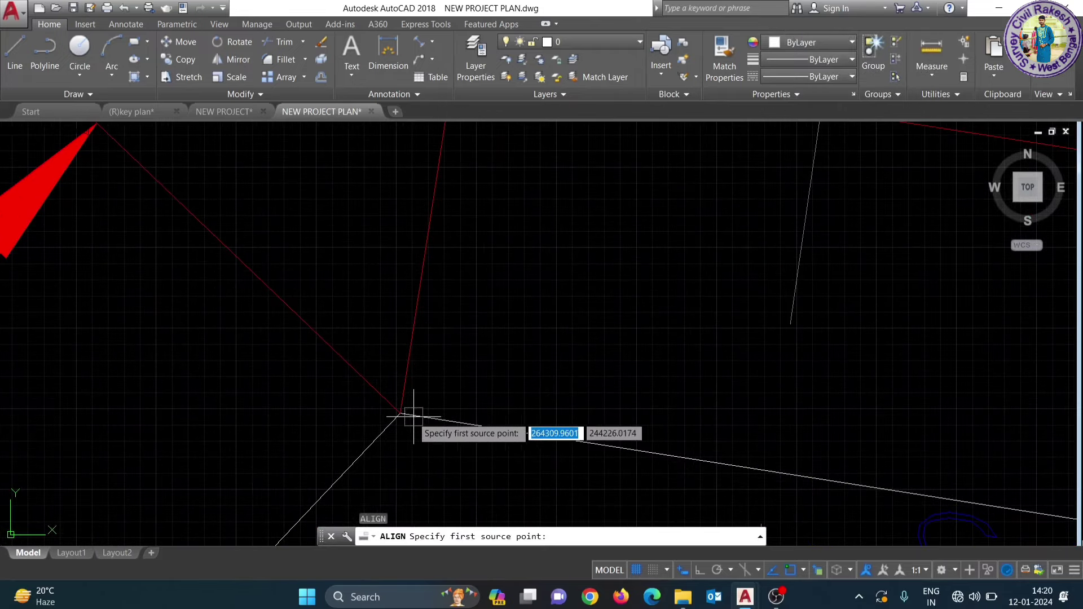
{"action": "left_click", "coordinate": [400, 413]}
{"action": "scroll", "coordinate": [406, 429], "scroll_direction": "down", "scroll_amount": 4}
{"action": "scroll", "coordinate": [665, 220], "scroll_direction": "up", "scroll_amount": 3}
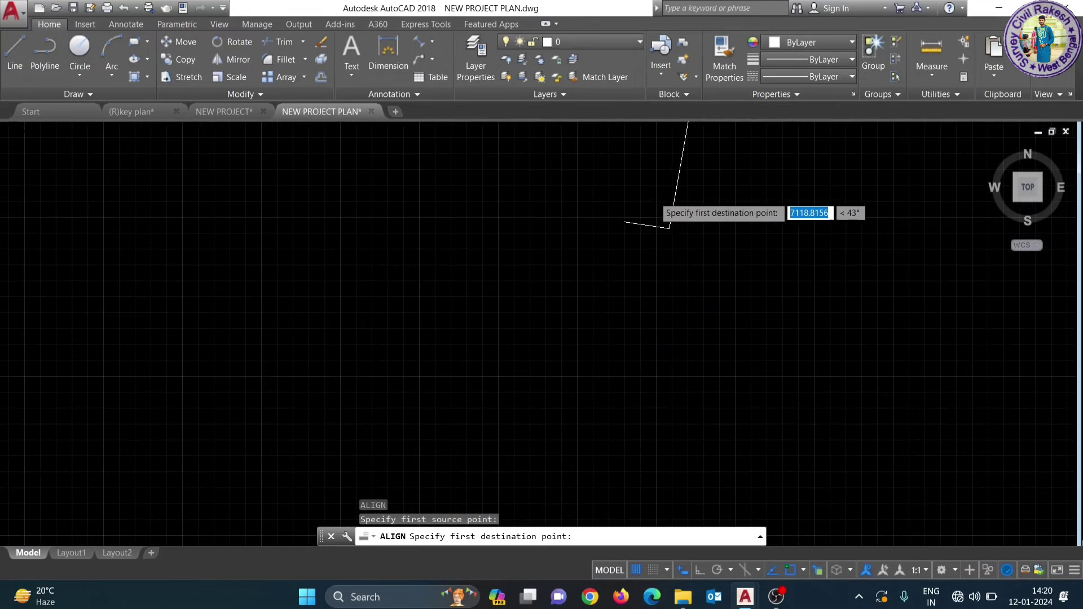
{"action": "scroll", "coordinate": [621, 242], "scroll_direction": "up", "scroll_amount": 2}
{"action": "left_click", "coordinate": [581, 265]}
Step: Map the plot's right corner onto the polyline's far end and scale objects to fit (Y)
{"action": "scroll", "coordinate": [492, 245], "scroll_direction": "down", "scroll_amount": 4}
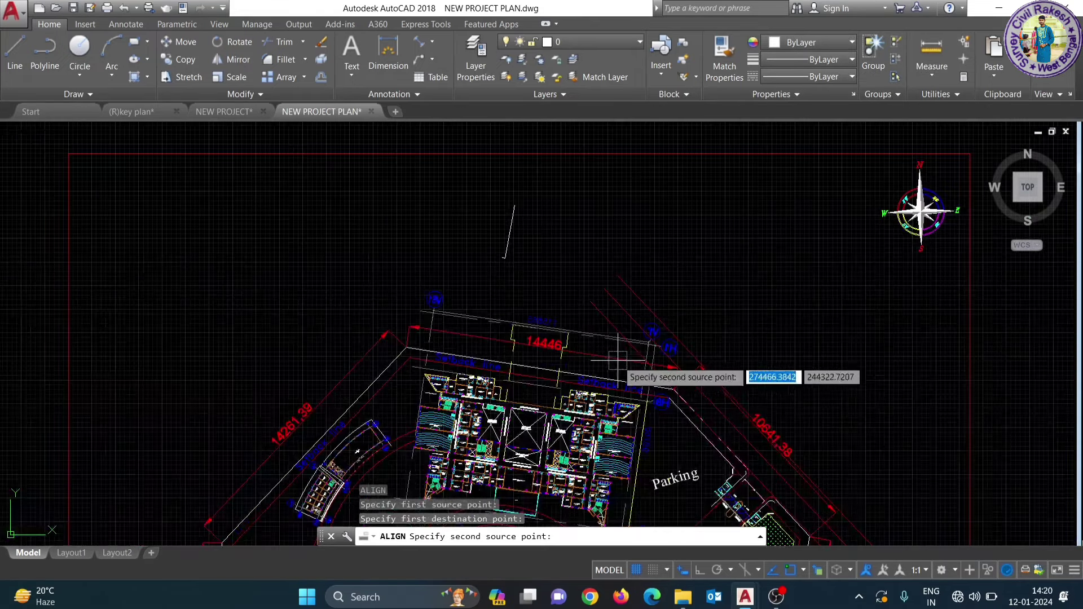
{"action": "scroll", "coordinate": [675, 392], "scroll_direction": "up", "scroll_amount": 3}
{"action": "scroll", "coordinate": [674, 392], "scroll_direction": "up", "scroll_amount": 2}
{"action": "scroll", "coordinate": [649, 361], "scroll_direction": "up", "scroll_amount": 2}
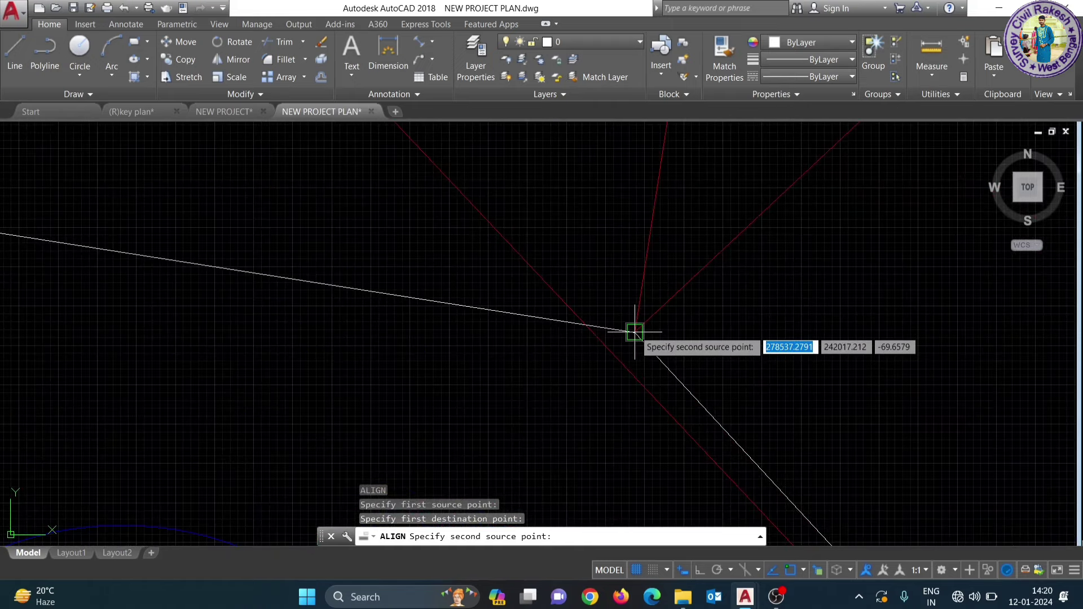
{"action": "left_click", "coordinate": [634, 329]}
{"action": "scroll", "coordinate": [620, 366], "scroll_direction": "up", "scroll_amount": 1}
{"action": "scroll", "coordinate": [564, 327], "scroll_direction": "down", "scroll_amount": 4}
{"action": "scroll", "coordinate": [434, 254], "scroll_direction": "up", "scroll_amount": 3}
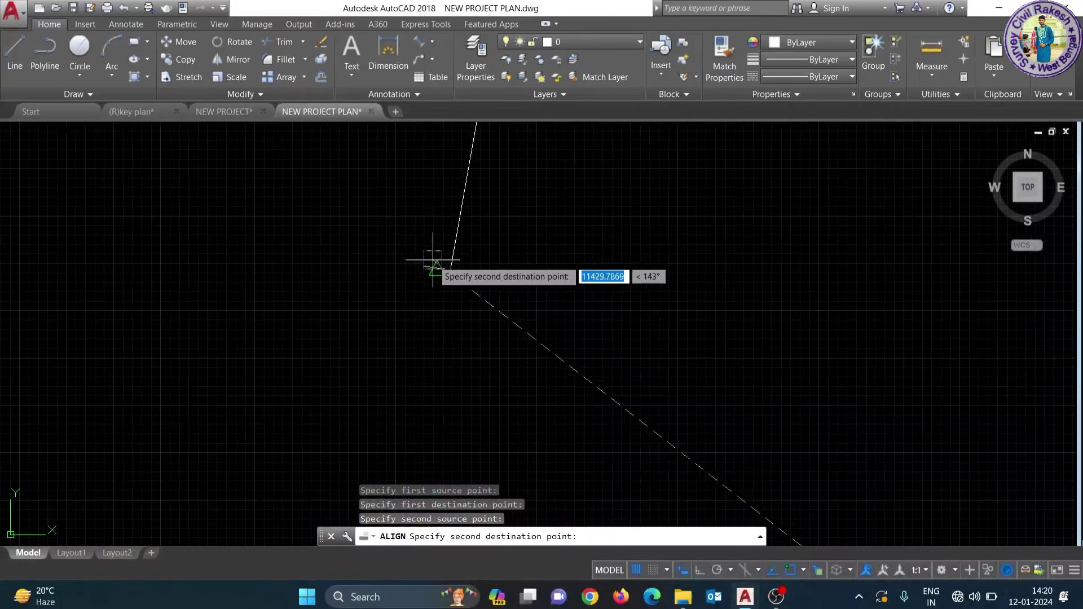
{"action": "scroll", "coordinate": [467, 289], "scroll_direction": "up", "scroll_amount": 2}
{"action": "left_click", "coordinate": [501, 295]}
{"action": "key", "text": "Return"}
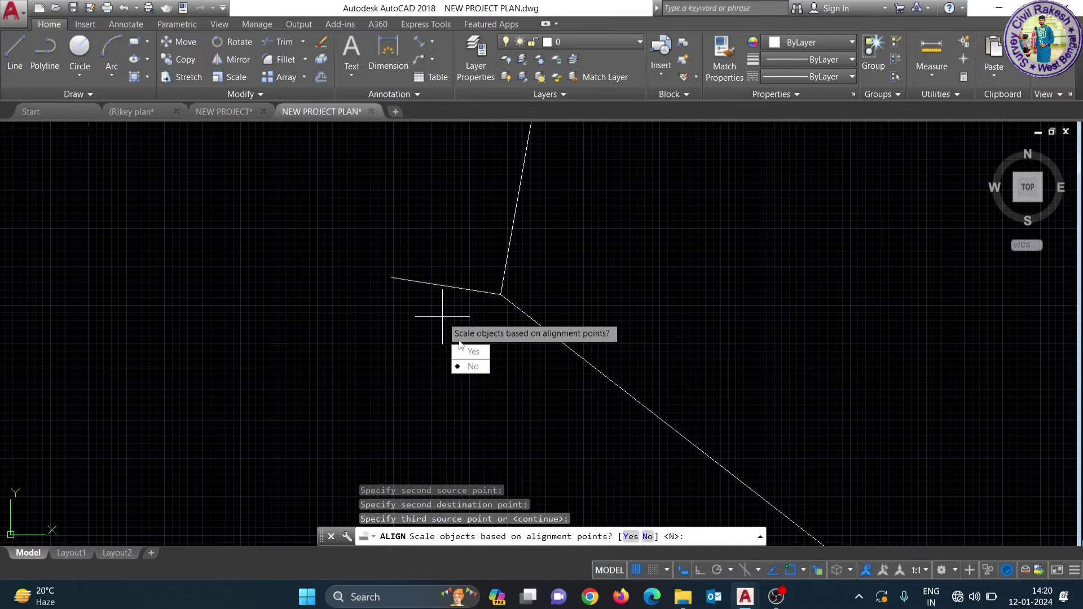
{"action": "type", "text": "Y"}
{"action": "key", "text": "Return"}
Step: Window-select the oversized red dimensions around the site plan and delete them
{"action": "scroll", "coordinate": [456, 330], "scroll_direction": "down", "scroll_amount": 3}
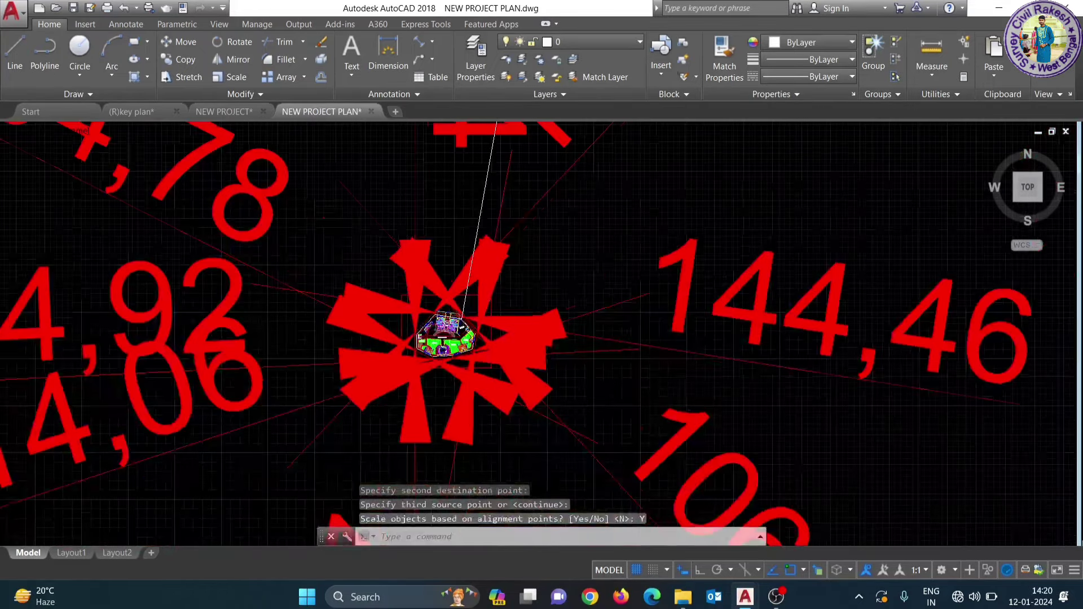
{"action": "scroll", "coordinate": [456, 330], "scroll_direction": "down", "scroll_amount": 3}
{"action": "scroll", "coordinate": [456, 330], "scroll_direction": "up", "scroll_amount": 3}
{"action": "scroll", "coordinate": [434, 323], "scroll_direction": "up", "scroll_amount": 3}
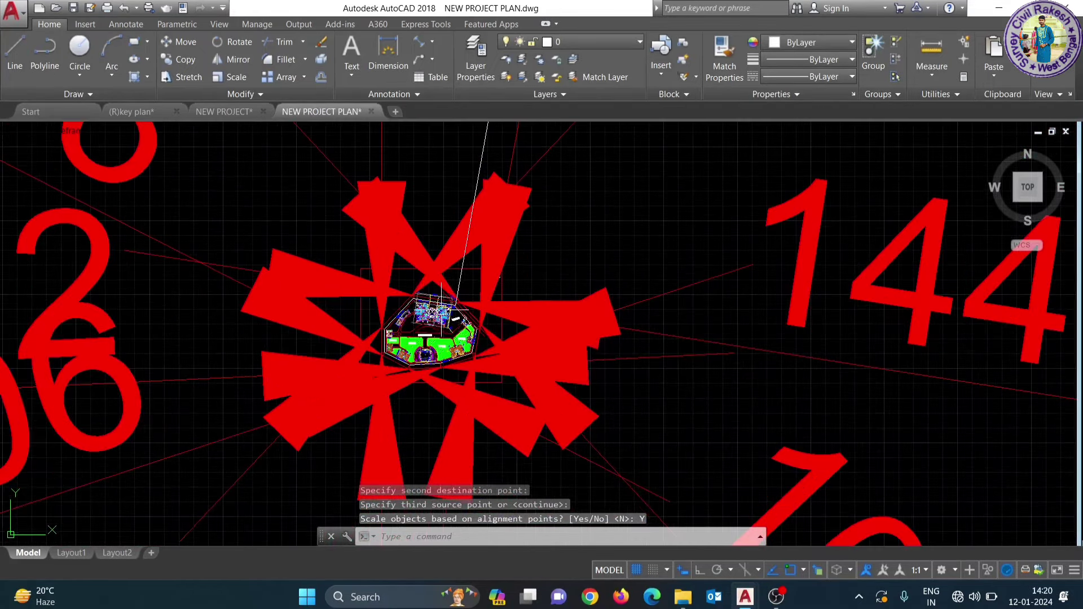
{"action": "scroll", "coordinate": [429, 310], "scroll_direction": "up", "scroll_amount": 3}
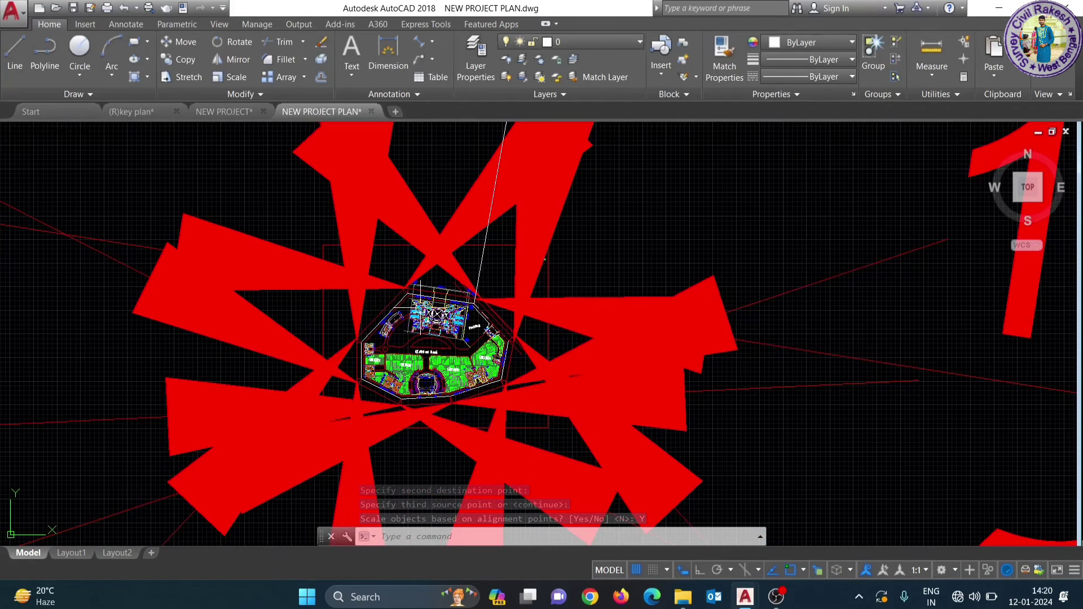
{"action": "scroll", "coordinate": [446, 291], "scroll_direction": "up", "scroll_amount": 5}
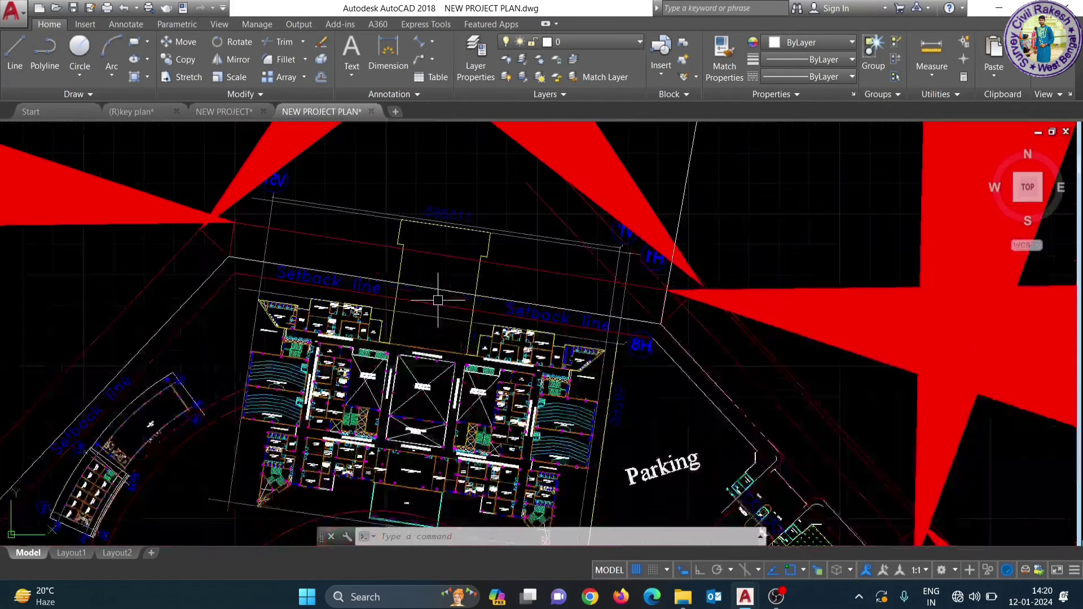
{"action": "scroll", "coordinate": [446, 300], "scroll_direction": "down", "scroll_amount": 4}
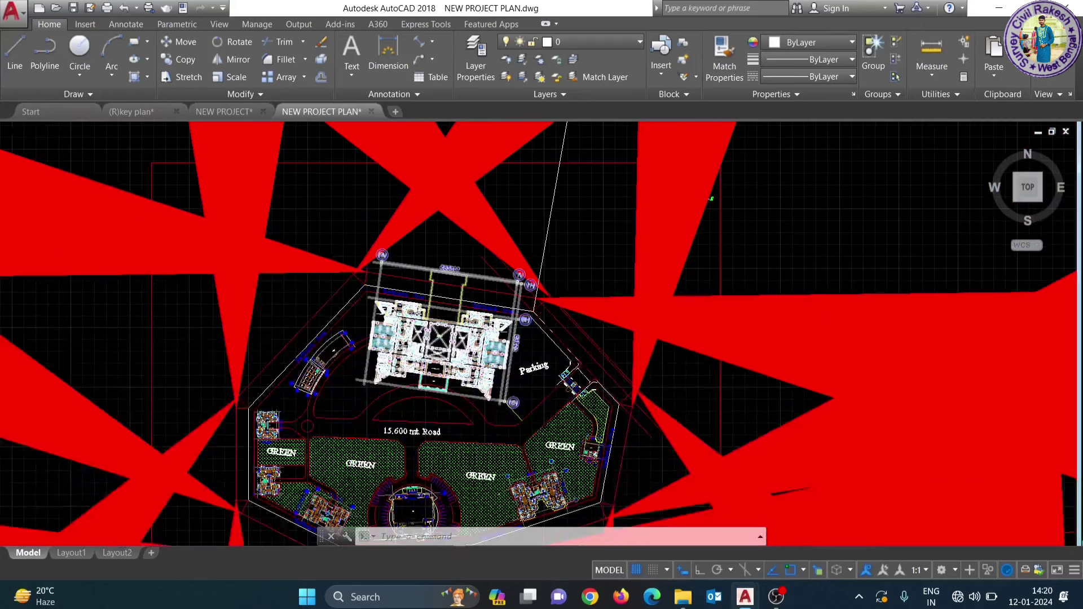
{"action": "scroll", "coordinate": [448, 304], "scroll_direction": "down", "scroll_amount": 5}
{"action": "scroll", "coordinate": [610, 392], "scroll_direction": "down", "scroll_amount": 4}
{"action": "left_click", "coordinate": [728, 435]}
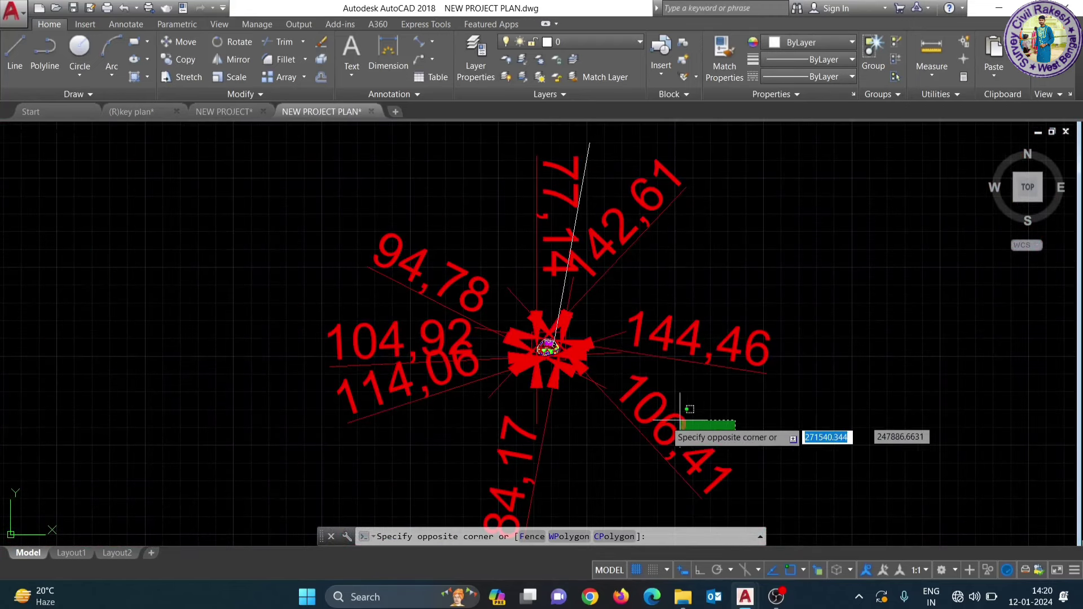
{"action": "left_click", "coordinate": [508, 394]}
{"action": "scroll", "coordinate": [547, 352], "scroll_direction": "up", "scroll_amount": 2}
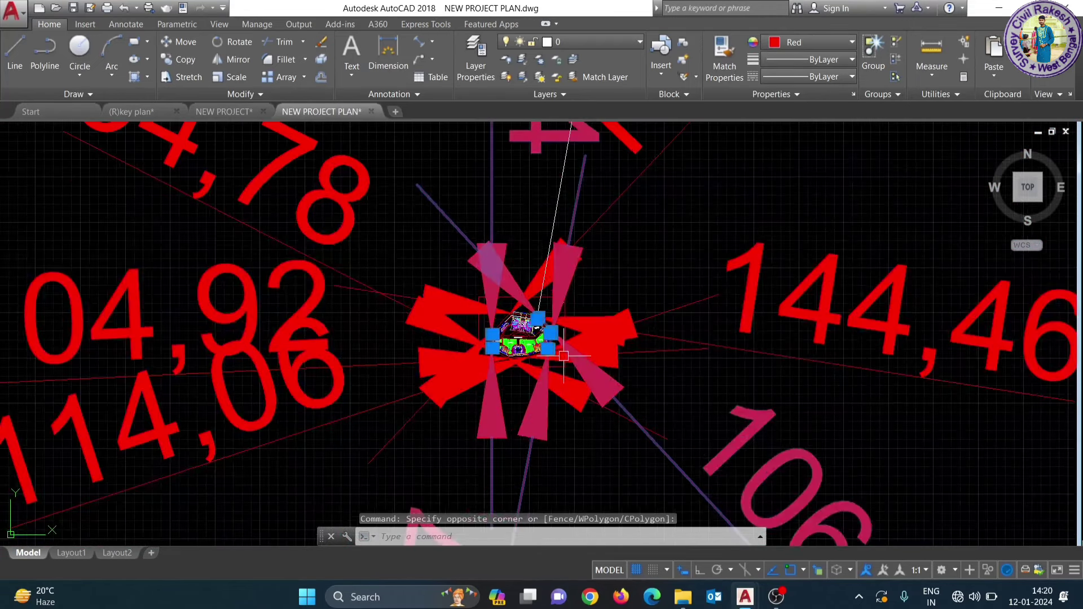
{"action": "scroll", "coordinate": [597, 344], "scroll_direction": "down", "scroll_amount": 2}
{"action": "key", "text": "Delete"}
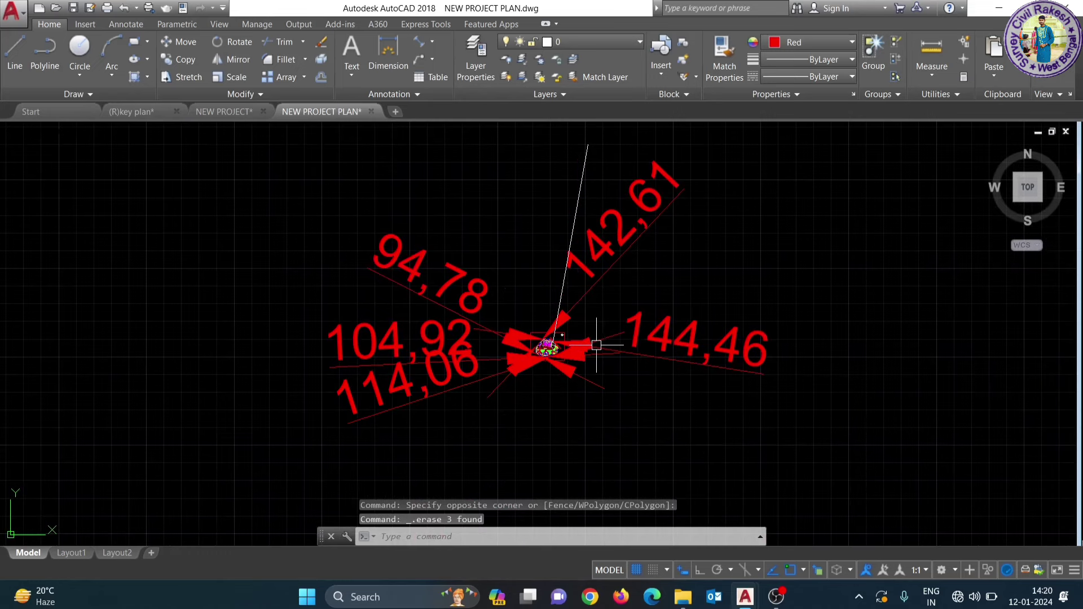
Step: Erase the remaining red dimensions, such as 144,46, using Select Similar
{"action": "left_click", "coordinate": [648, 430]}
{"action": "left_click", "coordinate": [624, 303]}
{"action": "right_click", "coordinate": [632, 316]}
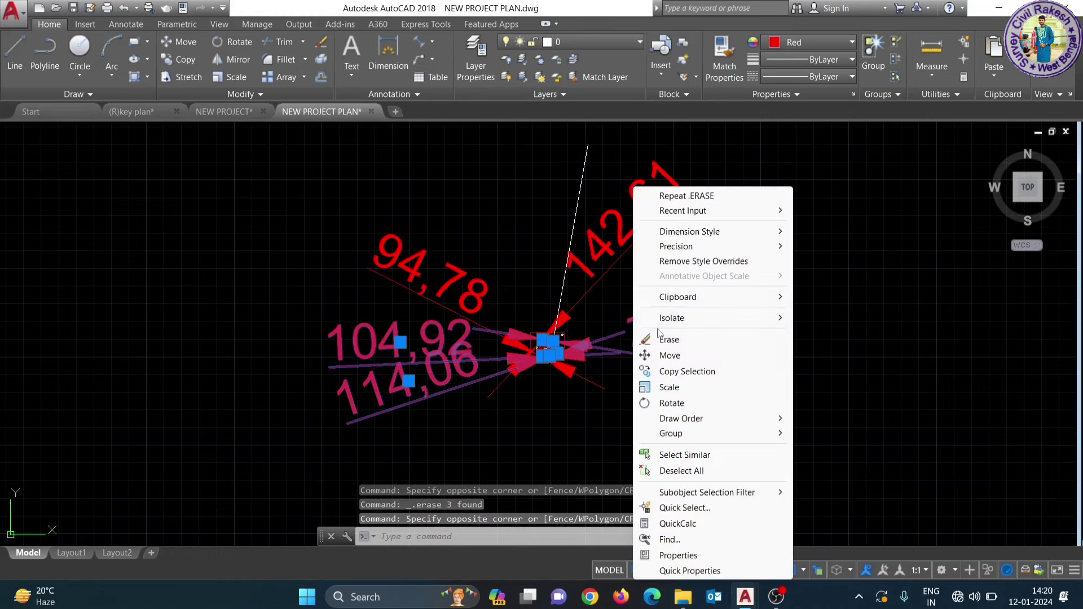
{"action": "left_click", "coordinate": [823, 359]}
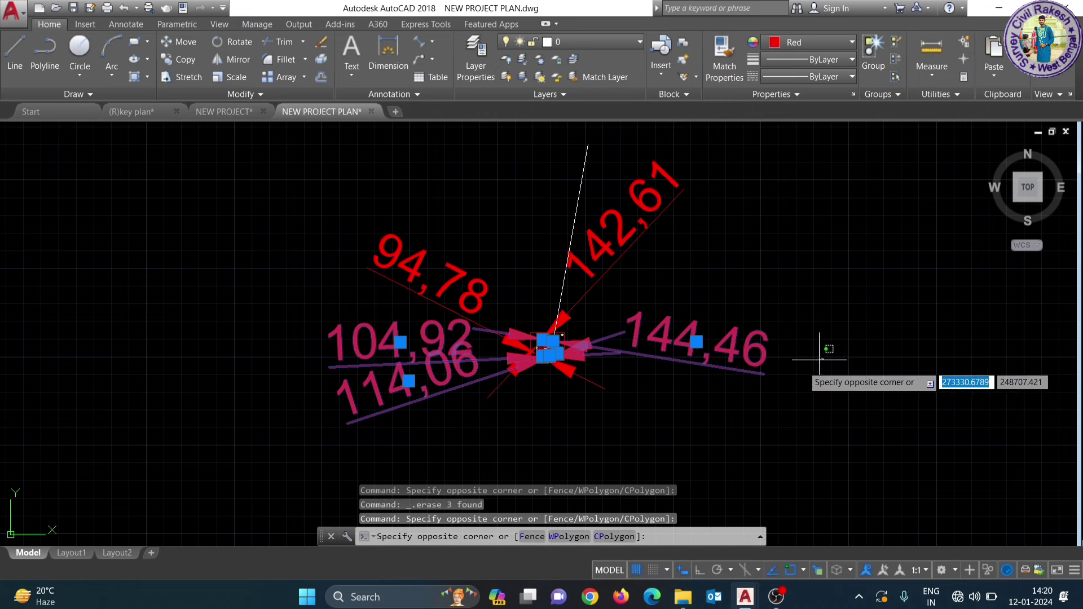
{"action": "left_click", "coordinate": [696, 319]}
{"action": "right_click", "coordinate": [706, 350]}
{"action": "left_click", "coordinate": [763, 455]}
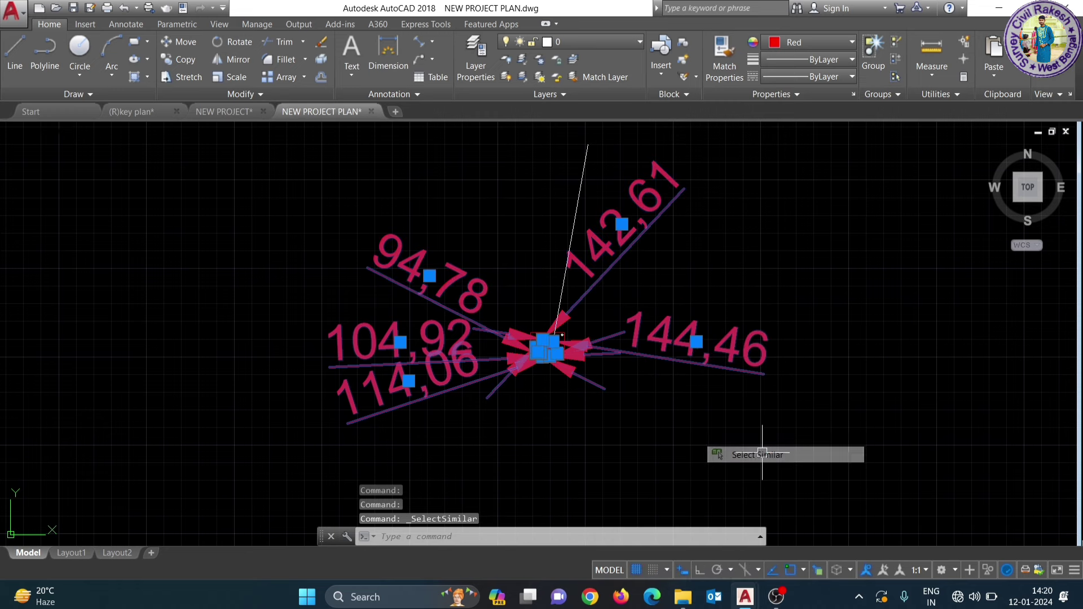
{"action": "key", "text": "Delete"}
Step: Delete the stray polyline beside the building
{"action": "scroll", "coordinate": [509, 327], "scroll_direction": "up", "scroll_amount": 2}
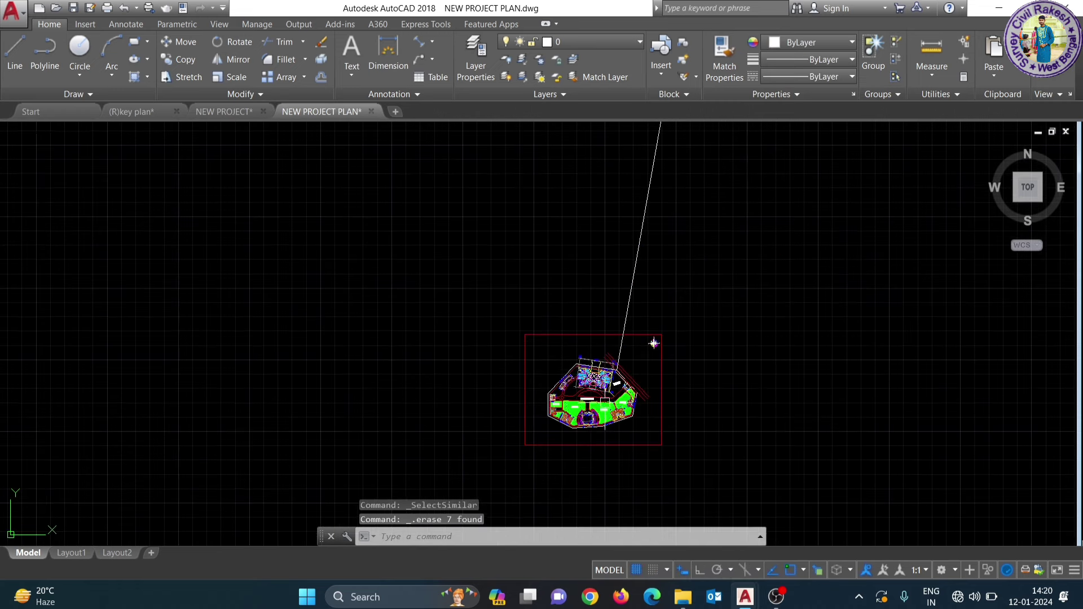
{"action": "scroll", "coordinate": [509, 327], "scroll_direction": "up", "scroll_amount": 3}
{"action": "scroll", "coordinate": [508, 327], "scroll_direction": "up", "scroll_amount": 2}
{"action": "scroll", "coordinate": [508, 327], "scroll_direction": "up", "scroll_amount": 1}
{"action": "scroll", "coordinate": [626, 212], "scroll_direction": "down", "scroll_amount": 4}
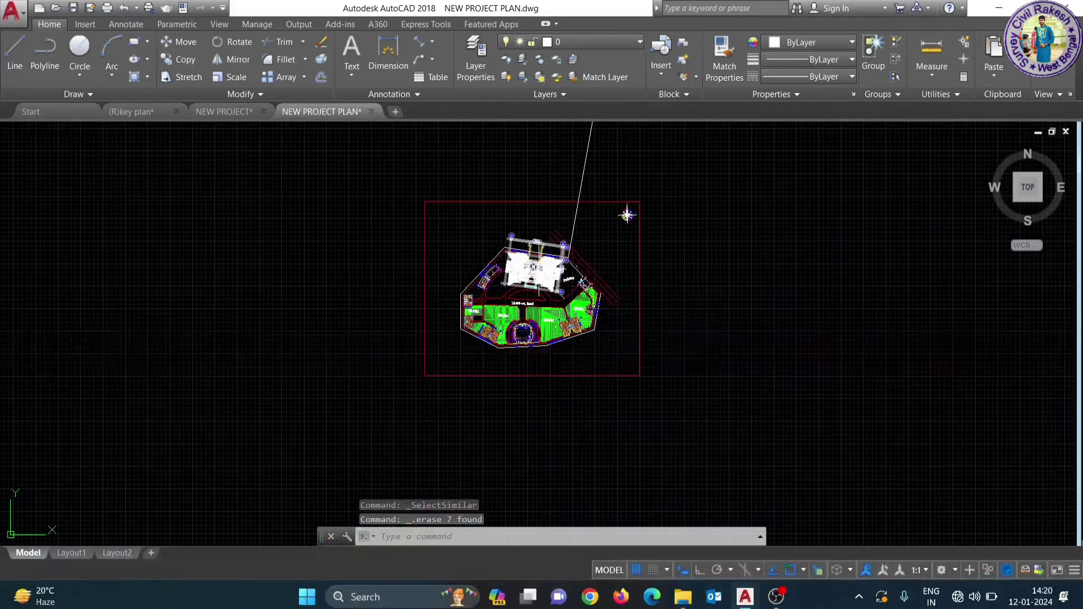
{"action": "scroll", "coordinate": [581, 211], "scroll_direction": "up", "scroll_amount": 3}
{"action": "left_click", "coordinate": [582, 211]}
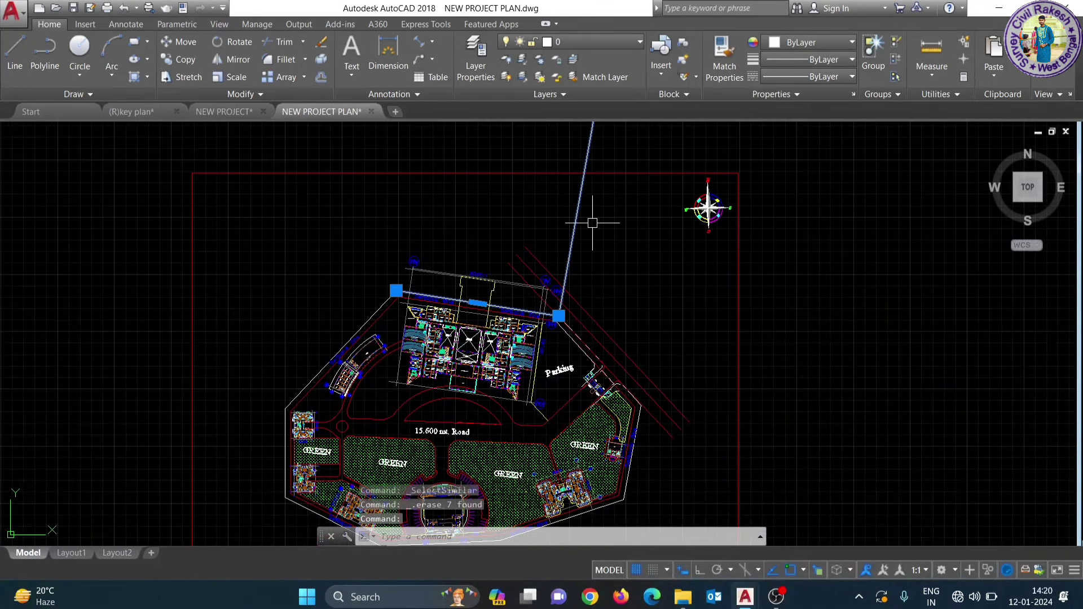
{"action": "key", "text": "Delete"}
{"action": "scroll", "coordinate": [577, 254], "scroll_direction": "down", "scroll_amount": 3}
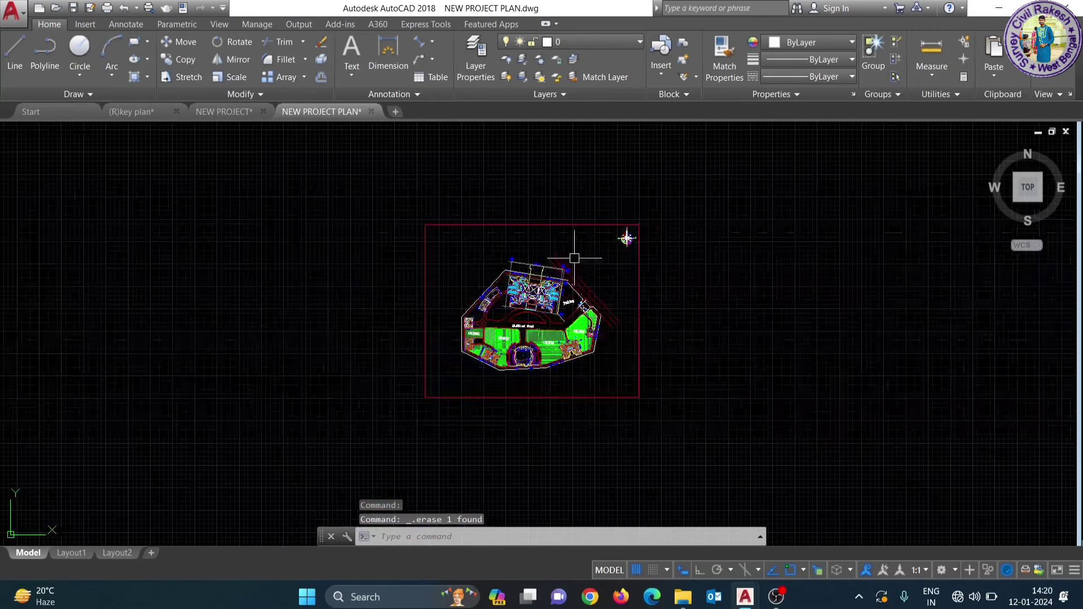
{"action": "scroll", "coordinate": [627, 235], "scroll_direction": "down", "scroll_amount": 4}
Step: Copy the whole 194-object site plan with a base point, then go to (R)key plan
{"action": "left_click", "coordinate": [672, 324]}
{"action": "left_click", "coordinate": [473, 217]}
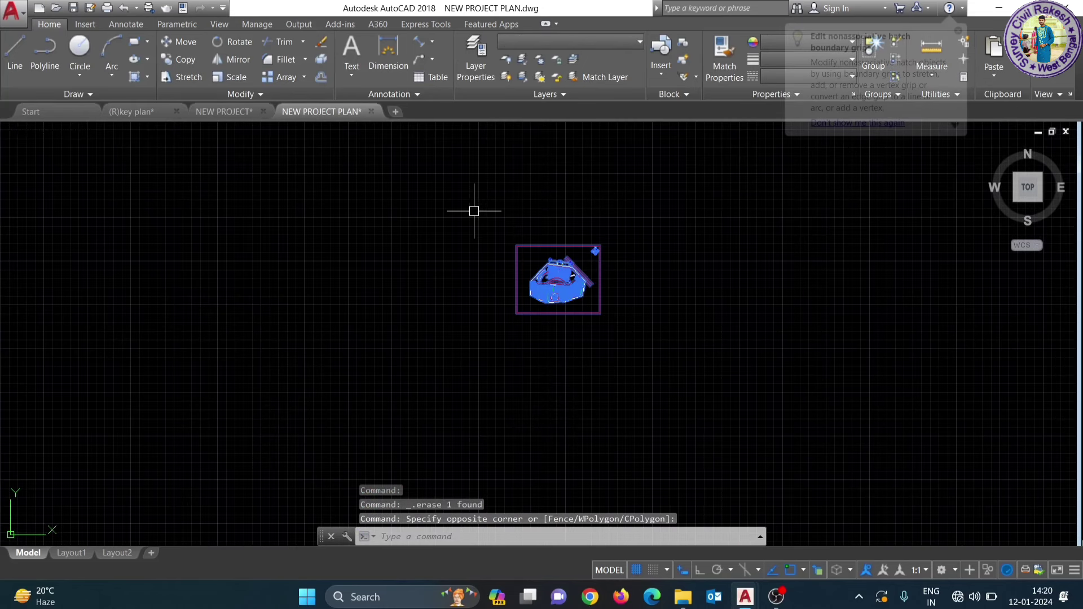
{"action": "left_click", "coordinate": [657, 313]}
{"action": "right_click", "coordinate": [322, 187]}
{"action": "mouse_move", "coordinate": [367, 232]}
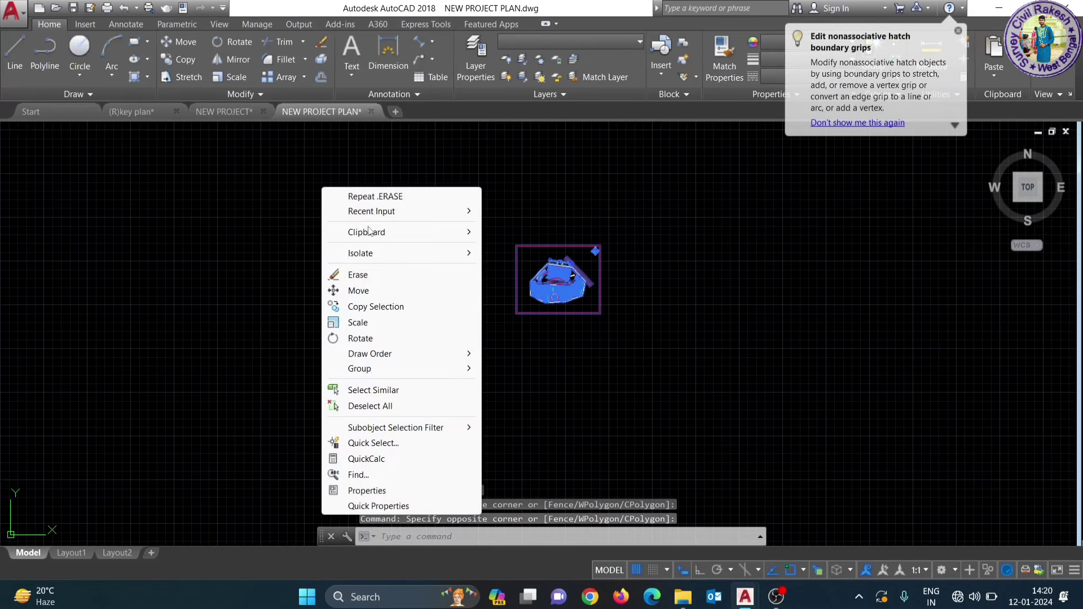
{"action": "left_click", "coordinate": [555, 265]}
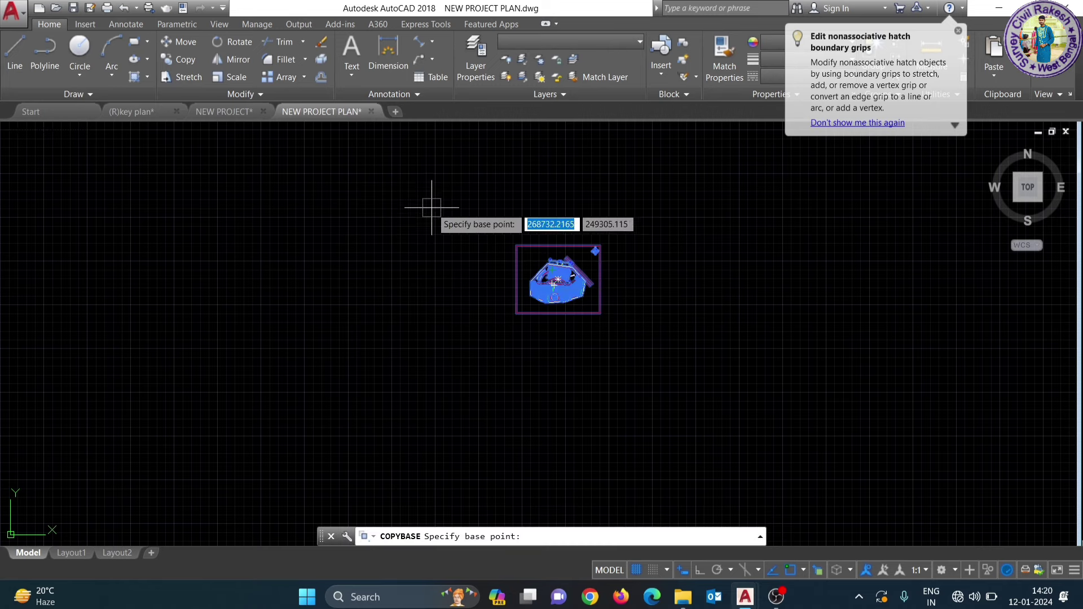
{"action": "left_click", "coordinate": [497, 262]}
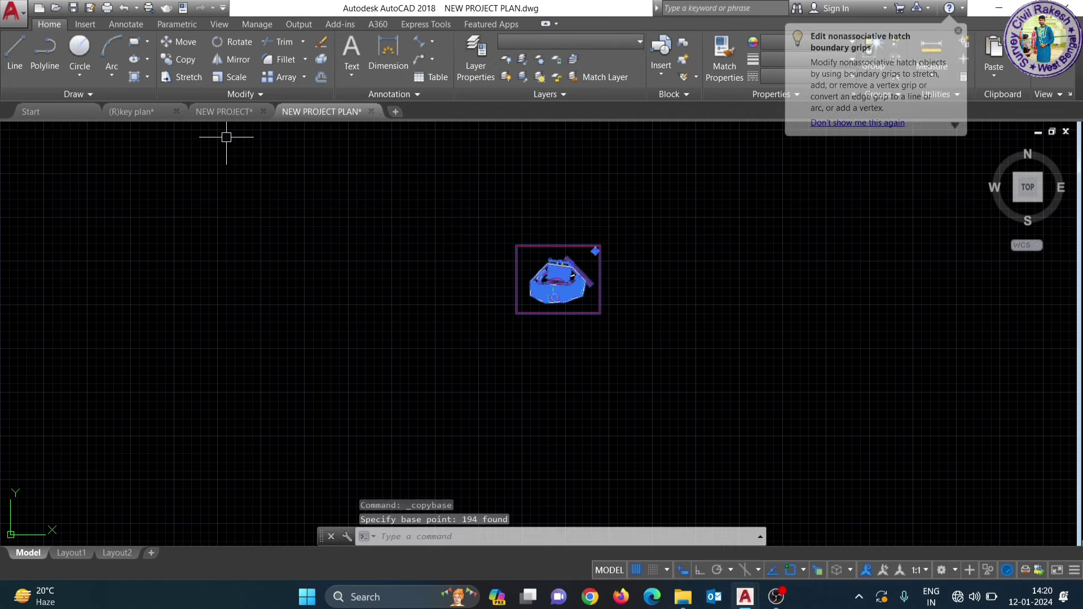
{"action": "left_click", "coordinate": [154, 116]}
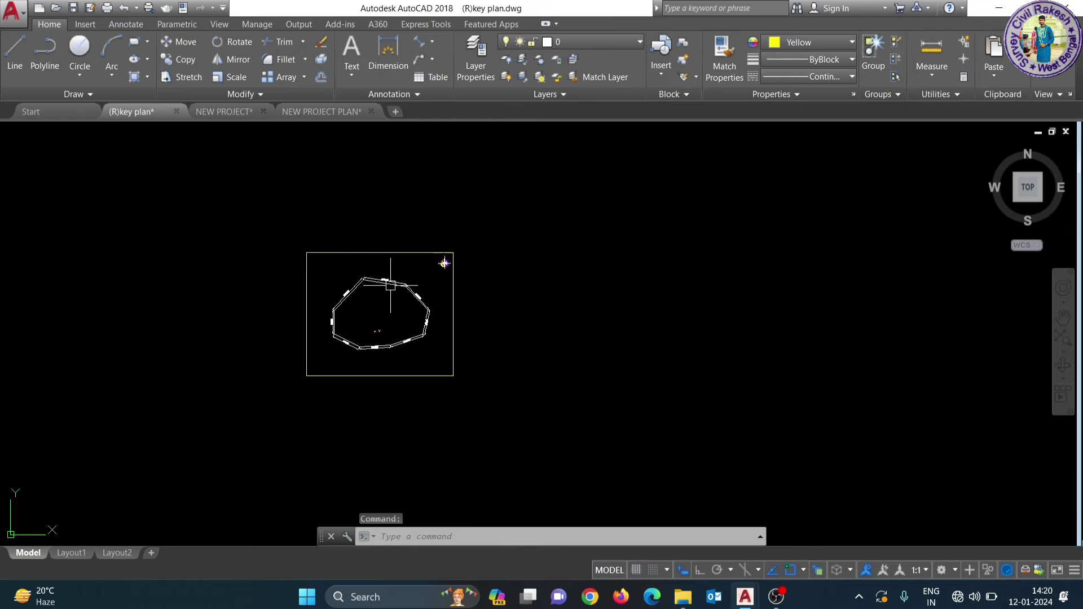
Step: Paste the site plan as a block to the right of the key plan boundary
{"action": "scroll", "coordinate": [387, 290], "scroll_direction": "down", "scroll_amount": 2}
{"action": "right_click", "coordinate": [531, 290]}
{"action": "mouse_move", "coordinate": [562, 309]}
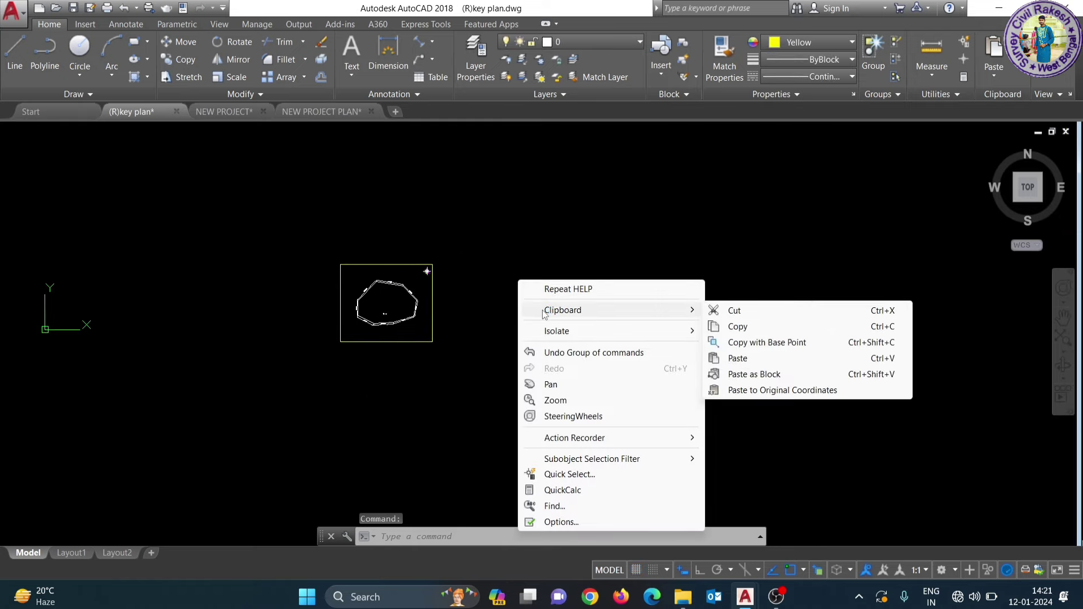
{"action": "left_click", "coordinate": [757, 375]}
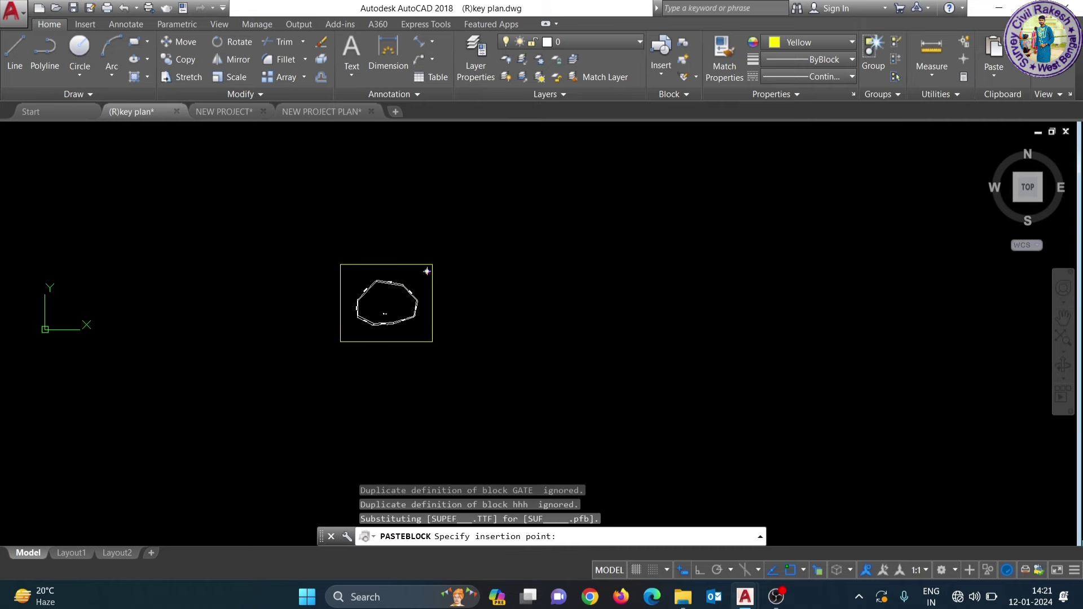
{"action": "left_click", "coordinate": [542, 331]}
Step: In NEW PROJECT, select the contour grid drawing and copy it with a base point
{"action": "left_click", "coordinate": [228, 114]}
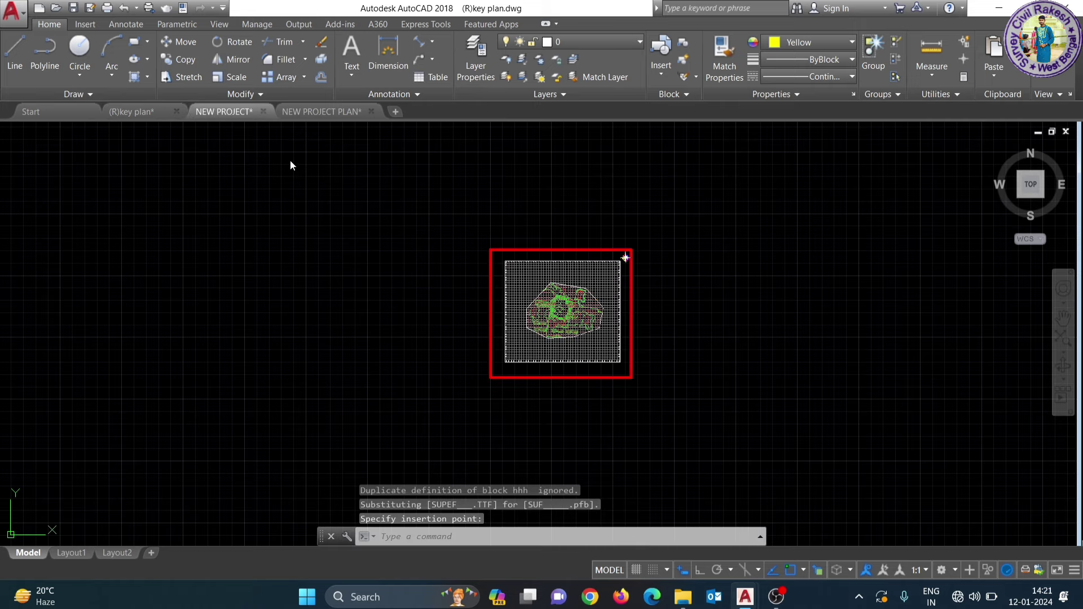
{"action": "left_click", "coordinate": [684, 422]}
{"action": "left_click", "coordinate": [408, 228]}
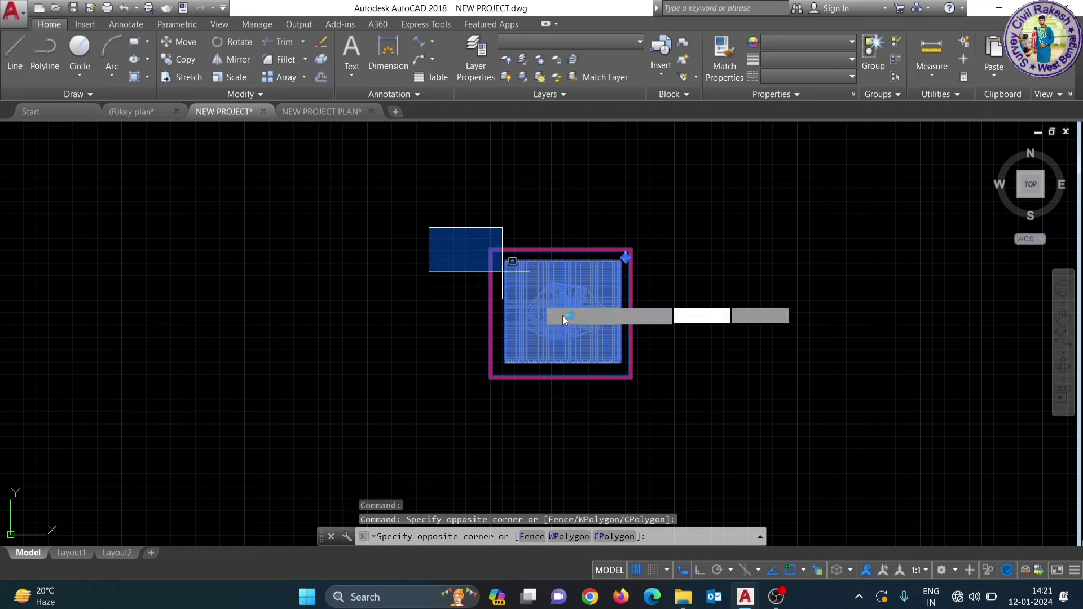
{"action": "left_click", "coordinate": [728, 440]}
{"action": "right_click", "coordinate": [727, 355]}
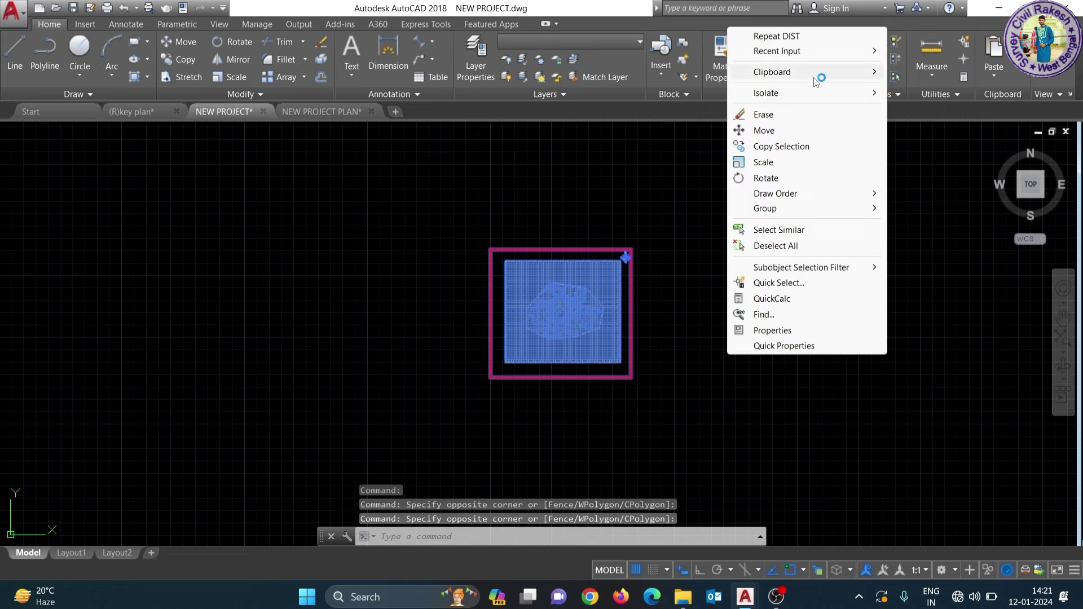
{"action": "mouse_move", "coordinate": [772, 72]}
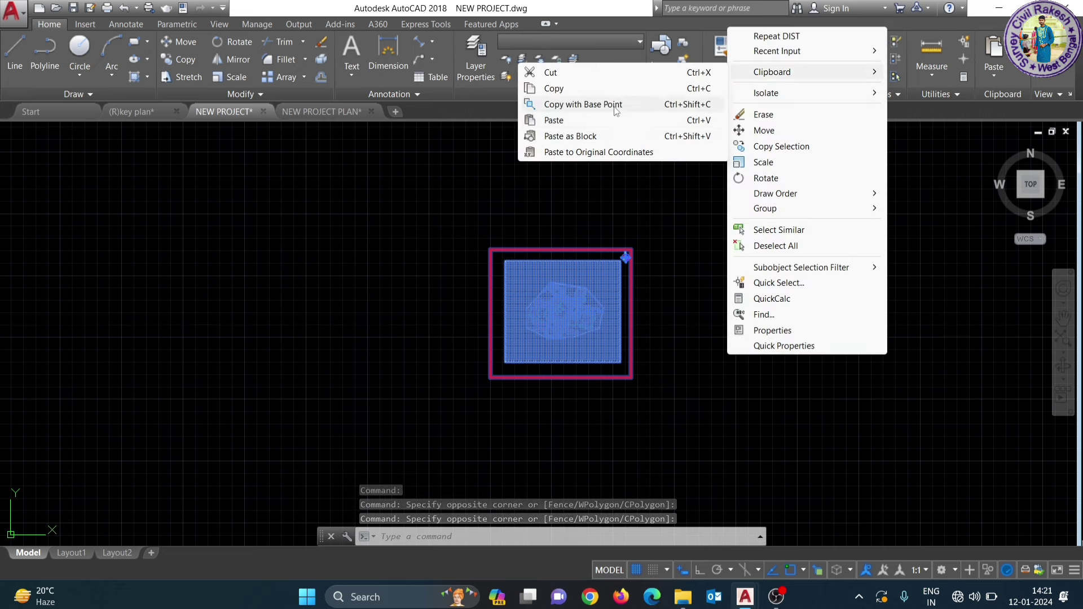
{"action": "left_click", "coordinate": [627, 104]}
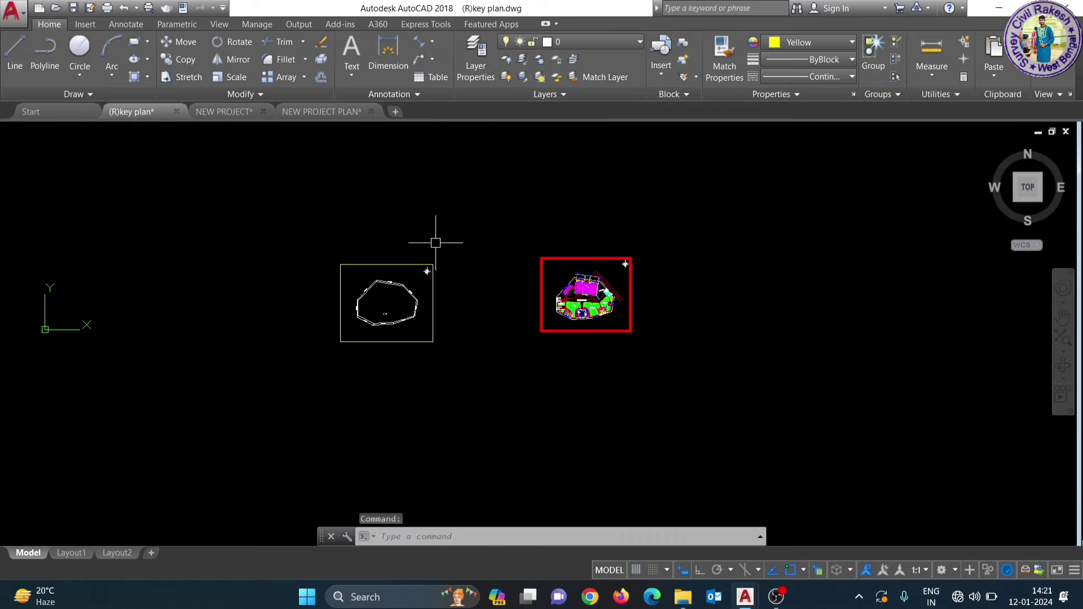
{"action": "right_click", "coordinate": [462, 242]}
{"action": "mouse_move", "coordinate": [506, 286]}
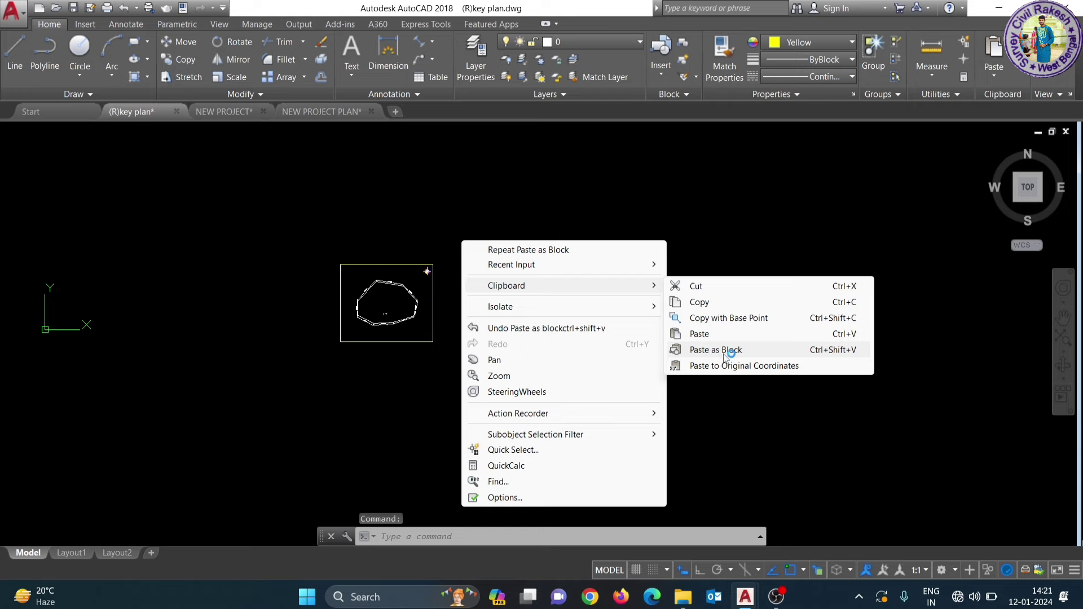
{"action": "left_click", "coordinate": [725, 354]}
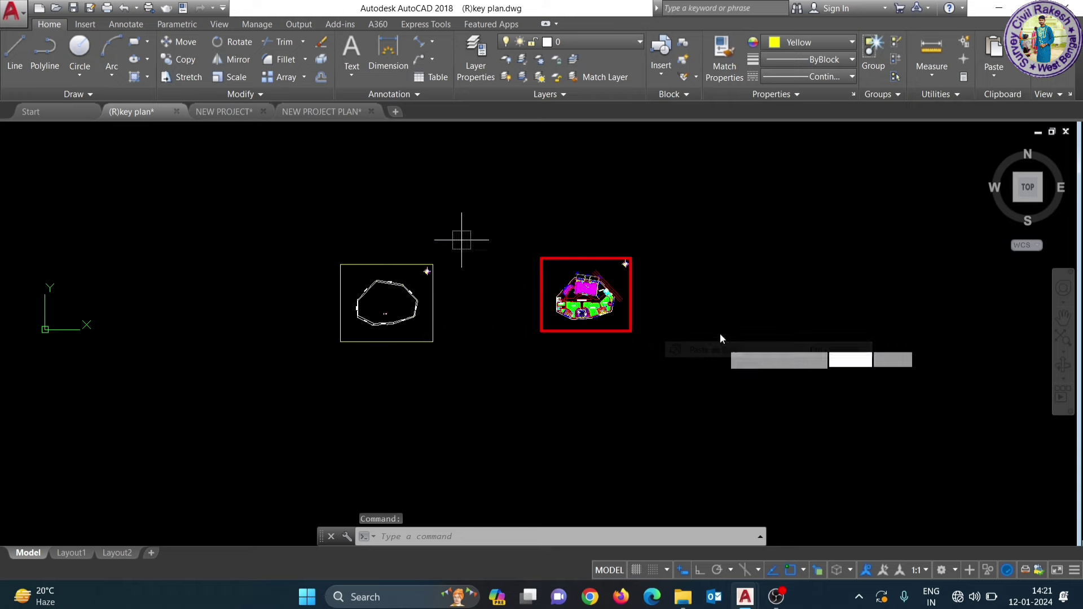
{"action": "left_click", "coordinate": [347, 276]}
{"action": "middle_click_drag", "start_coordinate": [251, 291], "coordinate": [415, 307]}
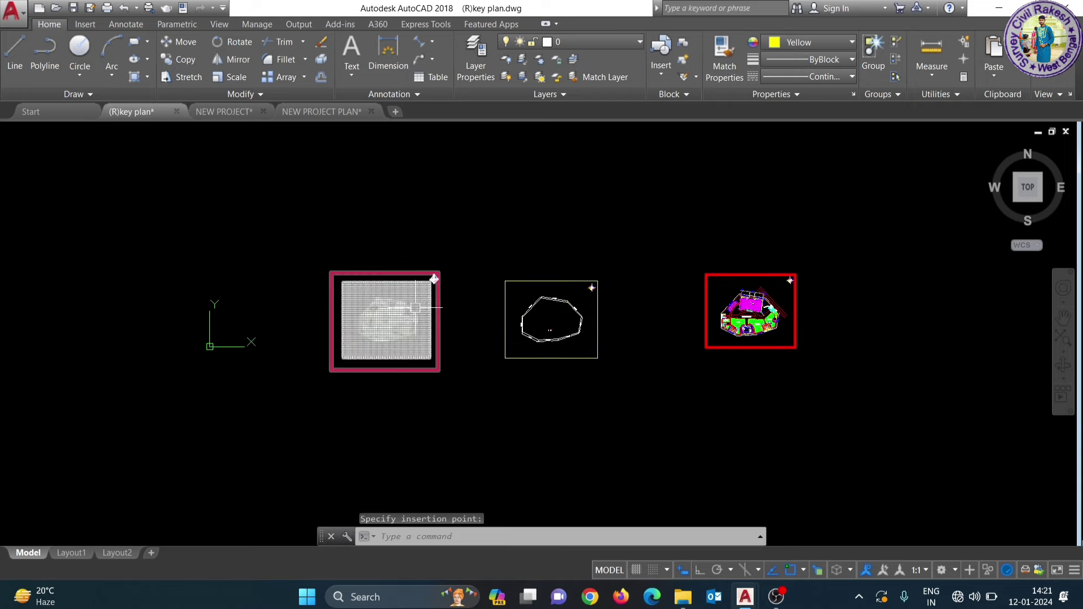
{"action": "scroll", "coordinate": [416, 308], "scroll_direction": "up", "scroll_amount": 6}
{"action": "scroll", "coordinate": [377, 291], "scroll_direction": "down", "scroll_amount": 2}
{"action": "scroll", "coordinate": [377, 290], "scroll_direction": "down", "scroll_amount": 8}
{"action": "mouse_move", "coordinate": [432, 218]}
{"action": "middle_mouse_down"}
{"action": "mouse_move", "coordinate": [446, 223]}
{"action": "mouse_move", "coordinate": [450, 275]}
{"action": "middle_mouse_up"}
{"action": "scroll", "coordinate": [415, 242], "scroll_direction": "up", "scroll_amount": 2}
{"action": "scroll", "coordinate": [407, 220], "scroll_direction": "up", "scroll_amount": 3}
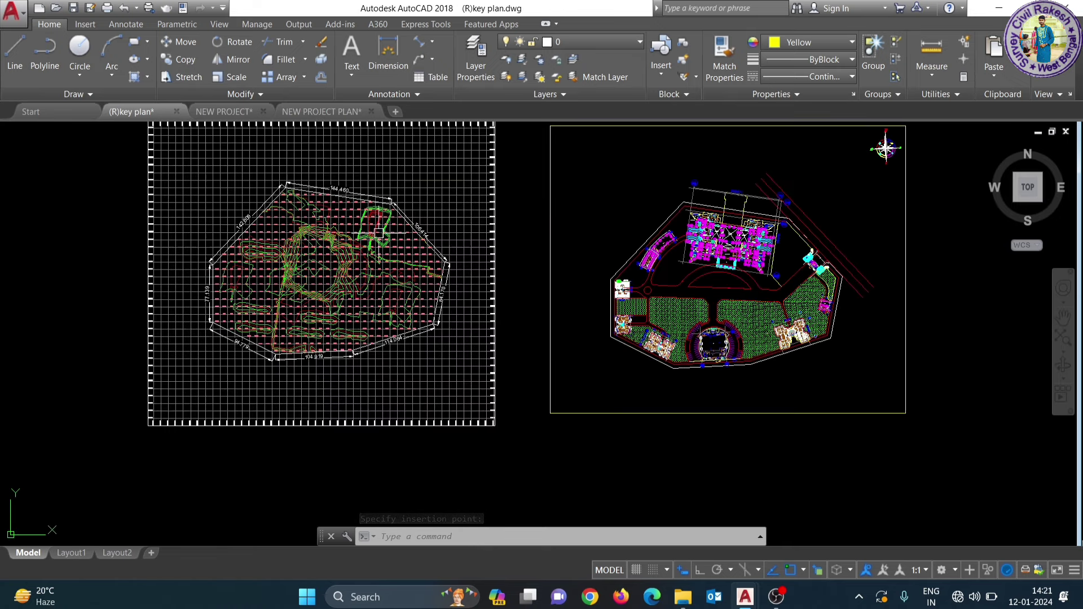
{"action": "scroll", "coordinate": [401, 220], "scroll_direction": "up", "scroll_amount": 2}
{"action": "scroll", "coordinate": [400, 220], "scroll_direction": "up", "scroll_amount": 2}
{"action": "scroll", "coordinate": [617, 337], "scroll_direction": "down", "scroll_amount": 5}
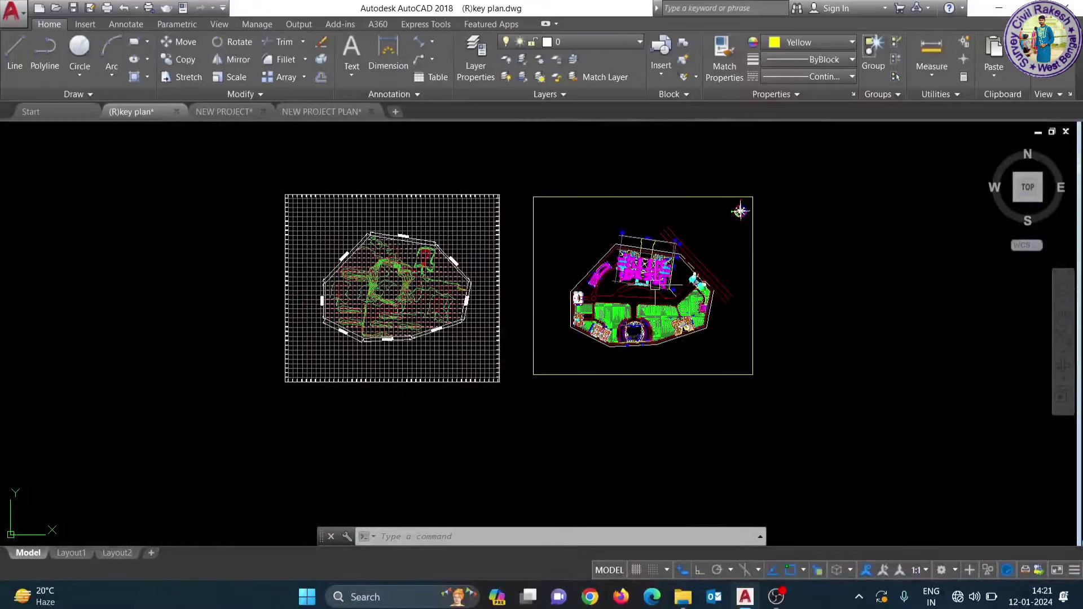
{"action": "scroll", "coordinate": [786, 170], "scroll_direction": "up", "scroll_amount": 1}
{"action": "scroll", "coordinate": [786, 169], "scroll_direction": "up", "scroll_amount": 4}
{"action": "scroll", "coordinate": [391, 271], "scroll_direction": "down", "scroll_amount": 3}
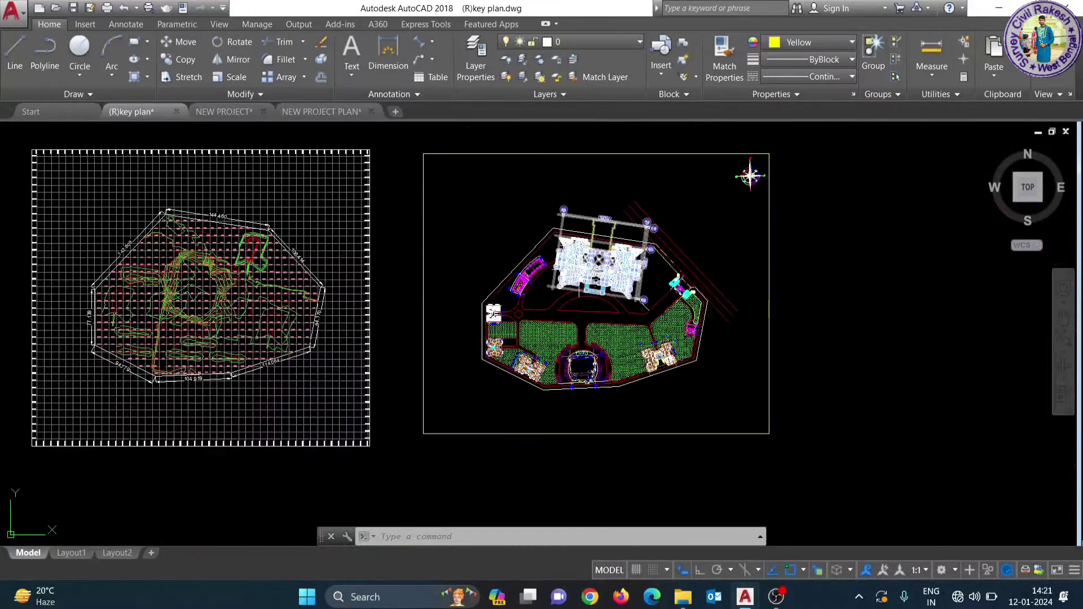
{"action": "scroll", "coordinate": [750, 175], "scroll_direction": "down", "scroll_amount": 3}
{"action": "scroll", "coordinate": [464, 254], "scroll_direction": "down", "scroll_amount": 2}
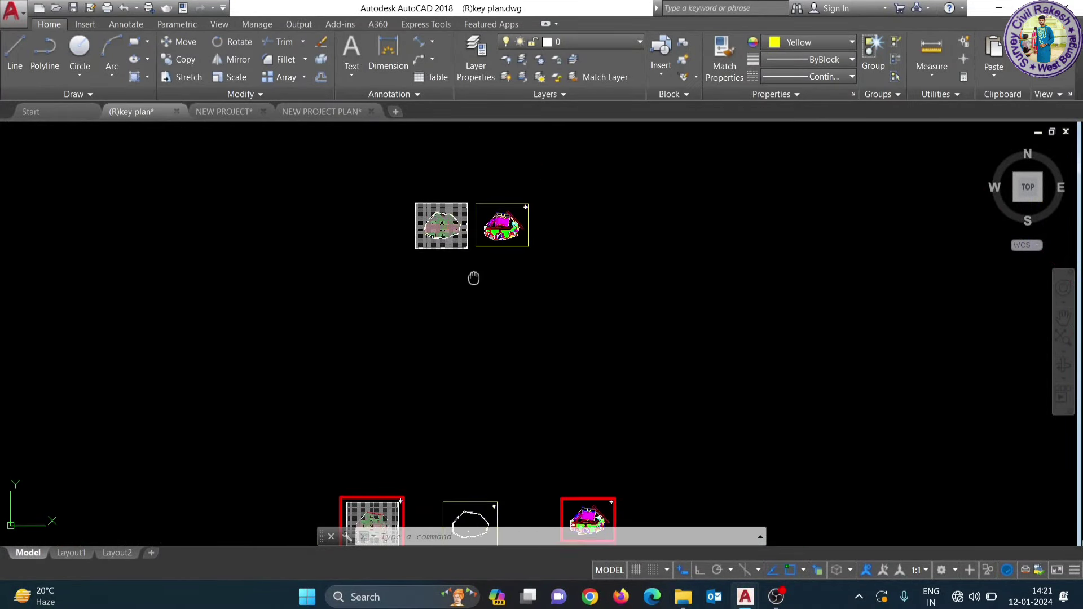
{"action": "middle_click_drag", "start_coordinate": [471, 399], "coordinate": [500, 299]}
{"action": "middle_click_drag", "start_coordinate": [478, 407], "coordinate": [484, 339]}
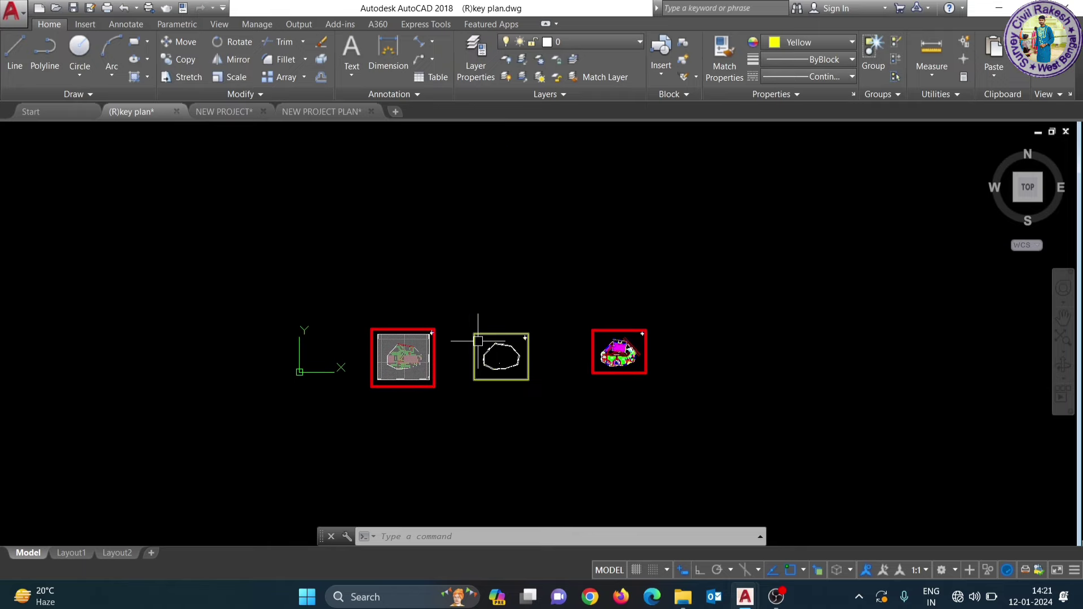
{"action": "scroll", "coordinate": [501, 384], "scroll_direction": "up", "scroll_amount": 4}
{"action": "scroll", "coordinate": [501, 363], "scroll_direction": "up", "scroll_amount": 2}
{"action": "scroll", "coordinate": [490, 288], "scroll_direction": "up", "scroll_amount": 2}
{"action": "scroll", "coordinate": [491, 287], "scroll_direction": "up", "scroll_amount": 2}
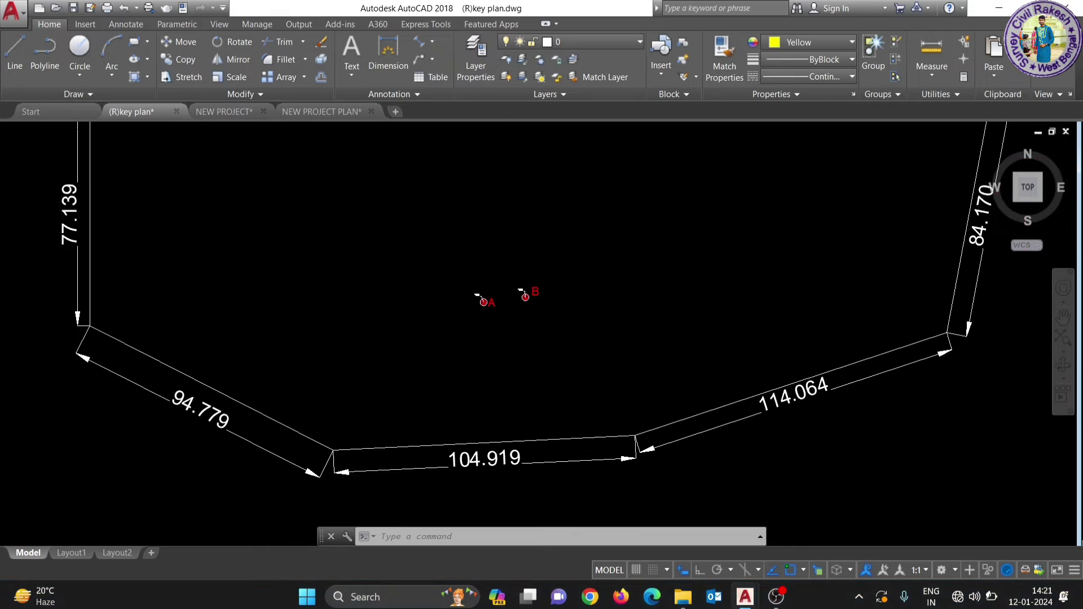
{"action": "scroll", "coordinate": [485, 305], "scroll_direction": "up", "scroll_amount": 3}
{"action": "scroll", "coordinate": [483, 317], "scroll_direction": "down", "scroll_amount": 3}
{"action": "scroll", "coordinate": [491, 318], "scroll_direction": "up", "scroll_amount": 3}
{"action": "scroll", "coordinate": [493, 318], "scroll_direction": "up", "scroll_amount": 4}
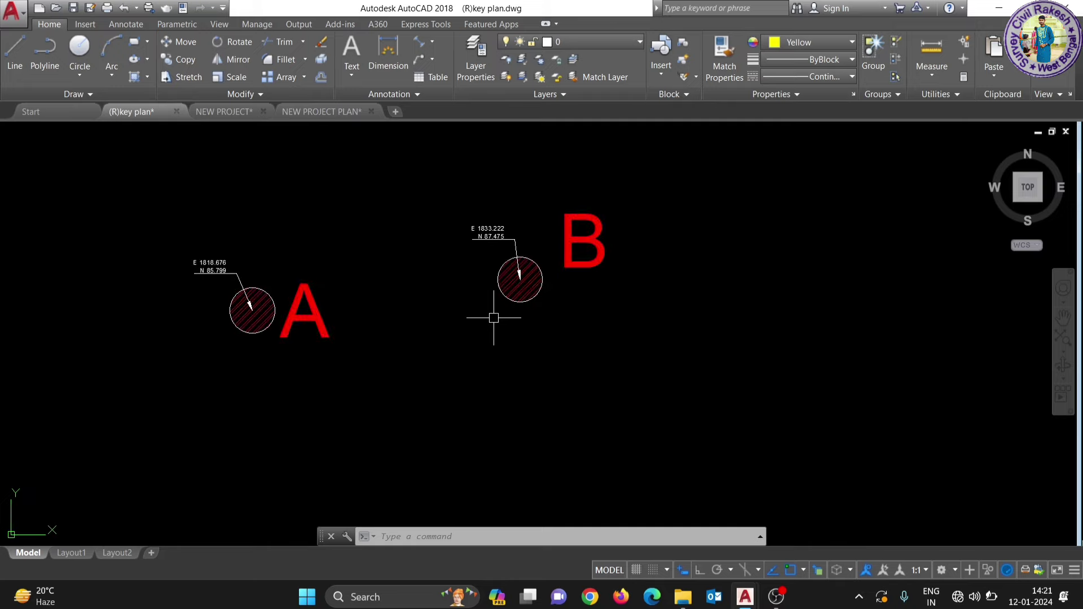
{"action": "scroll", "coordinate": [494, 318], "scroll_direction": "down", "scroll_amount": 4}
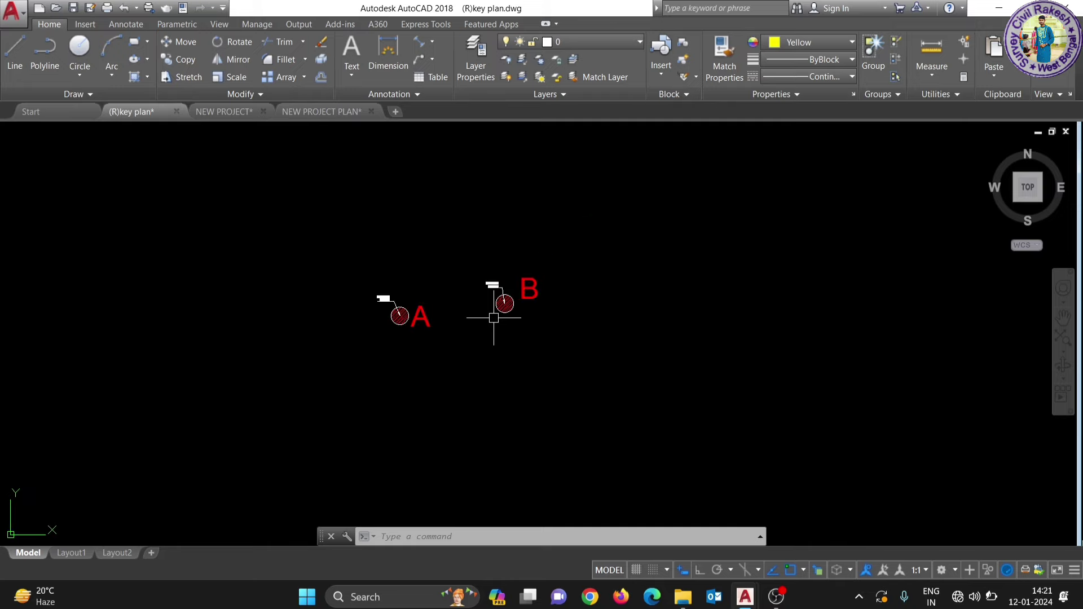
{"action": "scroll", "coordinate": [494, 318], "scroll_direction": "down", "scroll_amount": 5}
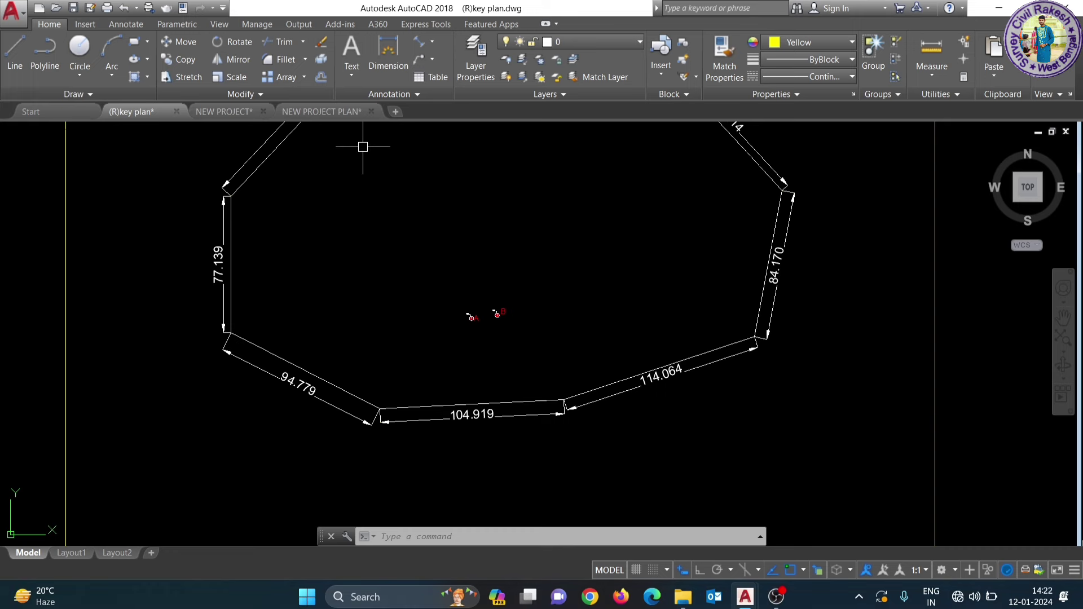
Step: Undo the last operation in the NEW PROJECT drawing with the U command
{"action": "left_click", "coordinate": [224, 112]}
{"action": "scroll", "coordinate": [451, 340], "scroll_direction": "down", "scroll_amount": 2}
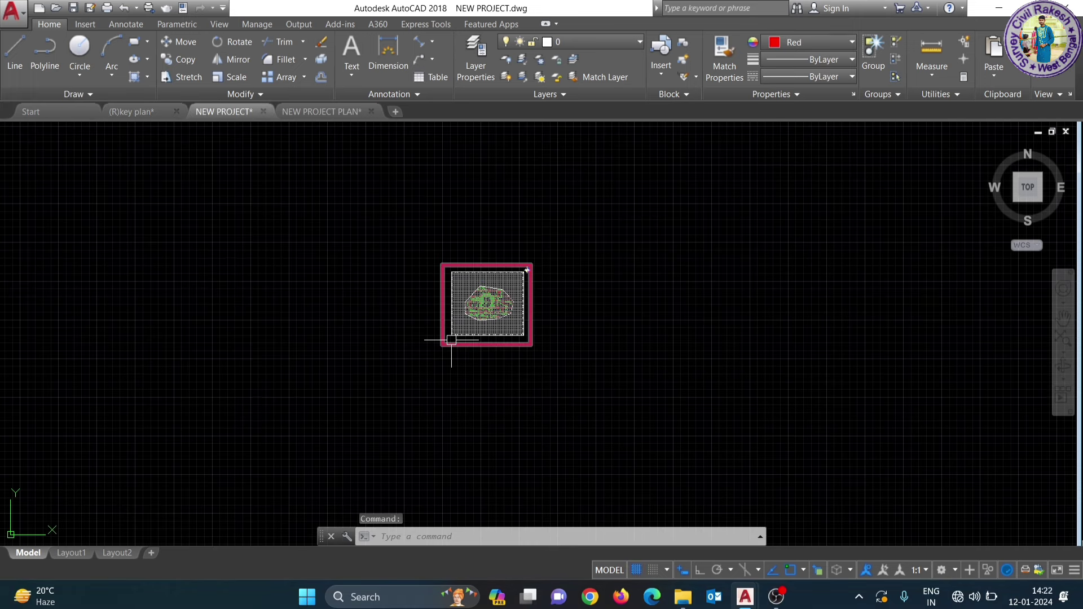
{"action": "type", "text": "u"}
{"action": "key", "text": "Return"}
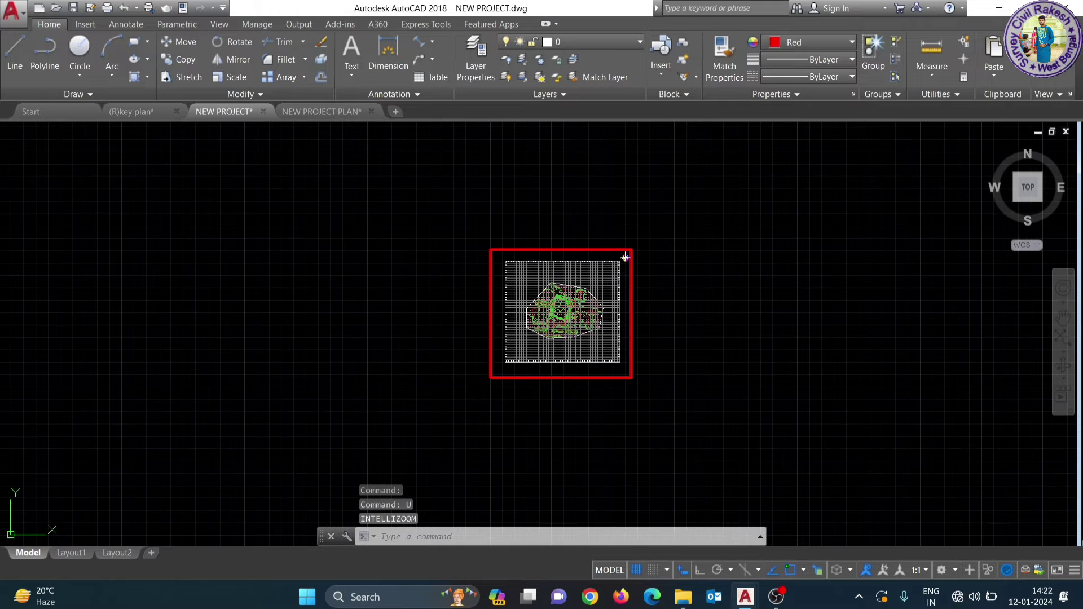
{"action": "scroll", "coordinate": [456, 339], "scroll_direction": "up", "scroll_amount": 3}
{"action": "scroll", "coordinate": [457, 339], "scroll_direction": "up", "scroll_amount": 3}
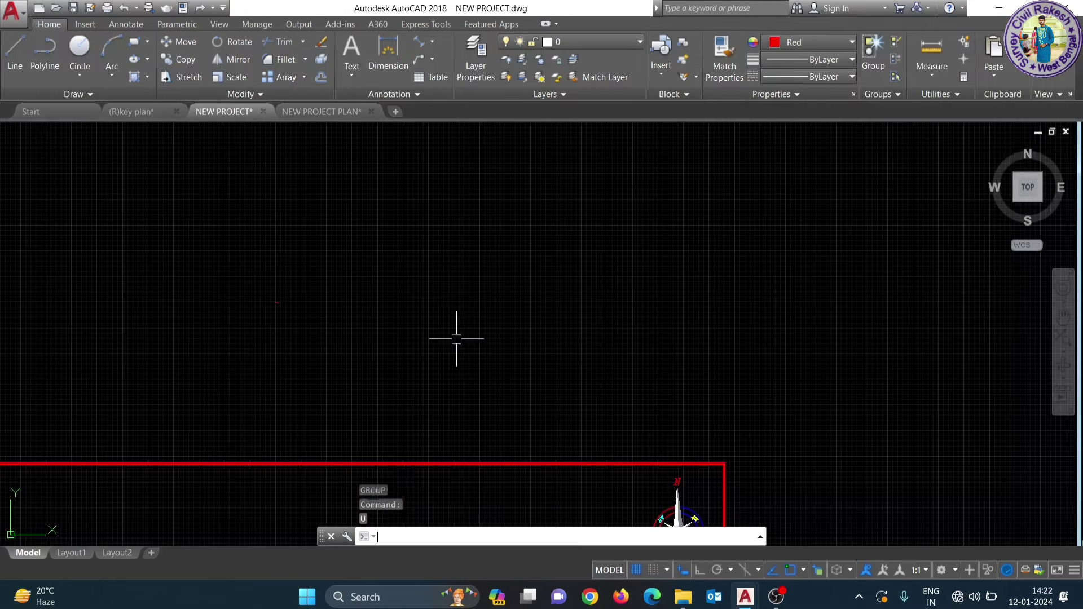
{"action": "scroll", "coordinate": [456, 339], "scroll_direction": "up", "scroll_amount": 2}
{"action": "scroll", "coordinate": [445, 333], "scroll_direction": "down", "scroll_amount": 3}
{"action": "scroll", "coordinate": [426, 319], "scroll_direction": "down", "scroll_amount": 3}
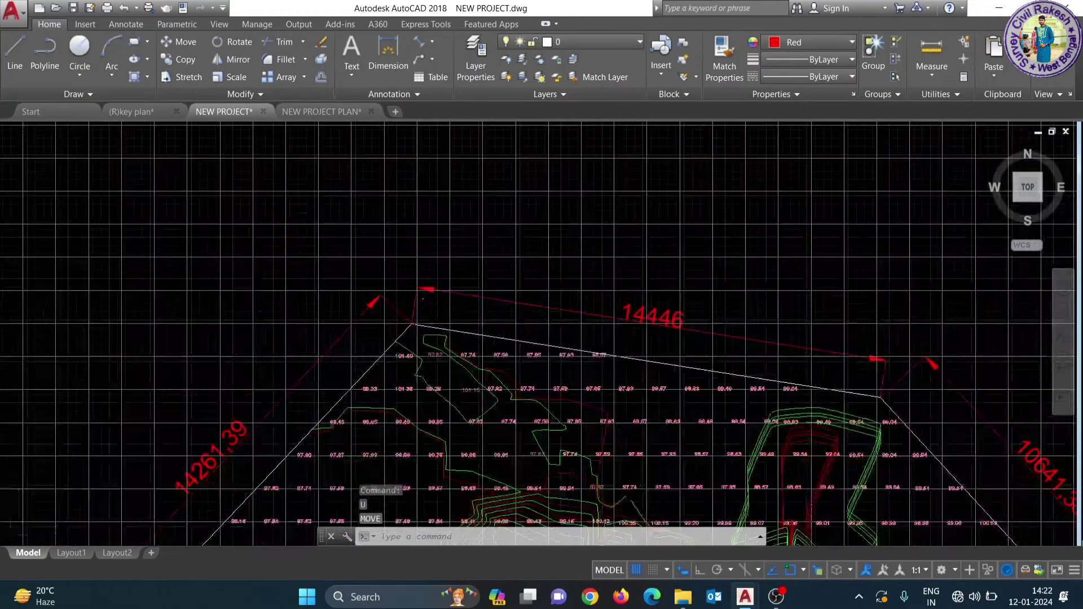
{"action": "scroll", "coordinate": [429, 307], "scroll_direction": "down", "scroll_amount": 3}
Step: Copy the whole contour drawing with a base point and return to (R)key plan
{"action": "left_click", "coordinate": [619, 468]}
{"action": "left_click", "coordinate": [363, 266]}
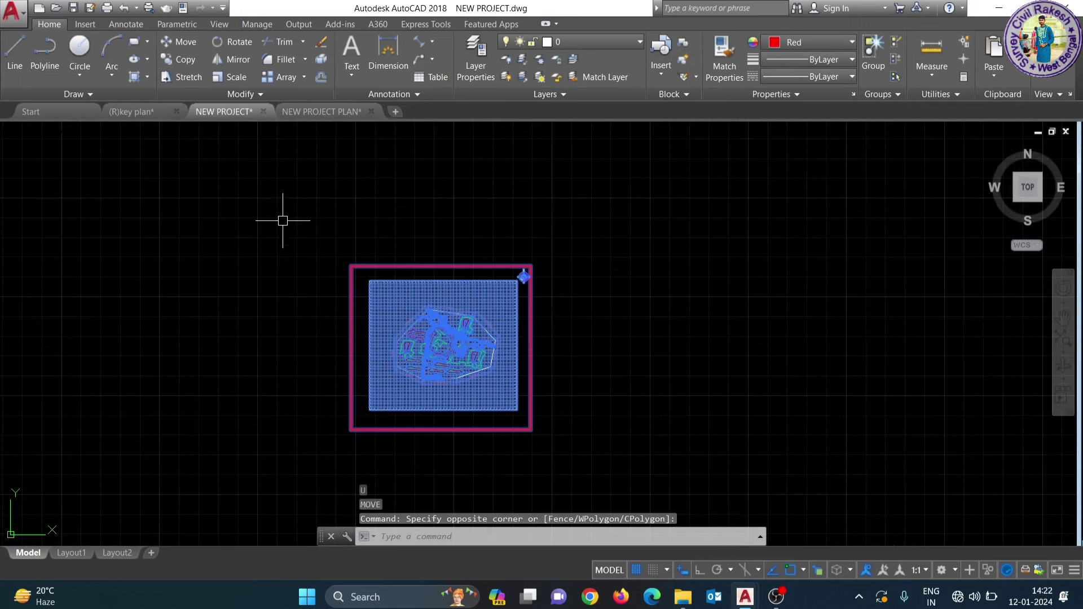
{"action": "left_click", "coordinate": [268, 208]}
{"action": "left_click", "coordinate": [663, 440]}
{"action": "right_click", "coordinate": [563, 307]}
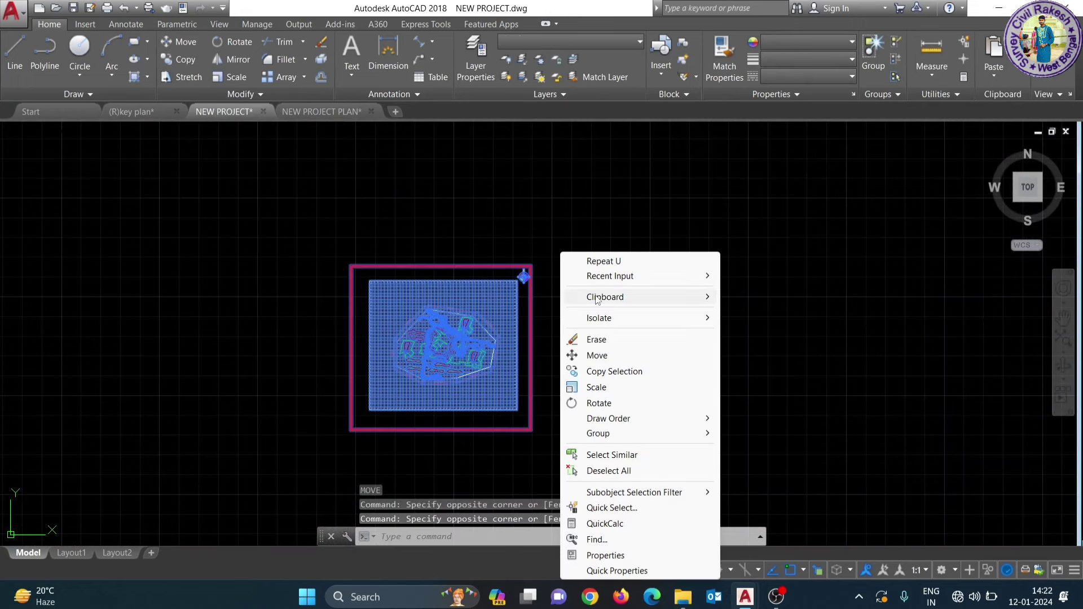
{"action": "left_click", "coordinate": [775, 331]}
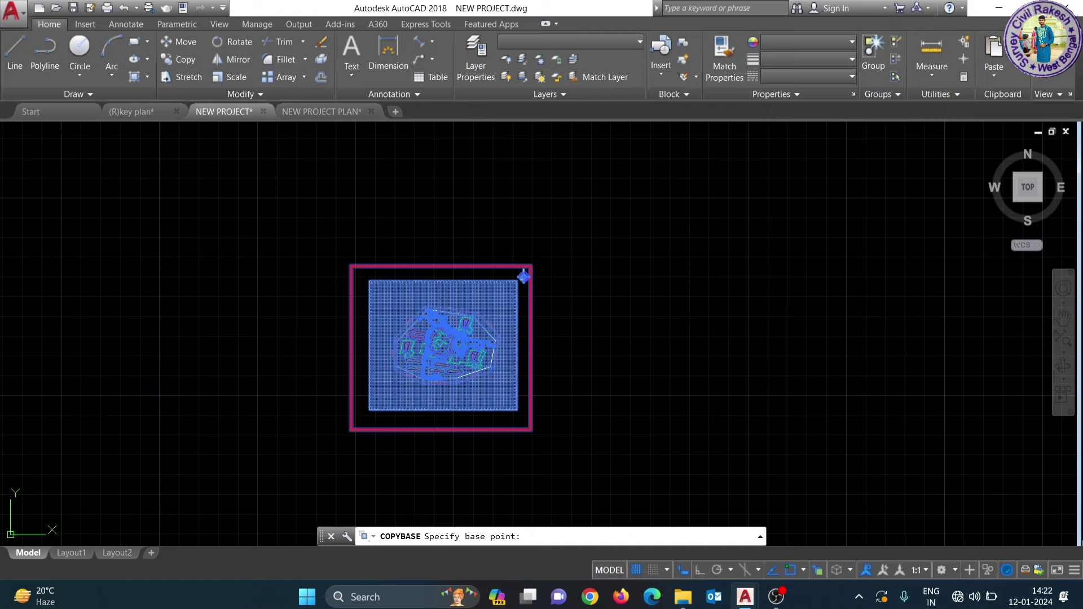
{"action": "left_click", "coordinate": [583, 306]}
{"action": "left_click", "coordinate": [131, 111]}
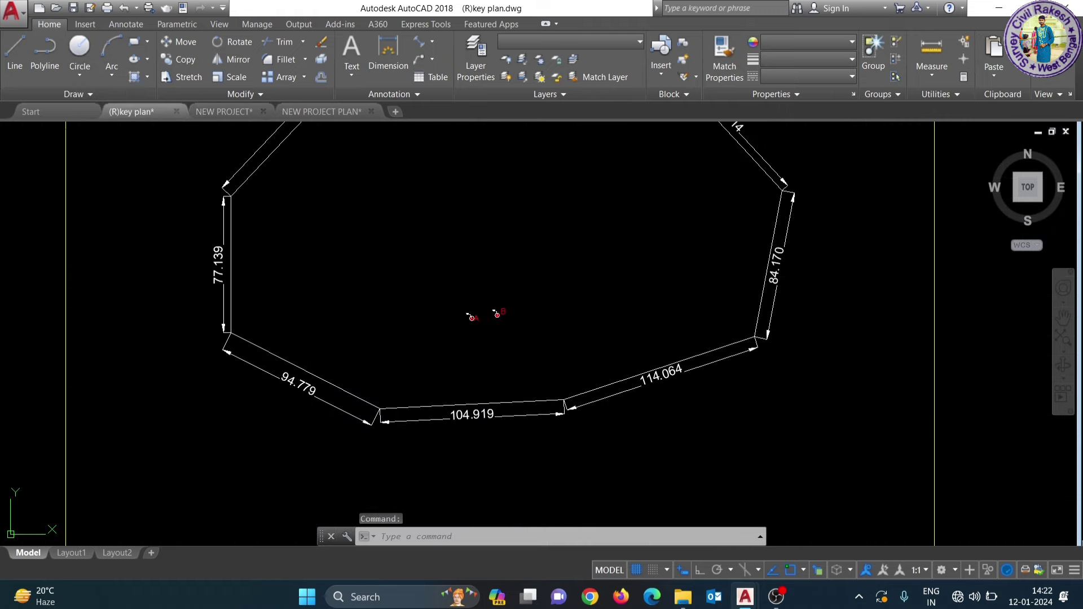
{"action": "scroll", "coordinate": [316, 277], "scroll_direction": "down", "scroll_amount": 3}
{"action": "scroll", "coordinate": [316, 277], "scroll_direction": "down", "scroll_amount": 5}
{"action": "scroll", "coordinate": [234, 281], "scroll_direction": "down", "scroll_amount": 2}
{"action": "right_click", "coordinate": [487, 260]}
{"action": "mouse_move", "coordinate": [529, 303]}
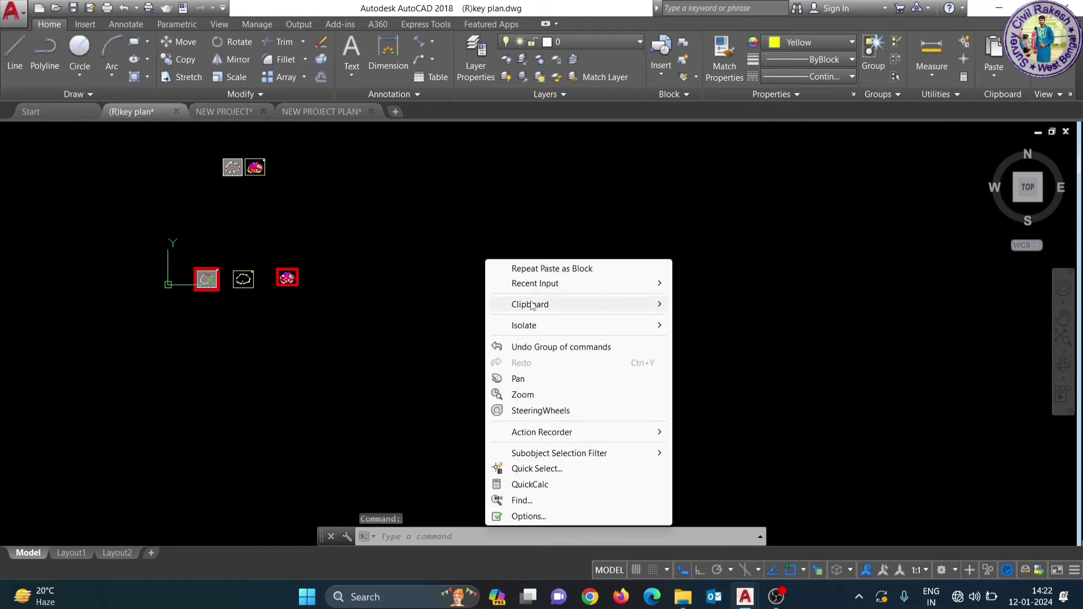
{"action": "left_click", "coordinate": [700, 370]}
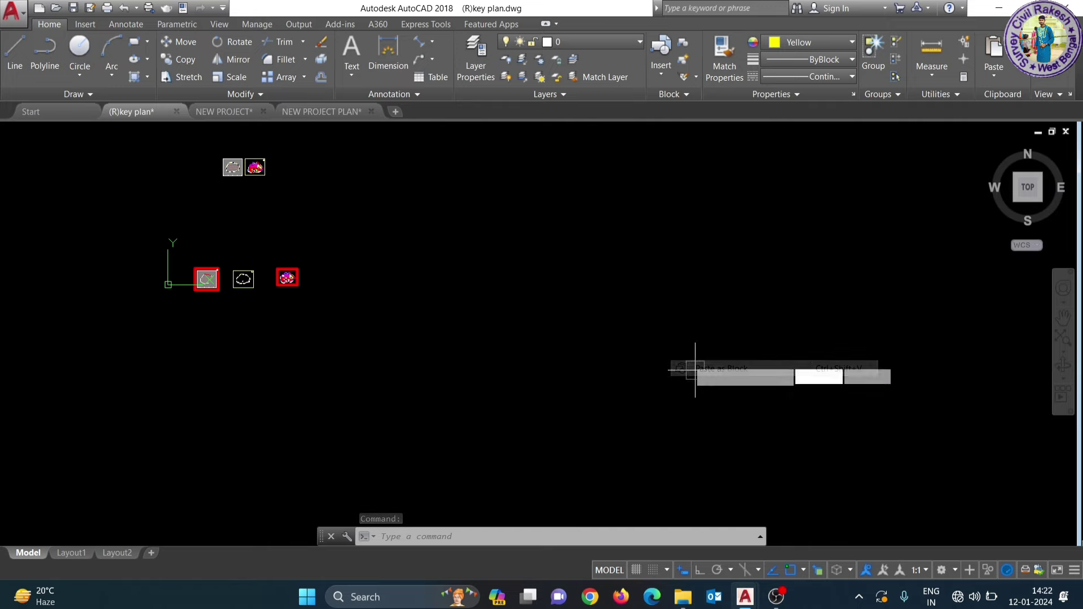
{"action": "scroll", "coordinate": [204, 275], "scroll_direction": "up", "scroll_amount": 10}
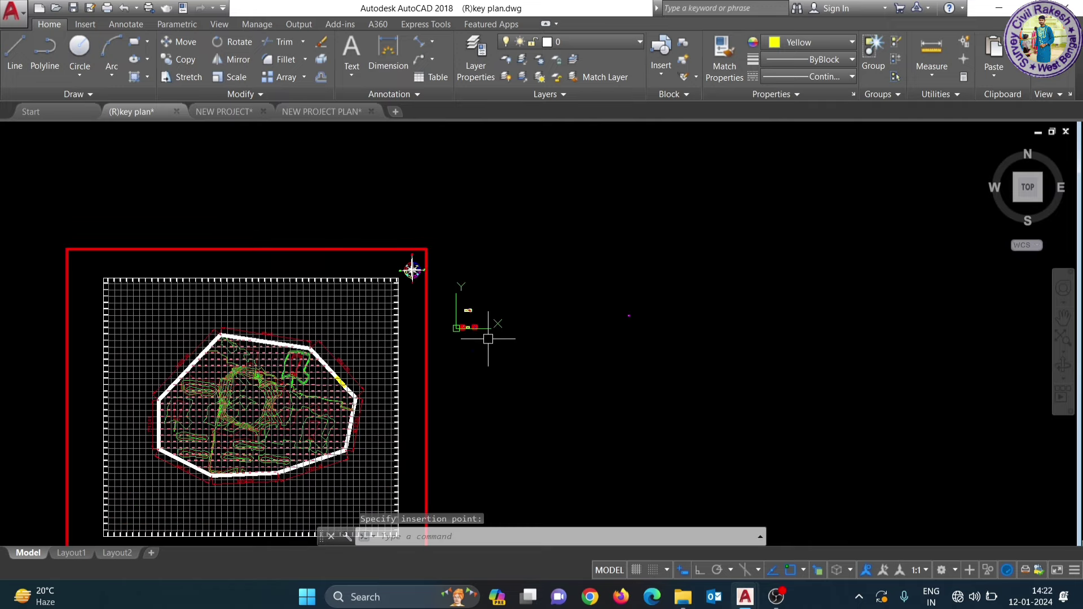
{"action": "scroll", "coordinate": [229, 326], "scroll_direction": "up", "scroll_amount": 3}
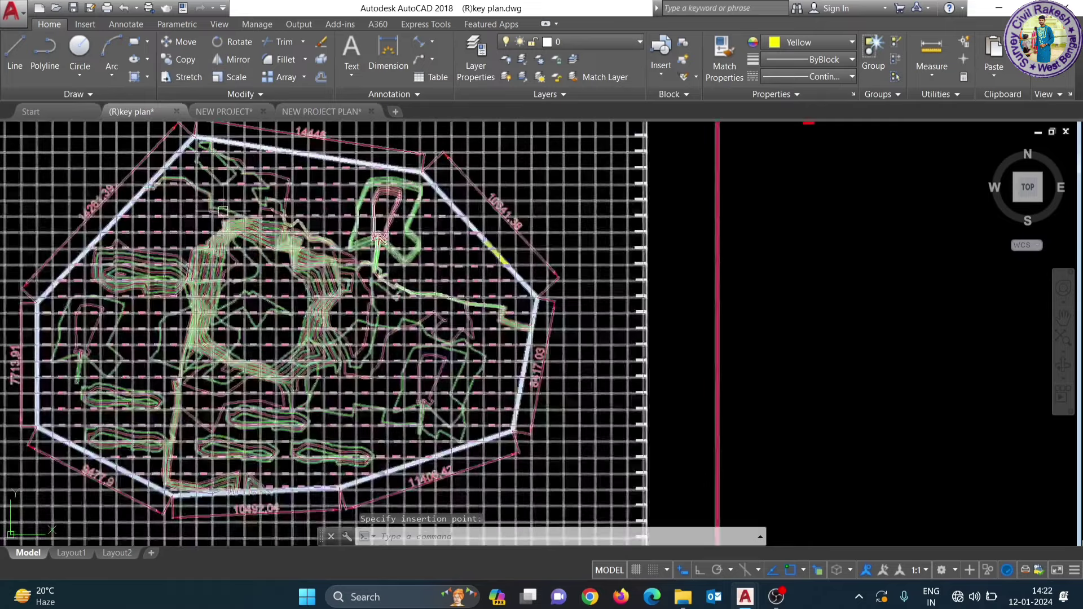
{"action": "left_click", "coordinate": [229, 325]}
{"action": "scroll", "coordinate": [483, 229], "scroll_direction": "down", "scroll_amount": 4}
{"action": "scroll", "coordinate": [443, 229], "scroll_direction": "up", "scroll_amount": 4}
{"action": "scroll", "coordinate": [443, 229], "scroll_direction": "down", "scroll_amount": 3}
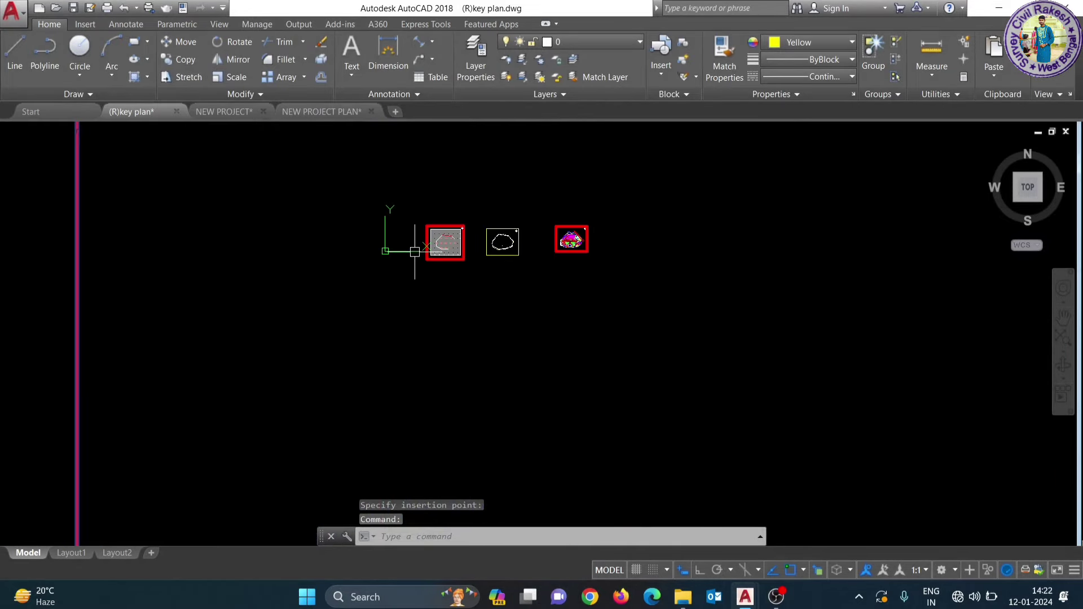
{"action": "scroll", "coordinate": [443, 229], "scroll_direction": "up", "scroll_amount": 3}
{"action": "scroll", "coordinate": [456, 390], "scroll_direction": "up", "scroll_amount": 2}
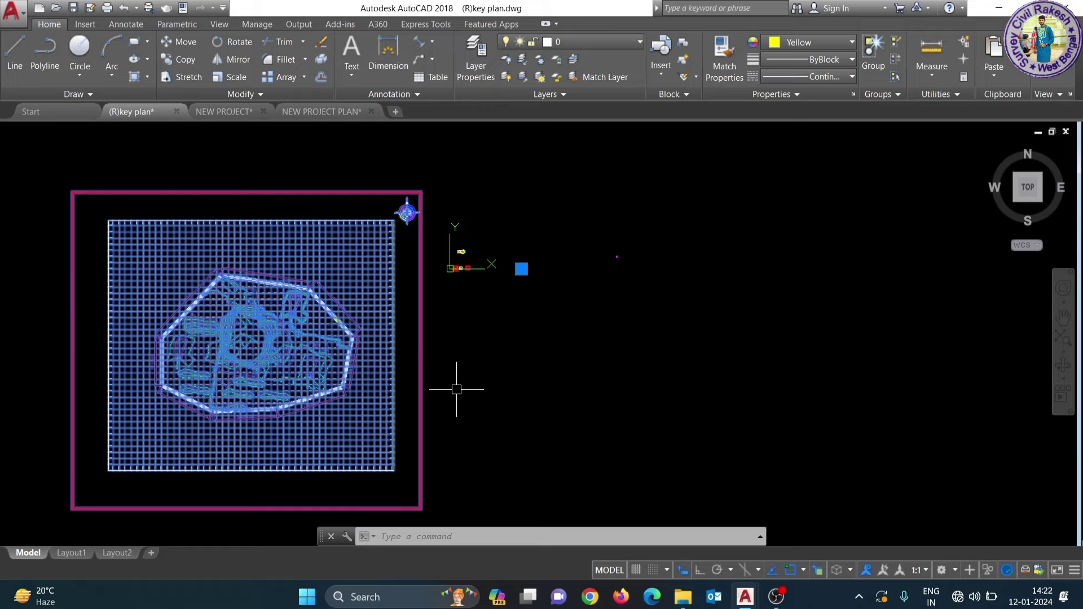
{"action": "key", "text": "Delete"}
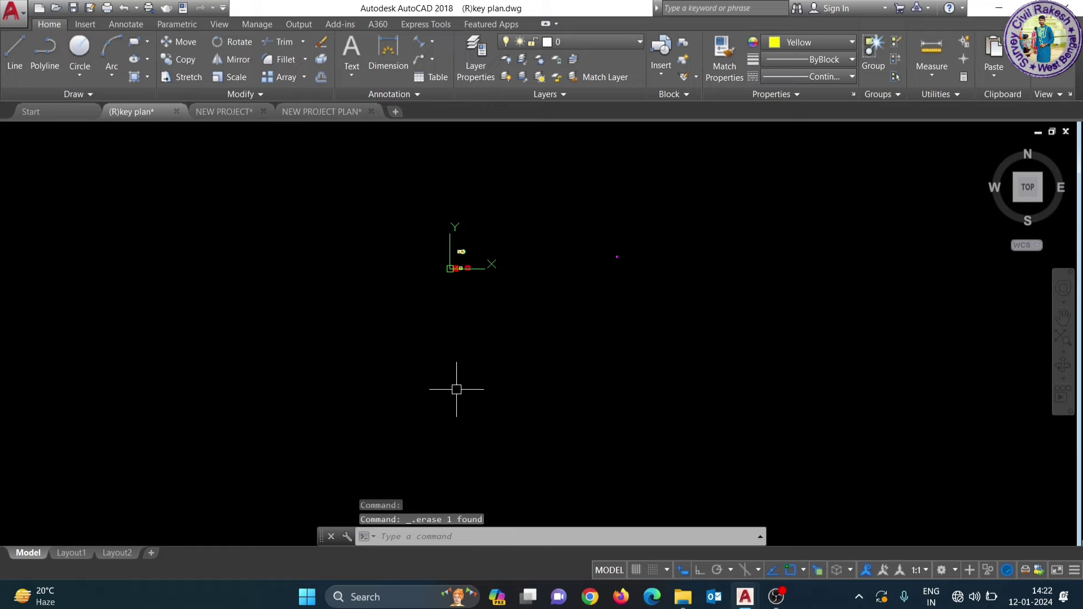
{"action": "scroll", "coordinate": [456, 276], "scroll_direction": "up", "scroll_amount": 2}
{"action": "scroll", "coordinate": [409, 230], "scroll_direction": "up", "scroll_amount": 5}
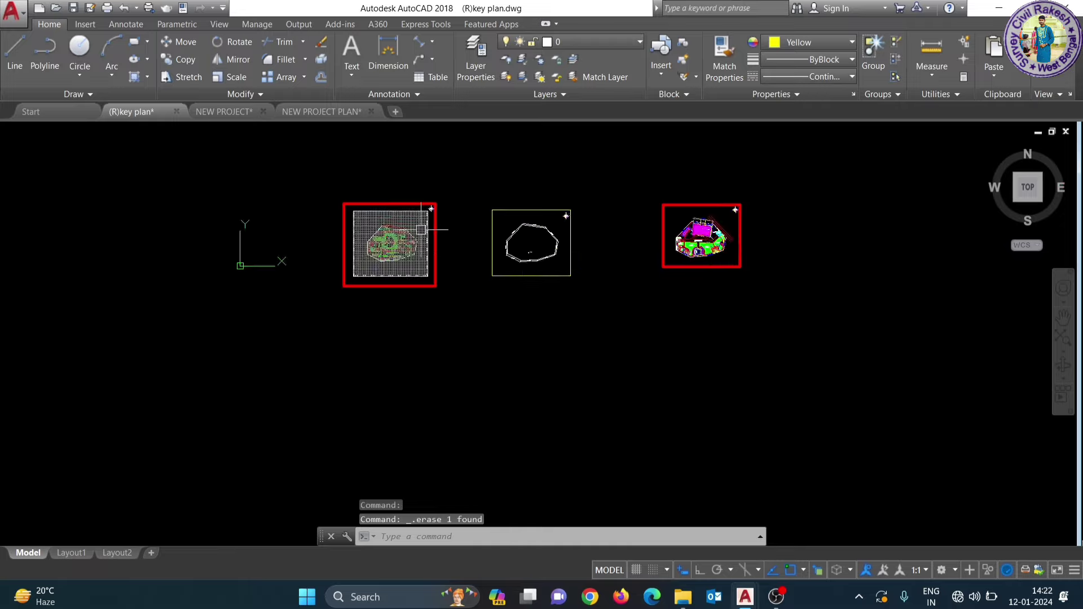
{"action": "scroll", "coordinate": [415, 230], "scroll_direction": "up", "scroll_amount": 2}
{"action": "scroll", "coordinate": [419, 232], "scroll_direction": "down", "scroll_amount": 2}
{"action": "scroll", "coordinate": [500, 308], "scroll_direction": "up", "scroll_amount": 5}
{"action": "scroll", "coordinate": [397, 260], "scroll_direction": "up", "scroll_amount": 3}
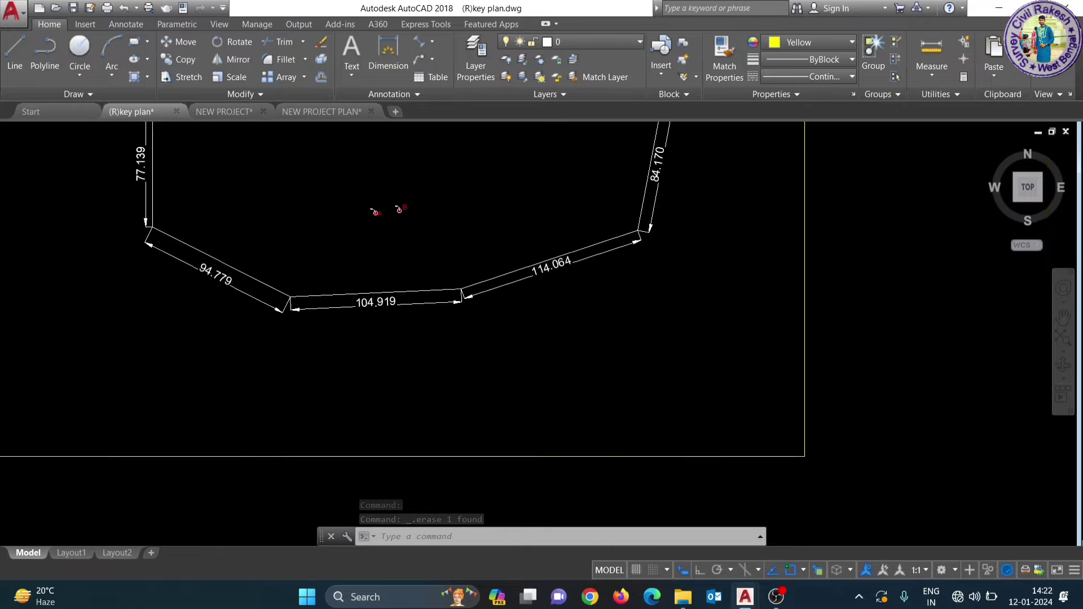
{"action": "scroll", "coordinate": [375, 265], "scroll_direction": "up", "scroll_amount": 2}
{"action": "scroll", "coordinate": [406, 237], "scroll_direction": "down", "scroll_amount": 5}
{"action": "scroll", "coordinate": [398, 233], "scroll_direction": "up", "scroll_amount": 3}
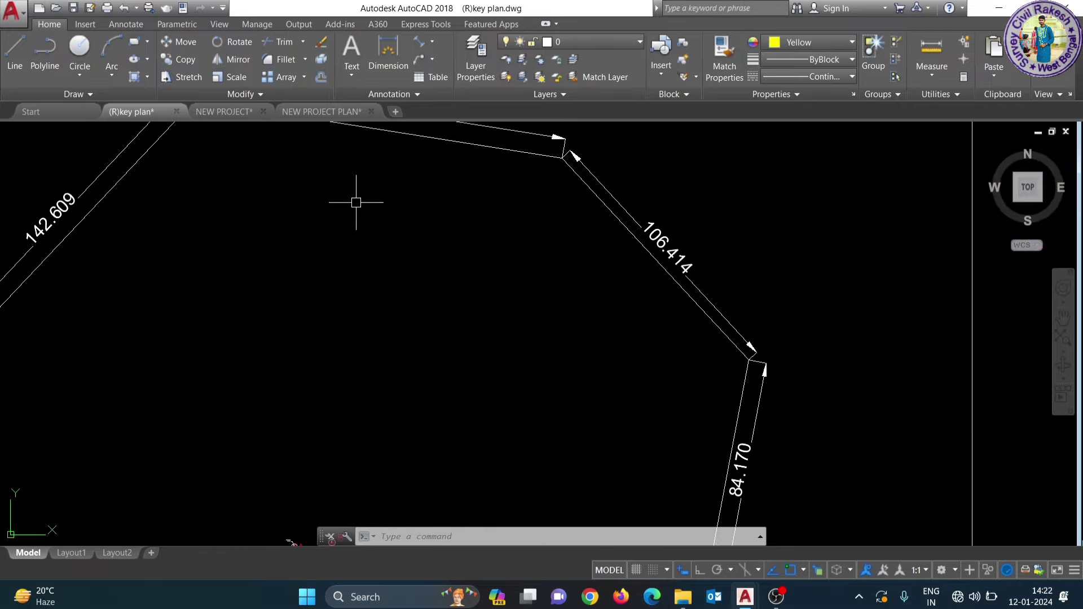
{"action": "scroll", "coordinate": [471, 244], "scroll_direction": "down", "scroll_amount": 3}
{"action": "middle_click_drag", "start_coordinate": [694, 271], "coordinate": [571, 280]}
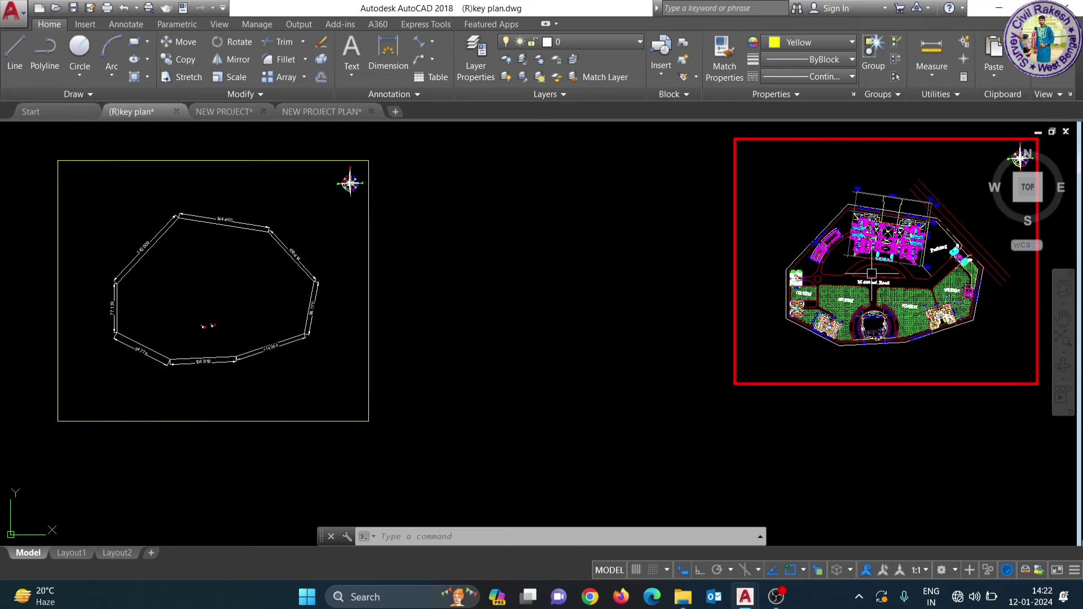
{"action": "middle_click_drag", "start_coordinate": [872, 264], "coordinate": [704, 272]}
{"action": "scroll", "coordinate": [705, 272], "scroll_direction": "down", "scroll_amount": 3}
{"action": "scroll", "coordinate": [703, 274], "scroll_direction": "down", "scroll_amount": 2}
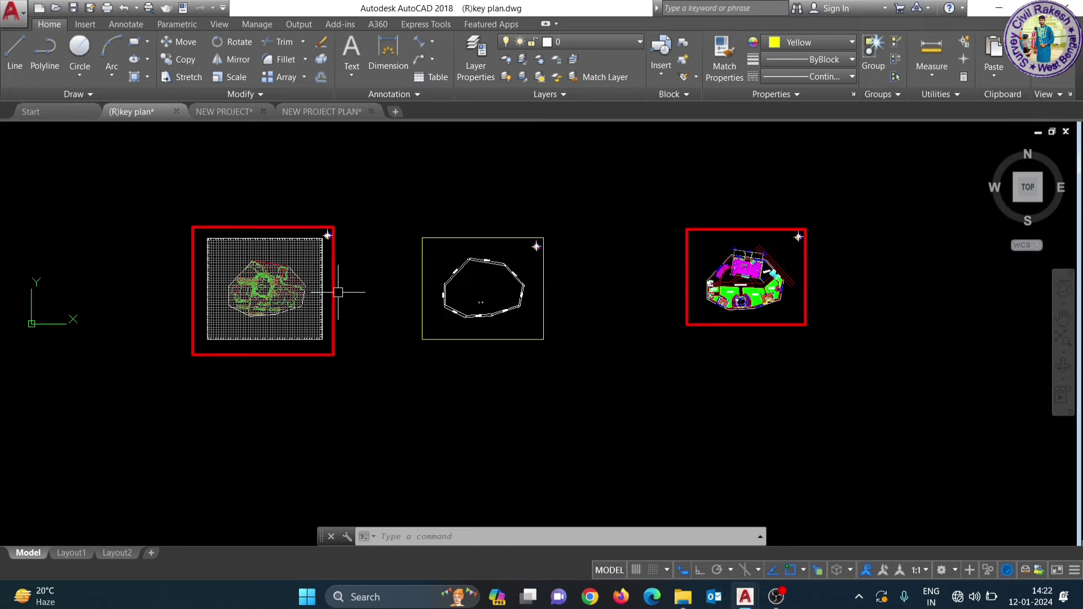
{"action": "middle_click_drag", "start_coordinate": [316, 282], "coordinate": [394, 279]}
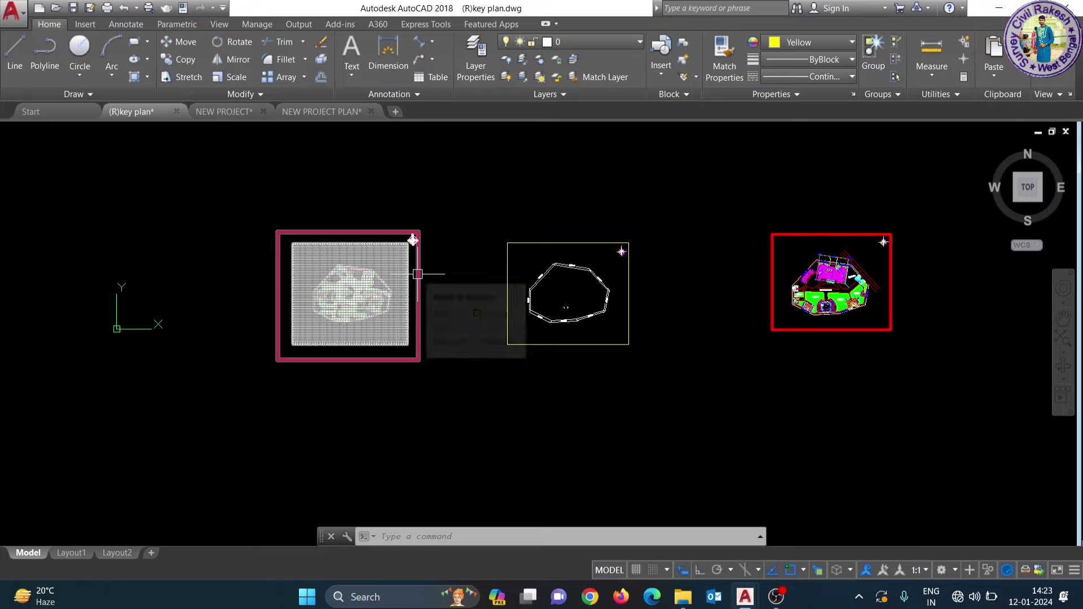
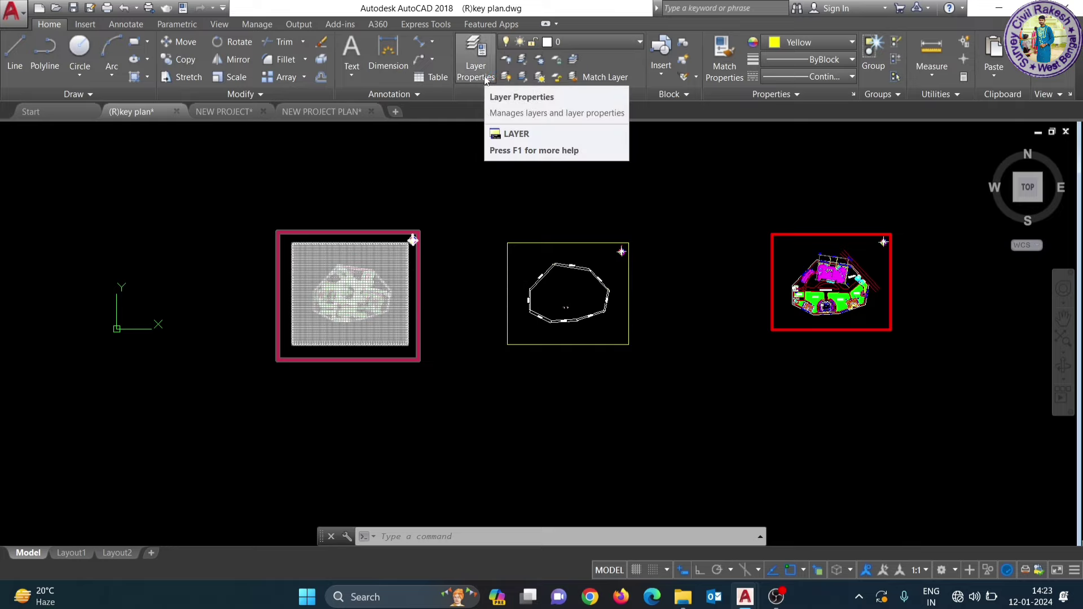
Step: Create a new layer named contour with the LA layer manager
{"action": "type", "text": "LA"}
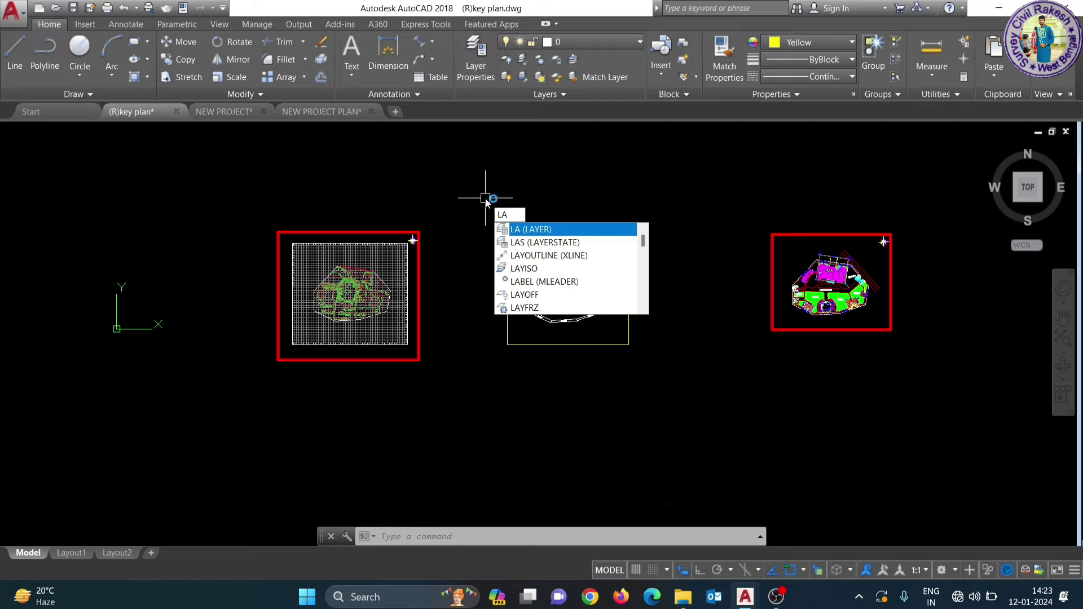
{"action": "key", "text": "Return"}
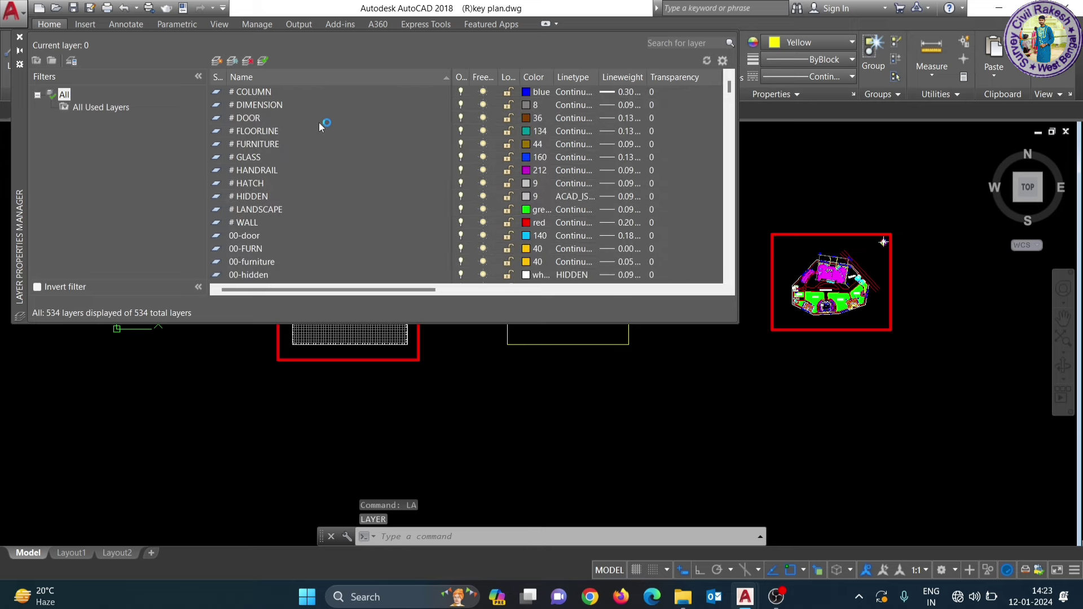
{"action": "left_click", "coordinate": [217, 62]}
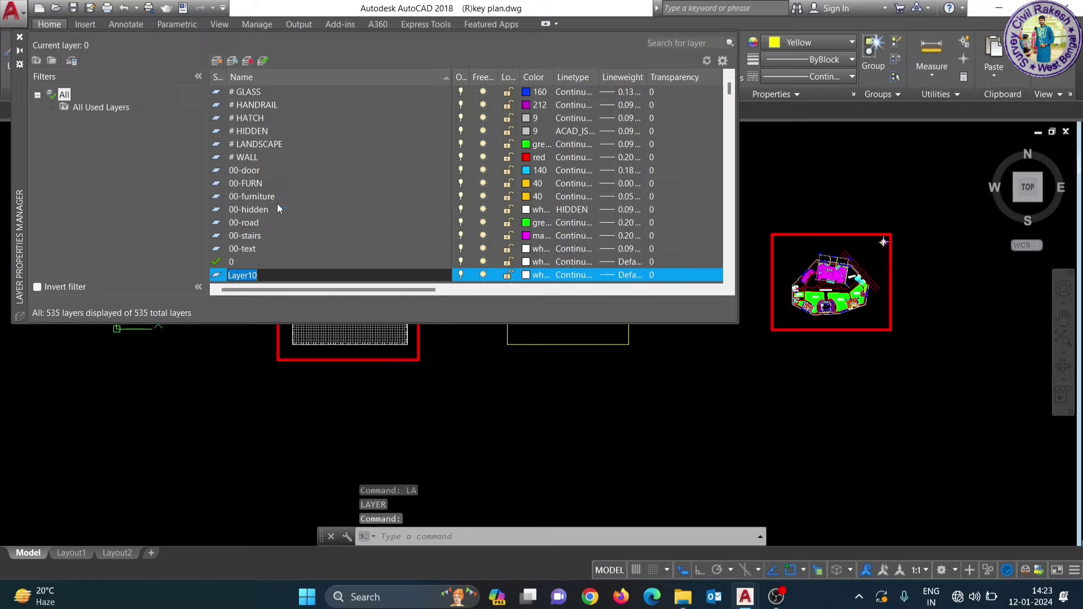
{"action": "type", "text": "contour"}
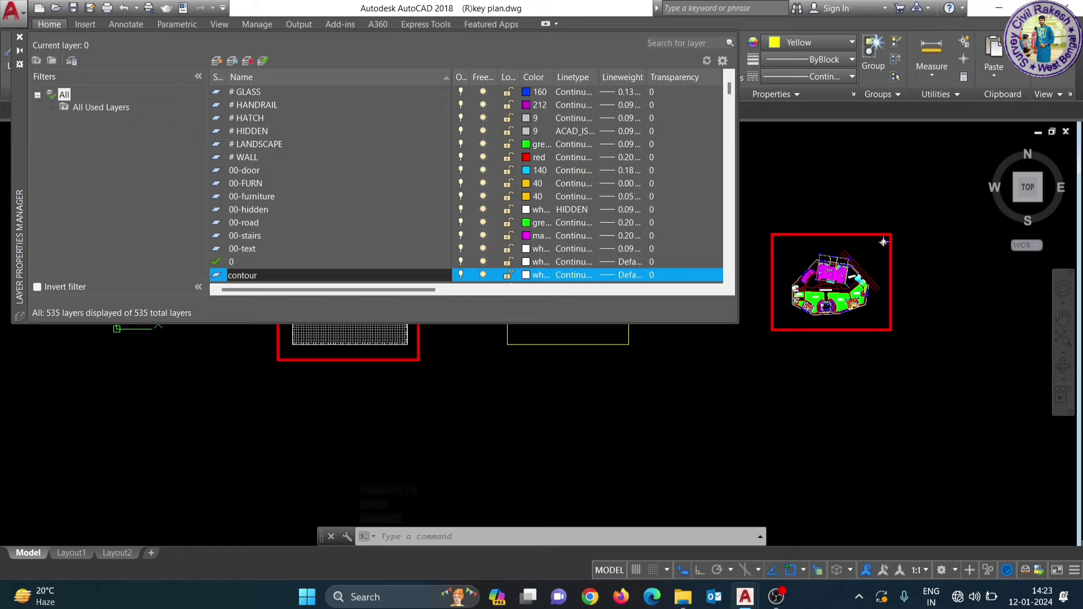
{"action": "key", "text": "Return"}
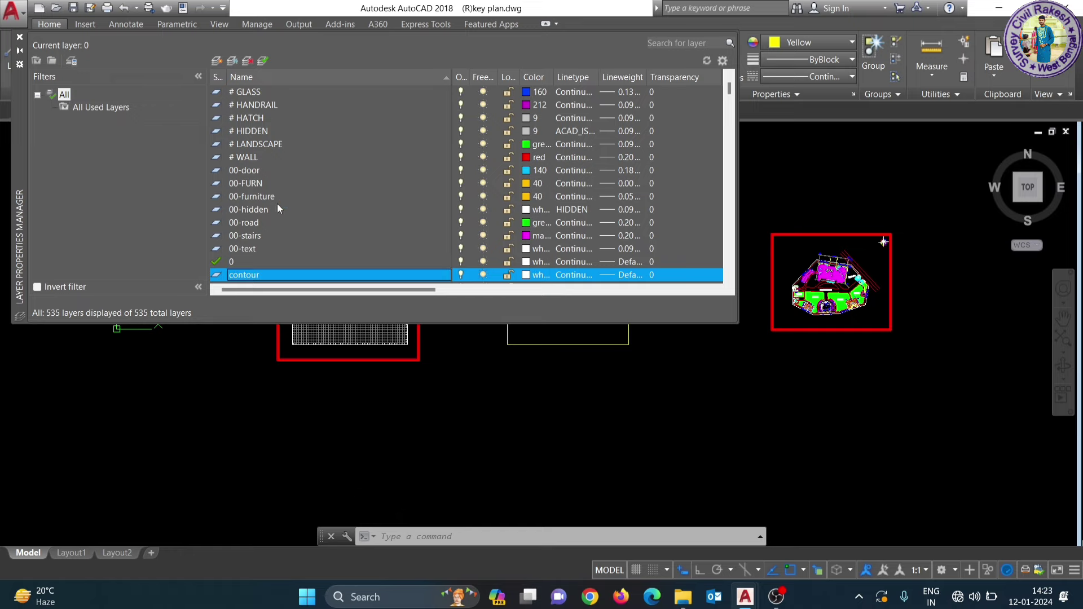
Step: Add a second layer named plan1, since the name plan is already in use
{"action": "left_click", "coordinate": [217, 62]}
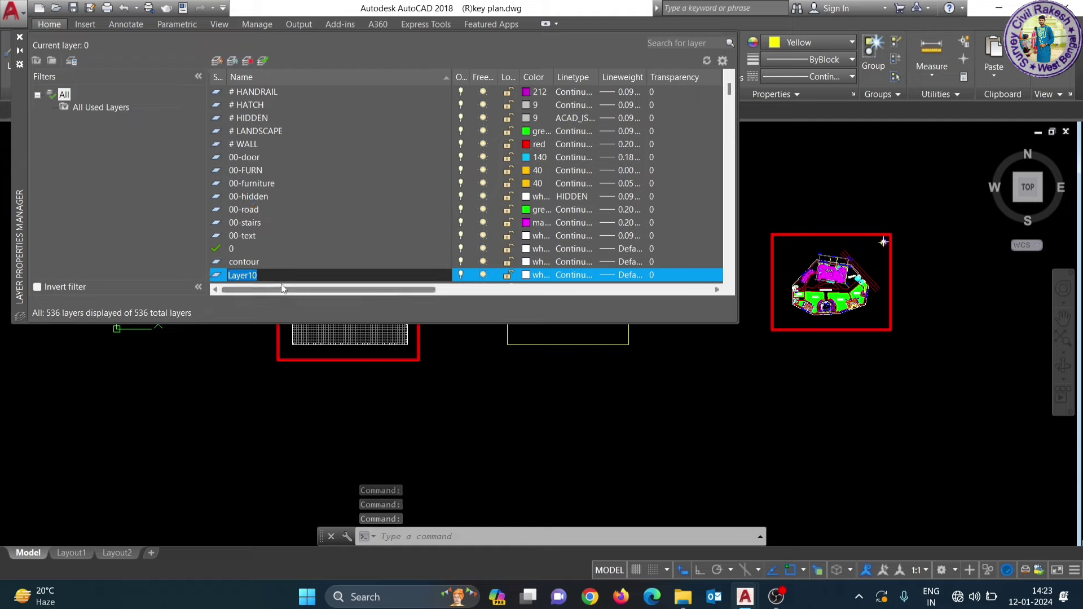
{"action": "type", "text": "plan"}
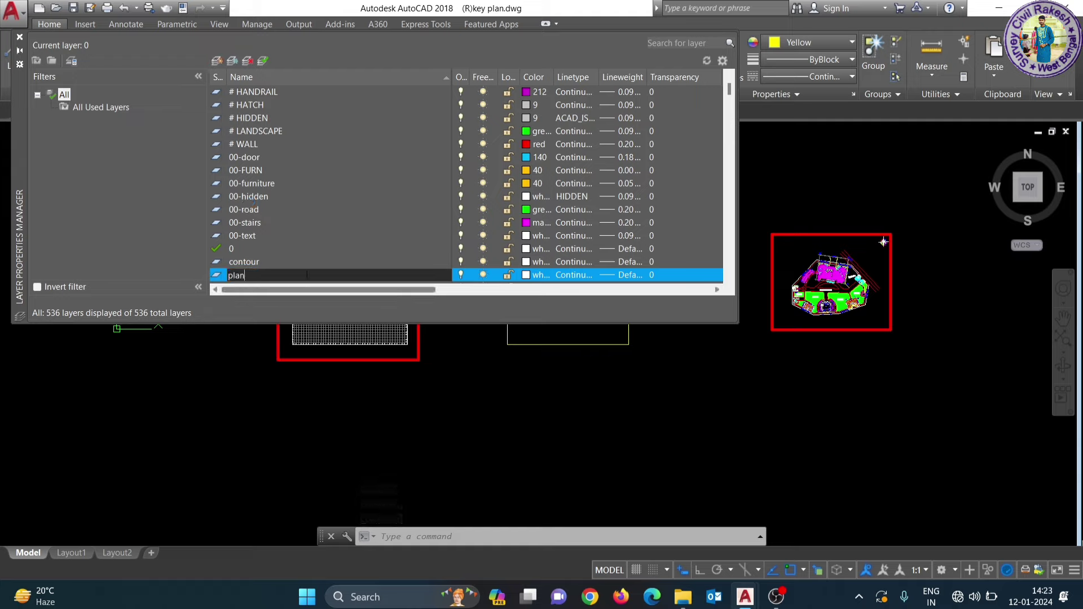
{"action": "key", "text": "Return"}
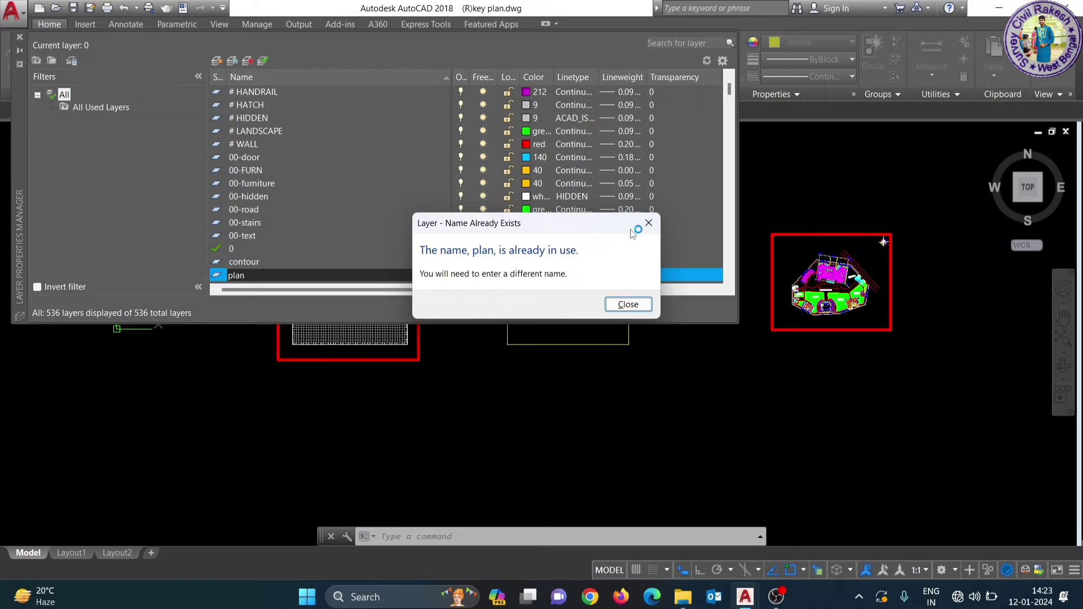
{"action": "left_click", "coordinate": [648, 225]}
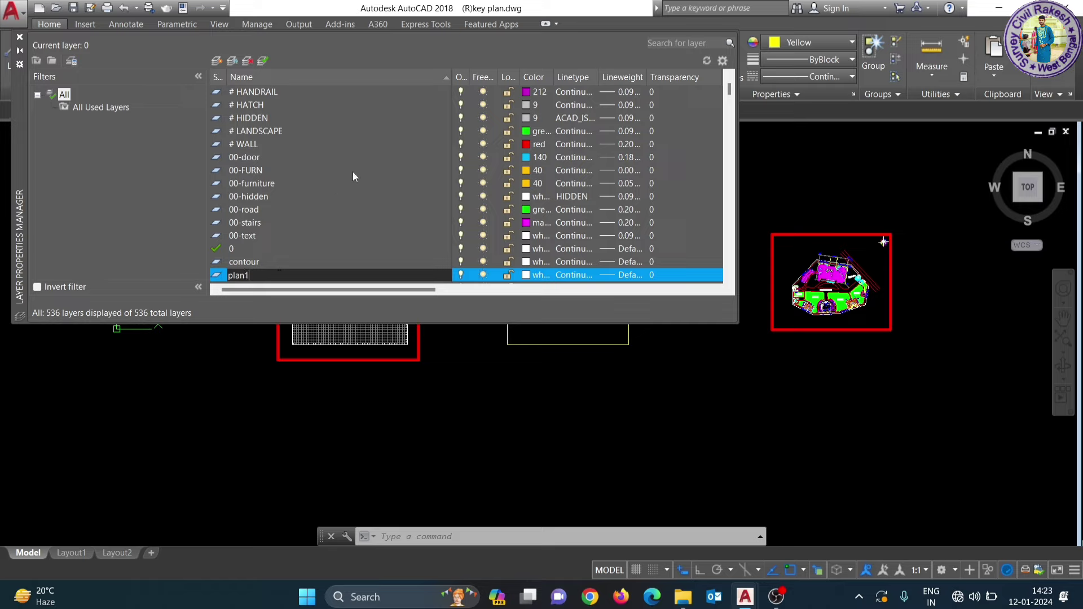
{"action": "key", "text": "Return"}
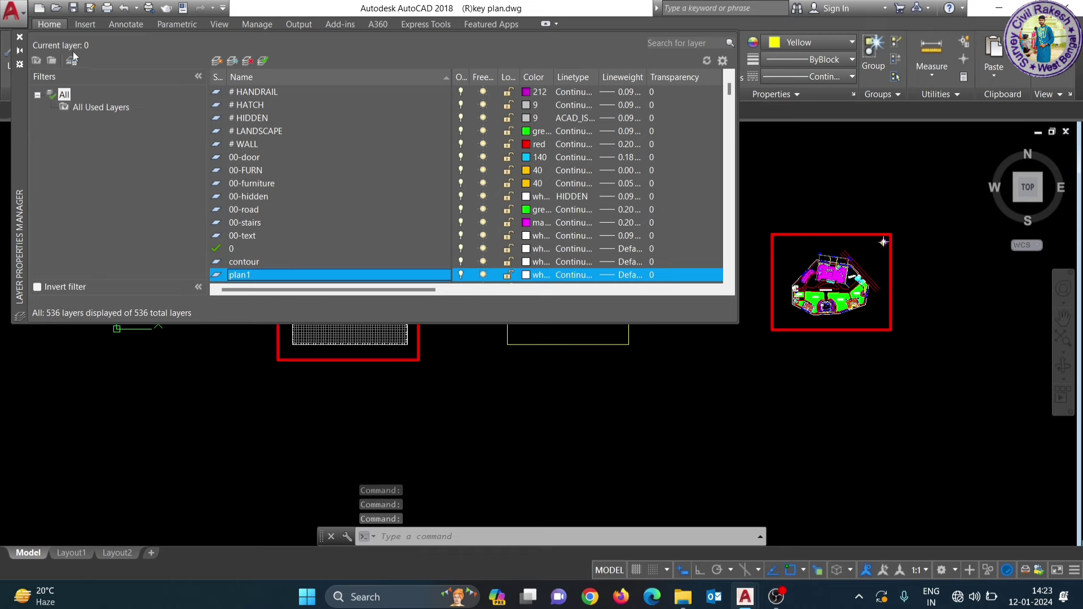
Step: Close the layer manager and assign the left contour drawing to the contour layer
{"action": "left_click", "coordinate": [18, 36]}
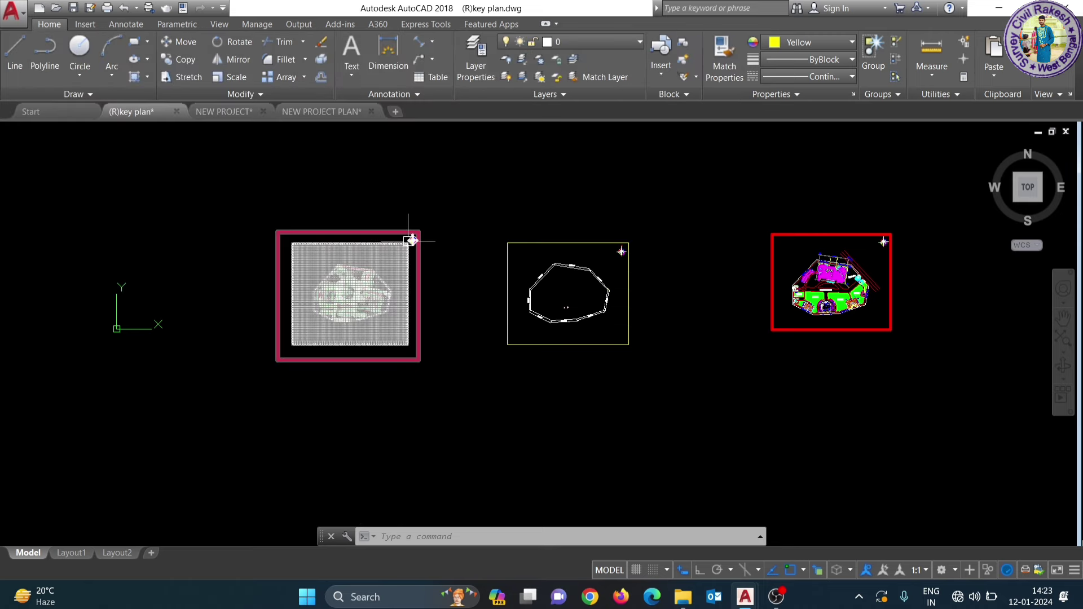
{"action": "left_click", "coordinate": [378, 283]}
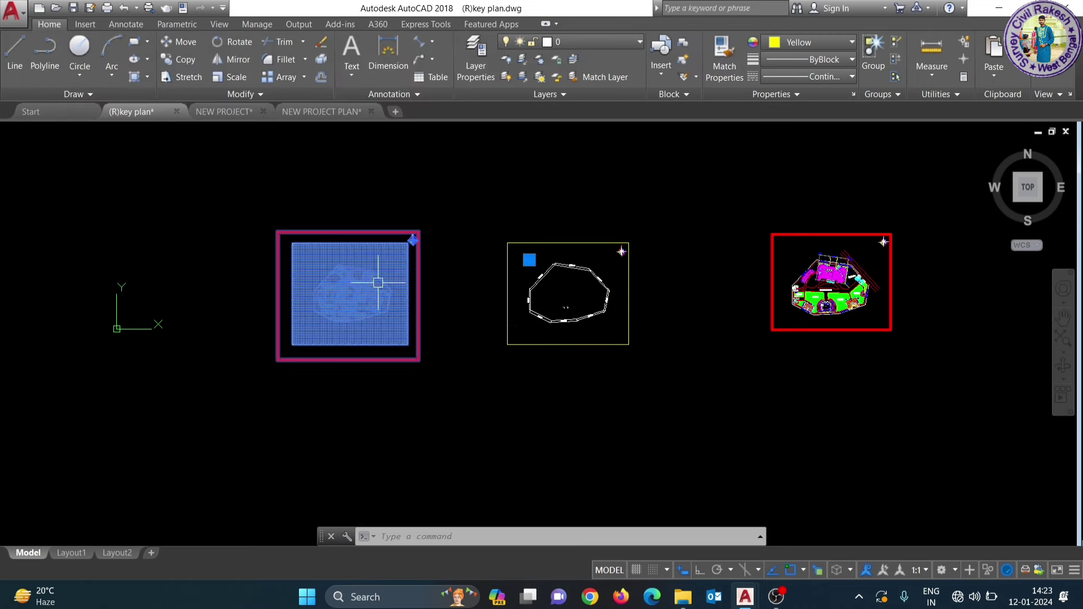
{"action": "left_click", "coordinate": [621, 46]}
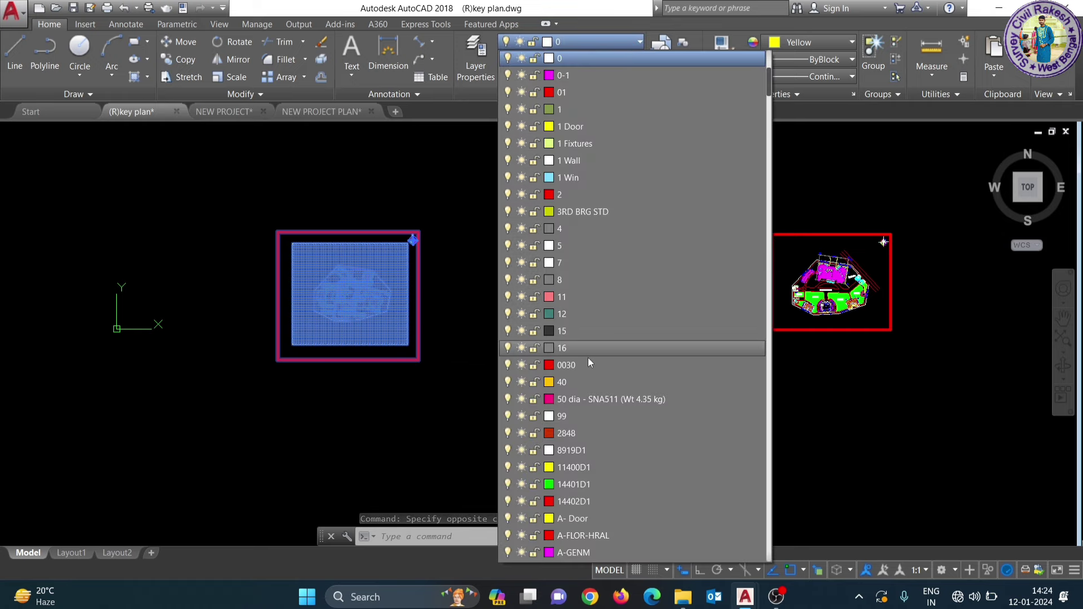
{"action": "scroll", "coordinate": [587, 358], "scroll_direction": "down", "scroll_amount": 10}
{"action": "scroll", "coordinate": [588, 358], "scroll_direction": "down", "scroll_amount": 2}
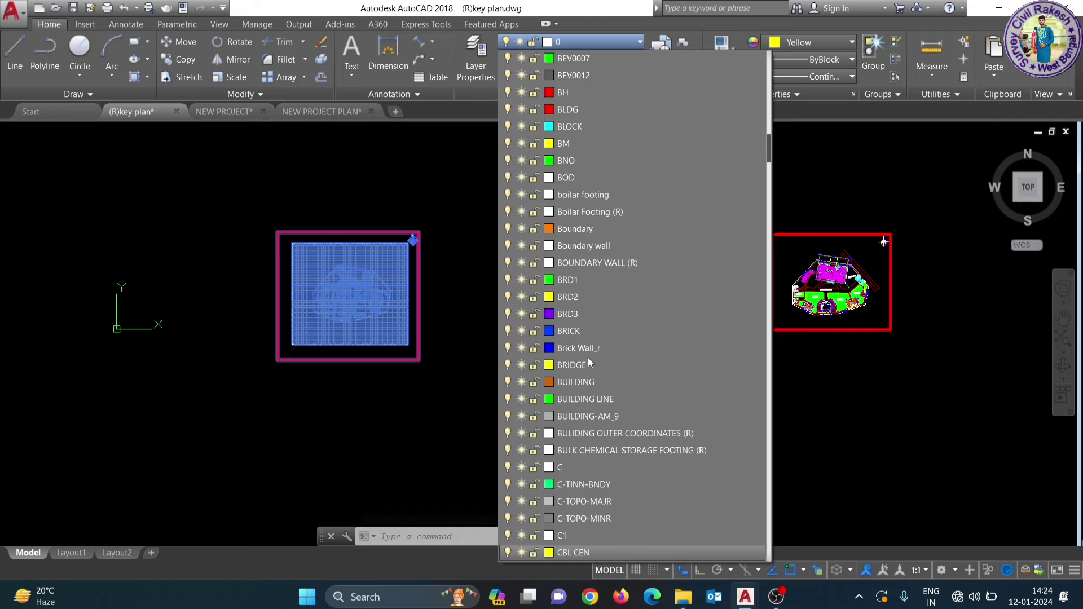
{"action": "scroll", "coordinate": [588, 357], "scroll_direction": "down", "scroll_amount": 2}
{"action": "scroll", "coordinate": [588, 358], "scroll_direction": "down", "scroll_amount": 4}
{"action": "scroll", "coordinate": [588, 358], "scroll_direction": "down", "scroll_amount": 3}
{"action": "scroll", "coordinate": [588, 358], "scroll_direction": "down", "scroll_amount": 2}
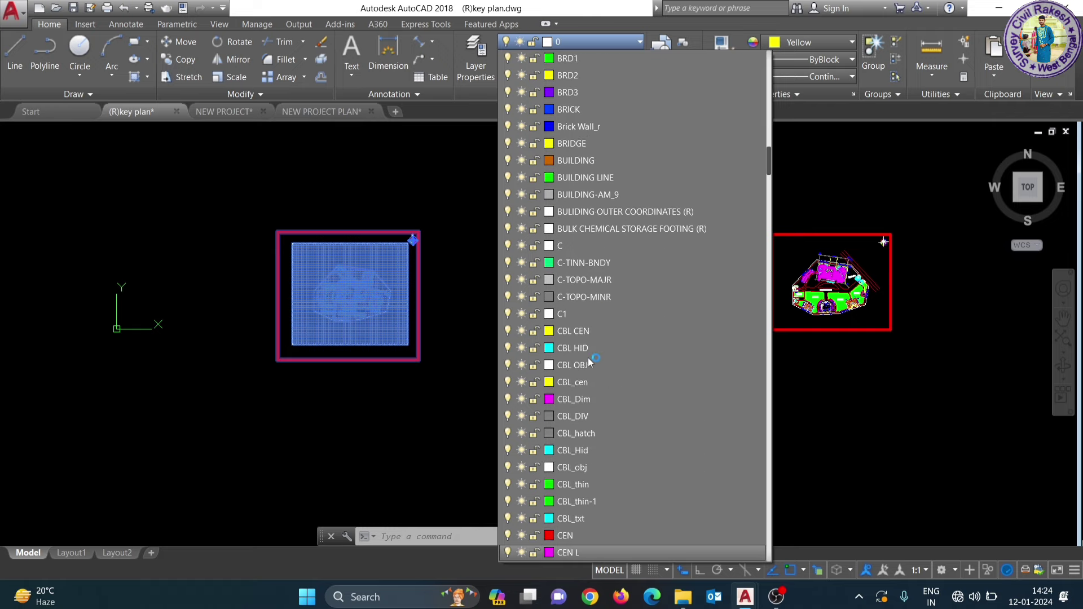
{"action": "scroll", "coordinate": [588, 358], "scroll_direction": "down", "scroll_amount": 2}
{"action": "scroll", "coordinate": [588, 358], "scroll_direction": "down", "scroll_amount": 3}
{"action": "scroll", "coordinate": [587, 358], "scroll_direction": "down", "scroll_amount": 2}
{"action": "scroll", "coordinate": [588, 358], "scroll_direction": "down", "scroll_amount": 1}
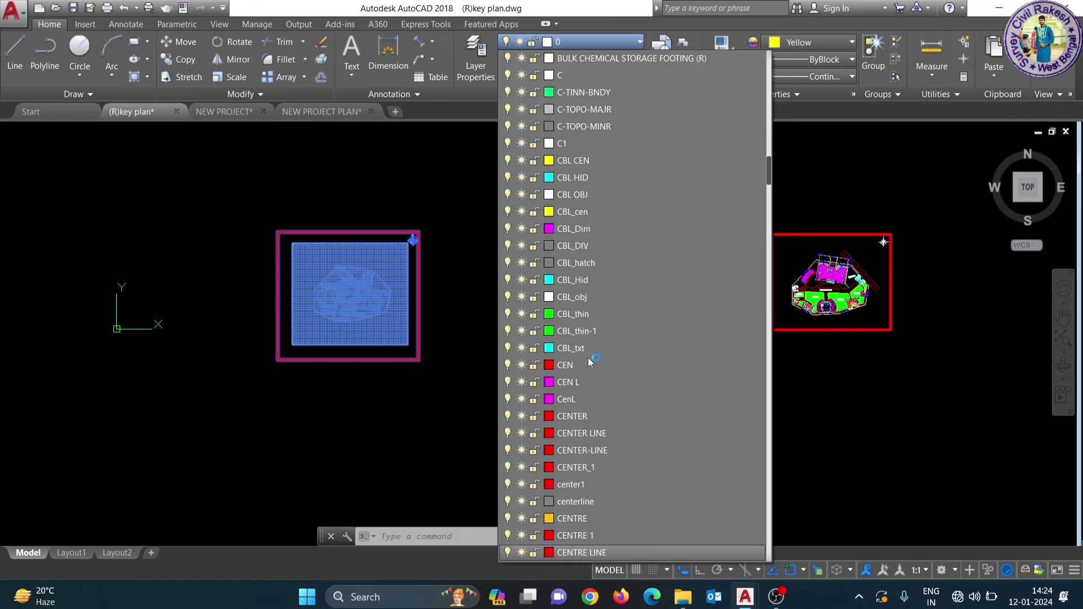
{"action": "scroll", "coordinate": [588, 358], "scroll_direction": "down", "scroll_amount": 1}
{"action": "scroll", "coordinate": [588, 357], "scroll_direction": "down", "scroll_amount": 2}
{"action": "scroll", "coordinate": [588, 358], "scroll_direction": "down", "scroll_amount": 2}
{"action": "scroll", "coordinate": [588, 358], "scroll_direction": "down", "scroll_amount": 1}
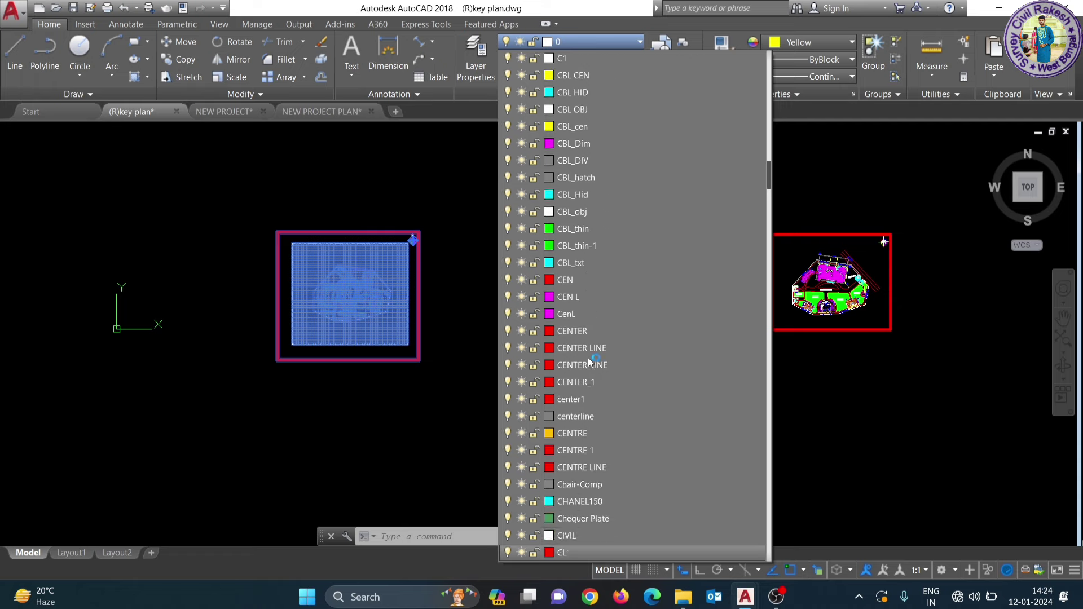
{"action": "scroll", "coordinate": [588, 358], "scroll_direction": "down", "scroll_amount": 2}
{"action": "scroll", "coordinate": [588, 358], "scroll_direction": "down", "scroll_amount": 2}
{"action": "scroll", "coordinate": [587, 358], "scroll_direction": "down", "scroll_amount": 2}
{"action": "scroll", "coordinate": [588, 358], "scroll_direction": "down", "scroll_amount": 2}
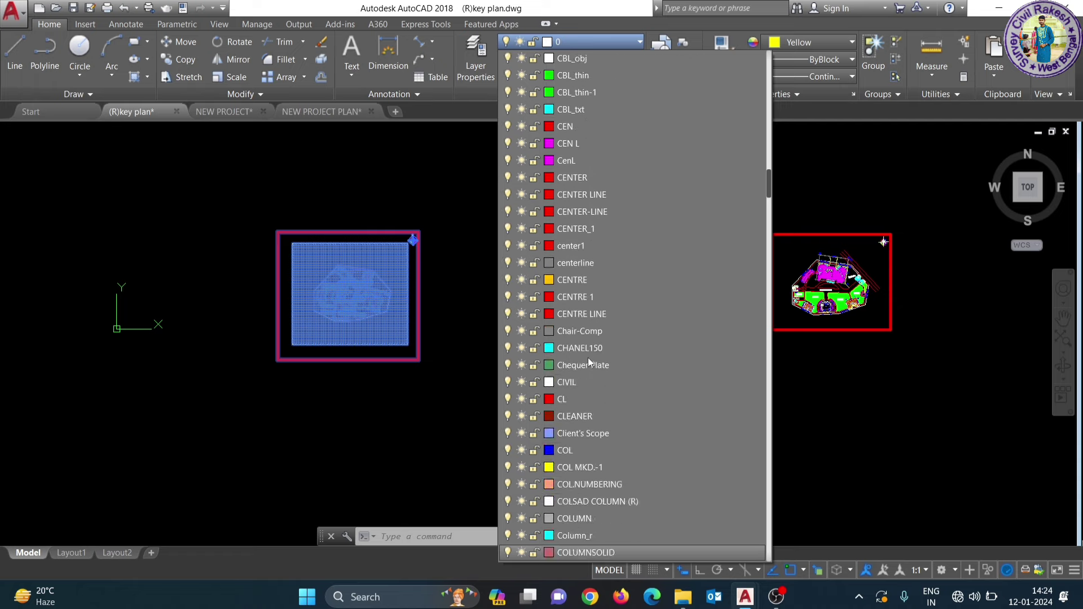
{"action": "scroll", "coordinate": [588, 358], "scroll_direction": "down", "scroll_amount": 2}
{"action": "scroll", "coordinate": [588, 357], "scroll_direction": "down", "scroll_amount": 2}
{"action": "scroll", "coordinate": [588, 357], "scroll_direction": "down", "scroll_amount": 2}
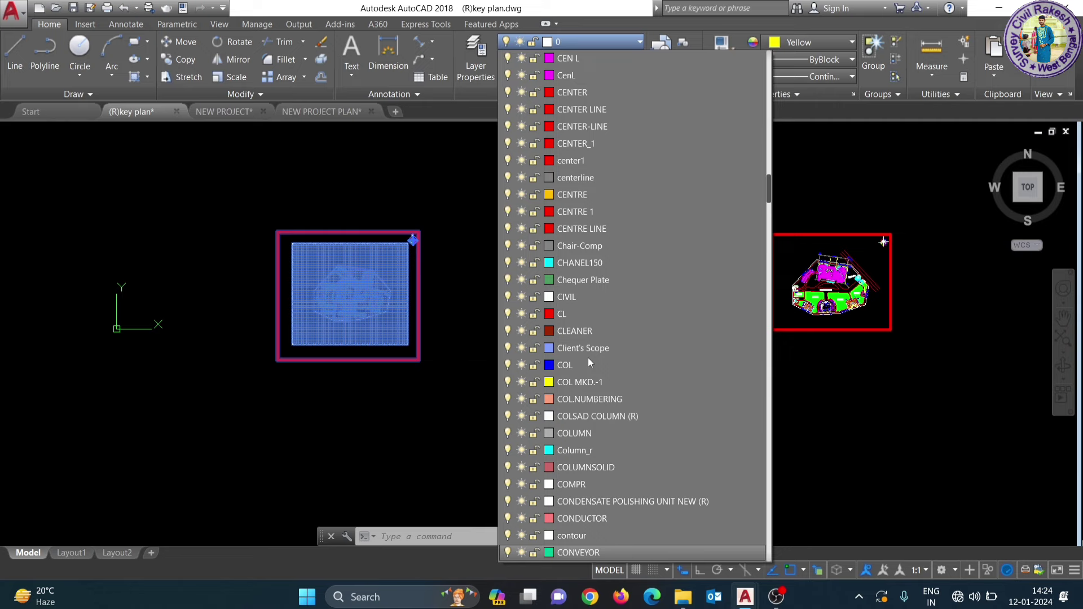
{"action": "left_click", "coordinate": [604, 535]}
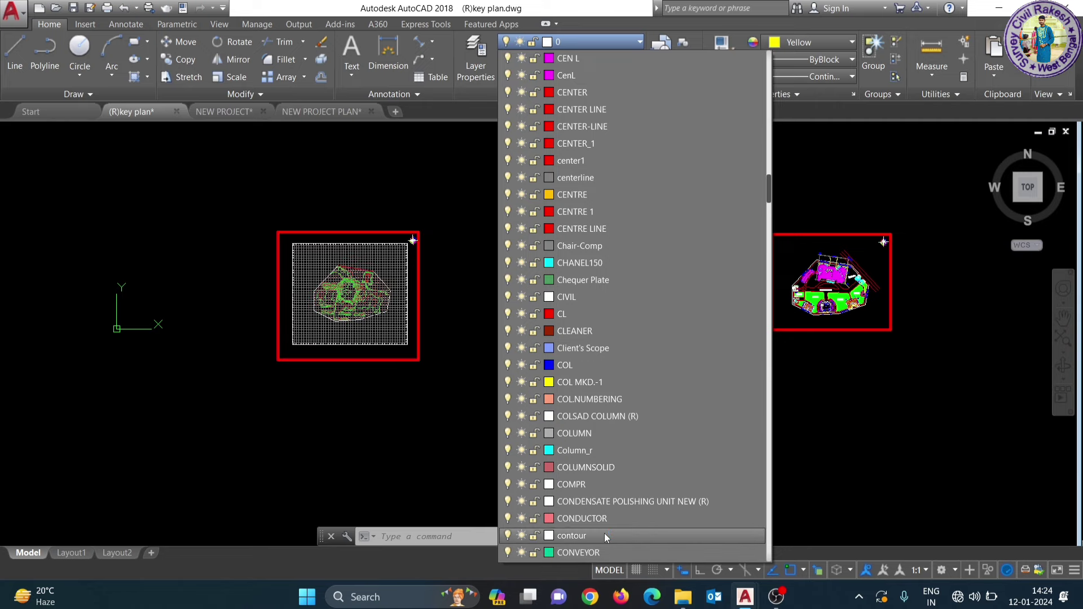
{"action": "left_click", "coordinate": [515, 419]}
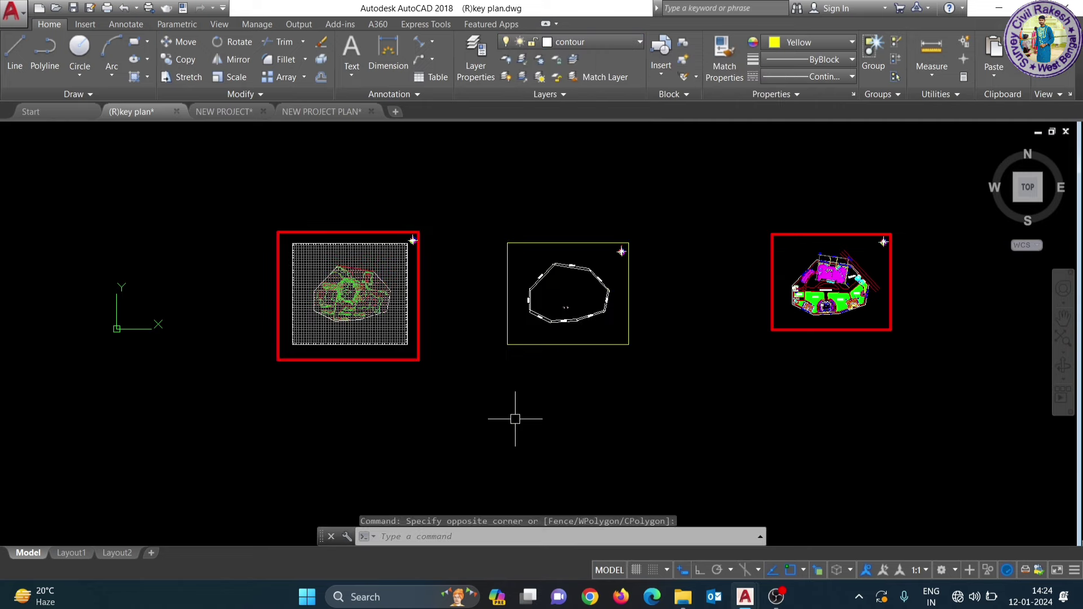
Step: Reselect the left drawing to confirm its layer, then clear the selection
{"action": "key", "text": "Escape"}
{"action": "left_click", "coordinate": [359, 335]}
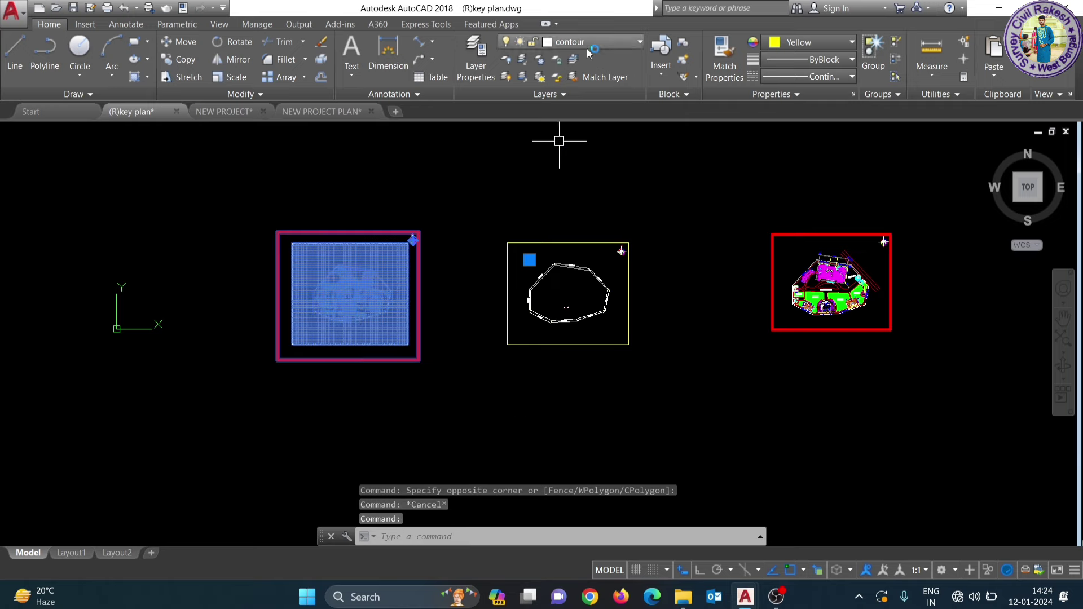
{"action": "key", "text": "Escape"}
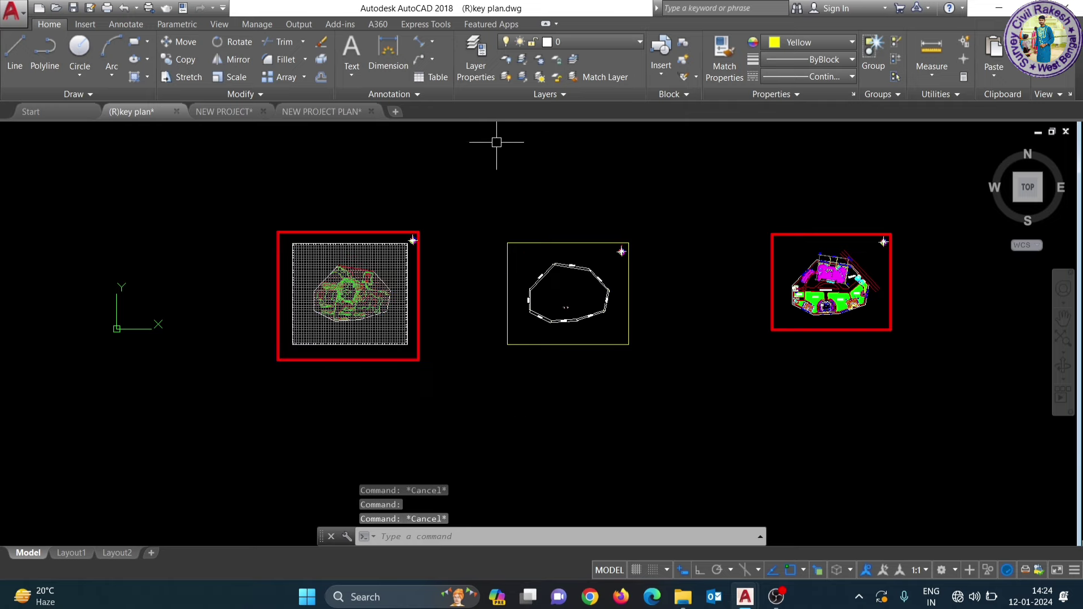
Step: Assign the right-hand site plan to the plan1 layer
{"action": "left_click", "coordinate": [919, 376]}
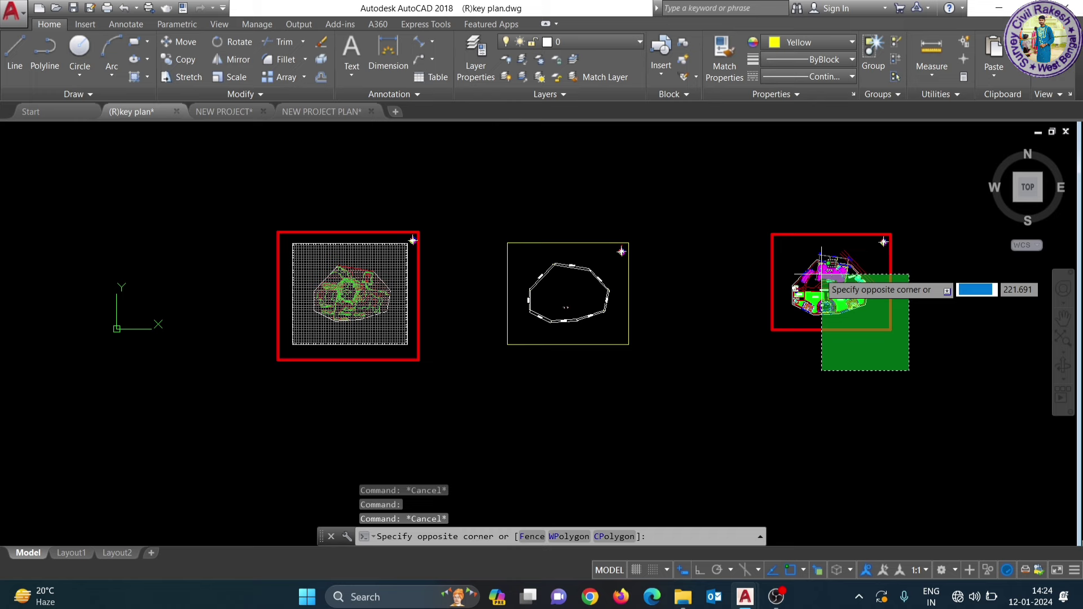
{"action": "left_click", "coordinate": [760, 231]}
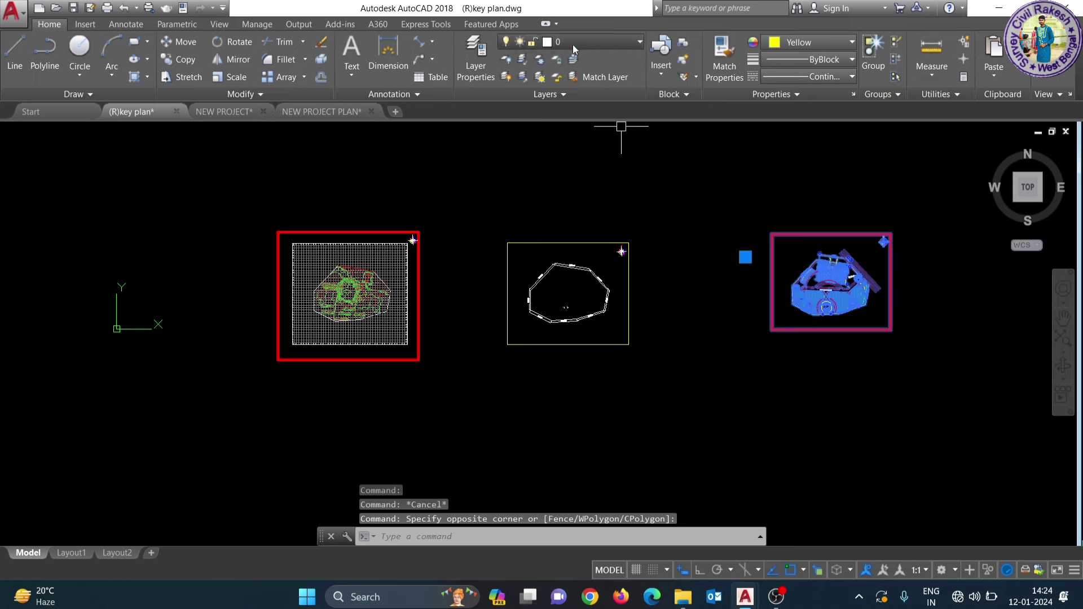
{"action": "left_click", "coordinate": [570, 42]}
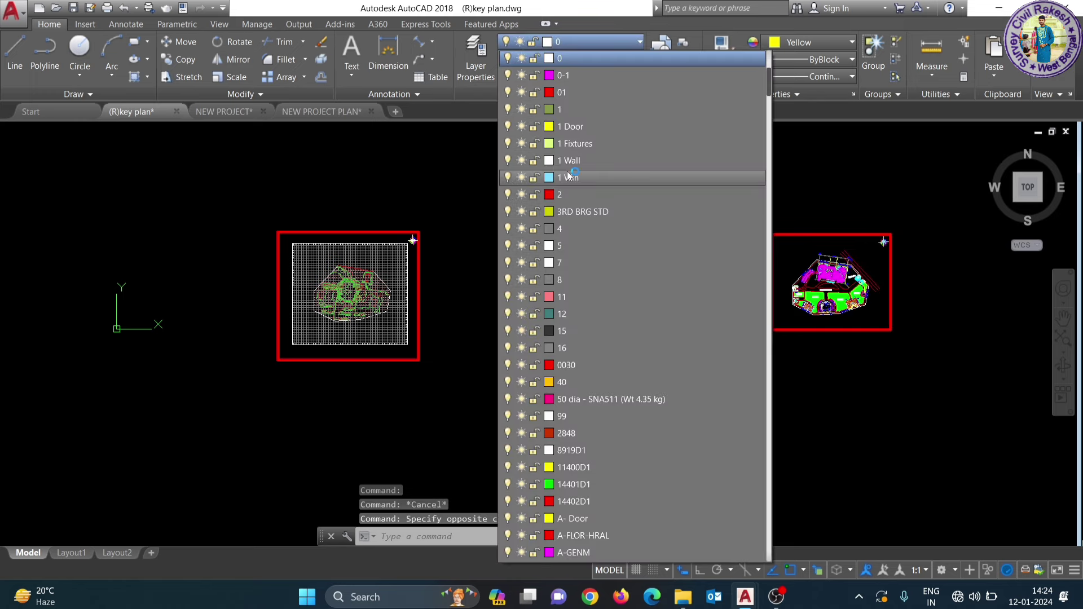
{"action": "scroll", "coordinate": [568, 176], "scroll_direction": "down", "scroll_amount": 10}
{"action": "scroll", "coordinate": [569, 176], "scroll_direction": "down", "scroll_amount": 2}
{"action": "scroll", "coordinate": [568, 176], "scroll_direction": "down", "scroll_amount": 2}
{"action": "scroll", "coordinate": [568, 176], "scroll_direction": "down", "scroll_amount": 2}
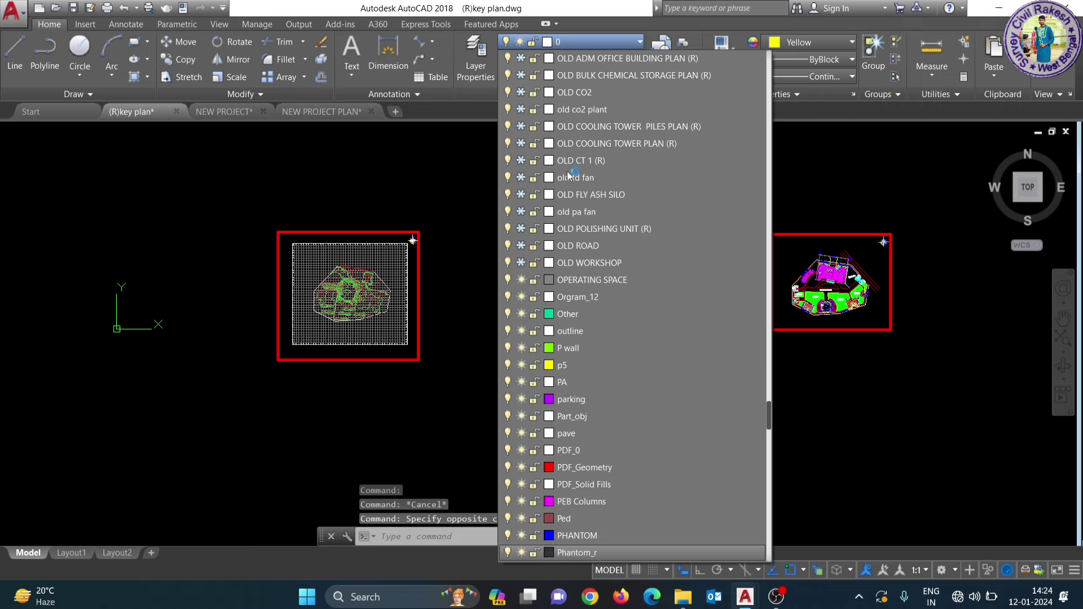
{"action": "scroll", "coordinate": [569, 176], "scroll_direction": "down", "scroll_amount": 2}
{"action": "scroll", "coordinate": [569, 176], "scroll_direction": "down", "scroll_amount": 2}
{"action": "scroll", "coordinate": [569, 176], "scroll_direction": "down", "scroll_amount": 2}
{"action": "scroll", "coordinate": [568, 176], "scroll_direction": "down", "scroll_amount": 2}
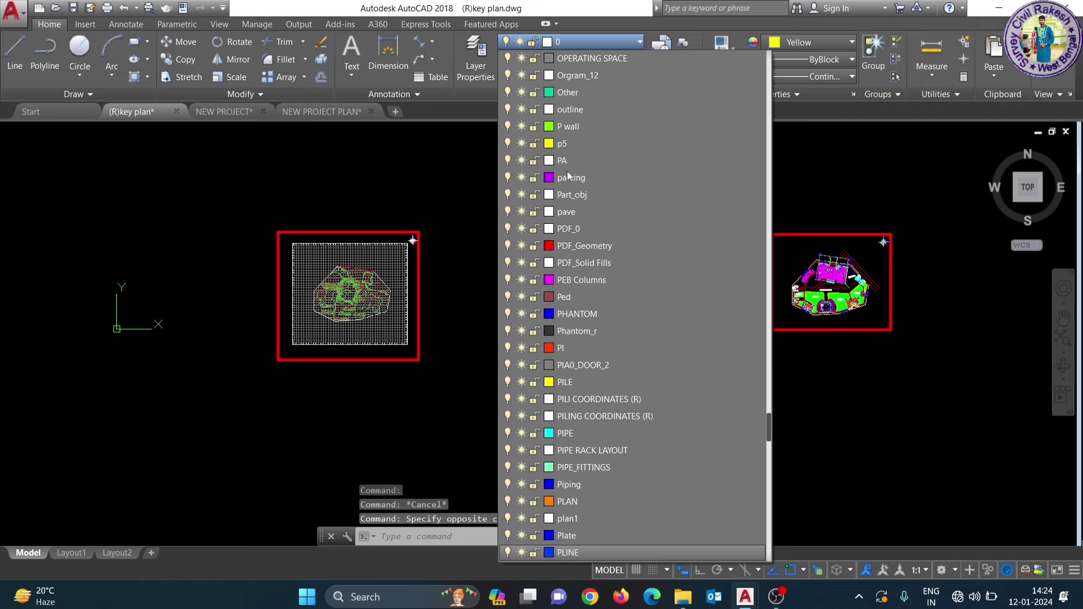
{"action": "scroll", "coordinate": [567, 171], "scroll_direction": "down", "scroll_amount": 1}
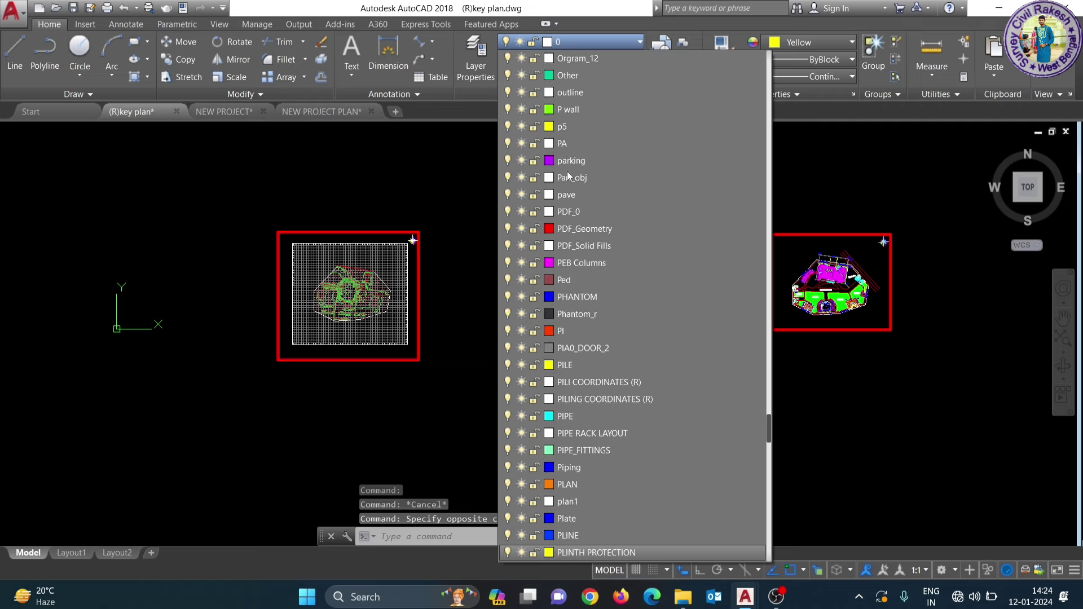
{"action": "left_click", "coordinate": [594, 500]}
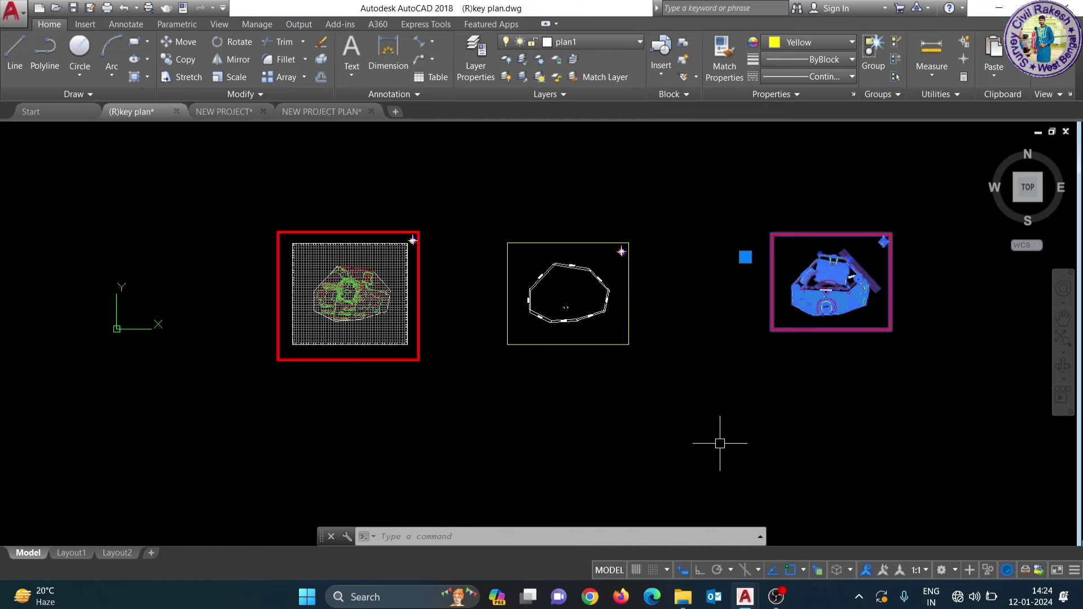
{"action": "key", "text": "Escape"}
Step: Reselect the right-hand site plan to check its layer, then deselect it
{"action": "left_click", "coordinate": [830, 333]}
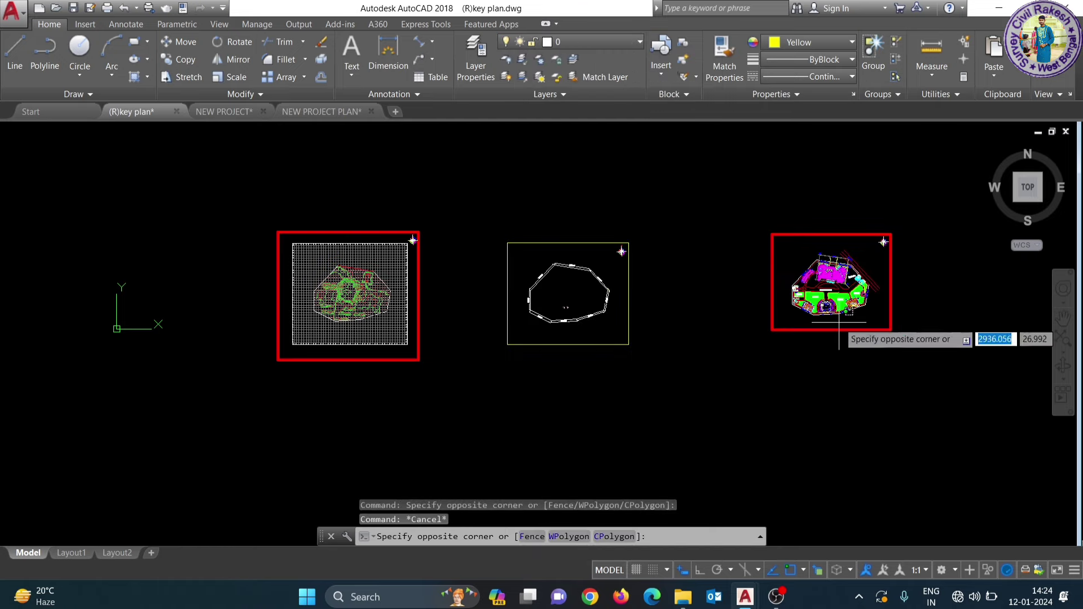
{"action": "left_click", "coordinate": [787, 277]}
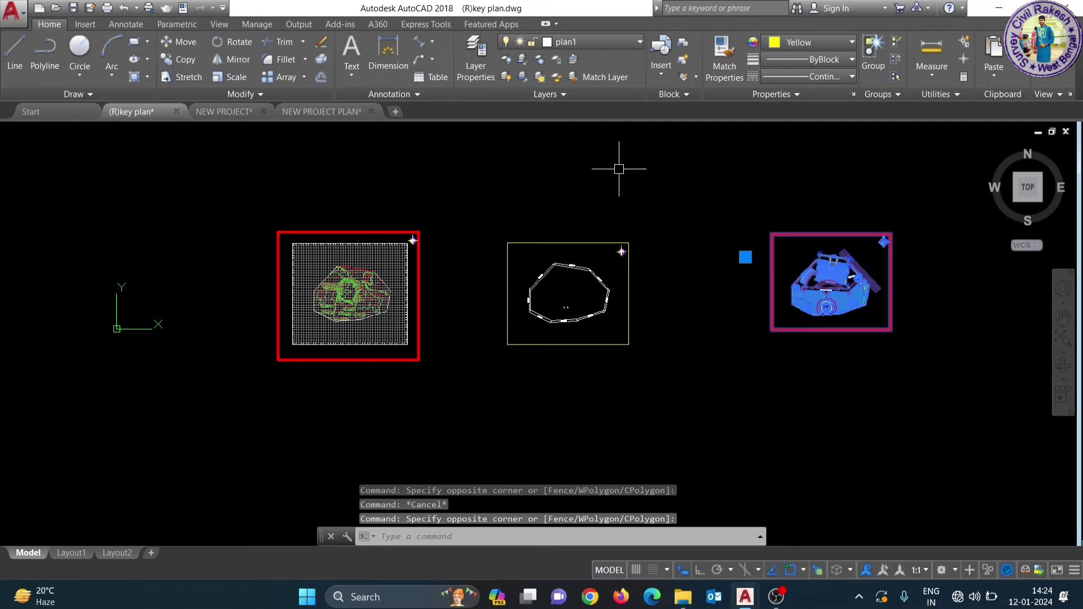
{"action": "key", "text": "Escape"}
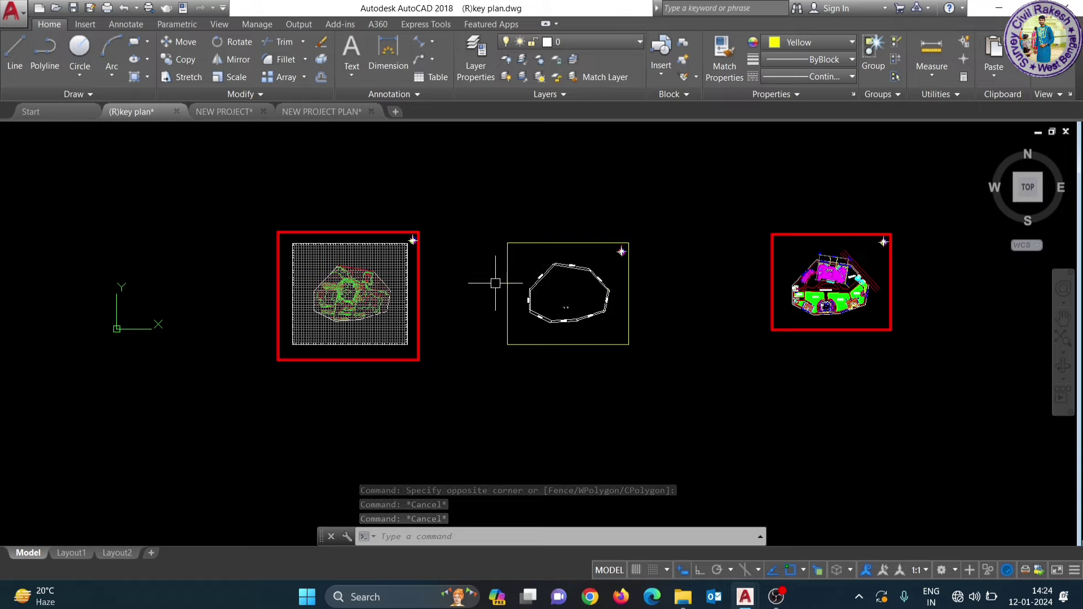
Step: With ALIGN, match the contour drawing's top-left boundary corner to the polygon's corresponding corner
{"action": "middle_click_drag", "start_coordinate": [430, 307], "coordinate": [489, 310]}
{"action": "left_click", "coordinate": [564, 366]}
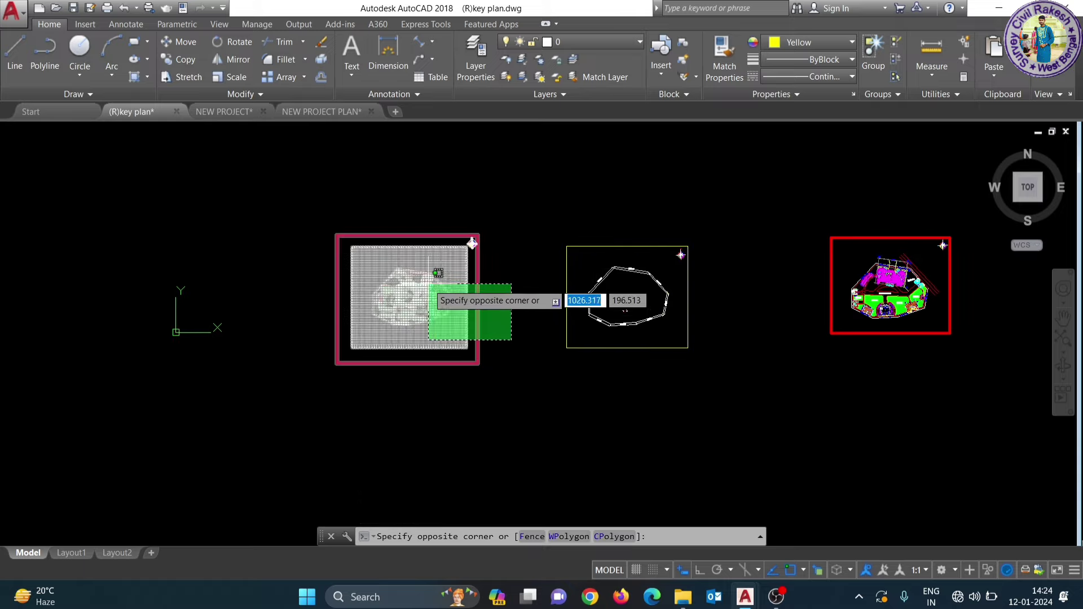
{"action": "left_click", "coordinate": [428, 284]}
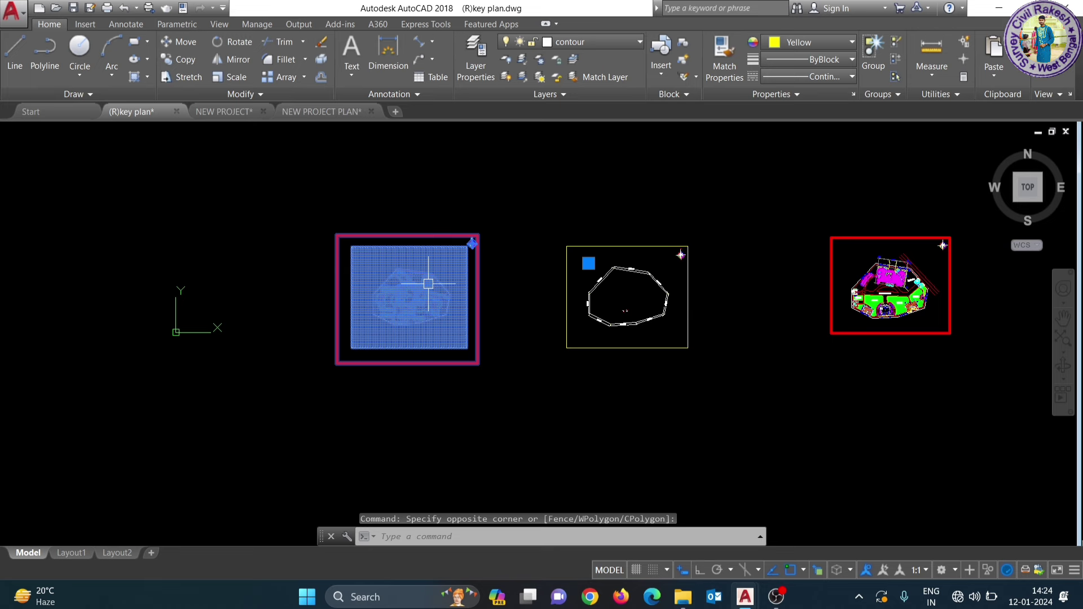
{"action": "scroll", "coordinate": [428, 283], "scroll_direction": "up", "scroll_amount": 6}
{"action": "type", "text": "al"}
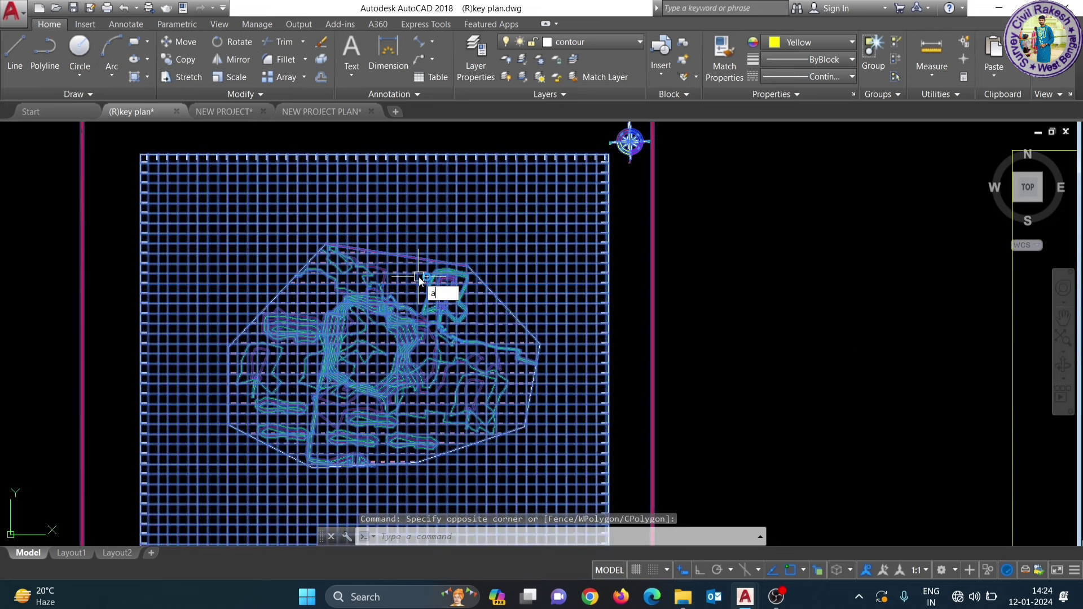
{"action": "key", "text": "Return"}
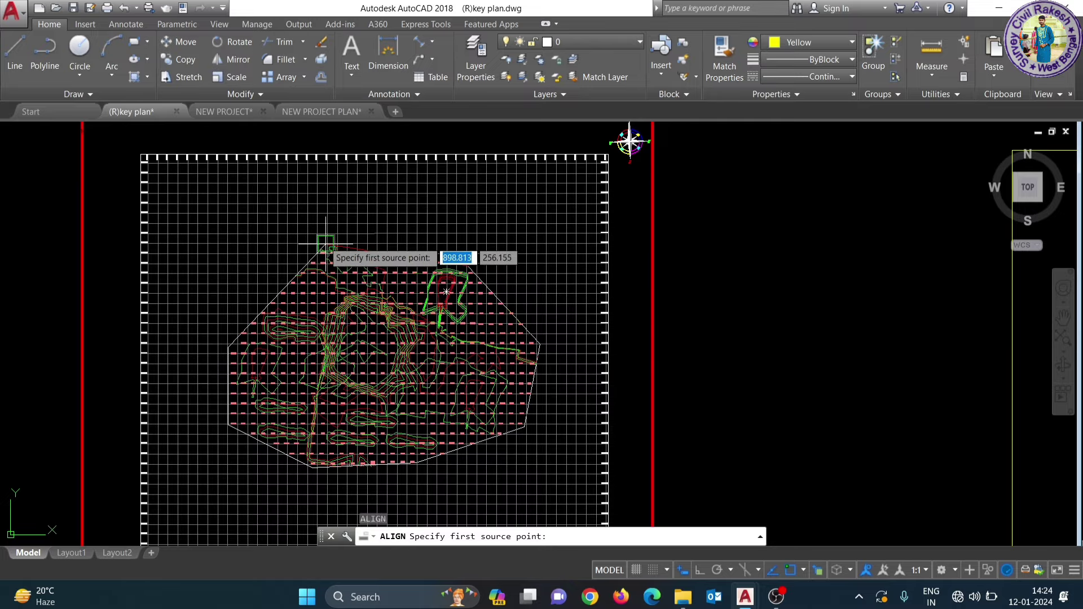
{"action": "scroll", "coordinate": [319, 240], "scroll_direction": "up", "scroll_amount": 5}
{"action": "scroll", "coordinate": [384, 282], "scroll_direction": "up", "scroll_amount": 3}
{"action": "scroll", "coordinate": [396, 293], "scroll_direction": "up", "scroll_amount": 2}
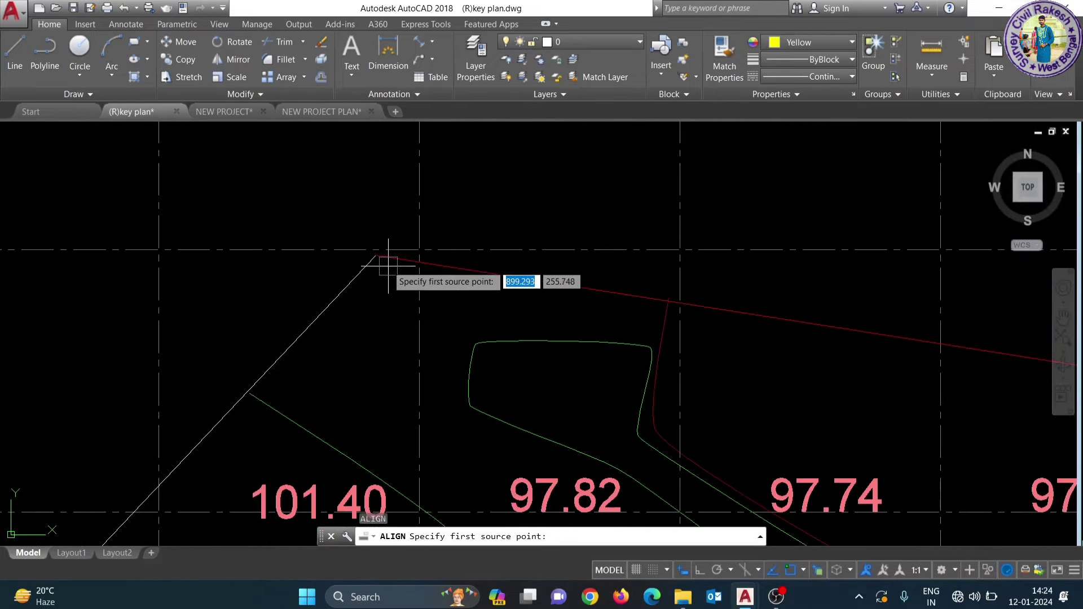
{"action": "left_click", "coordinate": [375, 251]}
{"action": "scroll", "coordinate": [213, 314], "scroll_direction": "down", "scroll_amount": 8}
{"action": "scroll", "coordinate": [212, 313], "scroll_direction": "down", "scroll_amount": 3}
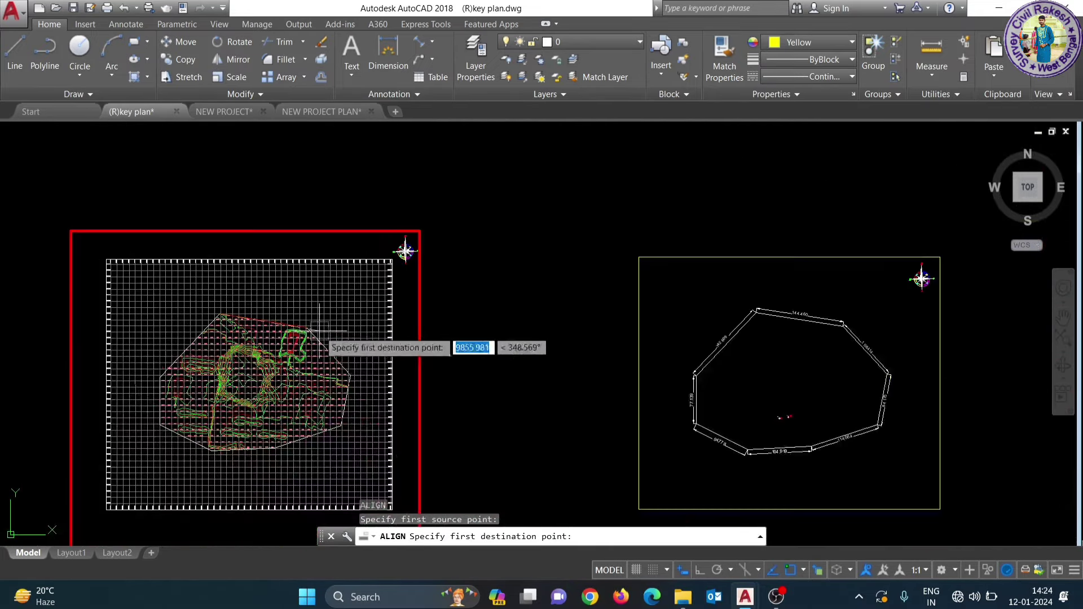
{"action": "scroll", "coordinate": [737, 333], "scroll_direction": "up", "scroll_amount": 8}
{"action": "scroll", "coordinate": [668, 301], "scroll_direction": "up", "scroll_amount": 3}
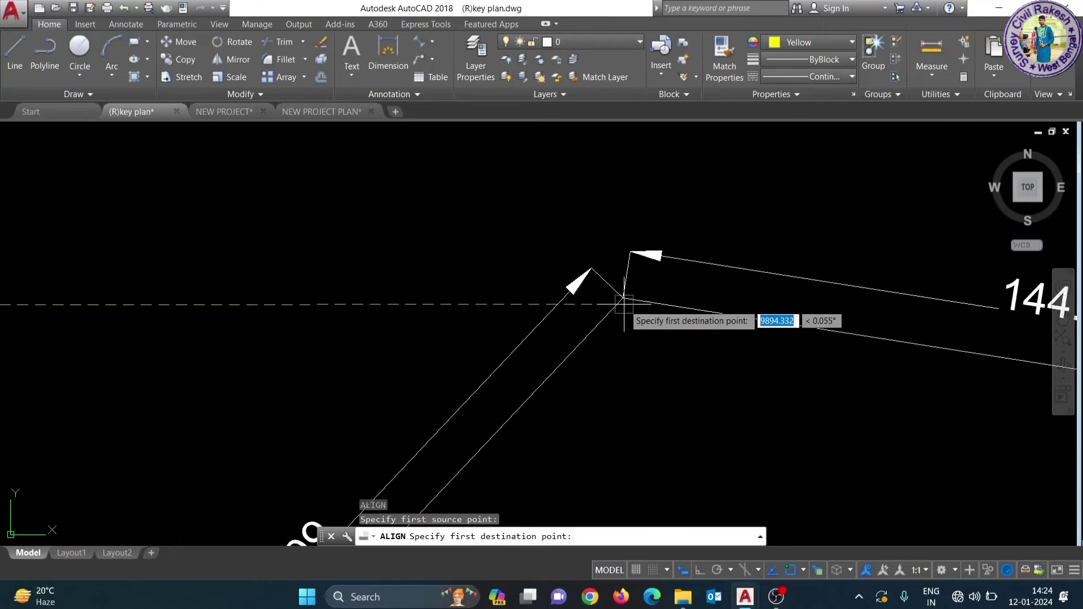
{"action": "scroll", "coordinate": [624, 298], "scroll_direction": "up", "scroll_amount": 3}
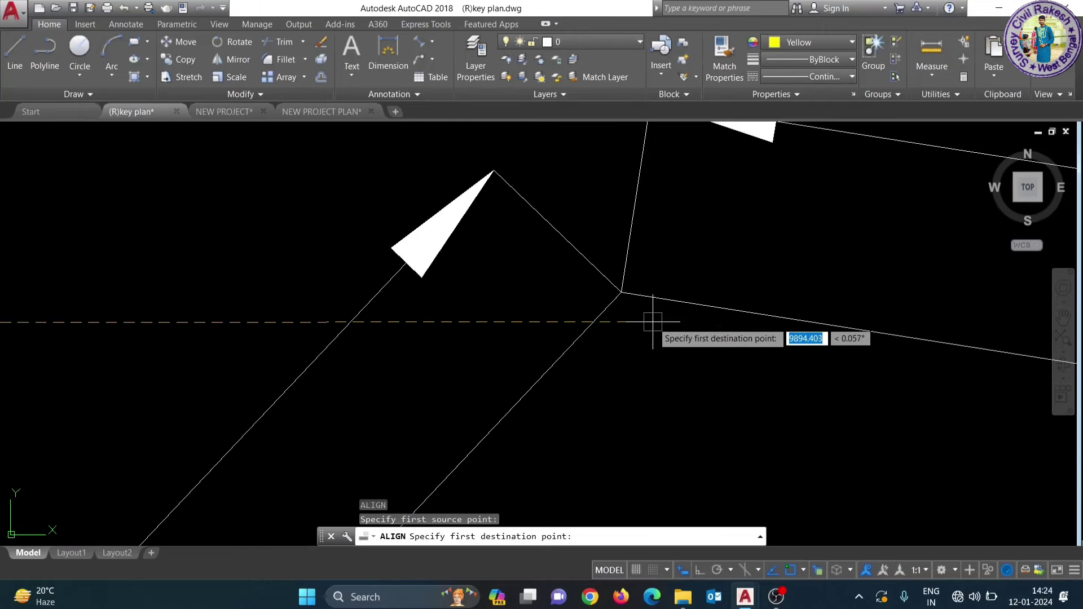
{"action": "left_click", "coordinate": [621, 293]}
Step: Match the second boundary corner to the polygon and scale the contour drawing to fit
{"action": "scroll", "coordinate": [618, 299], "scroll_direction": "down", "scroll_amount": 2}
{"action": "scroll", "coordinate": [632, 327], "scroll_direction": "down", "scroll_amount": 5}
{"action": "scroll", "coordinate": [168, 323], "scroll_direction": "up", "scroll_amount": 3}
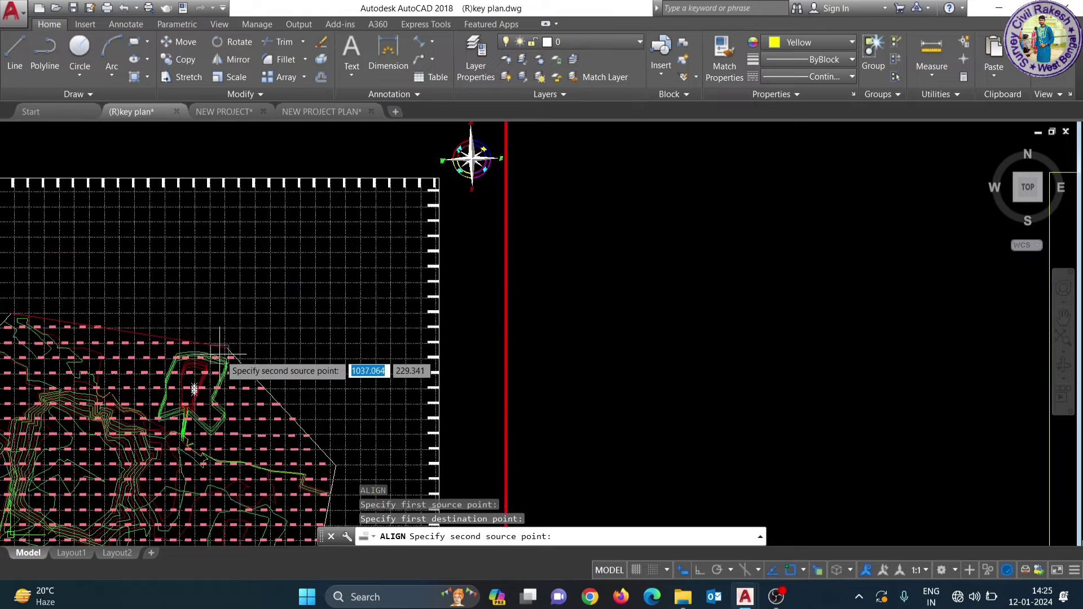
{"action": "scroll", "coordinate": [193, 361], "scroll_direction": "up", "scroll_amount": 3}
{"action": "scroll", "coordinate": [285, 344], "scroll_direction": "up", "scroll_amount": 3}
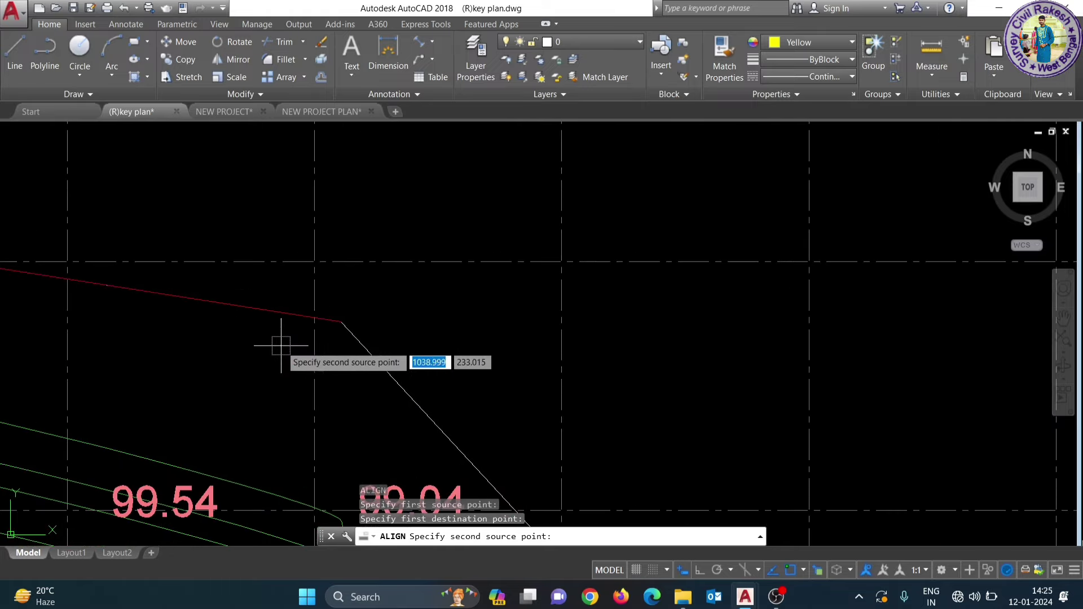
{"action": "left_click", "coordinate": [341, 322]}
{"action": "scroll", "coordinate": [290, 315], "scroll_direction": "down", "scroll_amount": 3}
{"action": "scroll", "coordinate": [358, 345], "scroll_direction": "down", "scroll_amount": 5}
{"action": "scroll", "coordinate": [688, 345], "scroll_direction": "up", "scroll_amount": 5}
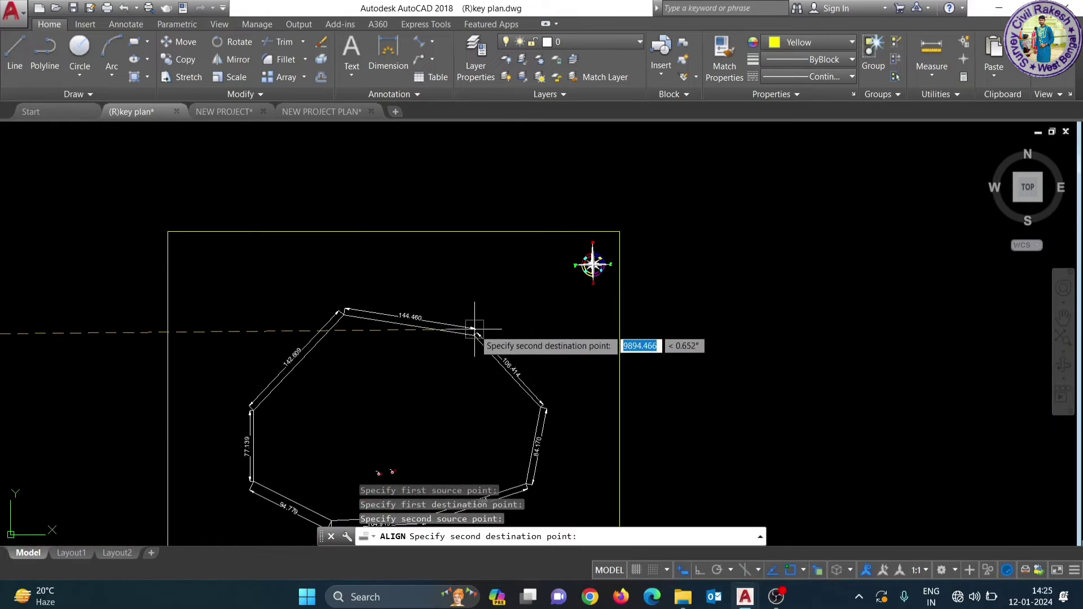
{"action": "scroll", "coordinate": [472, 333], "scroll_direction": "up", "scroll_amount": 5}
{"action": "scroll", "coordinate": [460, 335], "scroll_direction": "up", "scroll_amount": 3}
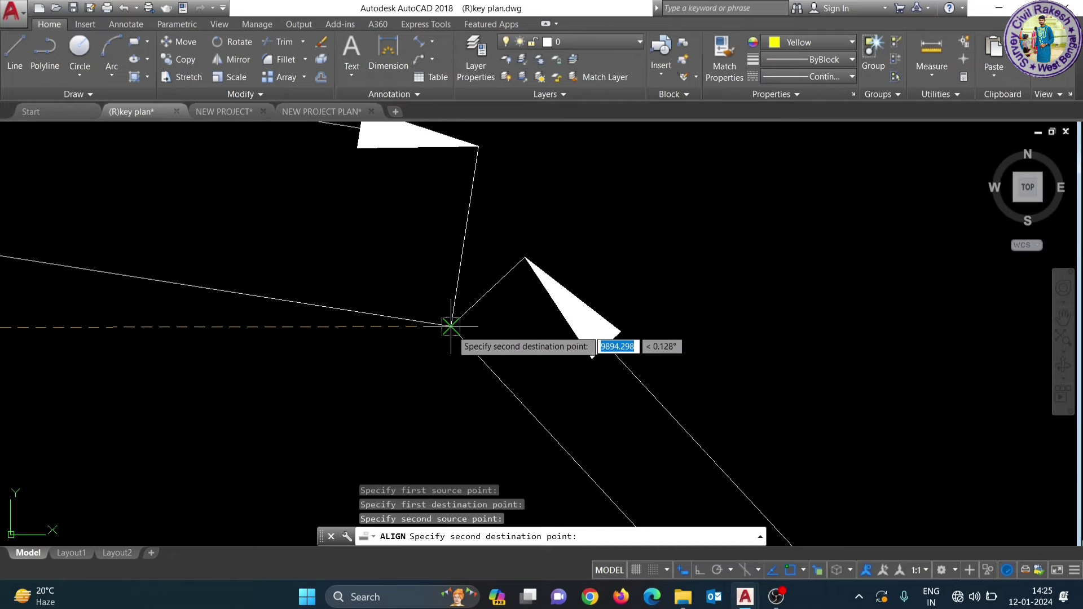
{"action": "left_click", "coordinate": [451, 326]}
{"action": "scroll", "coordinate": [430, 326], "scroll_direction": "down", "scroll_amount": 3}
{"action": "scroll", "coordinate": [474, 309], "scroll_direction": "down", "scroll_amount": 3}
{"action": "key", "text": "Return"}
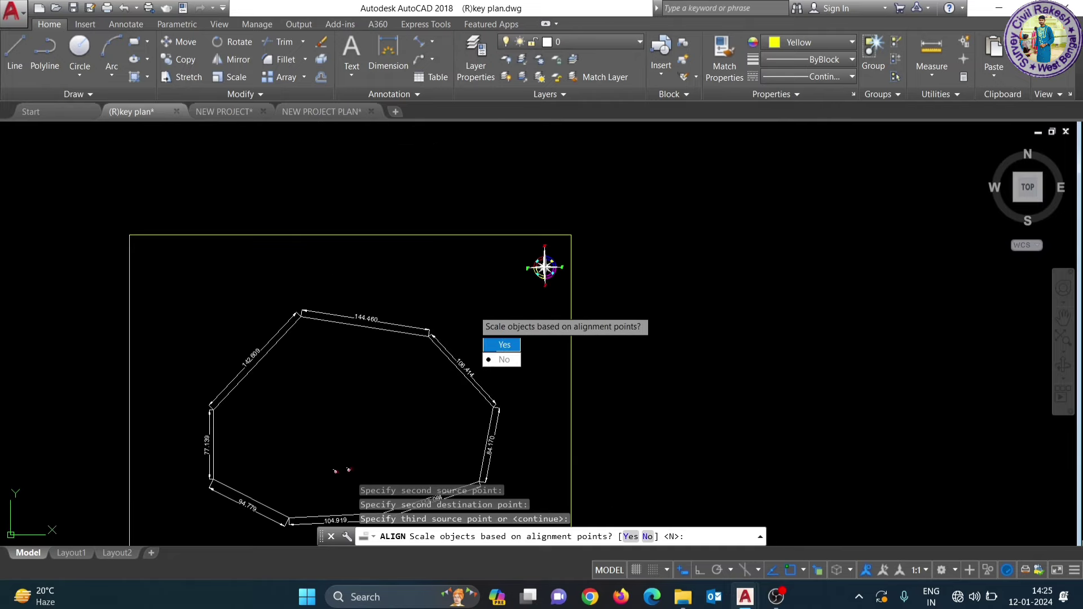
{"action": "left_click", "coordinate": [504, 344]}
{"action": "scroll", "coordinate": [496, 285], "scroll_direction": "down", "scroll_amount": 3}
{"action": "scroll", "coordinate": [497, 288], "scroll_direction": "down", "scroll_amount": 2}
{"action": "scroll", "coordinate": [466, 325], "scroll_direction": "up", "scroll_amount": 5}
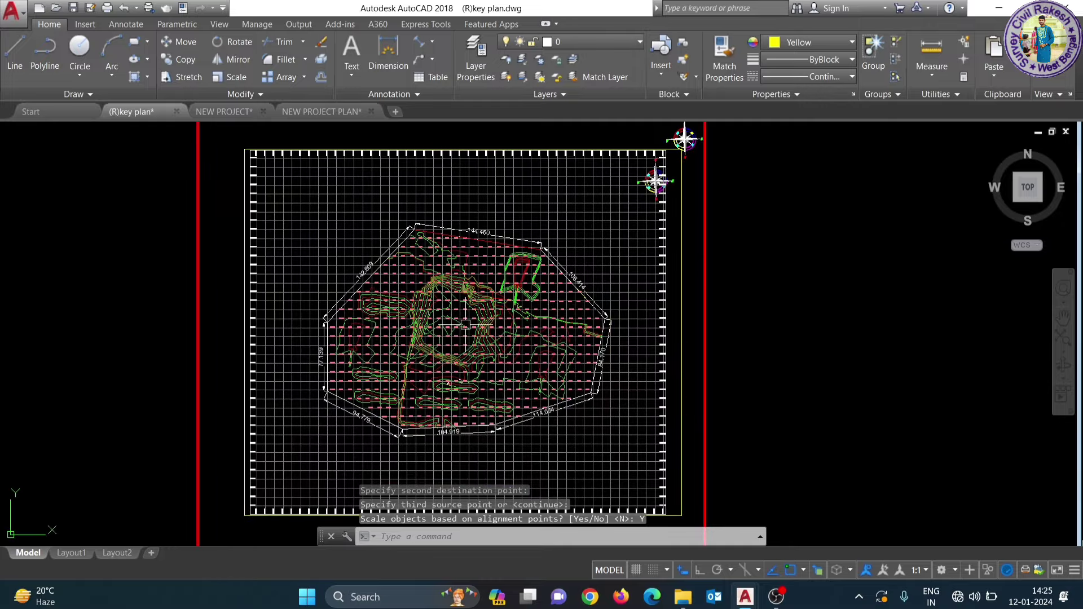
{"action": "scroll", "coordinate": [433, 233], "scroll_direction": "up", "scroll_amount": 4}
{"action": "scroll", "coordinate": [433, 233], "scroll_direction": "up", "scroll_amount": 2}
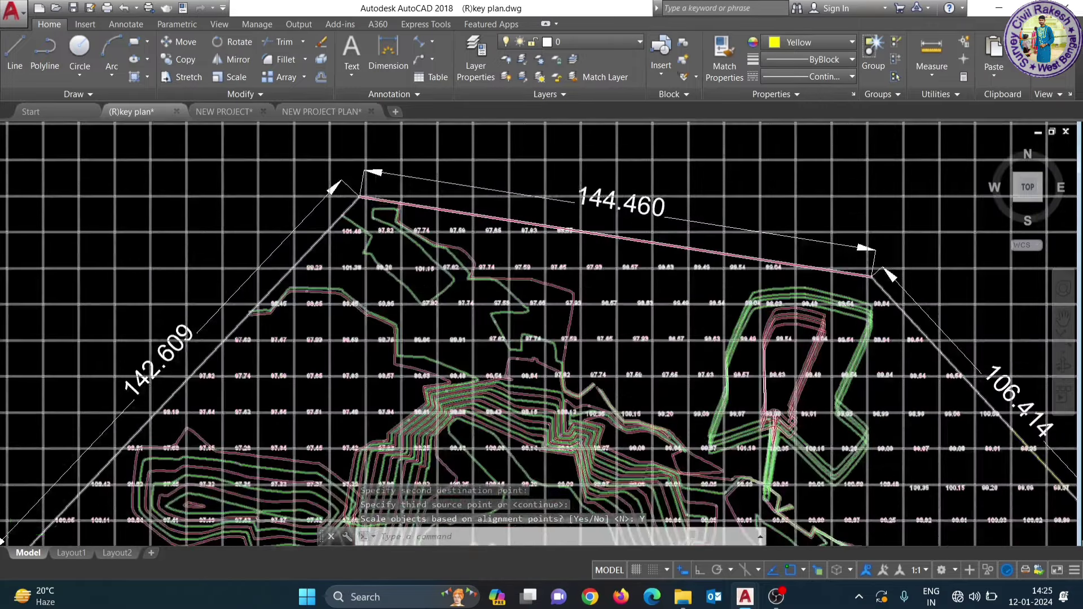
{"action": "scroll", "coordinate": [374, 271], "scroll_direction": "up", "scroll_amount": 2}
{"action": "scroll", "coordinate": [451, 282], "scroll_direction": "down", "scroll_amount": 8}
{"action": "scroll", "coordinate": [447, 301], "scroll_direction": "up", "scroll_amount": 2}
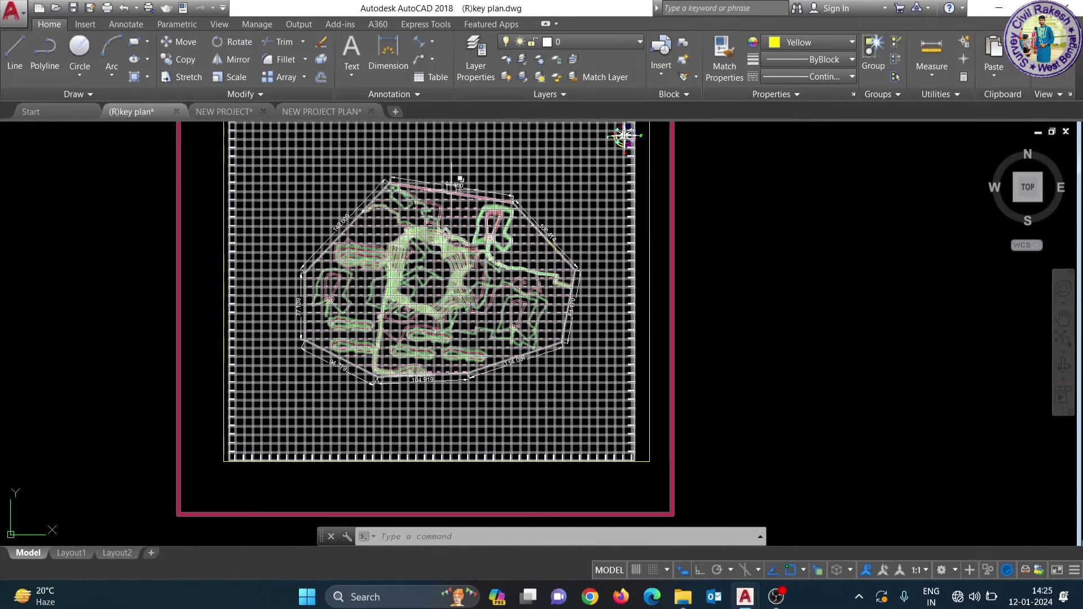
{"action": "scroll", "coordinate": [411, 183], "scroll_direction": "up", "scroll_amount": 4}
{"action": "scroll", "coordinate": [285, 182], "scroll_direction": "up", "scroll_amount": 3}
{"action": "scroll", "coordinate": [285, 189], "scroll_direction": "up", "scroll_amount": 2}
{"action": "scroll", "coordinate": [294, 200], "scroll_direction": "down", "scroll_amount": 4}
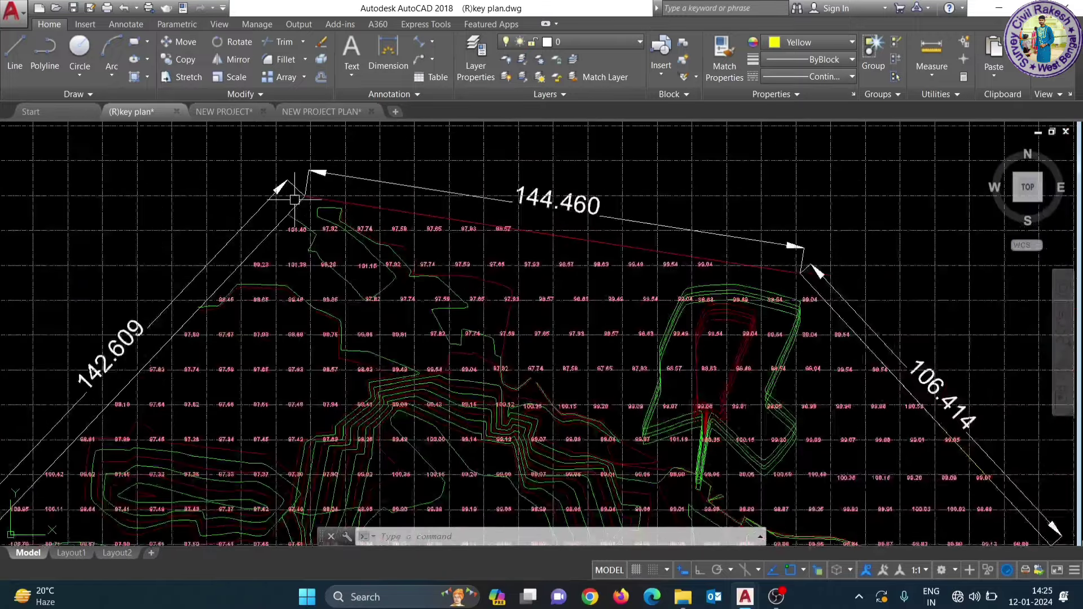
{"action": "scroll", "coordinate": [295, 199], "scroll_direction": "down", "scroll_amount": 6}
{"action": "scroll", "coordinate": [293, 382], "scroll_direction": "up", "scroll_amount": 3}
{"action": "scroll", "coordinate": [296, 389], "scroll_direction": "up", "scroll_amount": 3}
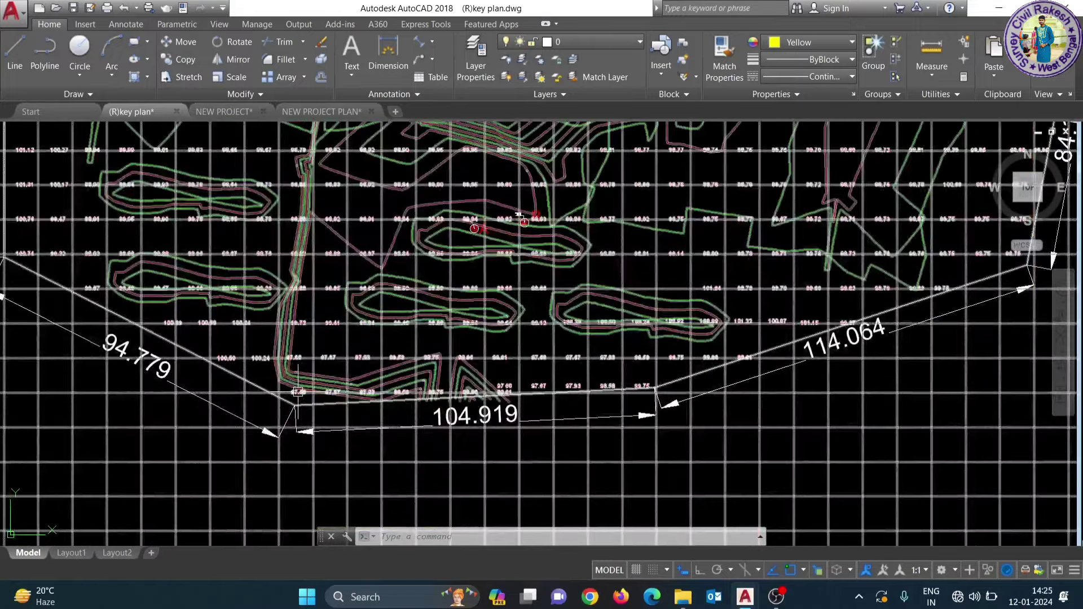
{"action": "scroll", "coordinate": [435, 431], "scroll_direction": "down", "scroll_amount": 4}
{"action": "scroll", "coordinate": [429, 440], "scroll_direction": "up", "scroll_amount": 1}
{"action": "scroll", "coordinate": [416, 450], "scroll_direction": "up", "scroll_amount": 1}
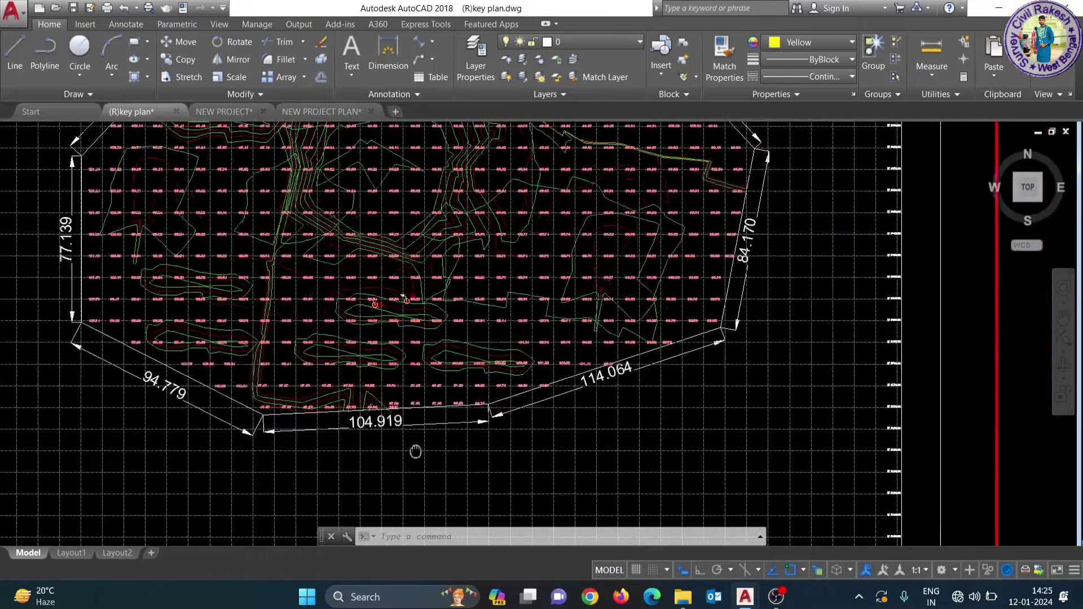
{"action": "scroll", "coordinate": [425, 440], "scroll_direction": "down", "scroll_amount": 5}
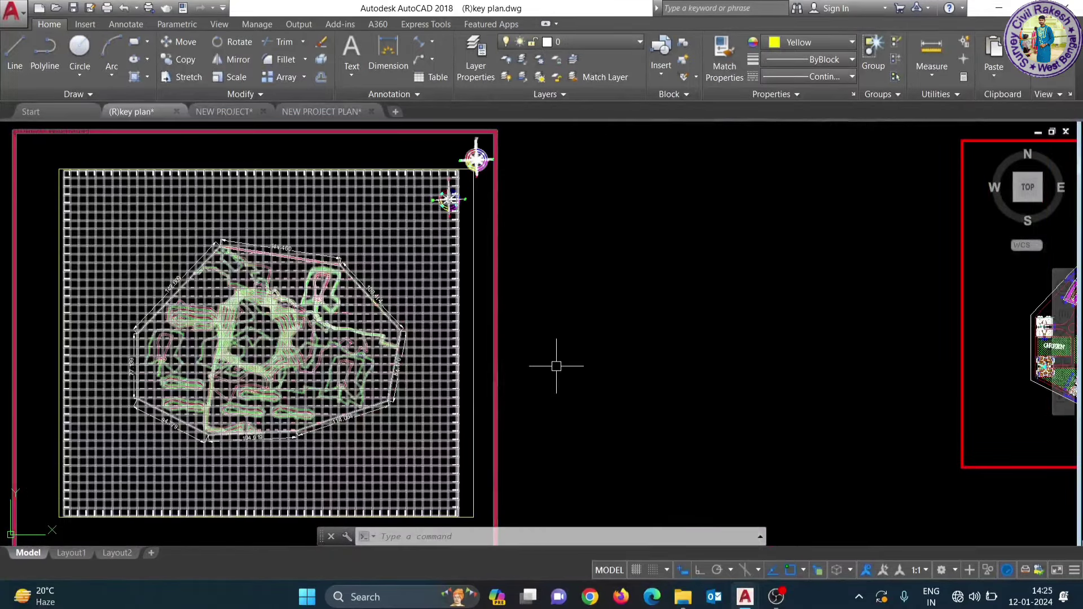
{"action": "middle_click_drag", "start_coordinate": [557, 367], "coordinate": [308, 374]}
{"action": "middle_click_drag", "start_coordinate": [803, 337], "coordinate": [690, 338]}
{"action": "scroll", "coordinate": [310, 218], "scroll_direction": "down", "scroll_amount": 2}
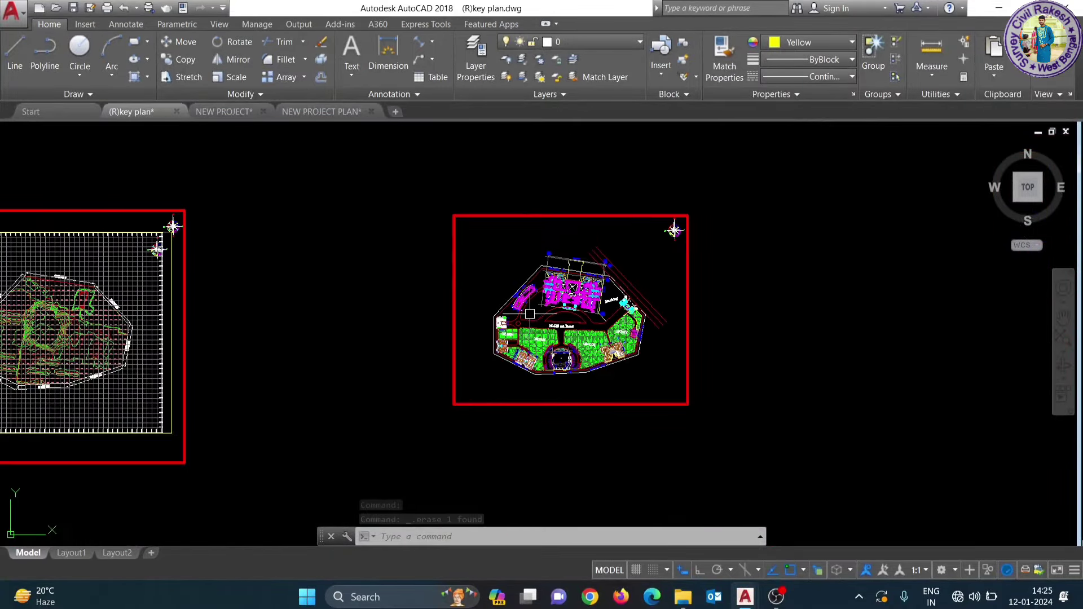
Step: Dimension the top boundary edge between its two corners with a 144.460 aligned dimension
{"action": "left_click", "coordinate": [420, 45]}
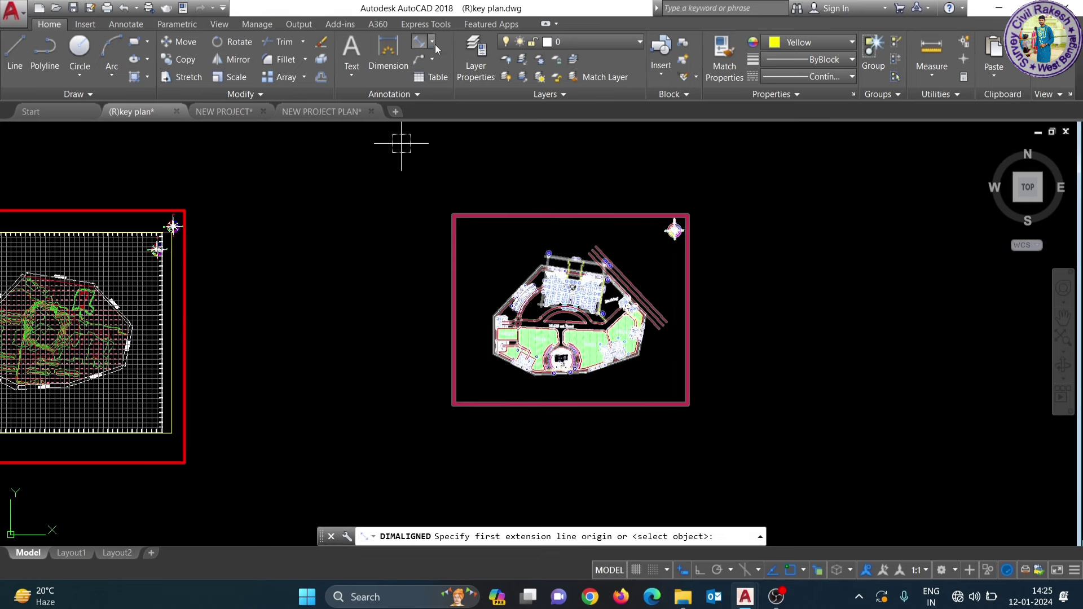
{"action": "left_click", "coordinate": [433, 44]}
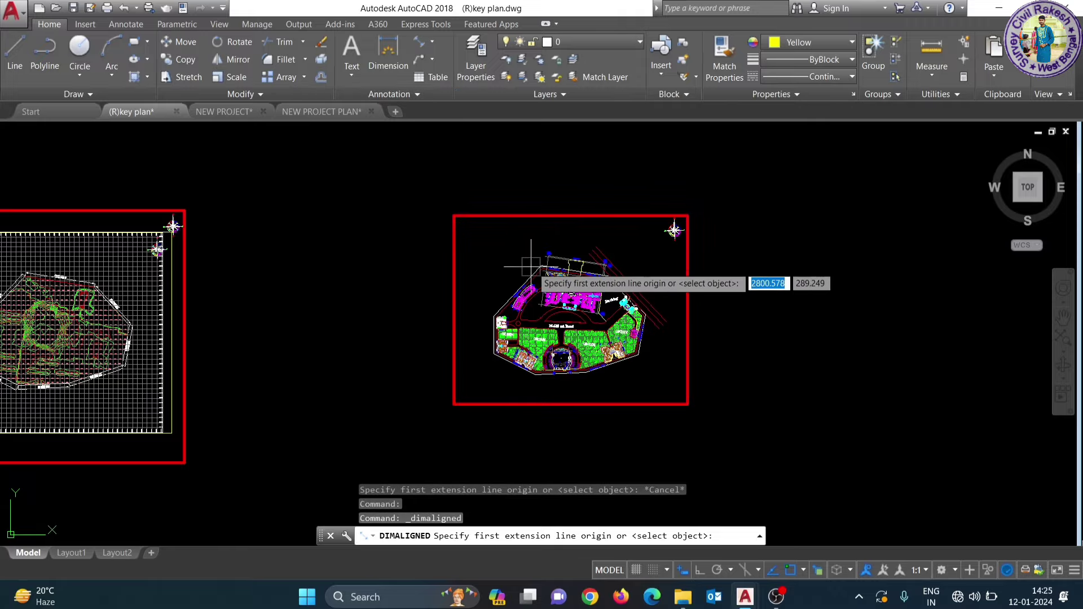
{"action": "scroll", "coordinate": [542, 257], "scroll_direction": "up", "scroll_amount": 2}
{"action": "scroll", "coordinate": [544, 261], "scroll_direction": "up", "scroll_amount": 5}
{"action": "scroll", "coordinate": [538, 284], "scroll_direction": "up", "scroll_amount": 3}
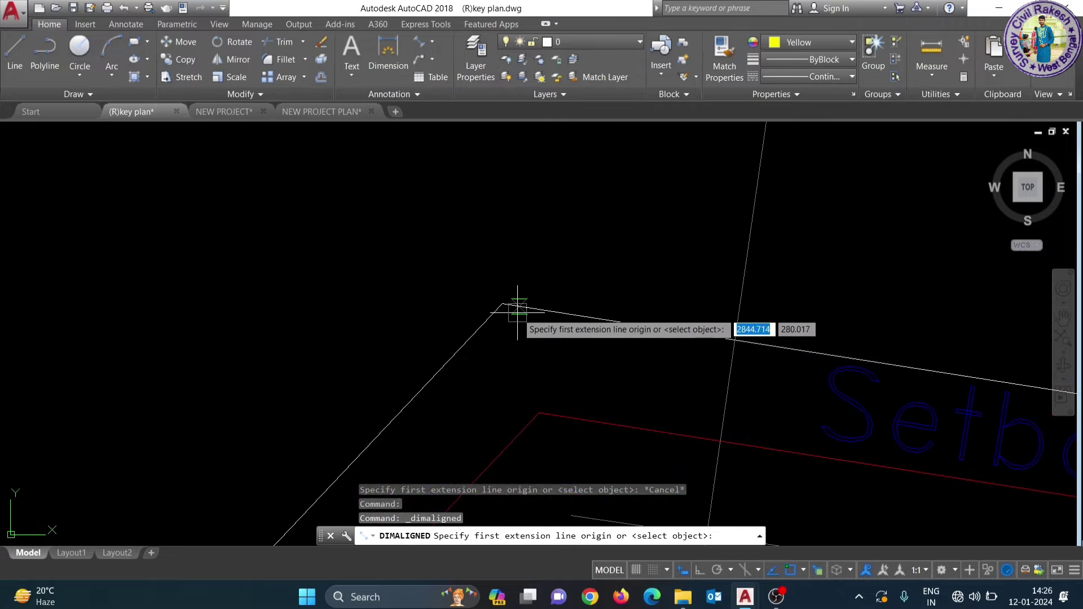
{"action": "left_click", "coordinate": [502, 305]}
{"action": "scroll", "coordinate": [389, 220], "scroll_direction": "down", "scroll_amount": 3}
{"action": "scroll", "coordinate": [508, 260], "scroll_direction": "down", "scroll_amount": 4}
{"action": "scroll", "coordinate": [564, 265], "scroll_direction": "up", "scroll_amount": 4}
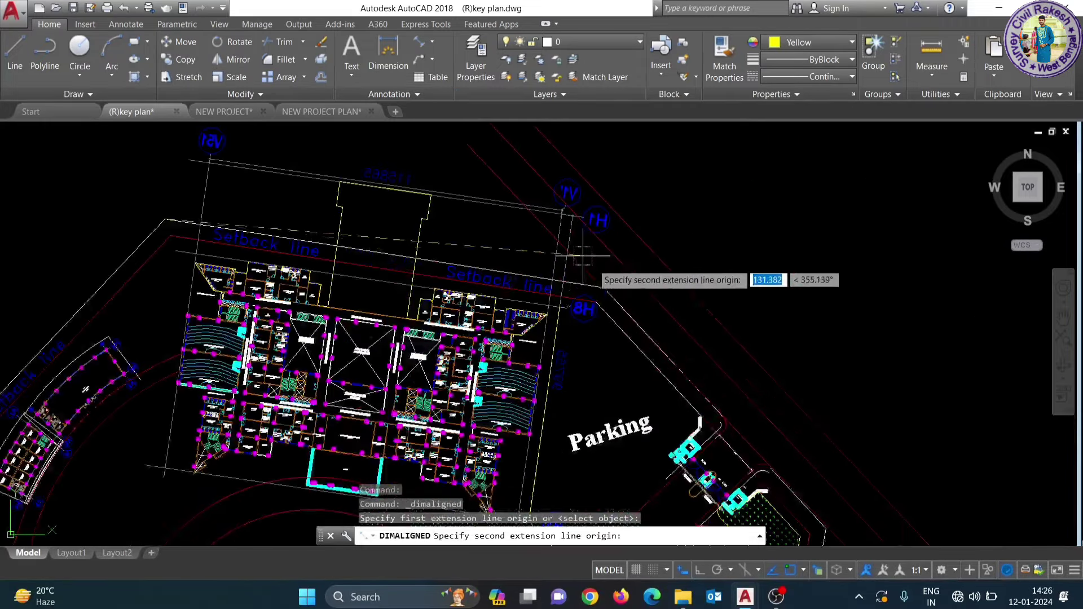
{"action": "scroll", "coordinate": [598, 294], "scroll_direction": "up", "scroll_amount": 3}
{"action": "scroll", "coordinate": [587, 266], "scroll_direction": "up", "scroll_amount": 3}
{"action": "left_click", "coordinate": [580, 238]}
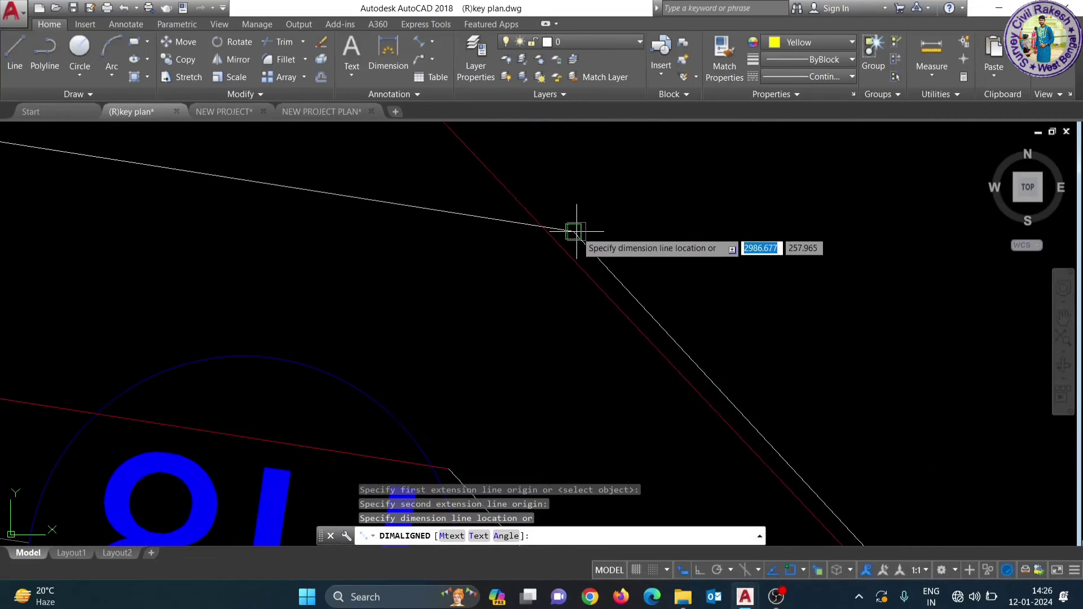
{"action": "scroll", "coordinate": [565, 259], "scroll_direction": "down", "scroll_amount": 3}
{"action": "scroll", "coordinate": [536, 282], "scroll_direction": "down", "scroll_amount": 2}
{"action": "left_click", "coordinate": [705, 496]}
{"action": "scroll", "coordinate": [218, 188], "scroll_direction": "up", "scroll_amount": 5}
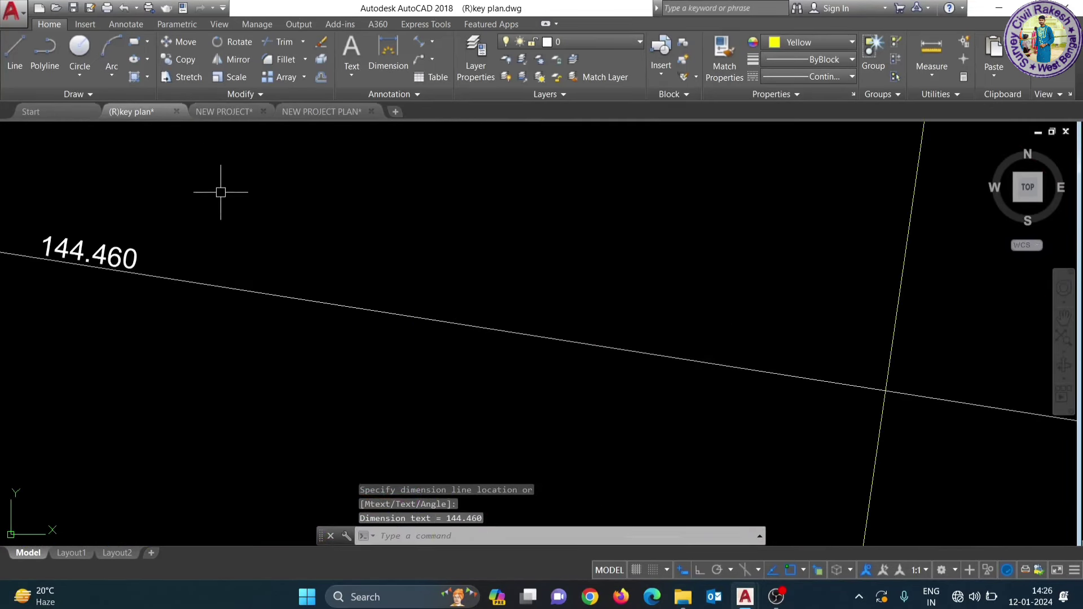
{"action": "scroll", "coordinate": [222, 213], "scroll_direction": "down", "scroll_amount": 2}
{"action": "scroll", "coordinate": [254, 220], "scroll_direction": "down", "scroll_amount": 2}
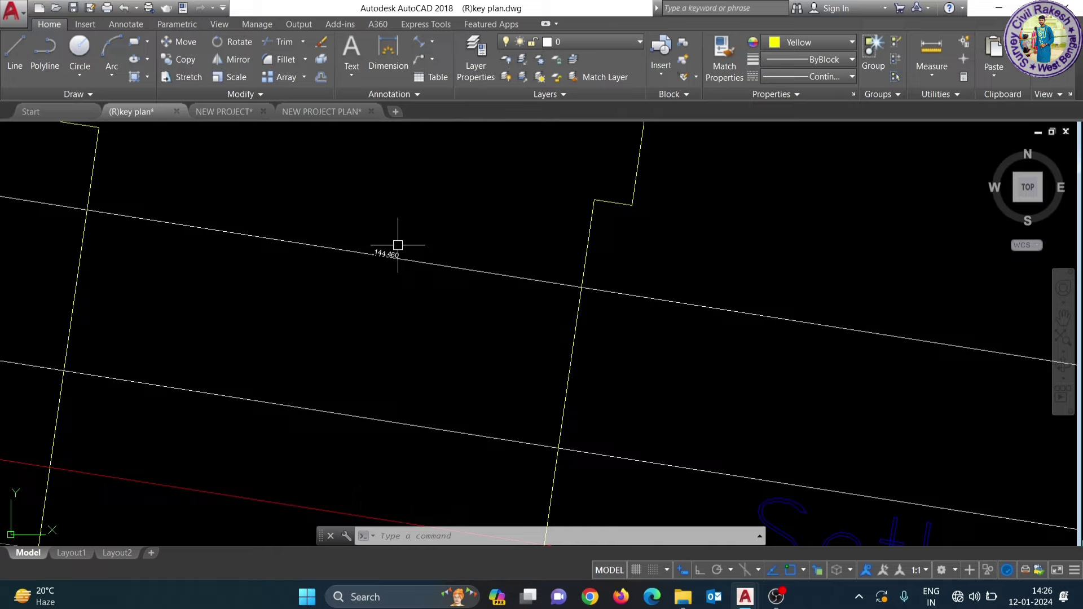
{"action": "scroll", "coordinate": [397, 245], "scroll_direction": "down", "scroll_amount": 2}
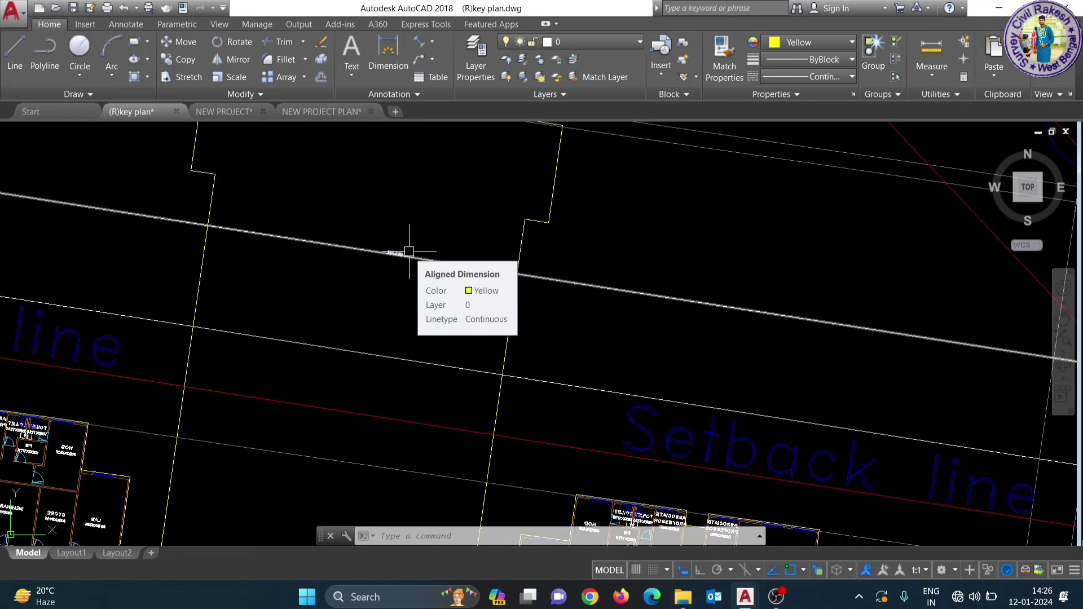
{"action": "scroll", "coordinate": [409, 251], "scroll_direction": "up", "scroll_amount": 5}
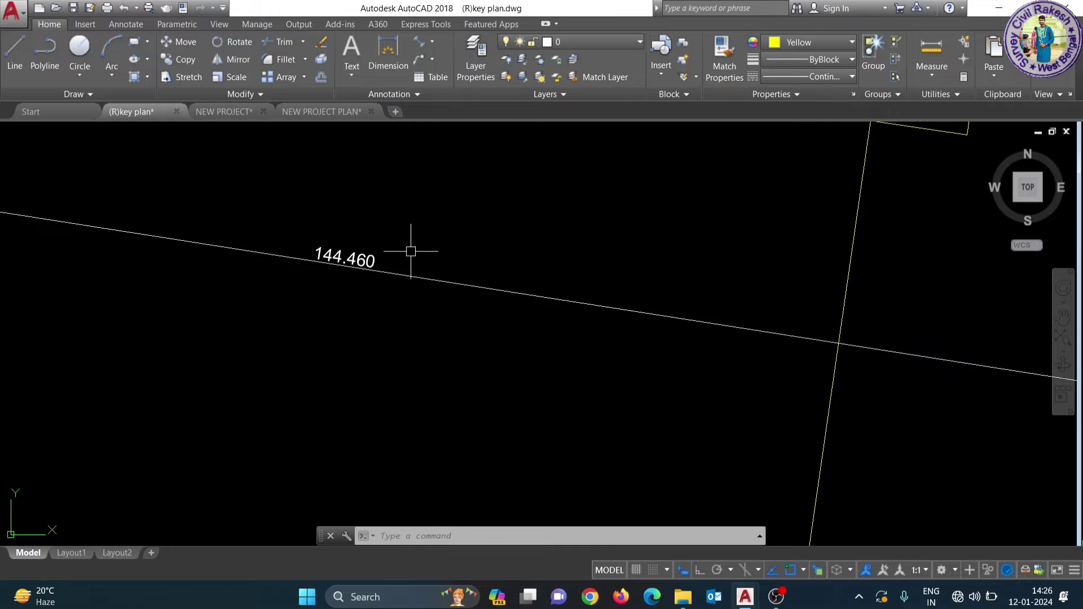
{"action": "scroll", "coordinate": [417, 257], "scroll_direction": "down", "scroll_amount": 3}
{"action": "scroll", "coordinate": [564, 209], "scroll_direction": "down", "scroll_amount": 5}
{"action": "scroll", "coordinate": [181, 245], "scroll_direction": "down", "scroll_amount": 3}
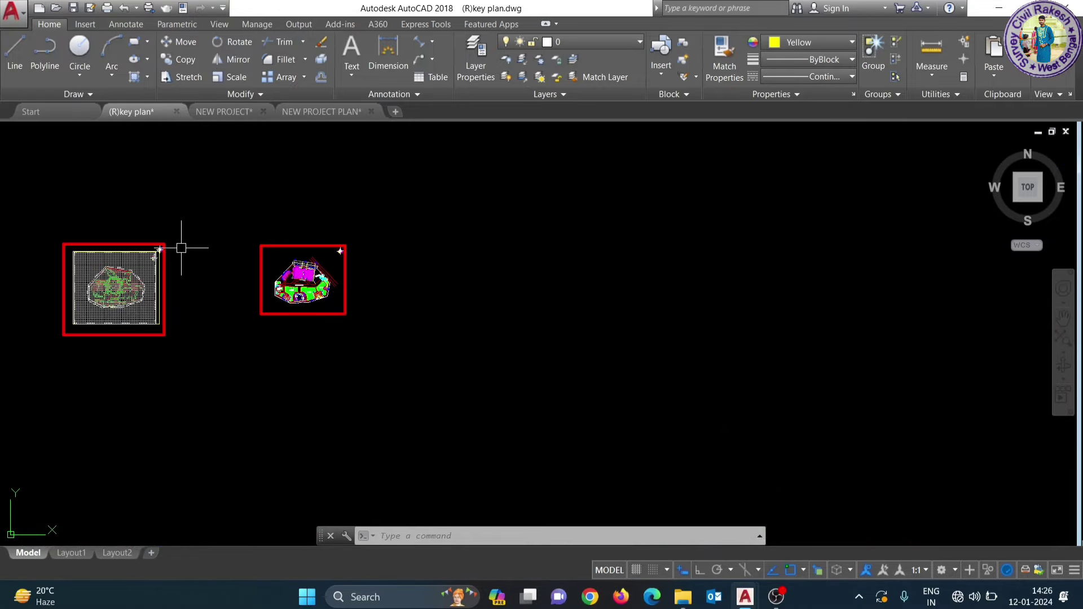
{"action": "scroll", "coordinate": [105, 263], "scroll_direction": "up", "scroll_amount": 8}
{"action": "scroll", "coordinate": [121, 223], "scroll_direction": "up", "scroll_amount": 3}
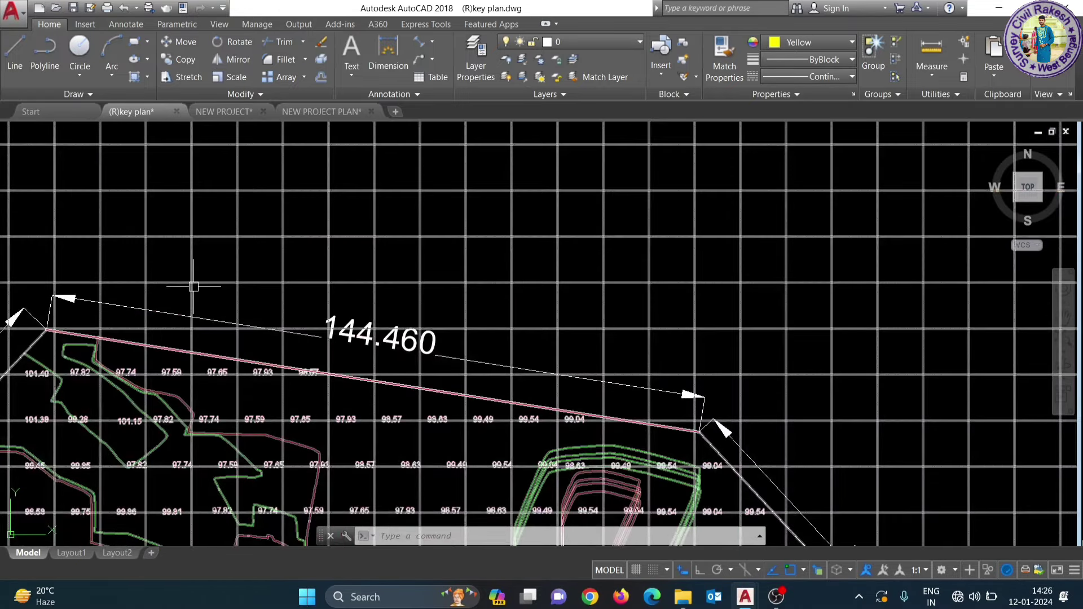
{"action": "scroll", "coordinate": [194, 287], "scroll_direction": "down", "scroll_amount": 3}
{"action": "scroll", "coordinate": [223, 286], "scroll_direction": "down", "scroll_amount": 5}
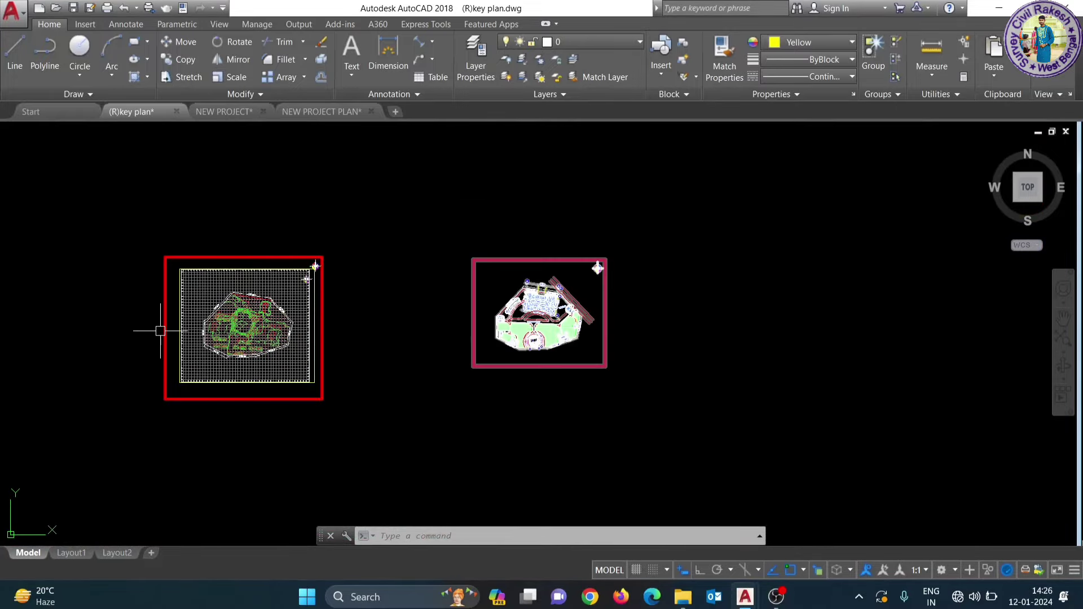
{"action": "scroll", "coordinate": [188, 334], "scroll_direction": "up", "scroll_amount": 4}
{"action": "scroll", "coordinate": [332, 269], "scroll_direction": "up", "scroll_amount": 6}
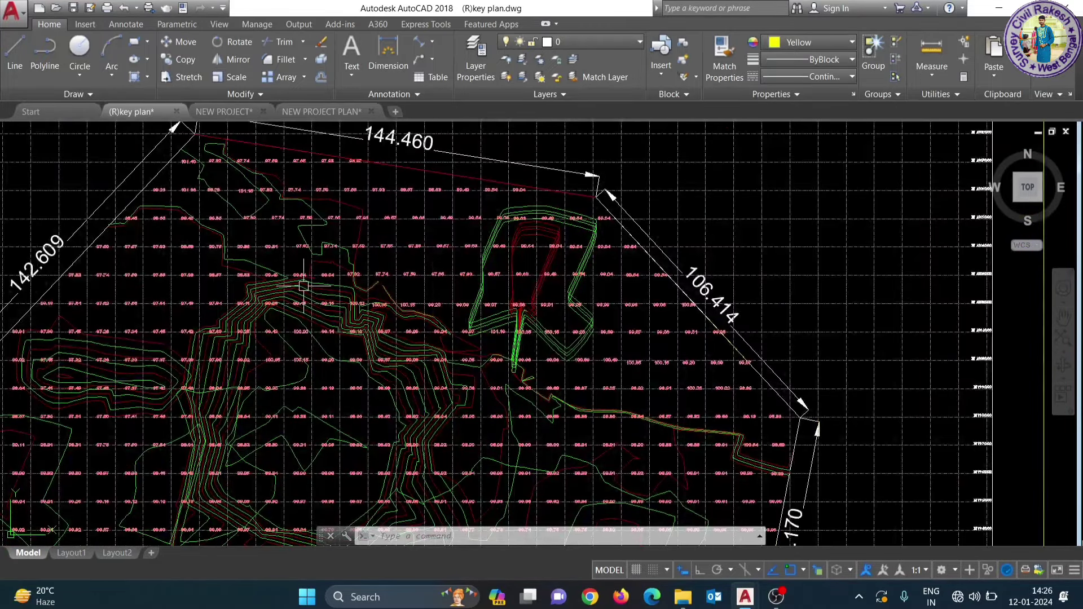
{"action": "scroll", "coordinate": [404, 289], "scroll_direction": "up", "scroll_amount": 2}
{"action": "scroll", "coordinate": [368, 249], "scroll_direction": "up", "scroll_amount": 1}
{"action": "scroll", "coordinate": [394, 265], "scroll_direction": "down", "scroll_amount": 5}
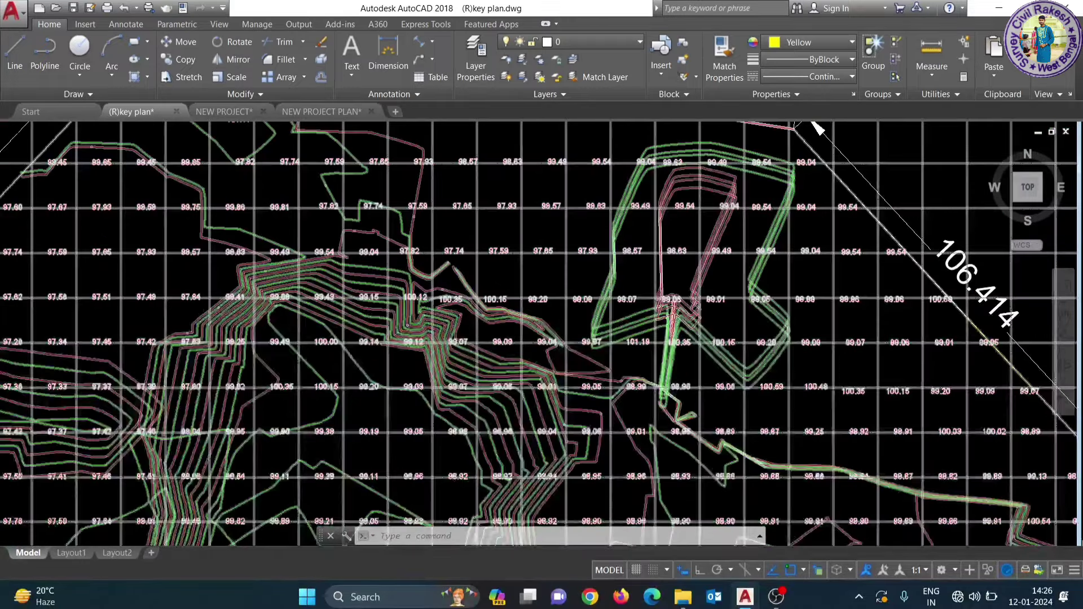
{"action": "scroll", "coordinate": [418, 268], "scroll_direction": "down", "scroll_amount": 2}
{"action": "scroll", "coordinate": [434, 282], "scroll_direction": "down", "scroll_amount": 1}
{"action": "scroll", "coordinate": [435, 283], "scroll_direction": "down", "scroll_amount": 3}
{"action": "scroll", "coordinate": [429, 277], "scroll_direction": "down", "scroll_amount": 2}
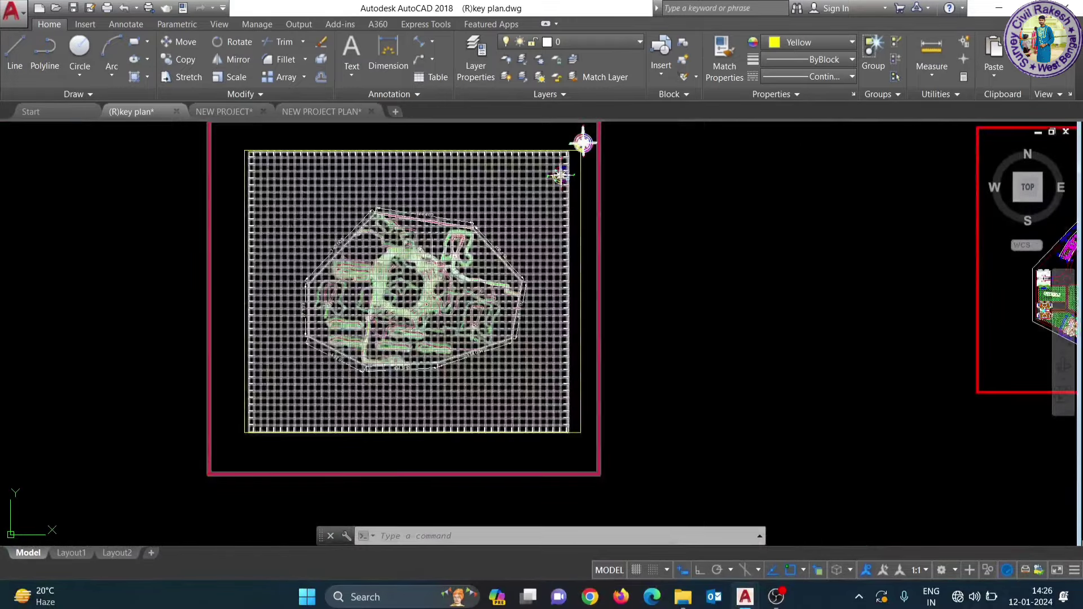
{"action": "scroll", "coordinate": [685, 302], "scroll_direction": "down", "scroll_amount": 2}
{"action": "scroll", "coordinate": [455, 403], "scroll_direction": "down", "scroll_amount": 1}
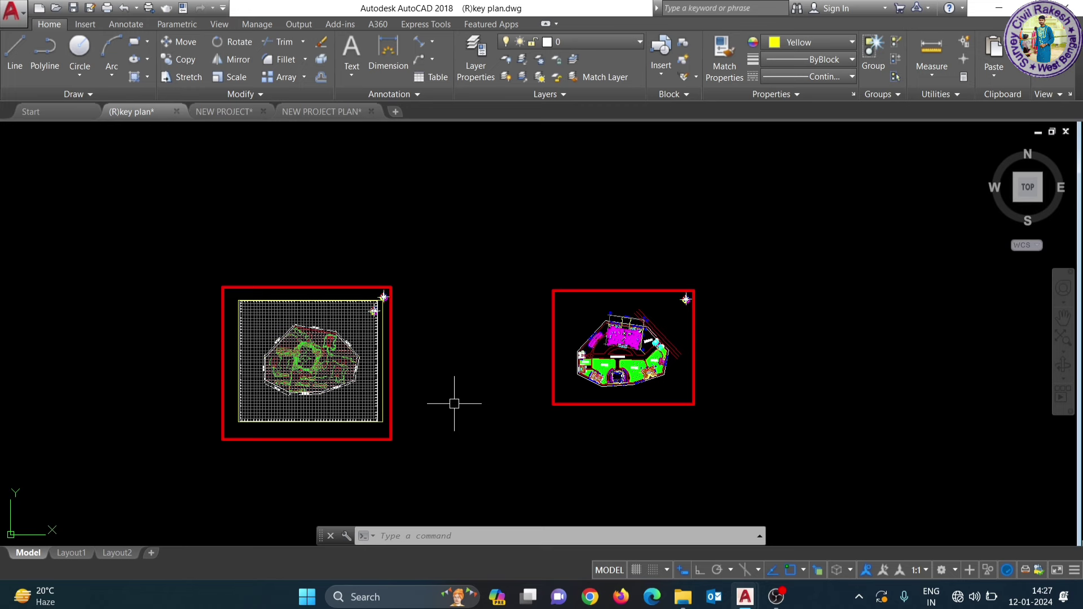
{"action": "scroll", "coordinate": [463, 402], "scroll_direction": "up", "scroll_amount": 1}
{"action": "scroll", "coordinate": [508, 395], "scroll_direction": "up", "scroll_amount": 1}
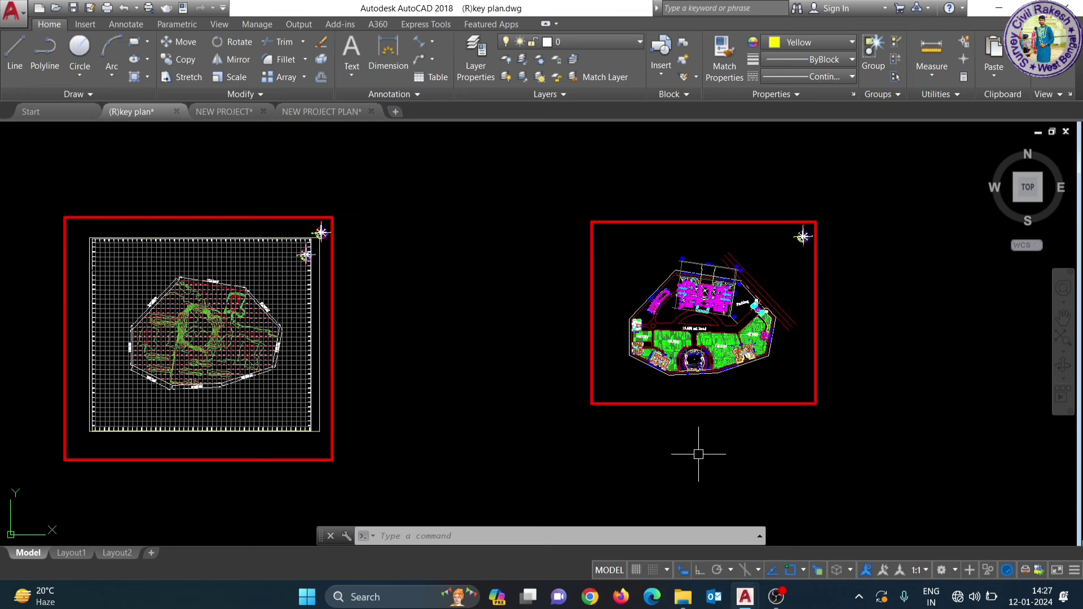
{"action": "middle_click_drag", "start_coordinate": [735, 372], "coordinate": [666, 373]}
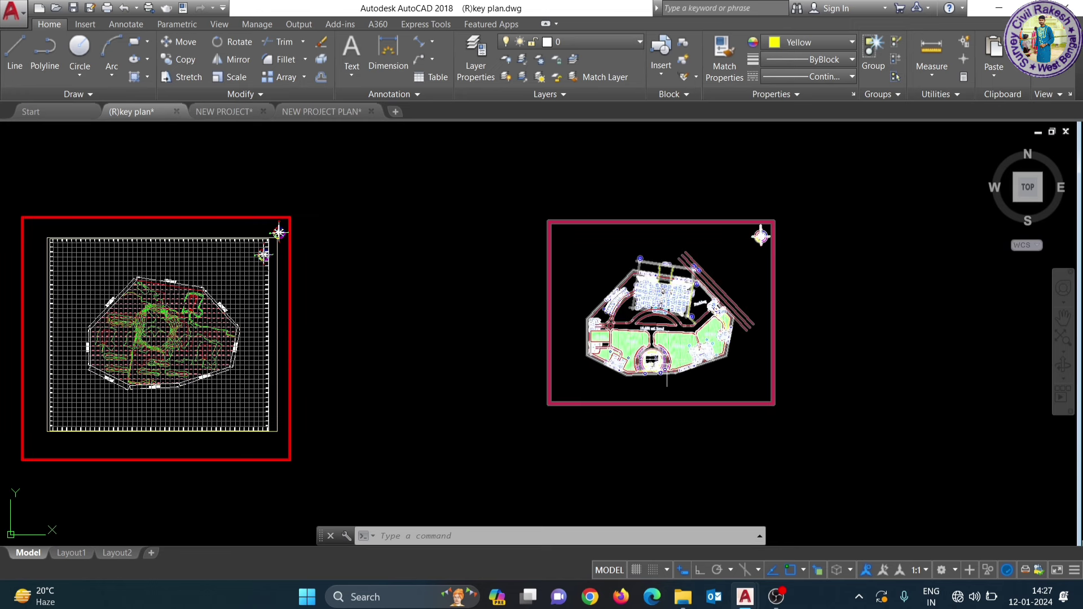
Step: Move the site plan block from its boundary corner onto the matching contour-plan corner
{"action": "left_click", "coordinate": [613, 364]}
{"action": "scroll", "coordinate": [646, 285], "scroll_direction": "up", "scroll_amount": 4}
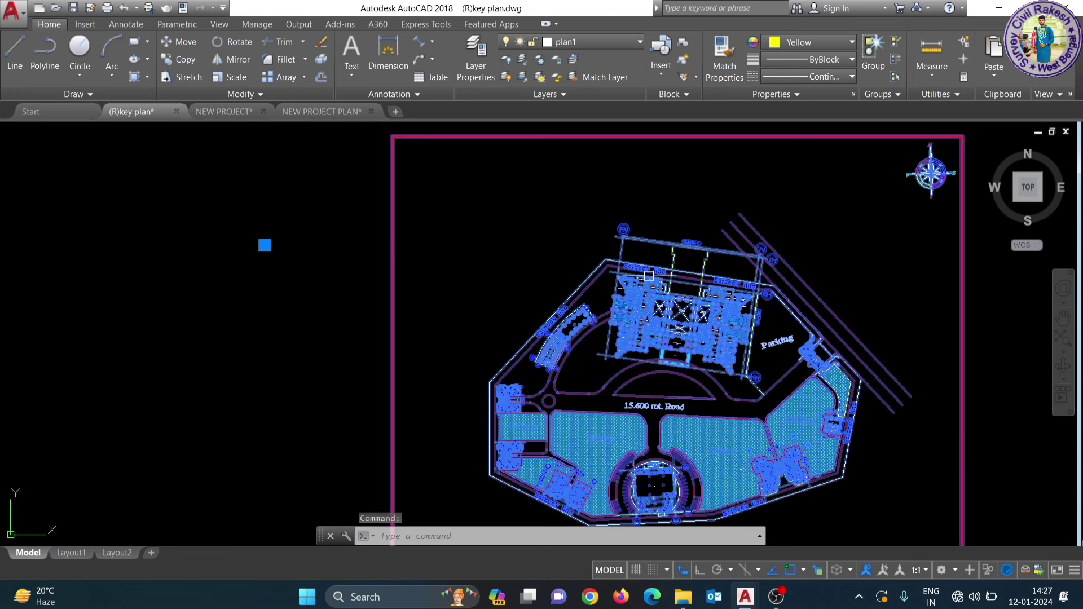
{"action": "type", "text": "m"}
{"action": "key", "text": "Return"}
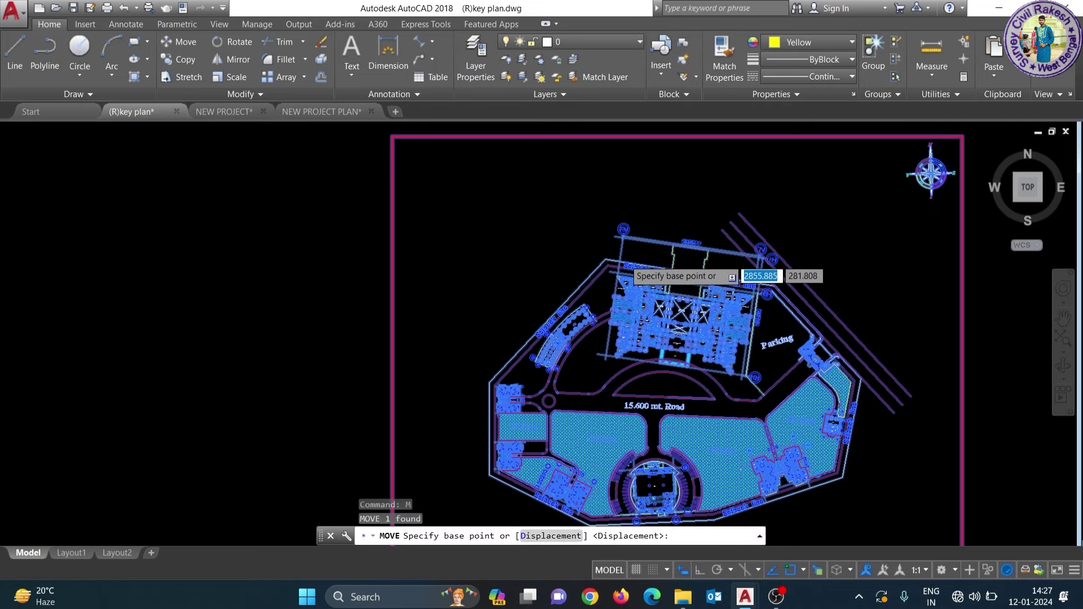
{"action": "scroll", "coordinate": [593, 260], "scroll_direction": "up", "scroll_amount": 3}
{"action": "scroll", "coordinate": [592, 261], "scroll_direction": "up", "scroll_amount": 3}
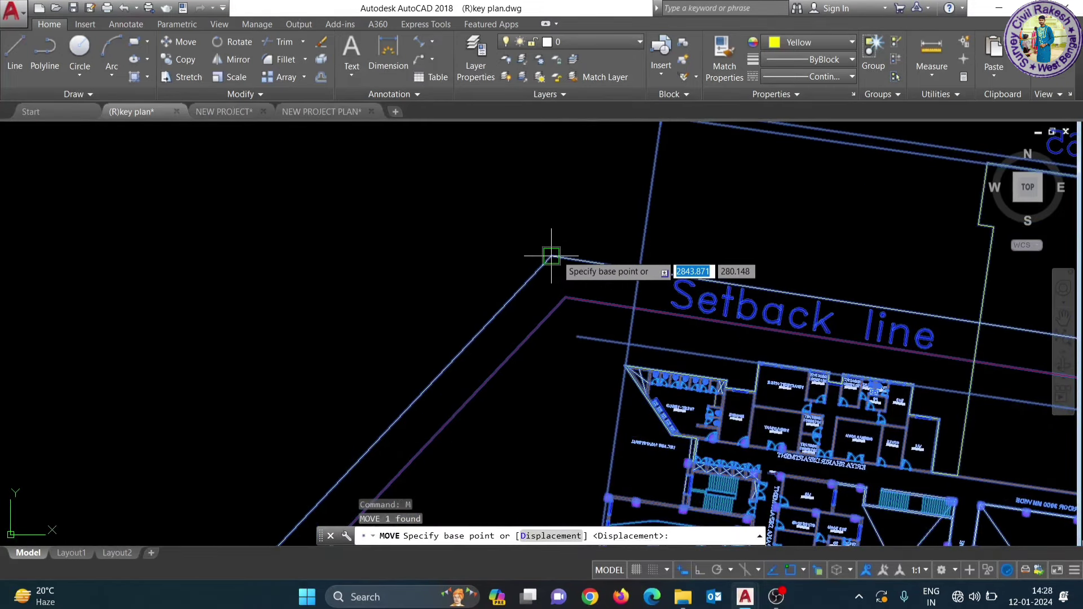
{"action": "left_click", "coordinate": [555, 255]}
{"action": "scroll", "coordinate": [557, 255], "scroll_direction": "down", "scroll_amount": 5}
{"action": "scroll", "coordinate": [598, 305], "scroll_direction": "down", "scroll_amount": 3}
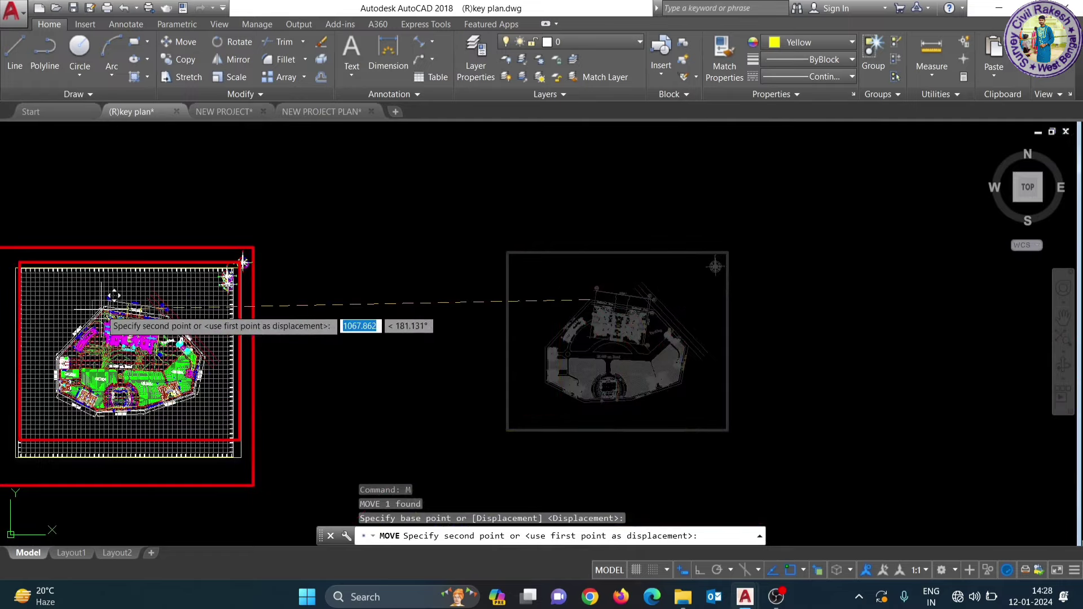
{"action": "scroll", "coordinate": [242, 261], "scroll_direction": "up", "scroll_amount": 4}
{"action": "scroll", "coordinate": [104, 313], "scroll_direction": "up", "scroll_amount": 3}
{"action": "scroll", "coordinate": [164, 361], "scroll_direction": "up", "scroll_amount": 2}
{"action": "scroll", "coordinate": [203, 362], "scroll_direction": "up", "scroll_amount": 2}
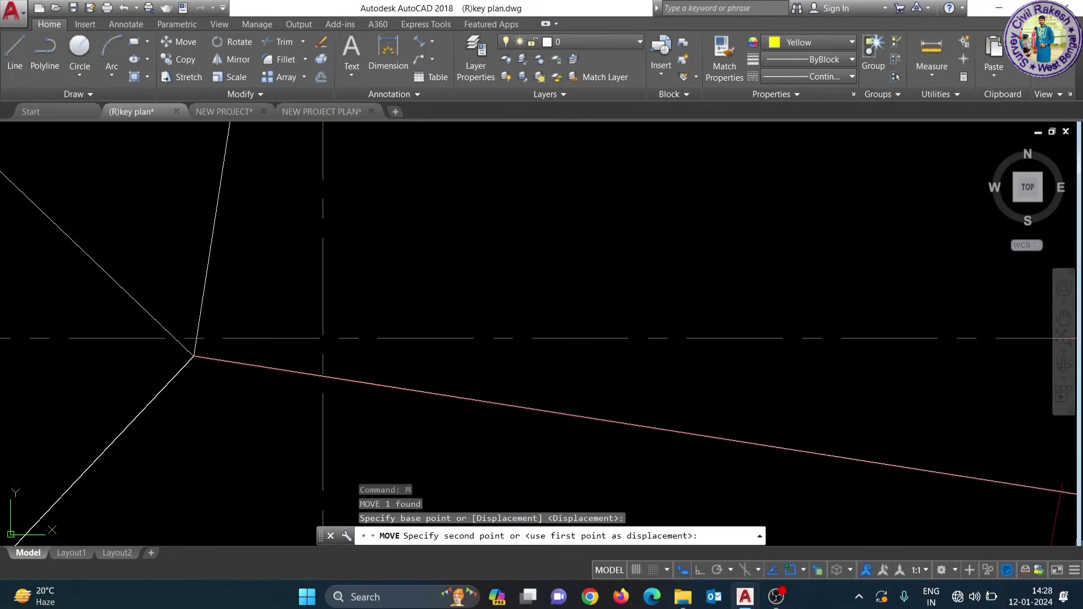
{"action": "left_click", "coordinate": [322, 339]}
{"action": "scroll", "coordinate": [175, 305], "scroll_direction": "down", "scroll_amount": 3}
{"action": "scroll", "coordinate": [286, 242], "scroll_direction": "down", "scroll_amount": 3}
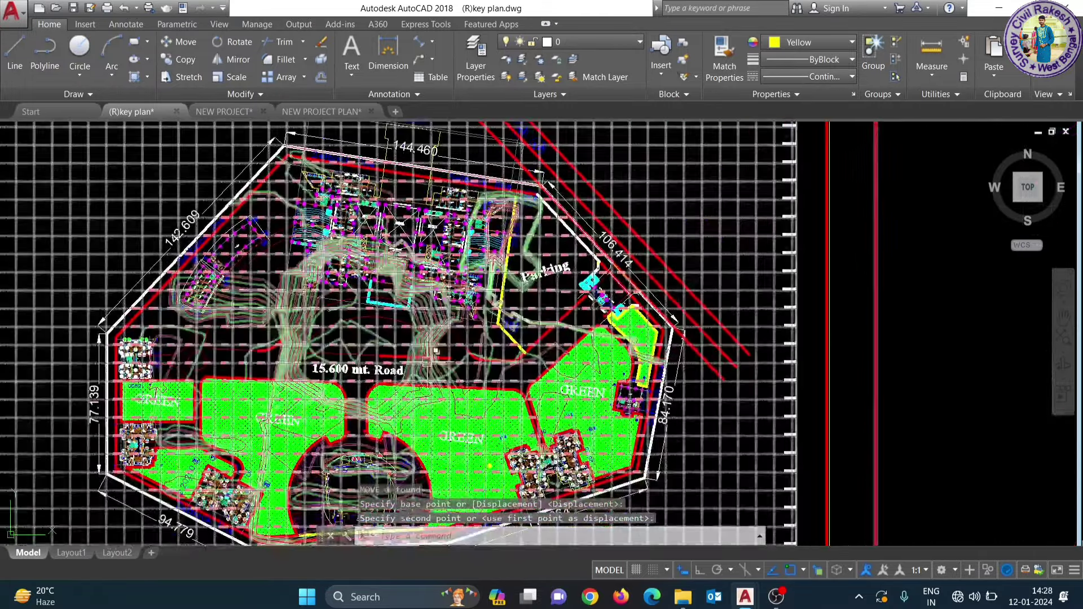
{"action": "middle_click_drag", "start_coordinate": [350, 420], "coordinate": [405, 274]}
{"action": "scroll", "coordinate": [383, 457], "scroll_direction": "up", "scroll_amount": 2}
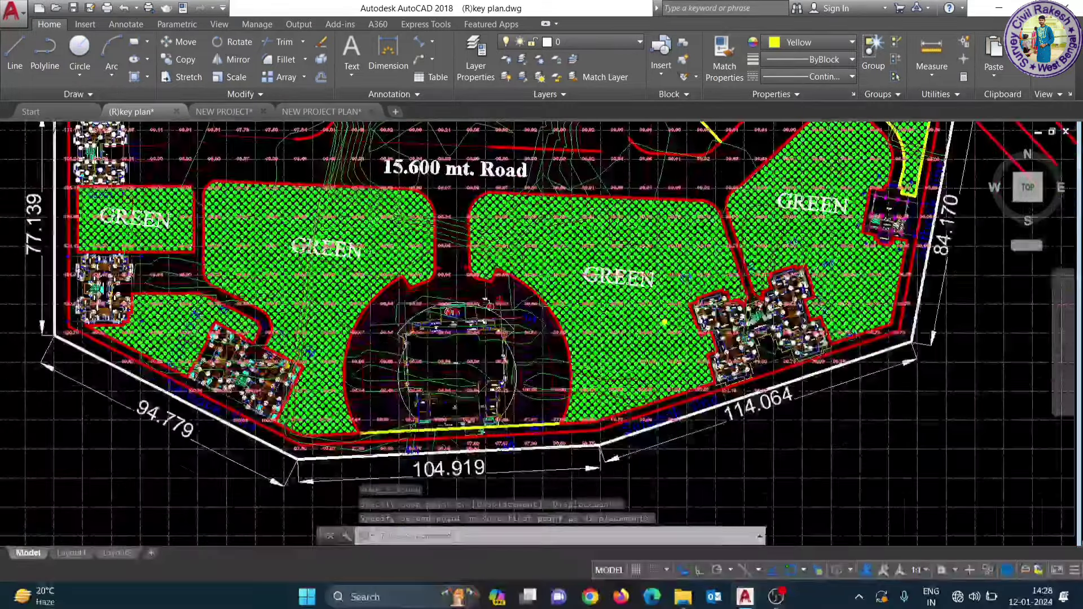
{"action": "scroll", "coordinate": [383, 457], "scroll_direction": "up", "scroll_amount": 2}
{"action": "scroll", "coordinate": [384, 457], "scroll_direction": "up", "scroll_amount": 2}
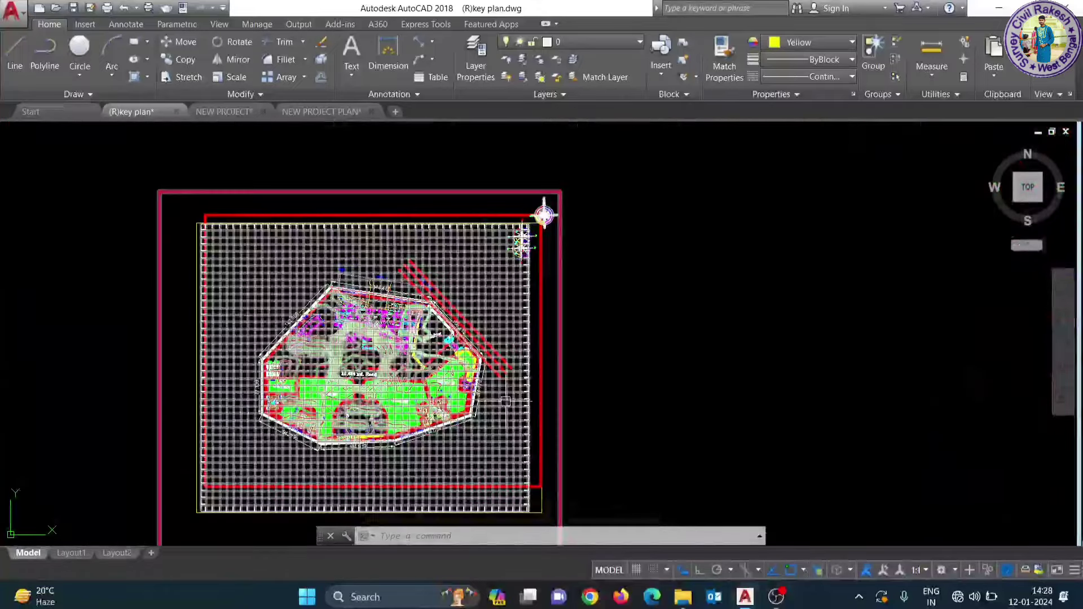
Step: Zoom and pan to bring the lower part of the site plan into view
{"action": "scroll", "coordinate": [296, 280], "scroll_direction": "up", "scroll_amount": 3}
{"action": "scroll", "coordinate": [296, 280], "scroll_direction": "up", "scroll_amount": 2}
{"action": "scroll", "coordinate": [296, 281], "scroll_direction": "up", "scroll_amount": 2}
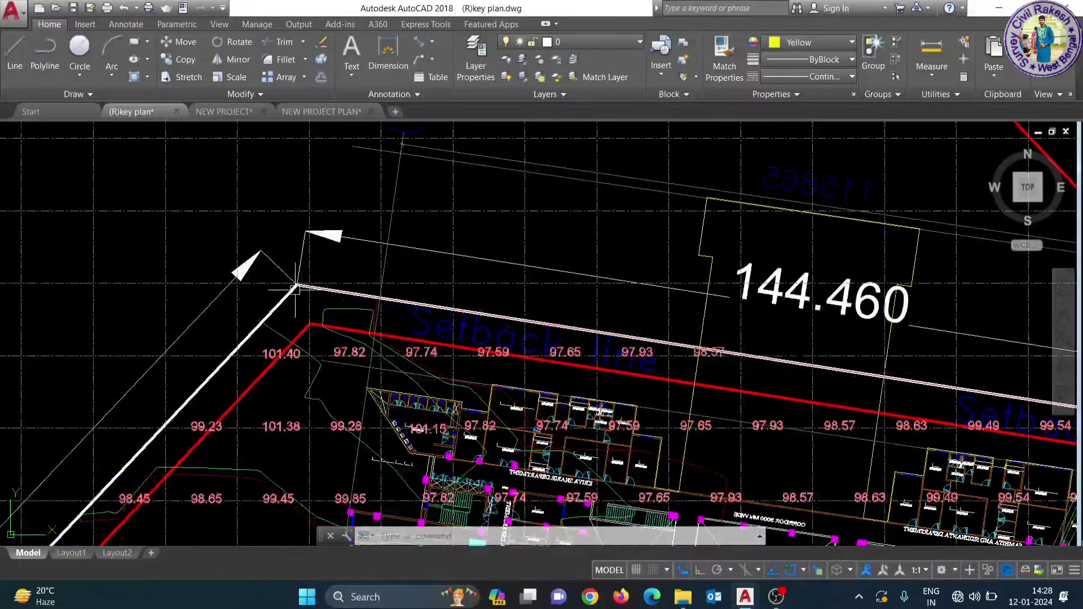
{"action": "scroll", "coordinate": [297, 280], "scroll_direction": "up", "scroll_amount": 3}
{"action": "scroll", "coordinate": [297, 280], "scroll_direction": "up", "scroll_amount": 3}
{"action": "scroll", "coordinate": [352, 254], "scroll_direction": "down", "scroll_amount": 2}
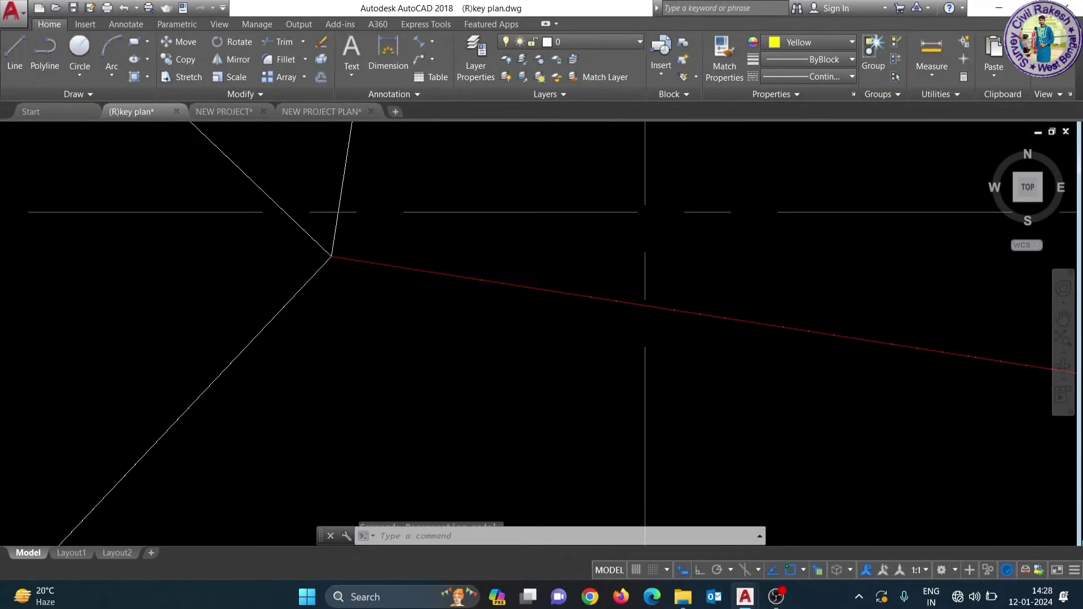
{"action": "scroll", "coordinate": [352, 254], "scroll_direction": "down", "scroll_amount": 3}
{"action": "scroll", "coordinate": [353, 254], "scroll_direction": "down", "scroll_amount": 3}
{"action": "scroll", "coordinate": [353, 254], "scroll_direction": "down", "scroll_amount": 2}
{"action": "scroll", "coordinate": [383, 451], "scroll_direction": "up", "scroll_amount": 2}
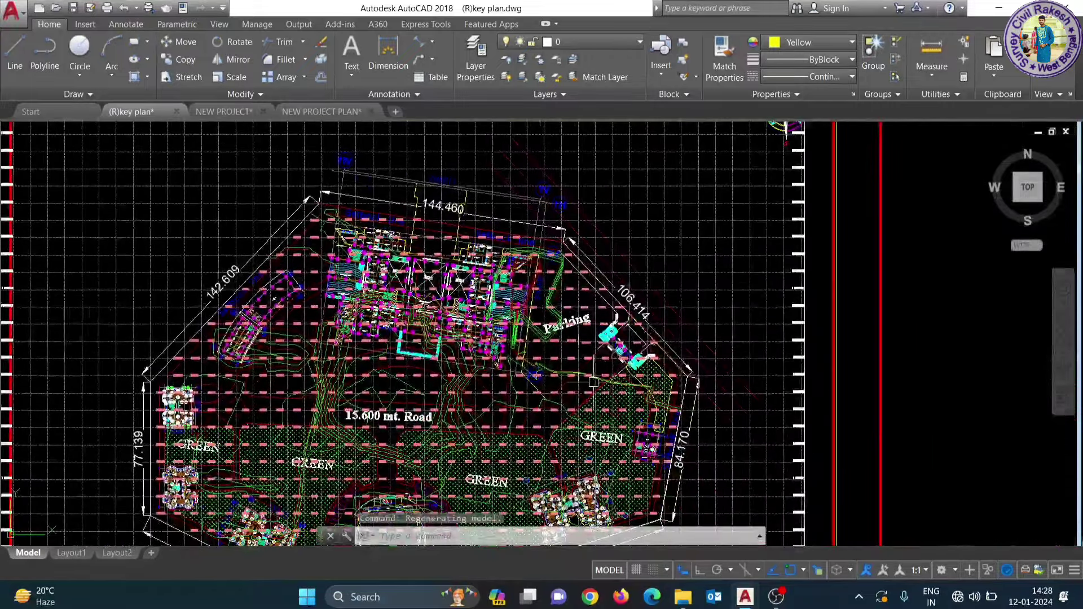
{"action": "scroll", "coordinate": [384, 451], "scroll_direction": "up", "scroll_amount": 1}
{"action": "middle_click_drag", "start_coordinate": [383, 451], "coordinate": [383, 254]}
Step: Undo the site plan's last move and select every object in the drawing
{"action": "scroll", "coordinate": [383, 254], "scroll_direction": "down", "scroll_amount": 3}
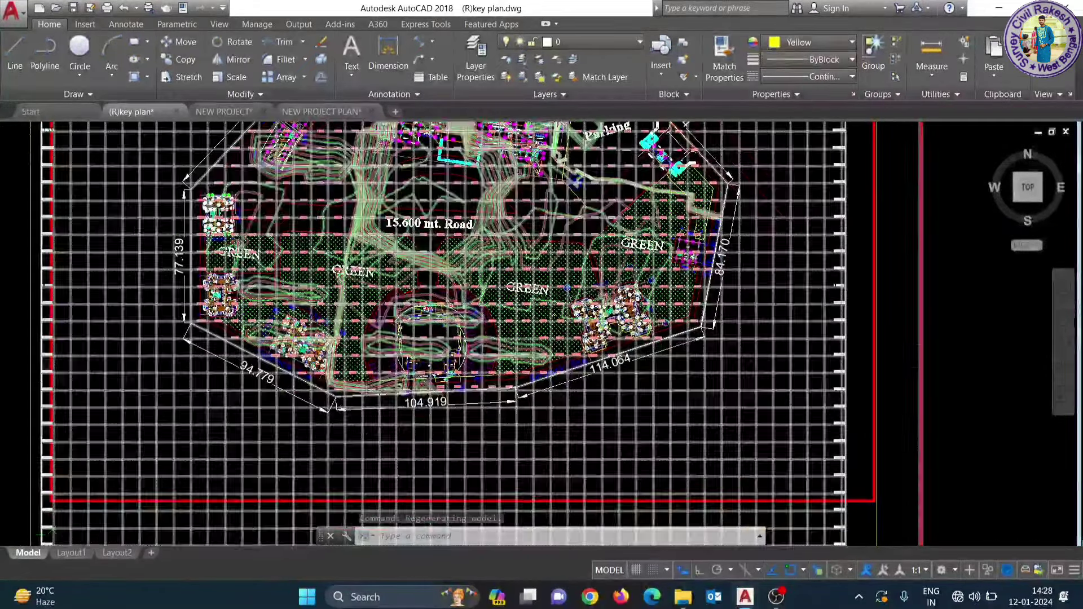
{"action": "scroll", "coordinate": [427, 390], "scroll_direction": "up", "scroll_amount": 3}
{"action": "scroll", "coordinate": [428, 382], "scroll_direction": "down", "scroll_amount": 4}
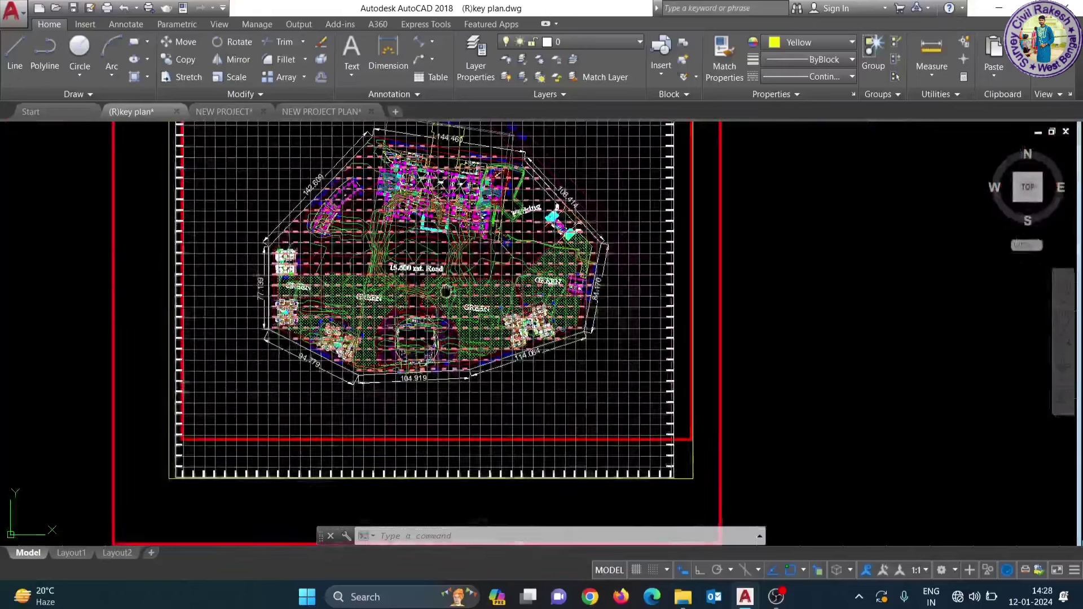
{"action": "middle_click_drag", "start_coordinate": [427, 382], "coordinate": [434, 429]}
{"action": "type", "text": "u"}
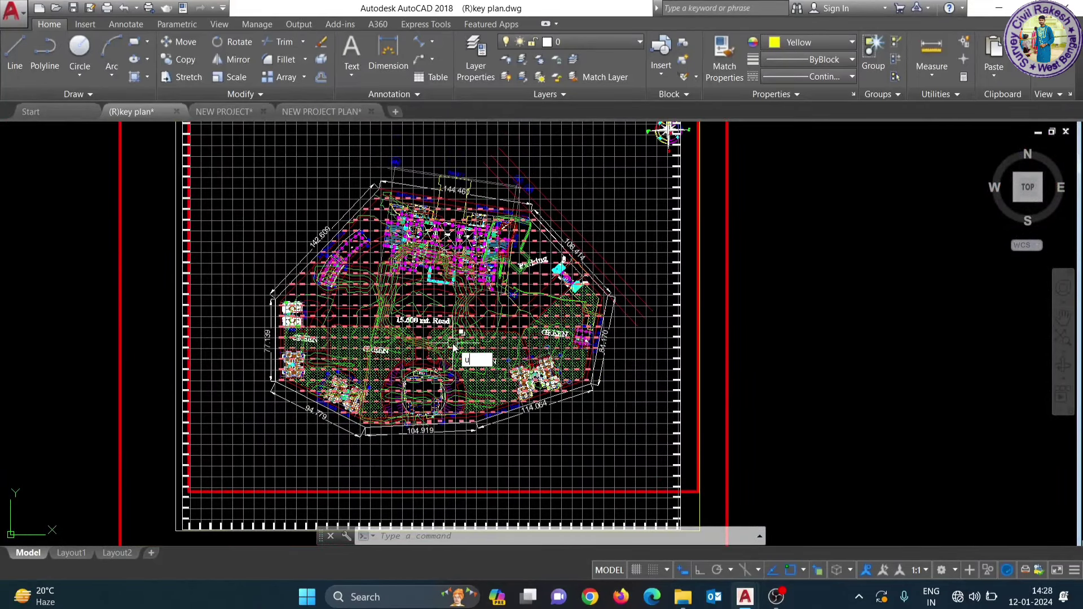
{"action": "key", "text": "Return"}
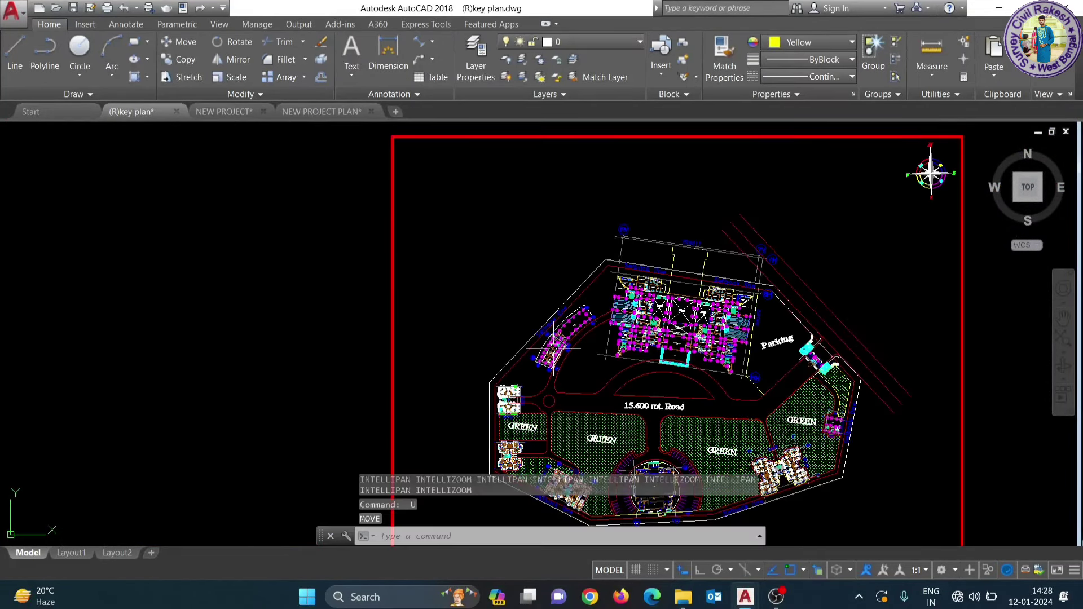
{"action": "key", "text": "ctrl+a"}
Step: Start the AL alignment and set the first destination point on the contour drawing
{"action": "type", "text": "al"}
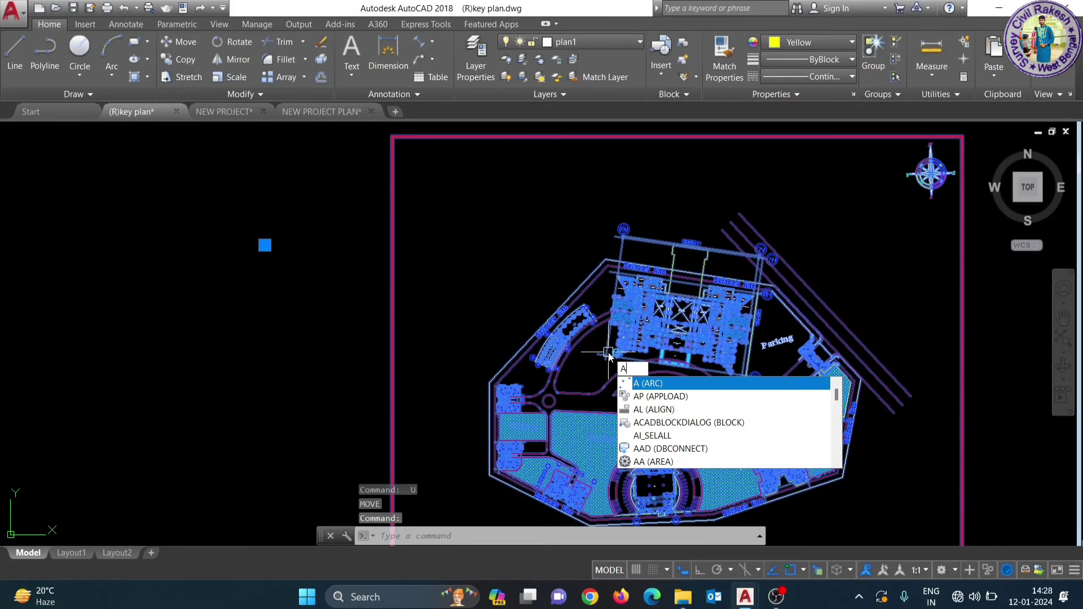
{"action": "key", "text": "Return"}
{"action": "scroll", "coordinate": [606, 355], "scroll_direction": "up", "scroll_amount": 5}
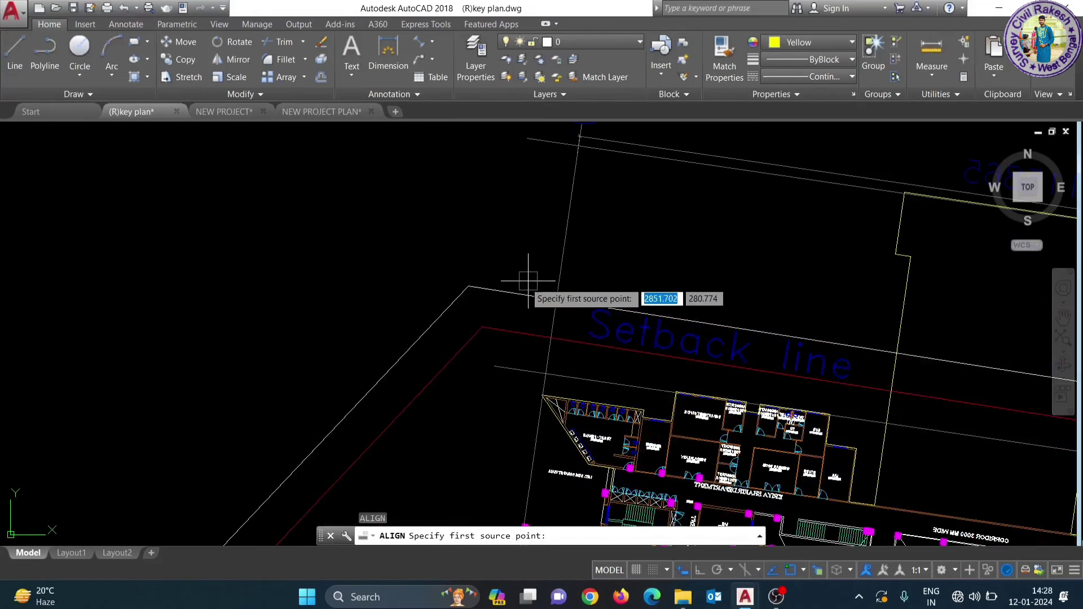
{"action": "scroll", "coordinate": [426, 345], "scroll_direction": "down", "scroll_amount": 10}
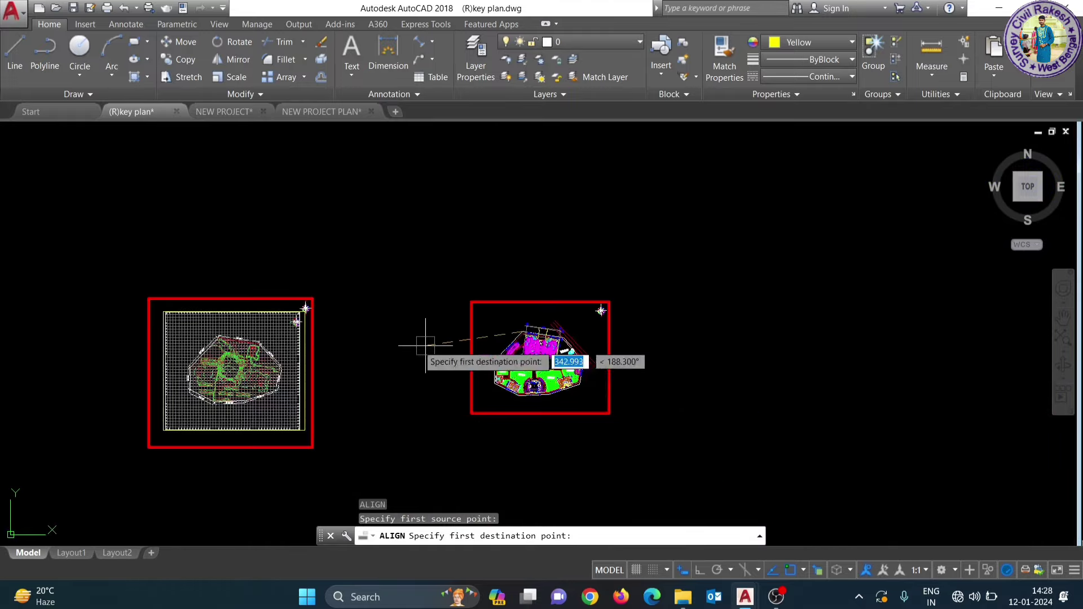
{"action": "scroll", "coordinate": [299, 319], "scroll_direction": "up", "scroll_amount": 4}
{"action": "scroll", "coordinate": [311, 319], "scroll_direction": "up", "scroll_amount": 4}
{"action": "scroll", "coordinate": [322, 319], "scroll_direction": "up", "scroll_amount": 3}
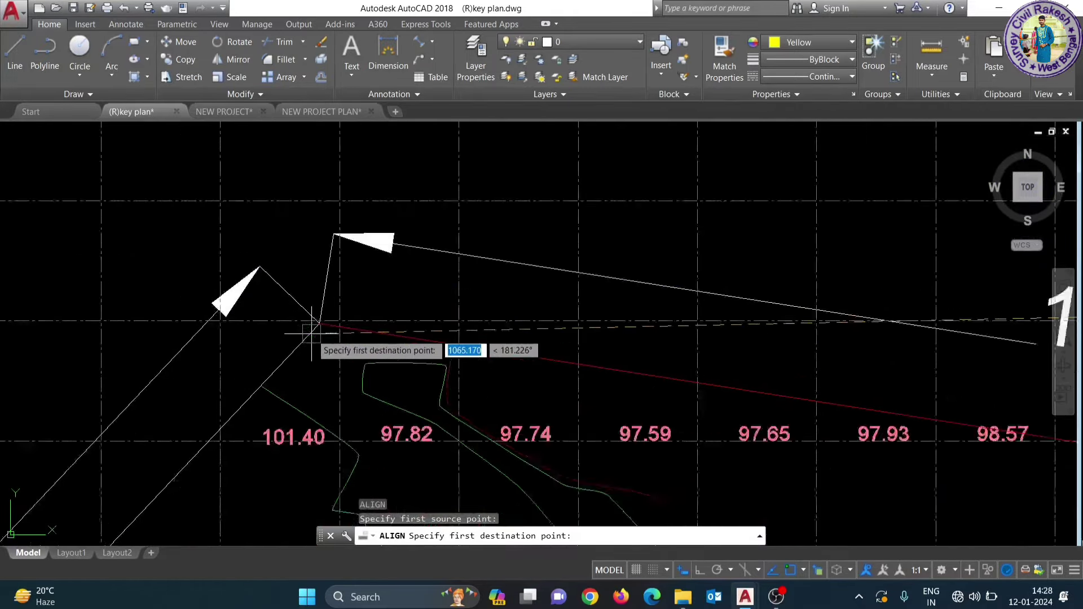
{"action": "left_click", "coordinate": [328, 308]}
Step: Pick the second source point on the plan boundary and its destination on the contour drawing
{"action": "scroll", "coordinate": [293, 311], "scroll_direction": "down", "scroll_amount": 5}
{"action": "scroll", "coordinate": [282, 260], "scroll_direction": "down", "scroll_amount": 5}
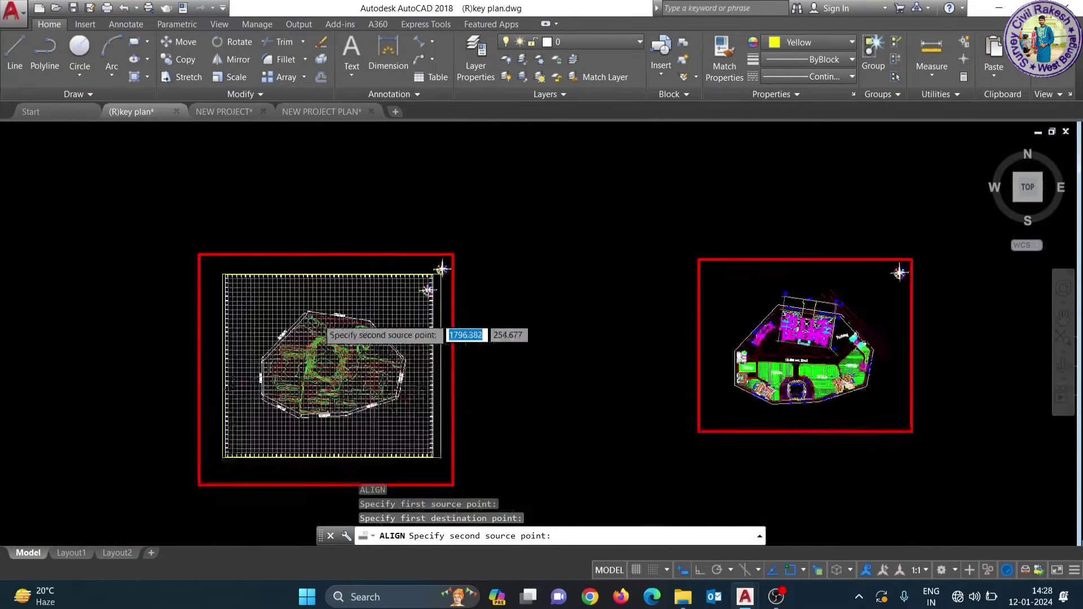
{"action": "scroll", "coordinate": [592, 326], "scroll_direction": "down", "scroll_amount": 2}
{"action": "scroll", "coordinate": [644, 314], "scroll_direction": "up", "scroll_amount": 5}
{"action": "scroll", "coordinate": [643, 314], "scroll_direction": "up", "scroll_amount": 3}
{"action": "scroll", "coordinate": [634, 294], "scroll_direction": "up", "scroll_amount": 3}
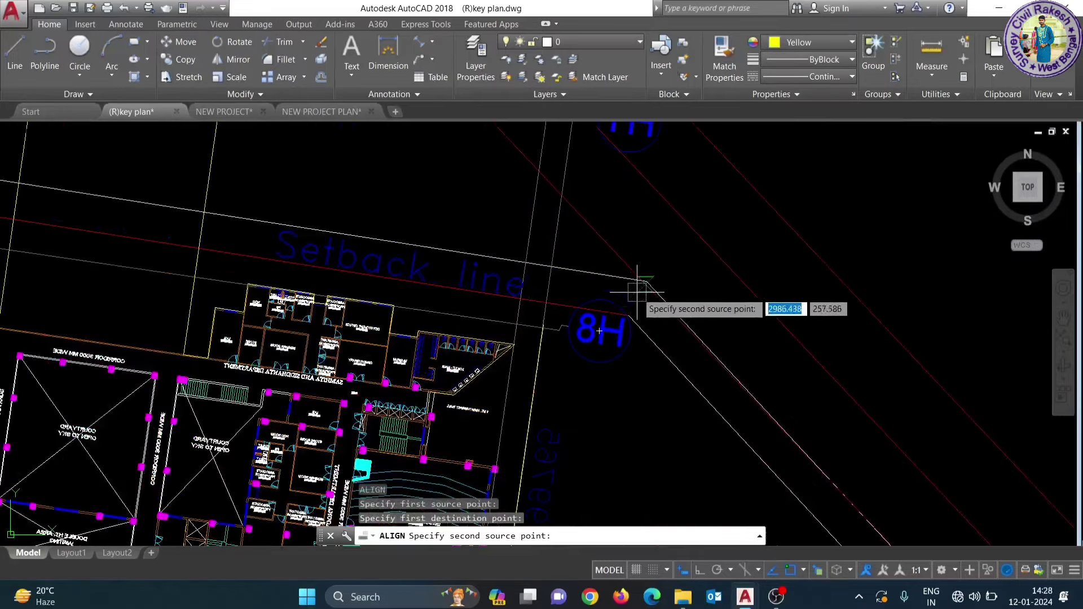
{"action": "scroll", "coordinate": [649, 285], "scroll_direction": "up", "scroll_amount": 2}
{"action": "left_click", "coordinate": [632, 279]}
{"action": "scroll", "coordinate": [569, 307], "scroll_direction": "down", "scroll_amount": 3}
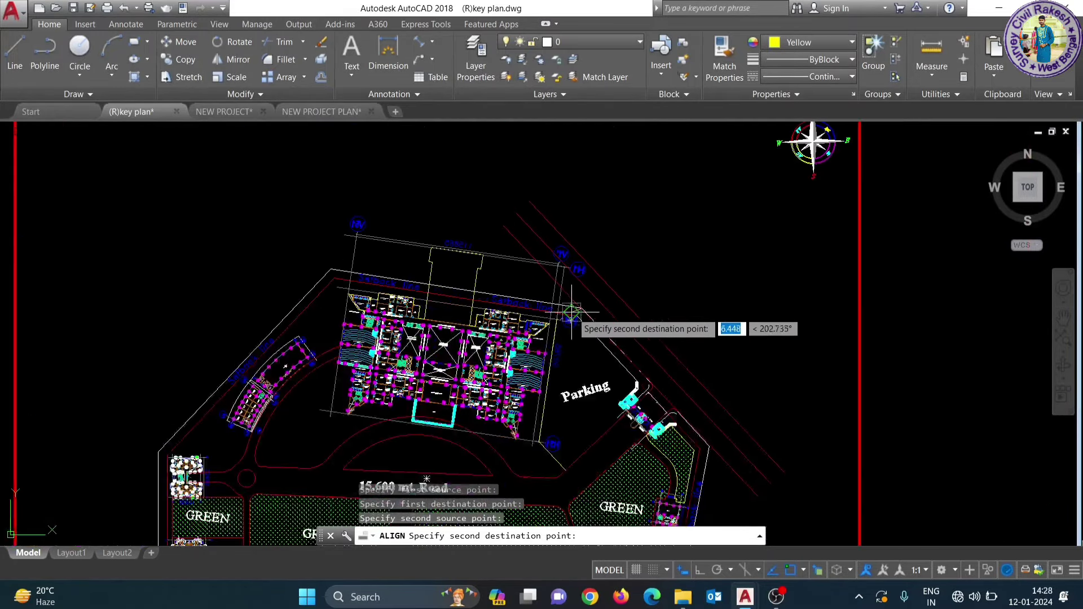
{"action": "scroll", "coordinate": [395, 310], "scroll_direction": "down", "scroll_amount": 4}
{"action": "scroll", "coordinate": [163, 270], "scroll_direction": "up", "scroll_amount": 4}
{"action": "scroll", "coordinate": [357, 324], "scroll_direction": "up", "scroll_amount": 3}
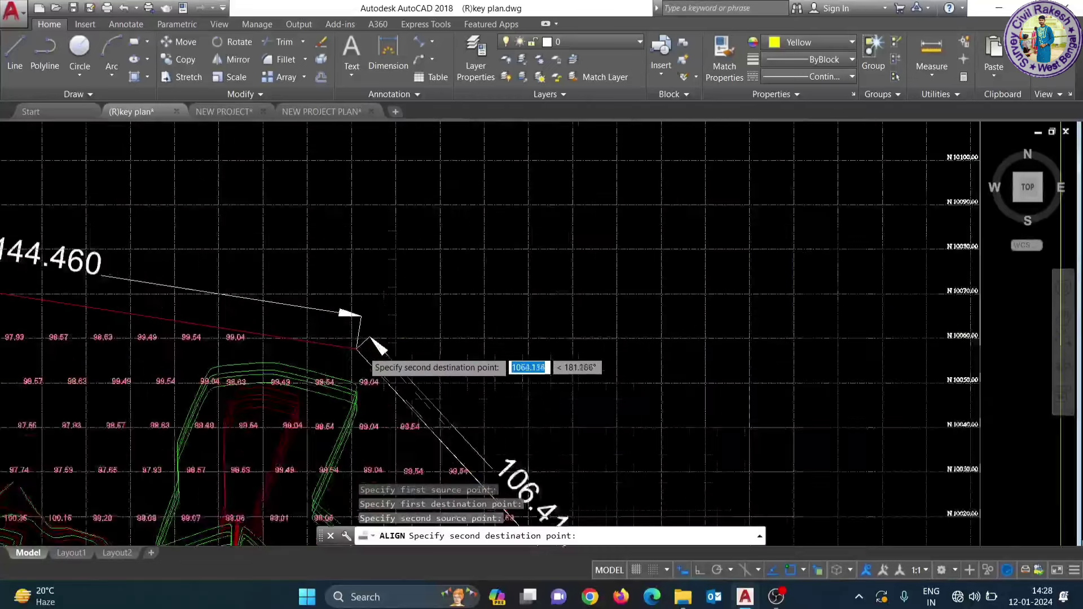
{"action": "scroll", "coordinate": [353, 344], "scroll_direction": "up", "scroll_amount": 3}
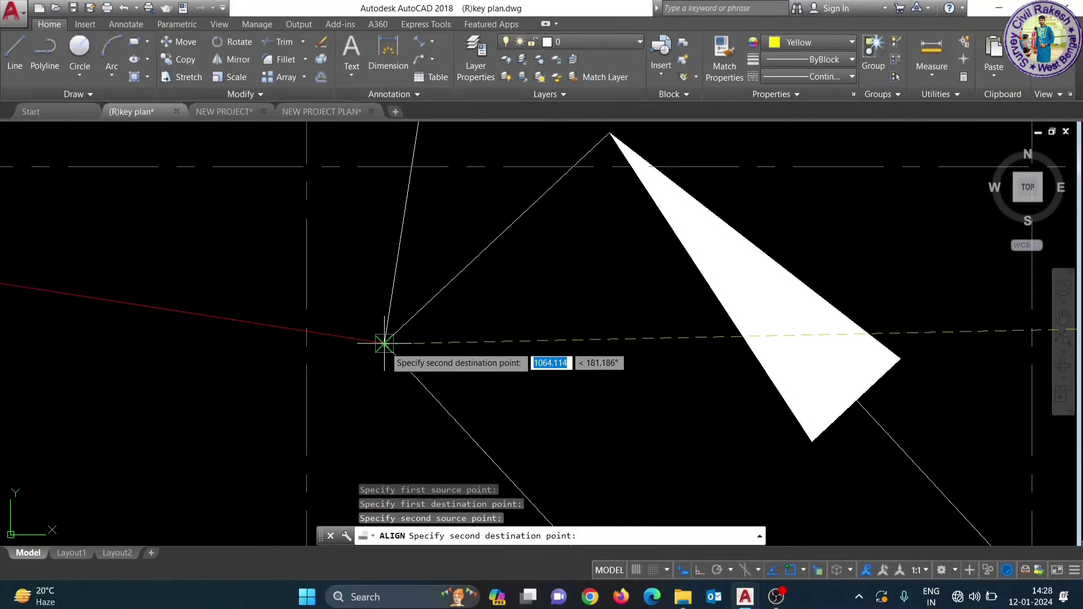
{"action": "left_click", "coordinate": [383, 343]}
Step: Finish aligning with scaling enabled (Y) and bring the aligned plan into view
{"action": "scroll", "coordinate": [373, 338], "scroll_direction": "down", "scroll_amount": 3}
{"action": "scroll", "coordinate": [362, 309], "scroll_direction": "down", "scroll_amount": 4}
{"action": "key", "text": "Return"}
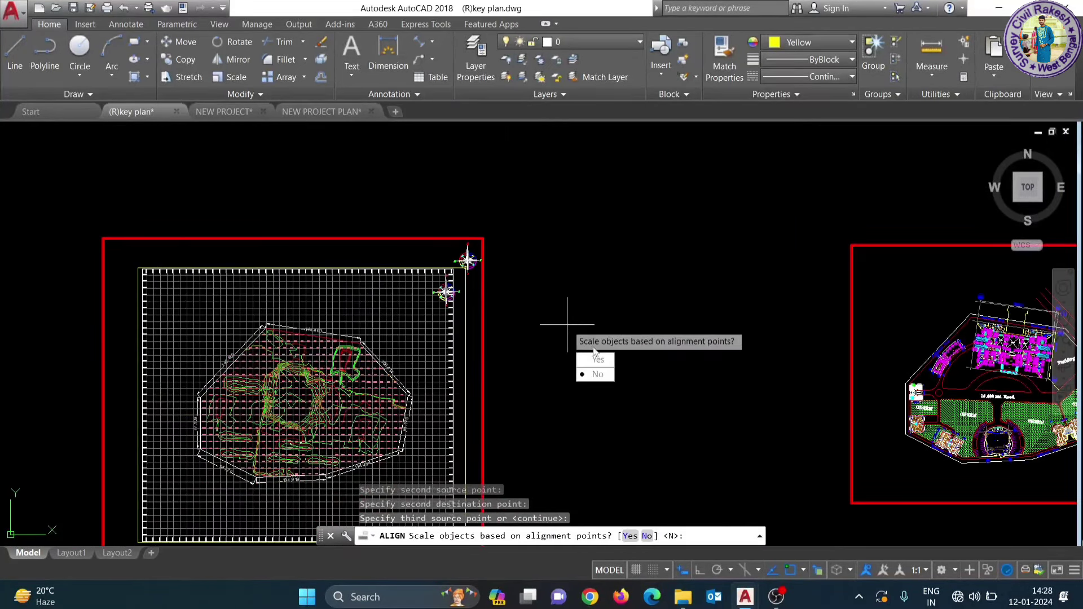
{"action": "type", "text": "y"}
{"action": "key", "text": "Return"}
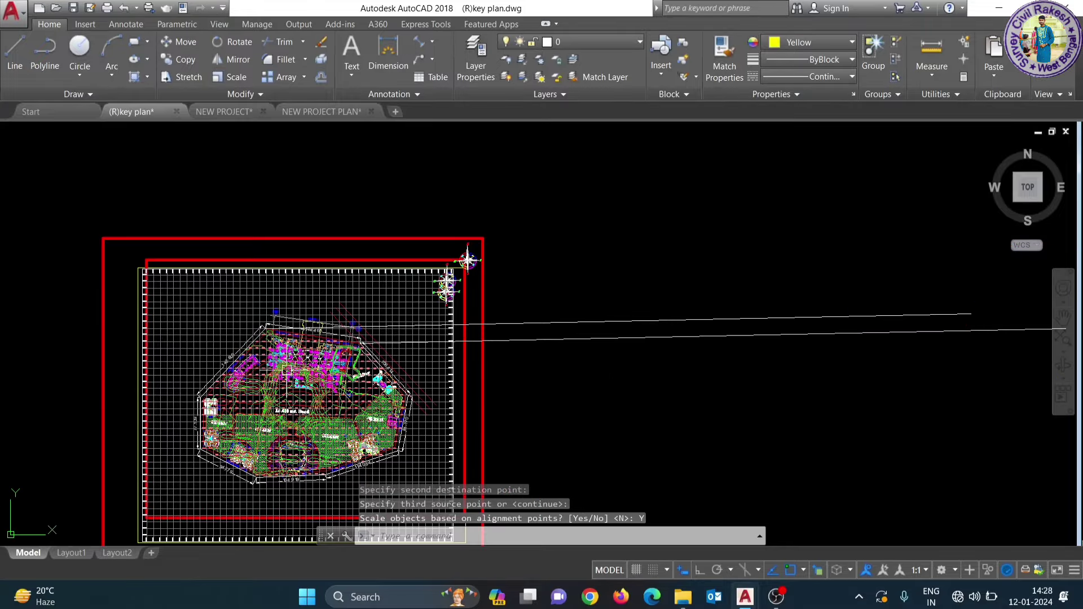
{"action": "scroll", "coordinate": [467, 261], "scroll_direction": "up", "scroll_amount": 5}
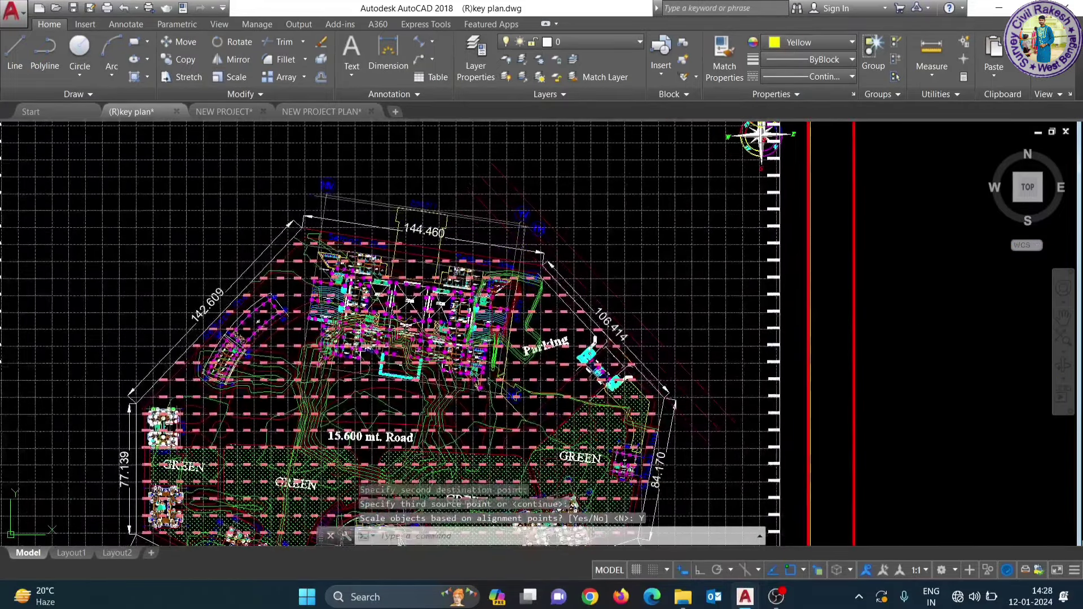
{"action": "scroll", "coordinate": [552, 240], "scroll_direction": "down", "scroll_amount": 5}
{"action": "middle_click_drag", "start_coordinate": [553, 239], "coordinate": [665, 208]}
{"action": "scroll", "coordinate": [666, 210], "scroll_direction": "up", "scroll_amount": 5}
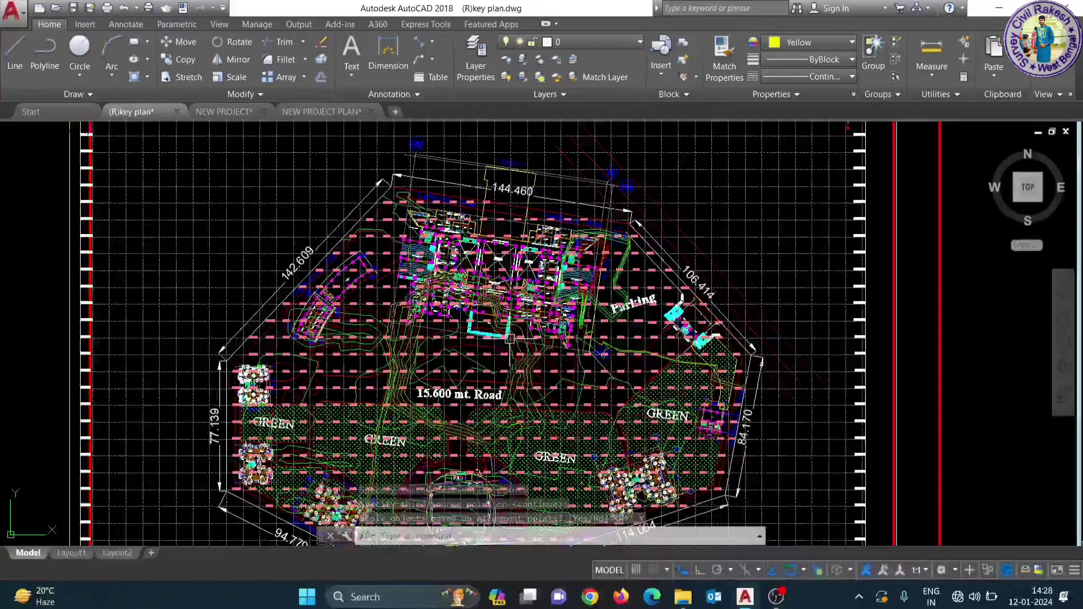
{"action": "scroll", "coordinate": [671, 215], "scroll_direction": "down", "scroll_amount": 5}
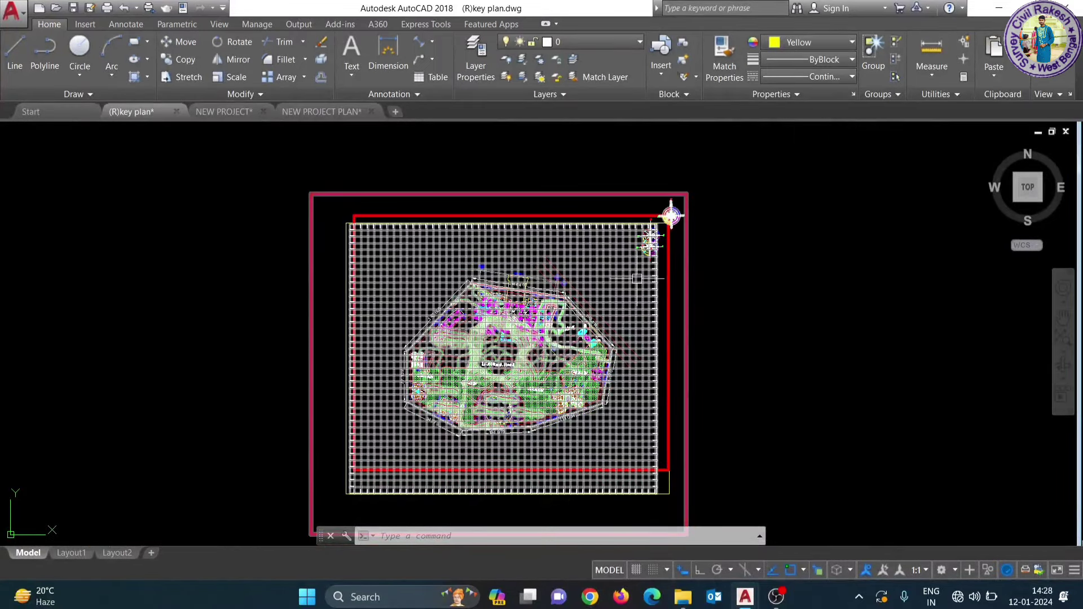
Step: Identify the contour line's layer, then turn it off and freeze it
{"action": "left_click", "coordinate": [637, 279]}
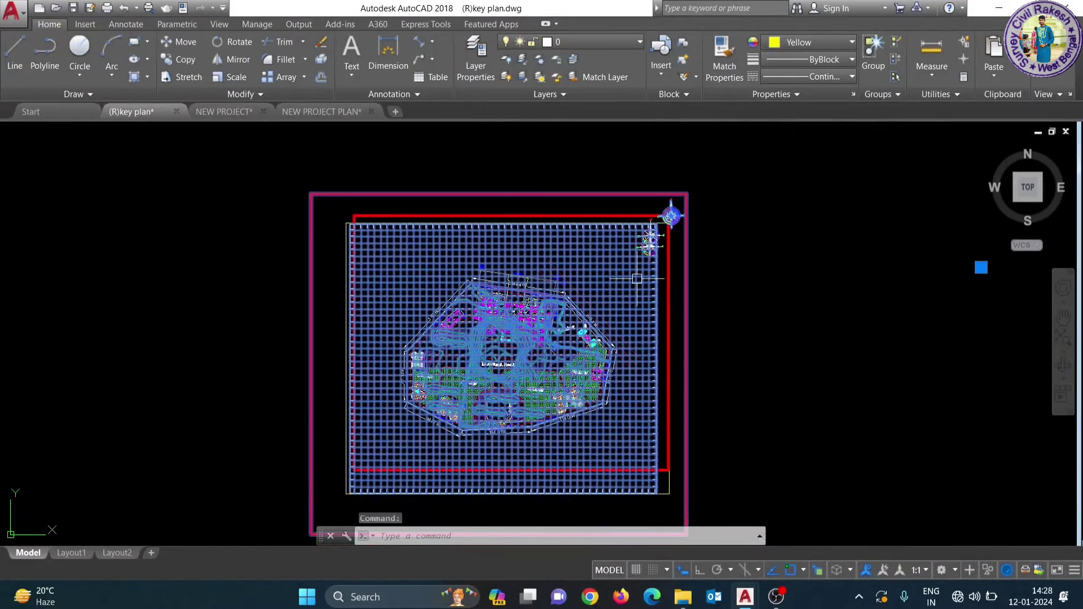
{"action": "left_click", "coordinate": [623, 45]}
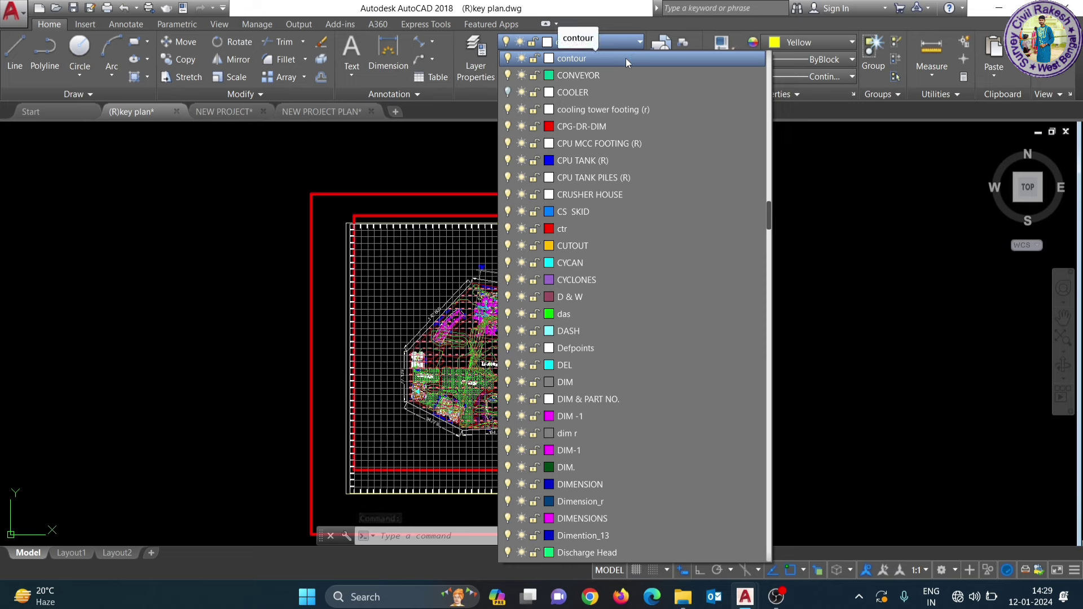
{"action": "left_click", "coordinate": [507, 58]}
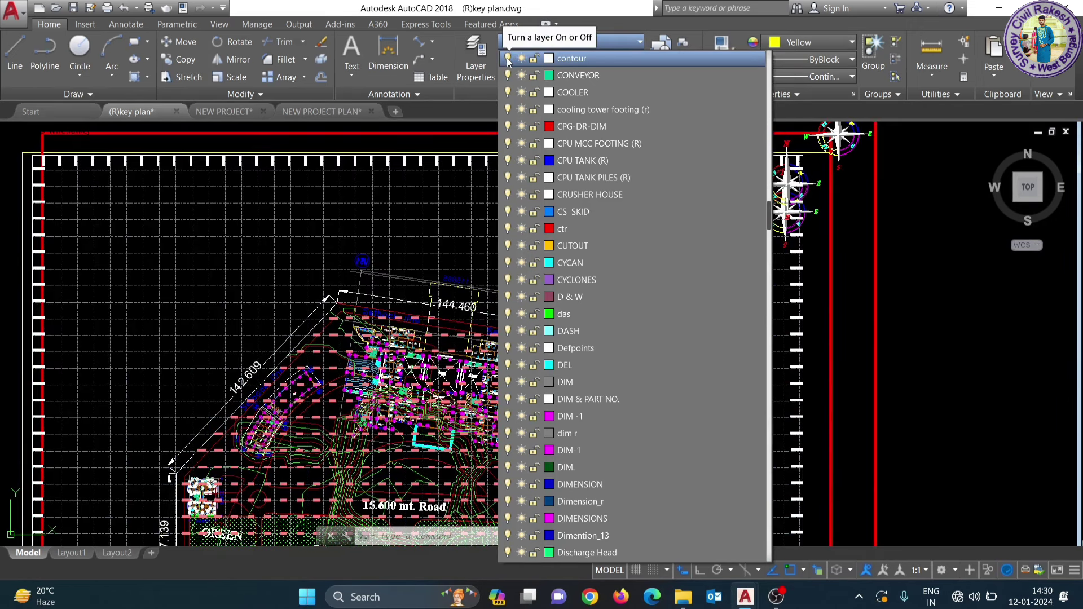
{"action": "left_click", "coordinate": [522, 59]}
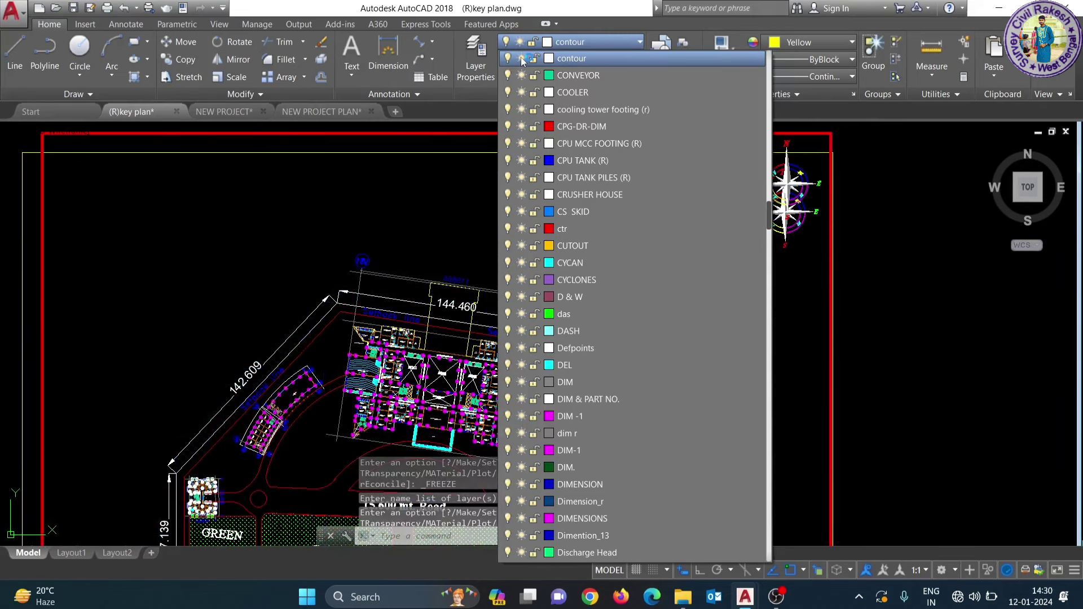
{"action": "left_click", "coordinate": [346, 184]}
{"action": "scroll", "coordinate": [323, 195], "scroll_direction": "down", "scroll_amount": 5}
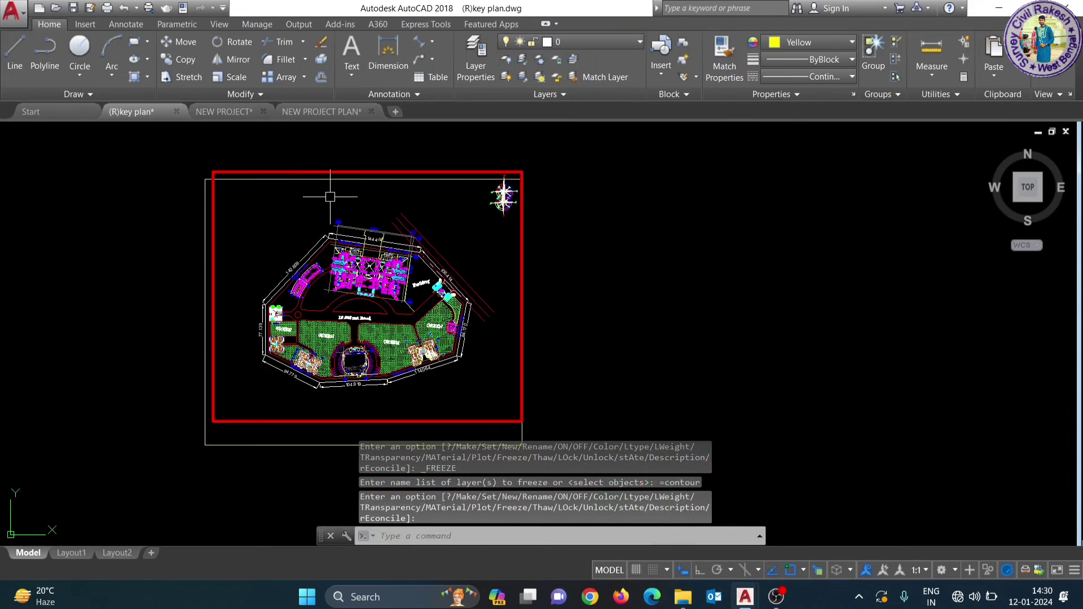
{"action": "scroll", "coordinate": [352, 192], "scroll_direction": "down", "scroll_amount": 3}
{"action": "middle_click_drag", "start_coordinate": [355, 192], "coordinate": [463, 192]}
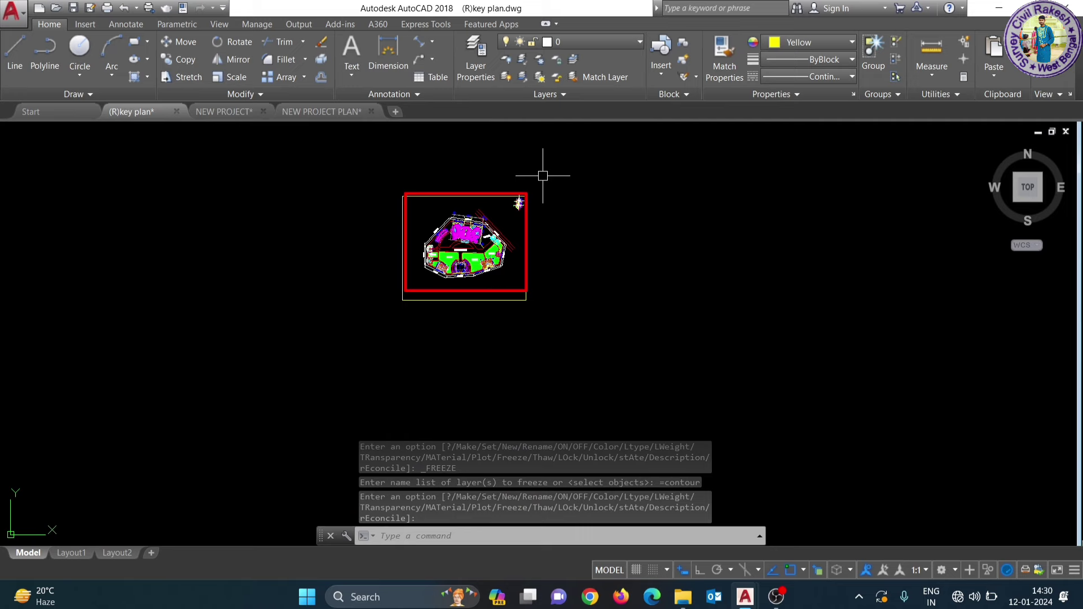
{"action": "left_click", "coordinate": [590, 42]}
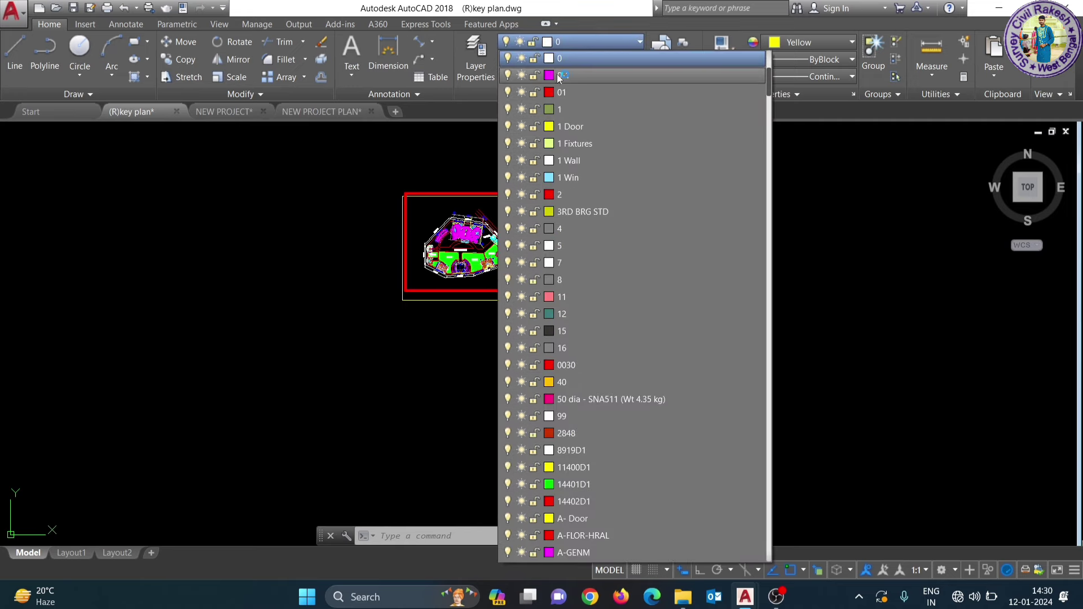
{"action": "left_click", "coordinate": [444, 180]}
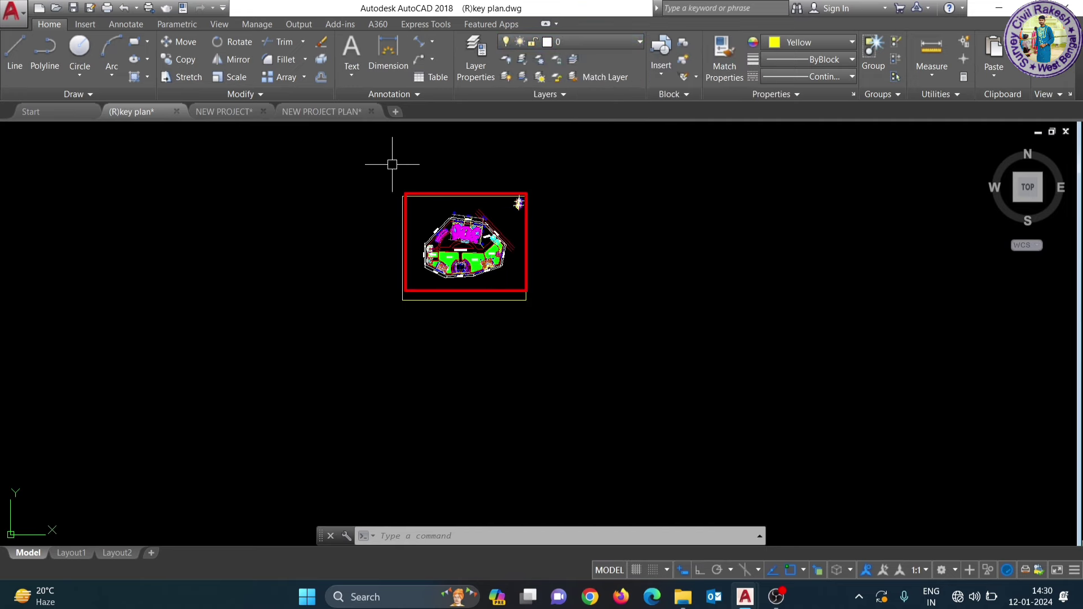
{"action": "left_click", "coordinate": [389, 160]}
{"action": "left_click", "coordinate": [362, 184]}
{"action": "scroll", "coordinate": [485, 240], "scroll_direction": "up", "scroll_amount": 4}
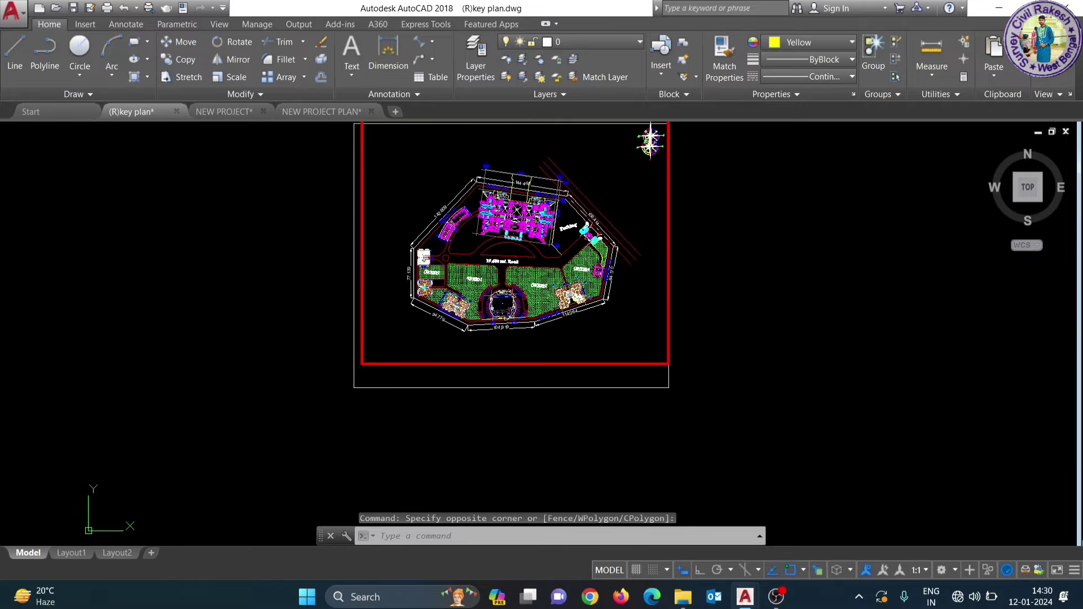
{"action": "scroll", "coordinate": [338, 339], "scroll_direction": "up", "scroll_amount": 2}
{"action": "scroll", "coordinate": [310, 361], "scroll_direction": "up", "scroll_amount": 2}
{"action": "scroll", "coordinate": [288, 377], "scroll_direction": "up", "scroll_amount": 2}
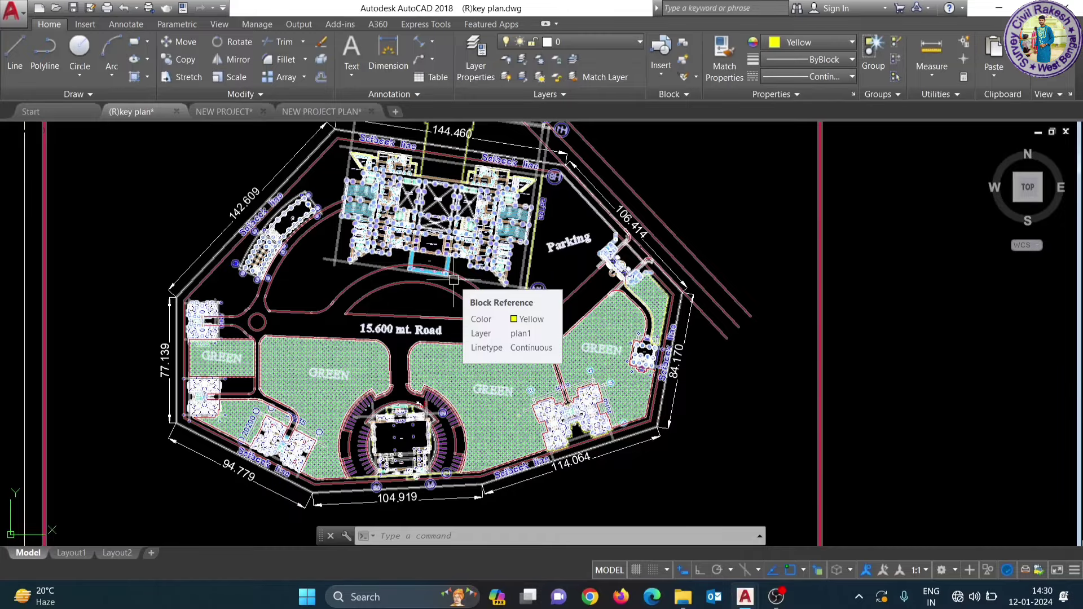
{"action": "scroll", "coordinate": [453, 278], "scroll_direction": "up", "scroll_amount": 1}
{"action": "scroll", "coordinate": [576, 338], "scroll_direction": "up", "scroll_amount": 3}
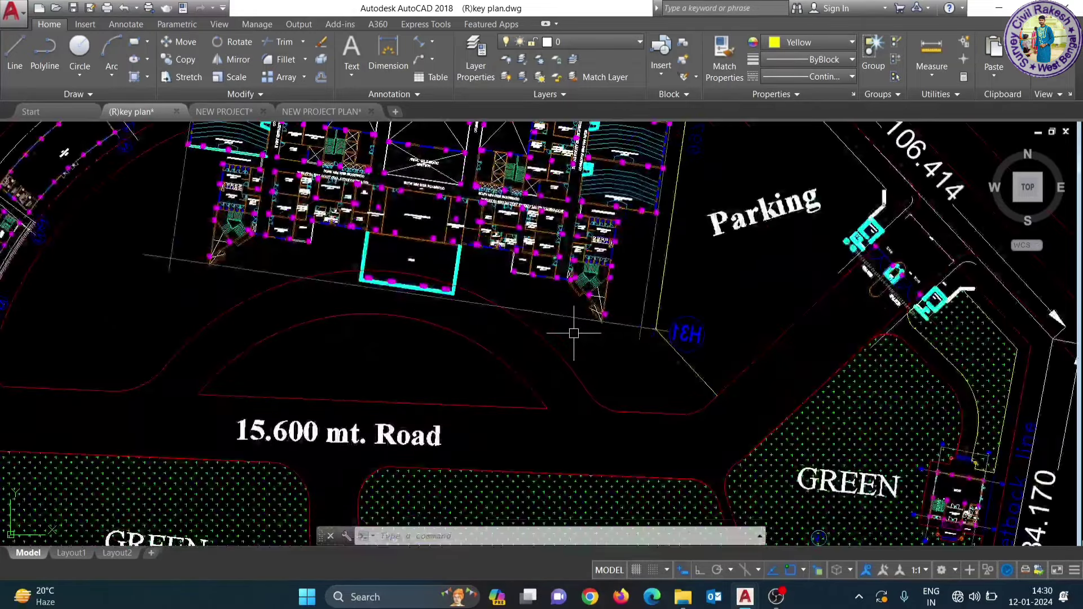
{"action": "scroll", "coordinate": [577, 339], "scroll_direction": "down", "scroll_amount": 3}
{"action": "middle_click_drag", "start_coordinate": [576, 339], "coordinate": [575, 285]}
{"action": "scroll", "coordinate": [508, 243], "scroll_direction": "down", "scroll_amount": 3}
{"action": "scroll", "coordinate": [508, 242], "scroll_direction": "down", "scroll_amount": 2}
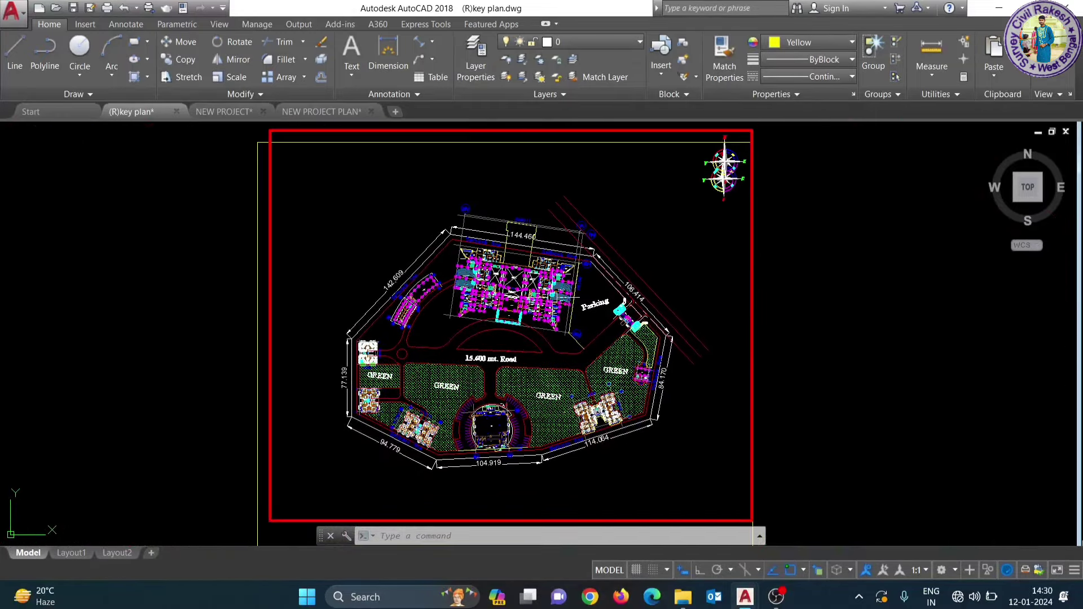
{"action": "scroll", "coordinate": [502, 237], "scroll_direction": "up", "scroll_amount": 8}
{"action": "scroll", "coordinate": [502, 248], "scroll_direction": "down", "scroll_amount": 3}
{"action": "scroll", "coordinate": [502, 249], "scroll_direction": "down", "scroll_amount": 2}
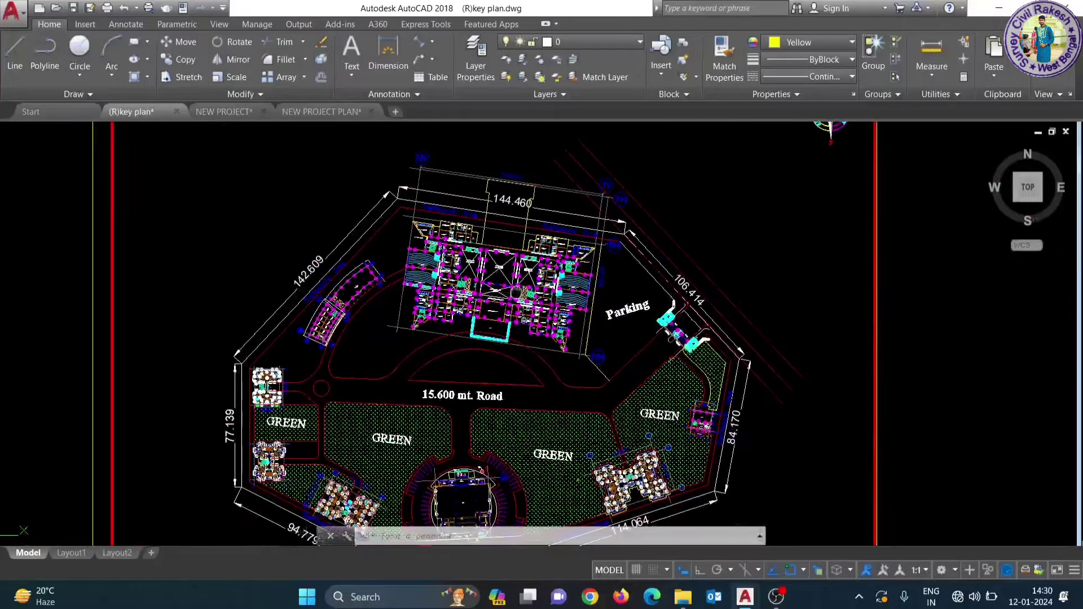
{"action": "scroll", "coordinate": [502, 248], "scroll_direction": "down", "scroll_amount": 1}
{"action": "scroll", "coordinate": [454, 307], "scroll_direction": "down", "scroll_amount": 2}
{"action": "scroll", "coordinate": [454, 308], "scroll_direction": "up", "scroll_amount": 4}
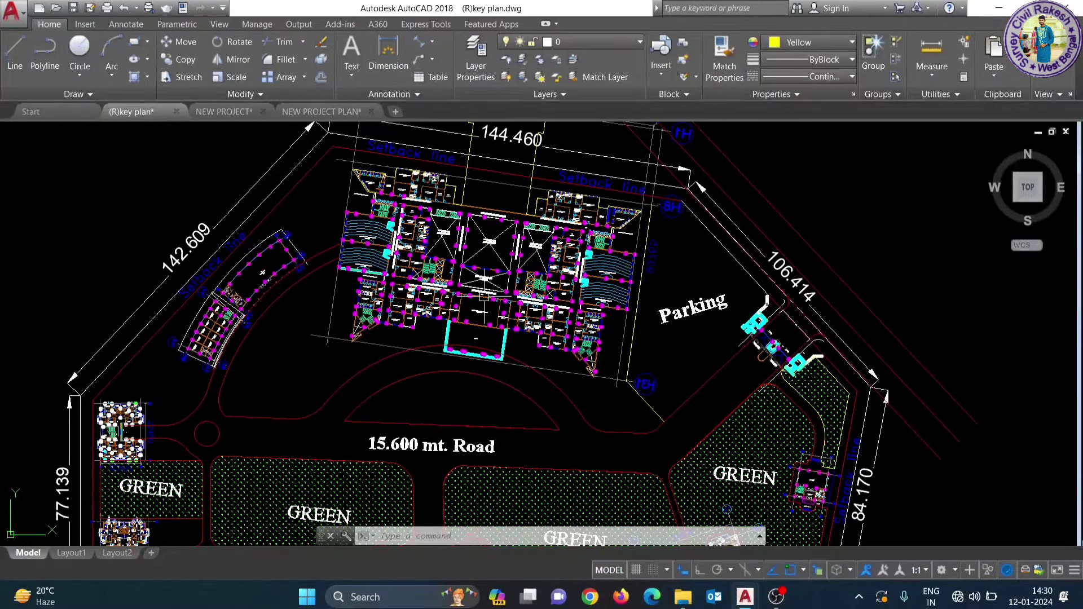
{"action": "scroll", "coordinate": [484, 296], "scroll_direction": "up", "scroll_amount": 2}
{"action": "scroll", "coordinate": [484, 296], "scroll_direction": "down", "scroll_amount": 4}
{"action": "scroll", "coordinate": [531, 471], "scroll_direction": "up", "scroll_amount": 1}
{"action": "scroll", "coordinate": [531, 471], "scroll_direction": "up", "scroll_amount": 1}
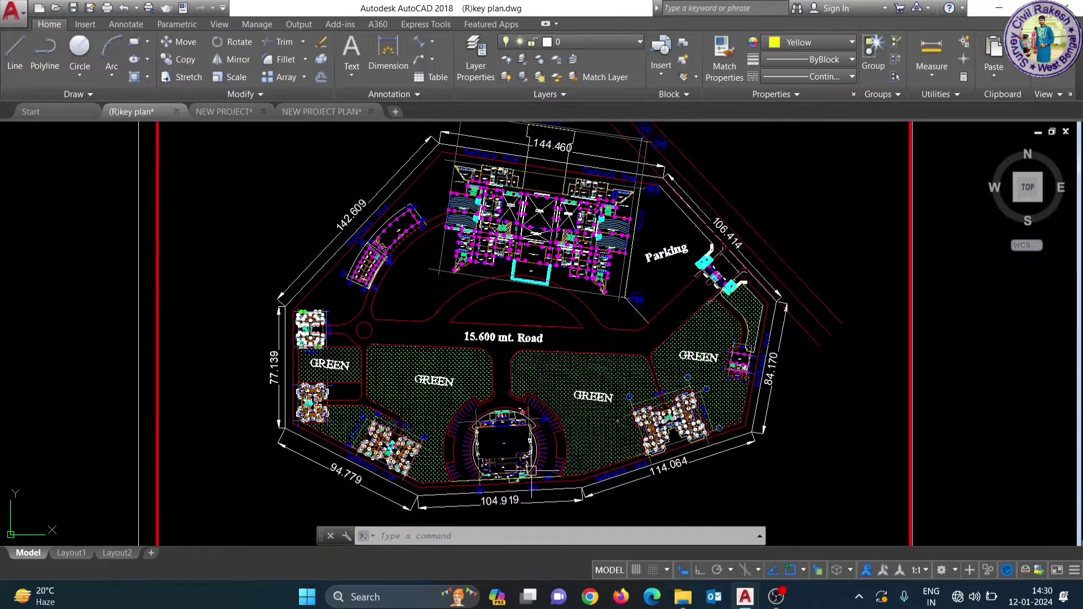
{"action": "scroll", "coordinate": [531, 470], "scroll_direction": "up", "scroll_amount": 2}
{"action": "scroll", "coordinate": [531, 471], "scroll_direction": "up", "scroll_amount": 2}
{"action": "scroll", "coordinate": [640, 416], "scroll_direction": "down", "scroll_amount": 3}
{"action": "scroll", "coordinate": [641, 415], "scroll_direction": "up", "scroll_amount": 2}
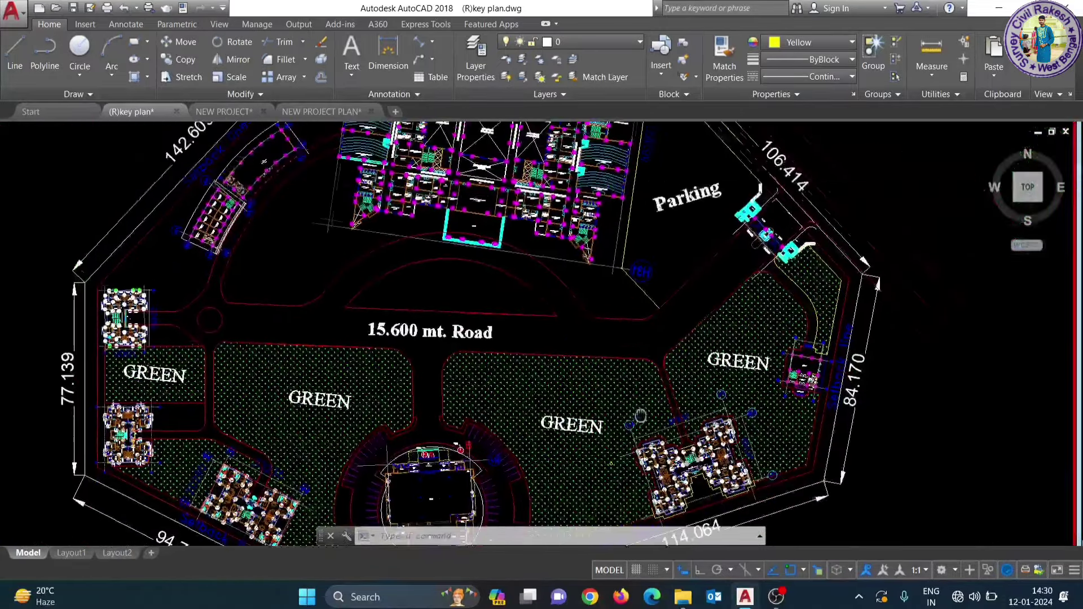
{"action": "mouse_move", "coordinate": [640, 416]}
{"action": "middle_mouse_down"}
{"action": "mouse_move", "coordinate": [640, 515]}
{"action": "mouse_move", "coordinate": [681, 402]}
{"action": "middle_mouse_up"}
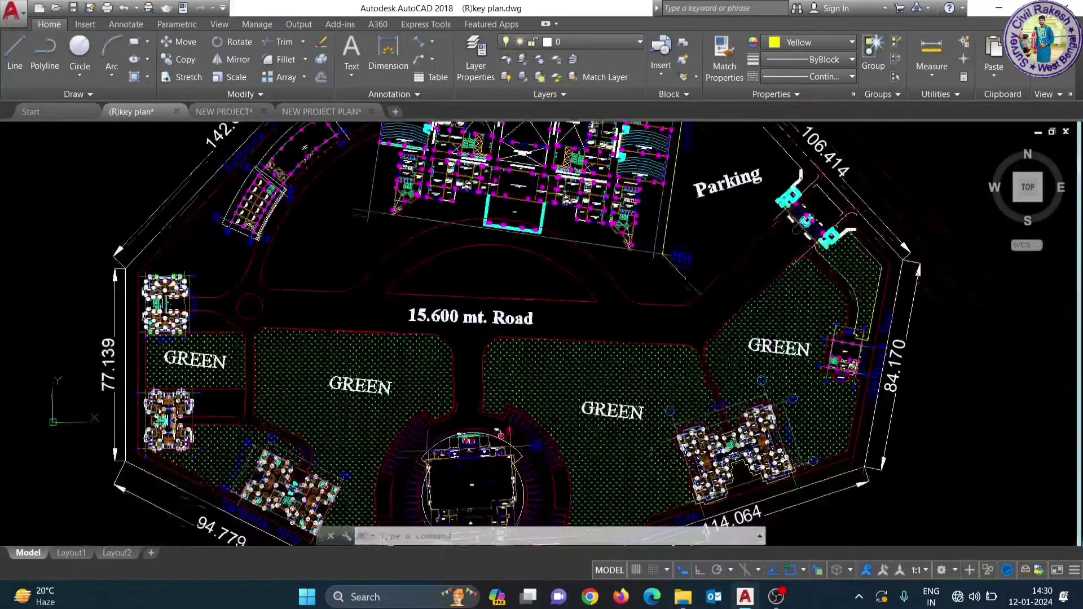
{"action": "scroll", "coordinate": [641, 445], "scroll_direction": "down", "scroll_amount": 1}
{"action": "middle_click_drag", "start_coordinate": [641, 445], "coordinate": [660, 367]}
{"action": "scroll", "coordinate": [659, 367], "scroll_direction": "up", "scroll_amount": 5}
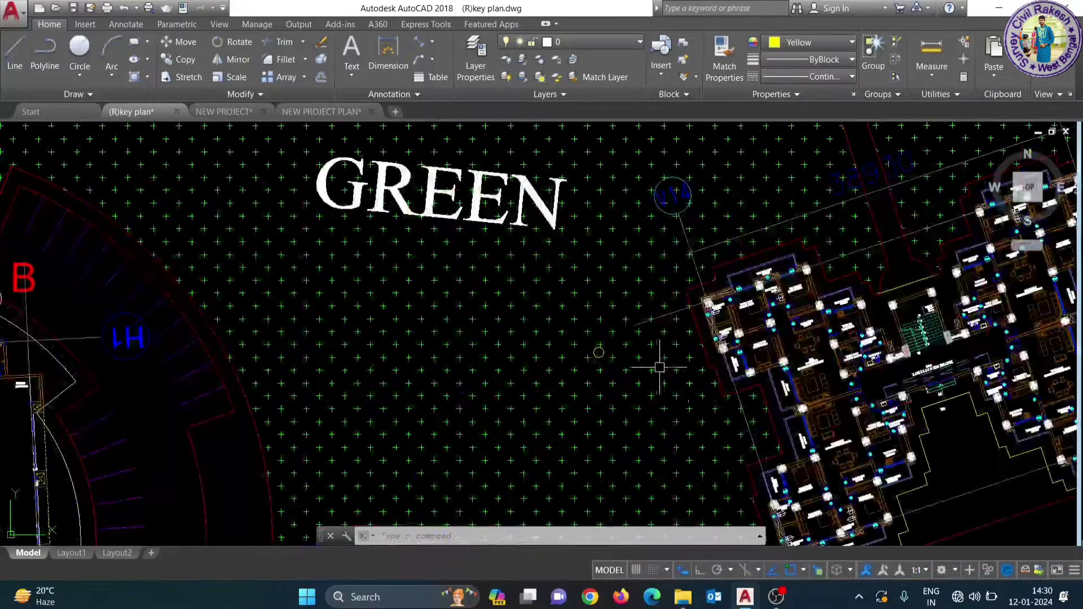
{"action": "scroll", "coordinate": [659, 367], "scroll_direction": "up", "scroll_amount": 2}
{"action": "scroll", "coordinate": [631, 367], "scroll_direction": "down", "scroll_amount": 6}
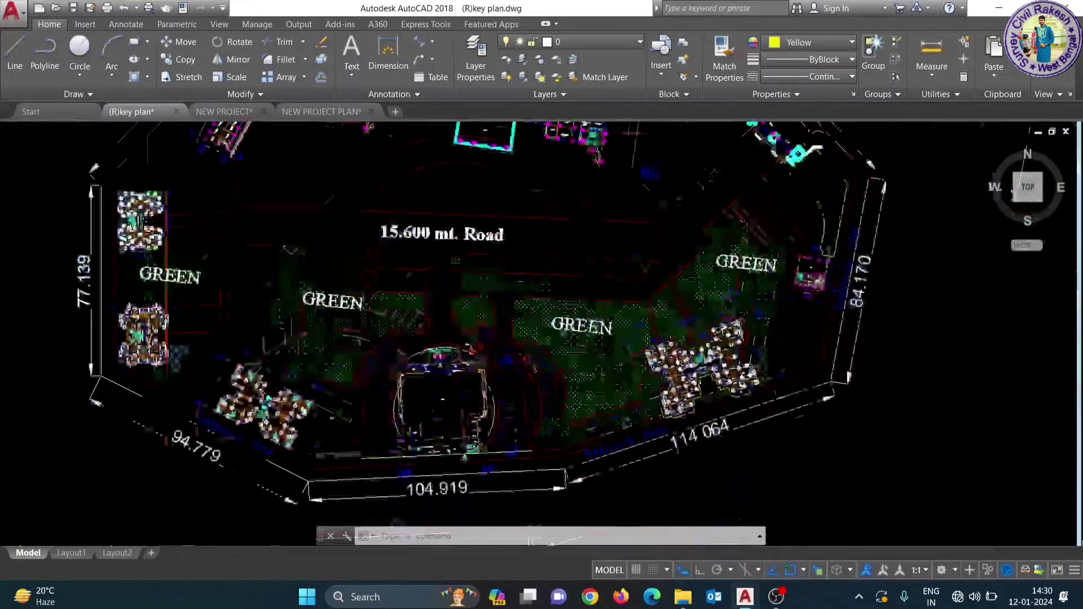
{"action": "scroll", "coordinate": [511, 362], "scroll_direction": "down", "scroll_amount": 2}
{"action": "scroll", "coordinate": [511, 363], "scroll_direction": "up", "scroll_amount": 6}
{"action": "scroll", "coordinate": [593, 308], "scroll_direction": "up", "scroll_amount": 5}
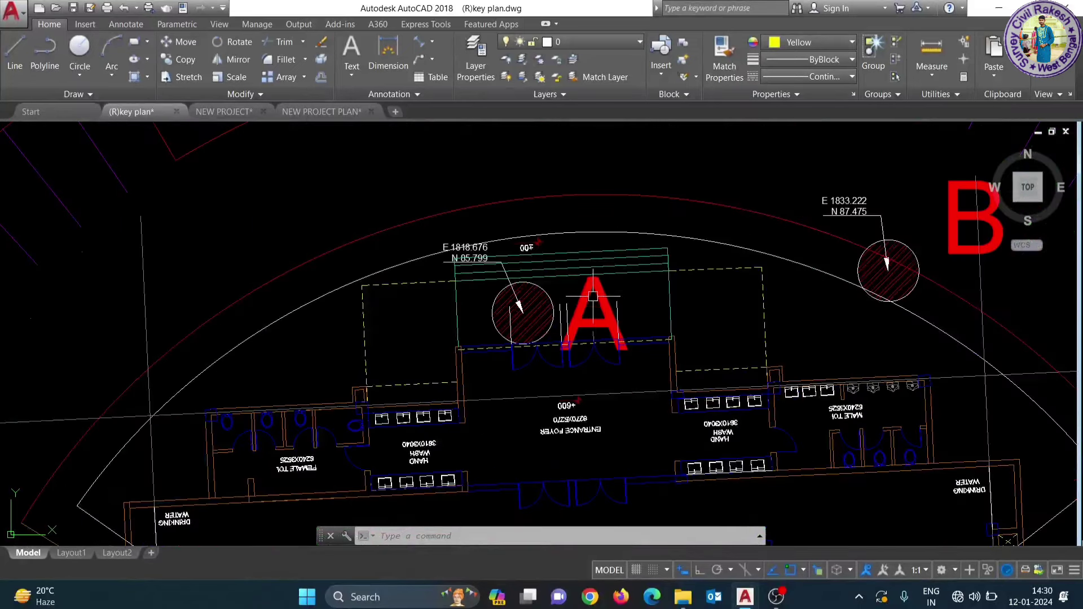
{"action": "scroll", "coordinate": [830, 288], "scroll_direction": "down", "scroll_amount": 2}
{"action": "scroll", "coordinate": [798, 314], "scroll_direction": "down", "scroll_amount": 4}
{"action": "scroll", "coordinate": [756, 241], "scroll_direction": "down", "scroll_amount": 2}
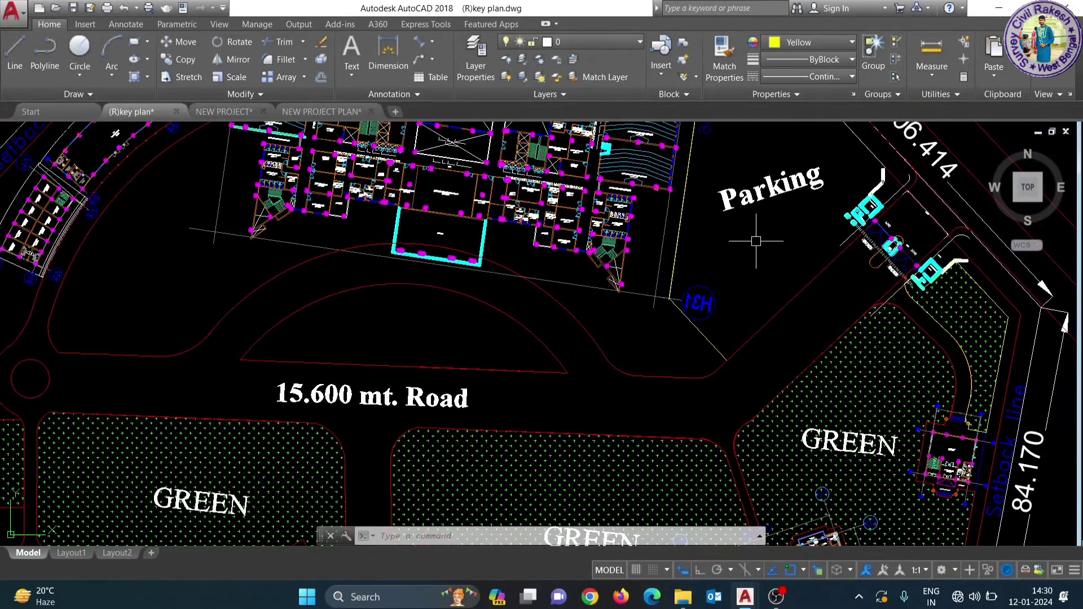
{"action": "scroll", "coordinate": [756, 240], "scroll_direction": "down", "scroll_amount": 4}
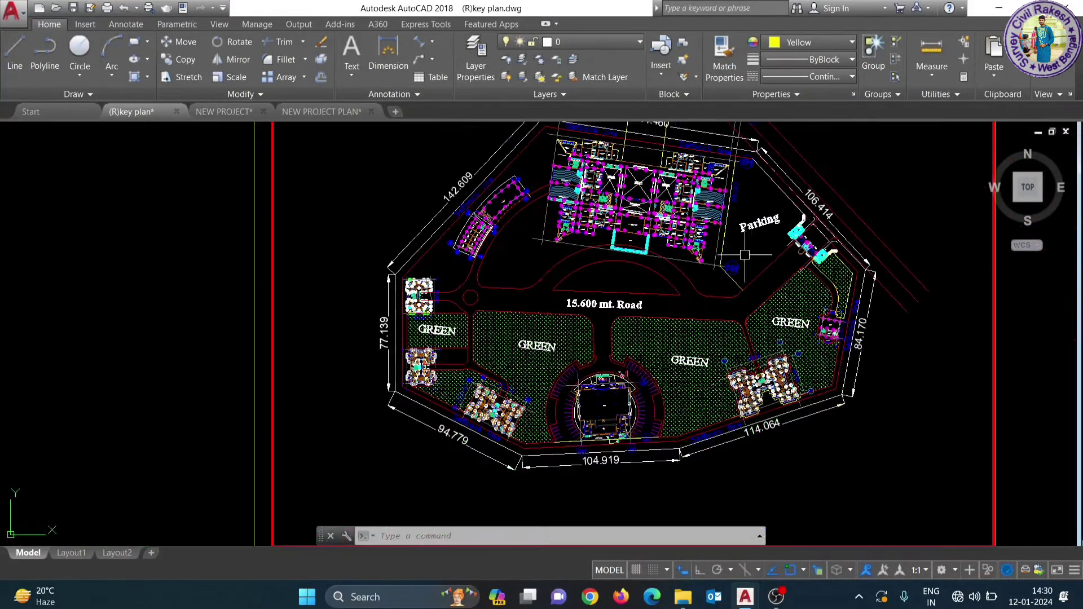
{"action": "scroll", "coordinate": [611, 357], "scroll_direction": "up", "scroll_amount": 6}
{"action": "scroll", "coordinate": [610, 357], "scroll_direction": "up", "scroll_amount": 3}
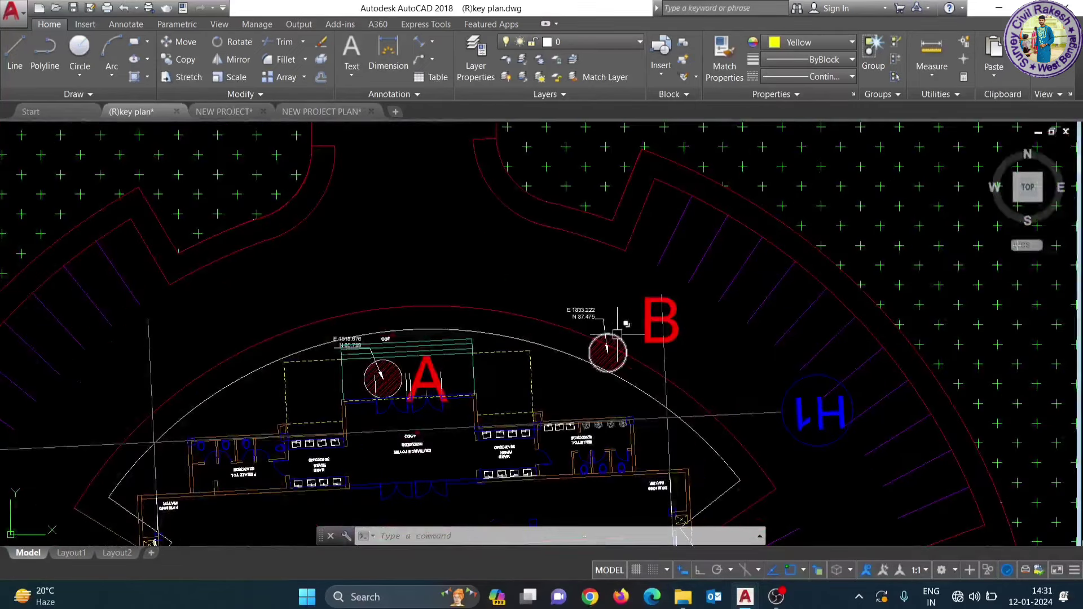
{"action": "scroll", "coordinate": [627, 319], "scroll_direction": "down", "scroll_amount": 1}
{"action": "scroll", "coordinate": [617, 334], "scroll_direction": "up", "scroll_amount": 5}
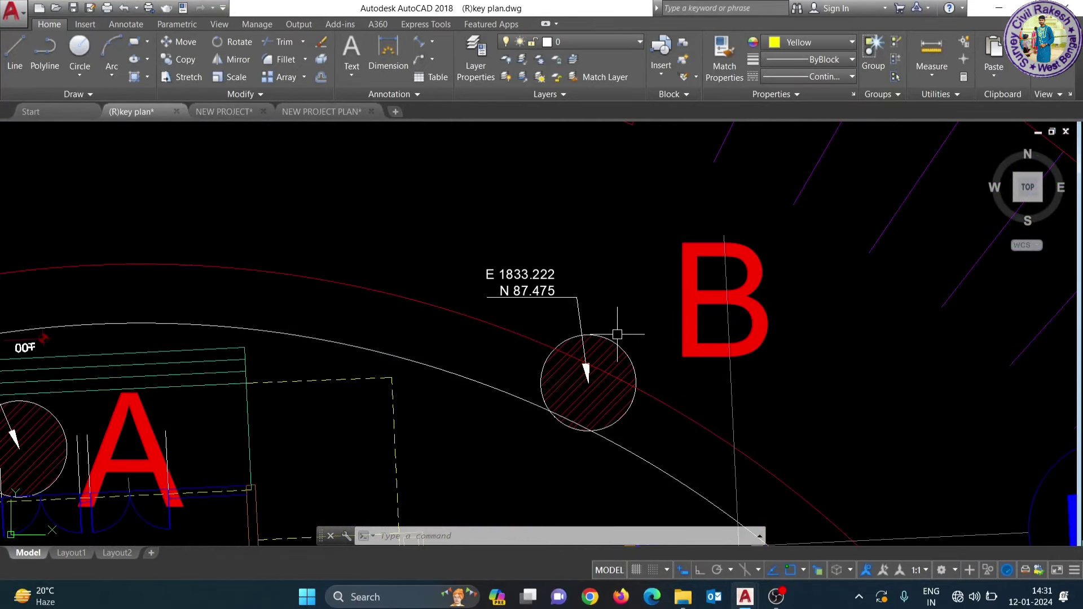
Step: Load the idd.lsp LISP routine through the application loader
{"action": "type", "text": "ap"}
{"action": "key", "text": "Return"}
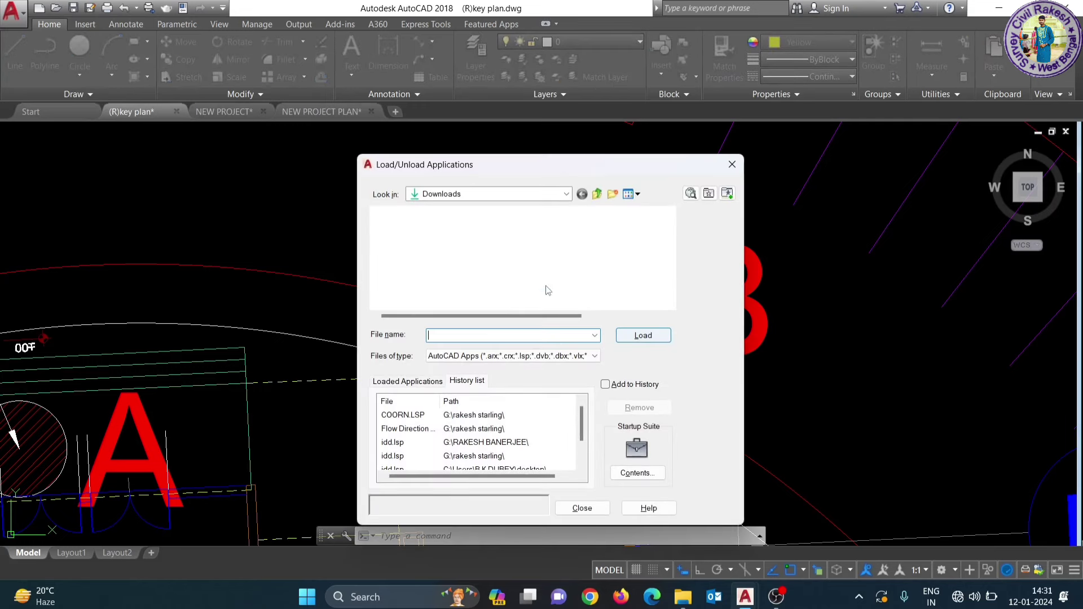
{"action": "left_click", "coordinate": [566, 193]}
{"action": "left_click", "coordinate": [399, 282]}
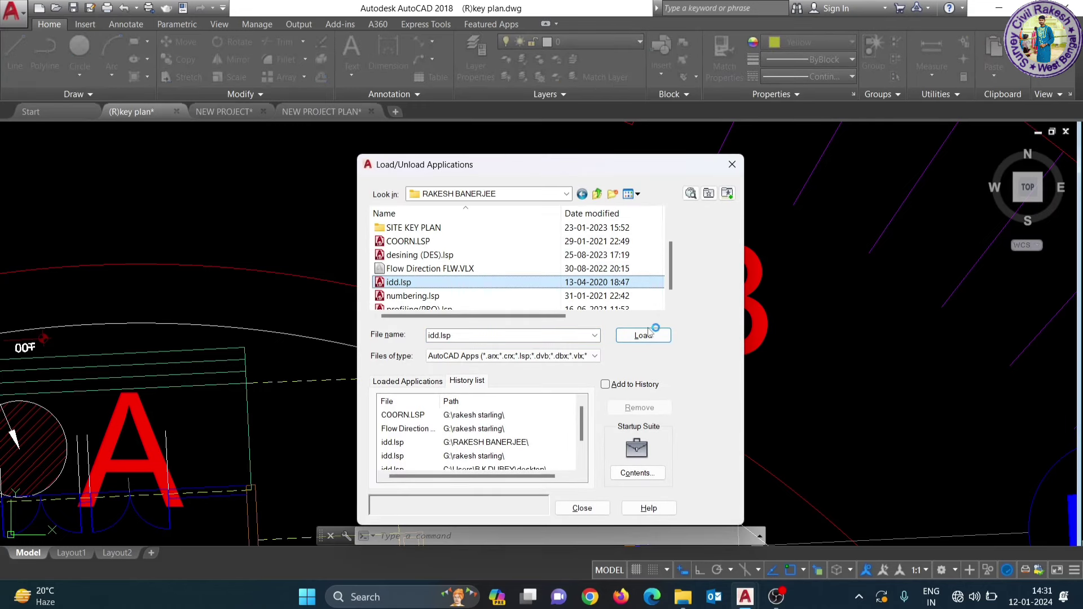
{"action": "left_click", "coordinate": [733, 165]}
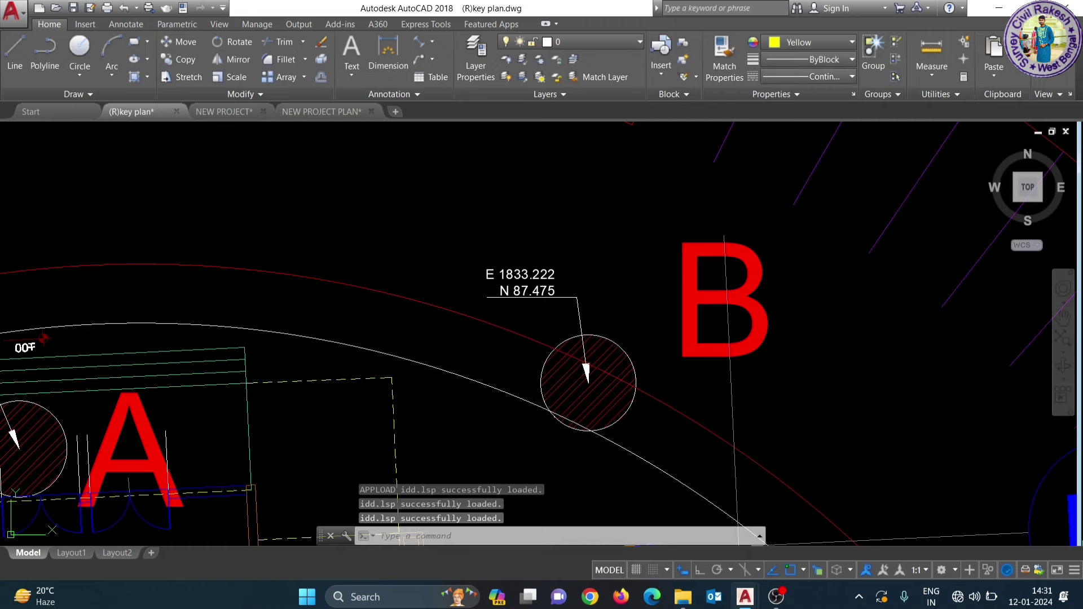
Step: Run IDD on circle B's centre, placing its E/N label above the circle
{"action": "type", "text": "idd"}
{"action": "key", "text": "Return"}
{"action": "key", "text": "Escape"}
{"action": "key", "text": "Escape"}
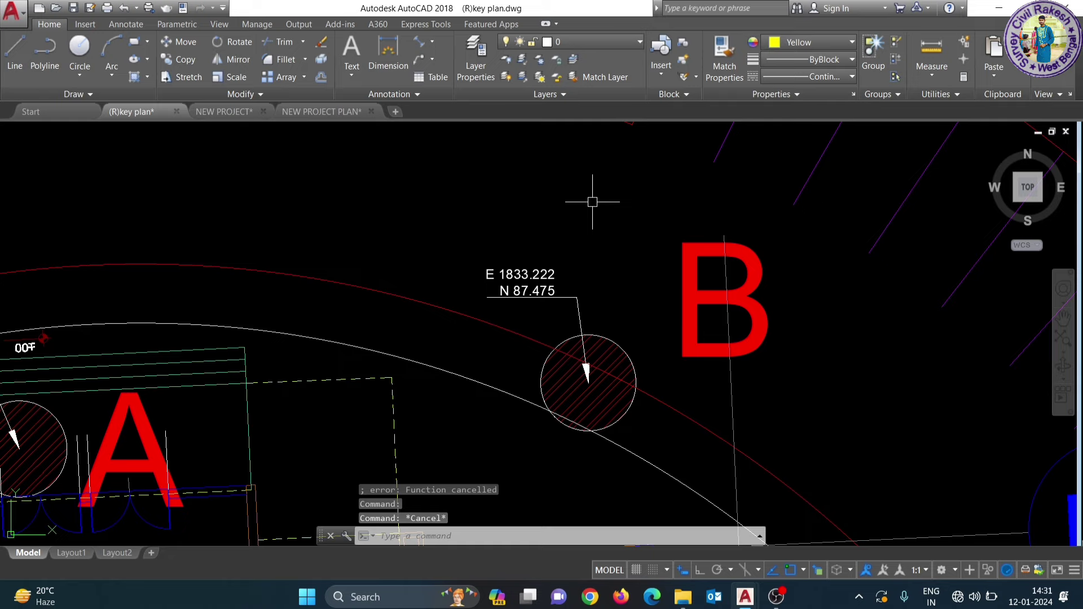
{"action": "type", "text": "dd"}
{"action": "key", "text": "Return"}
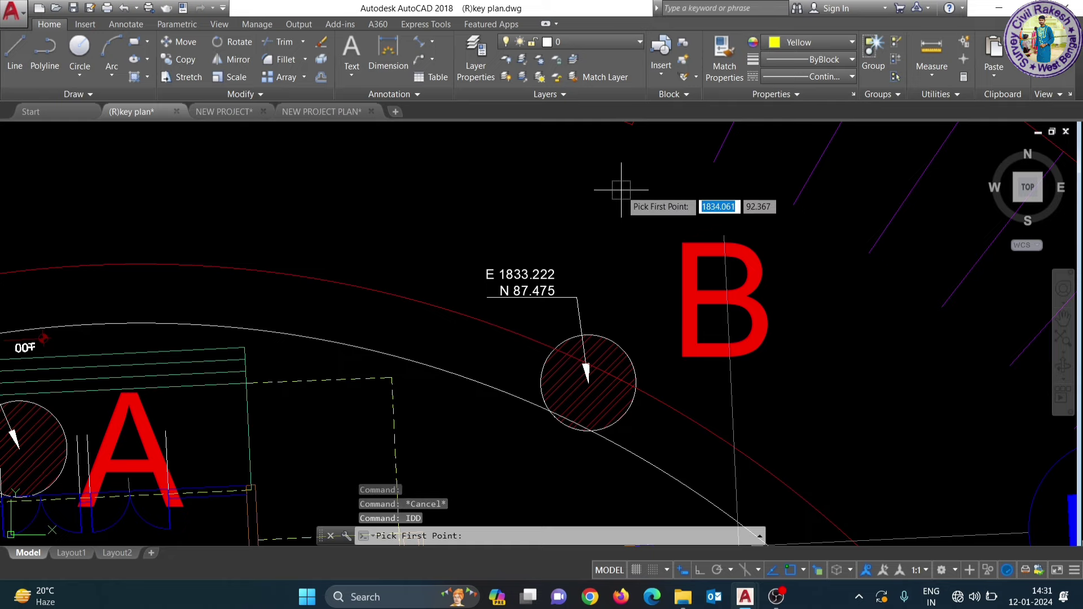
{"action": "scroll", "coordinate": [595, 437], "scroll_direction": "up", "scroll_amount": 2}
{"action": "scroll", "coordinate": [601, 435], "scroll_direction": "up", "scroll_amount": 2}
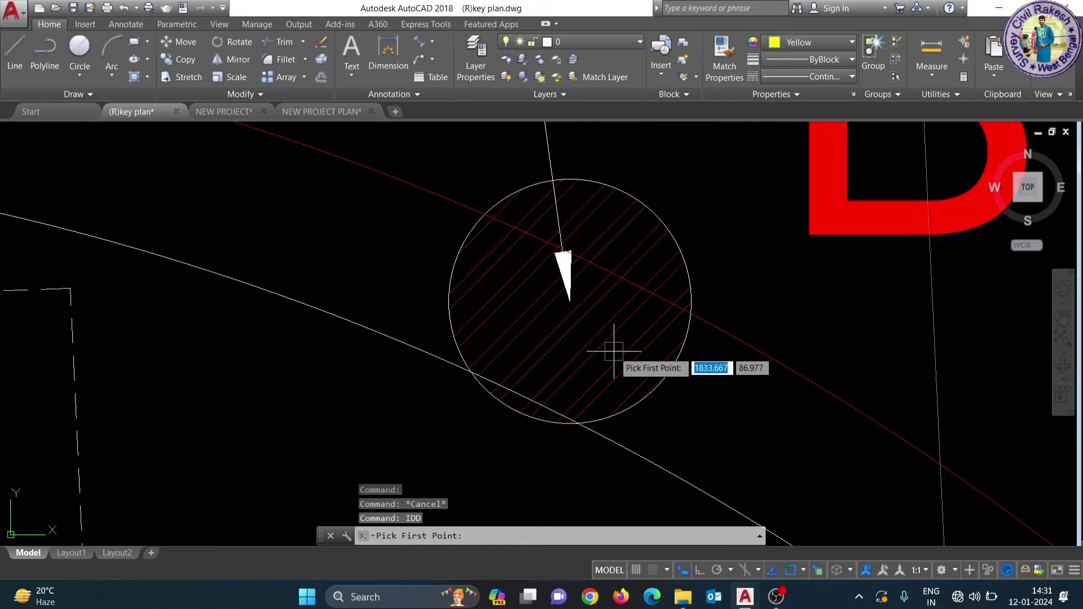
{"action": "left_click", "coordinate": [572, 306]}
{"action": "scroll", "coordinate": [564, 293], "scroll_direction": "down", "scroll_amount": 5}
{"action": "left_click", "coordinate": [552, 271]}
{"action": "scroll", "coordinate": [556, 285], "scroll_direction": "up", "scroll_amount": 2}
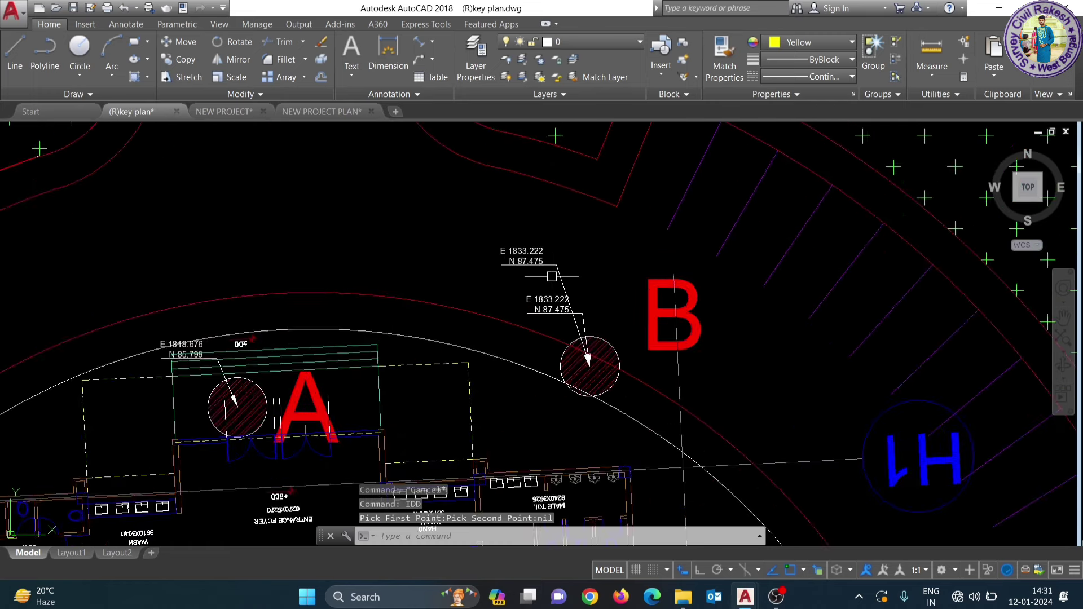
{"action": "scroll", "coordinate": [559, 301], "scroll_direction": "up", "scroll_amount": 4}
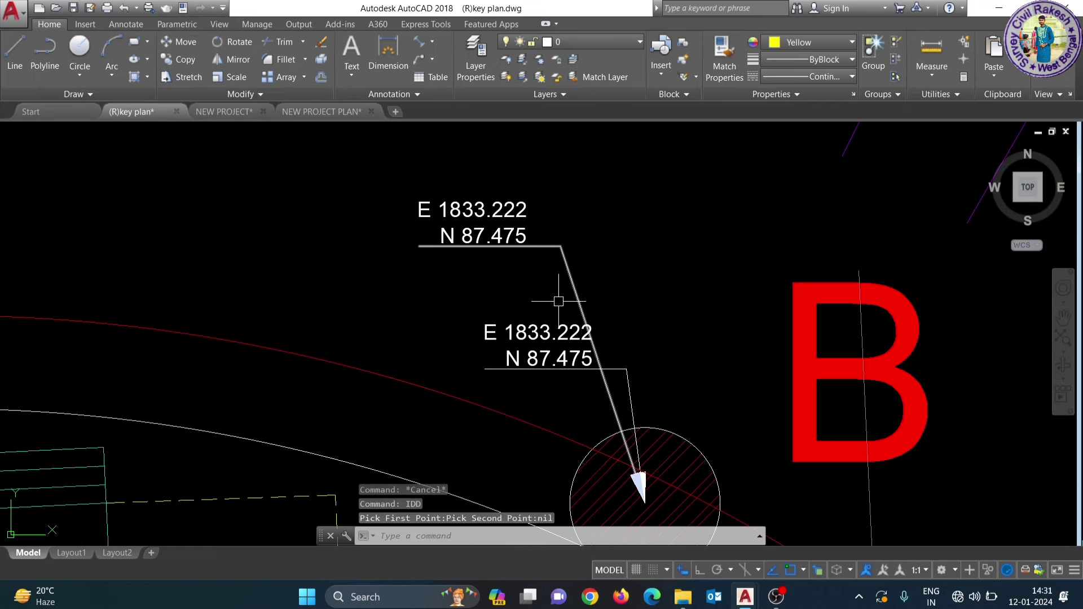
Step: Window-select and erase the duplicate E 1833.222 / N 87.475 label
{"action": "left_click", "coordinate": [535, 279]}
{"action": "left_click", "coordinate": [468, 199]}
{"action": "key", "text": "Delete"}
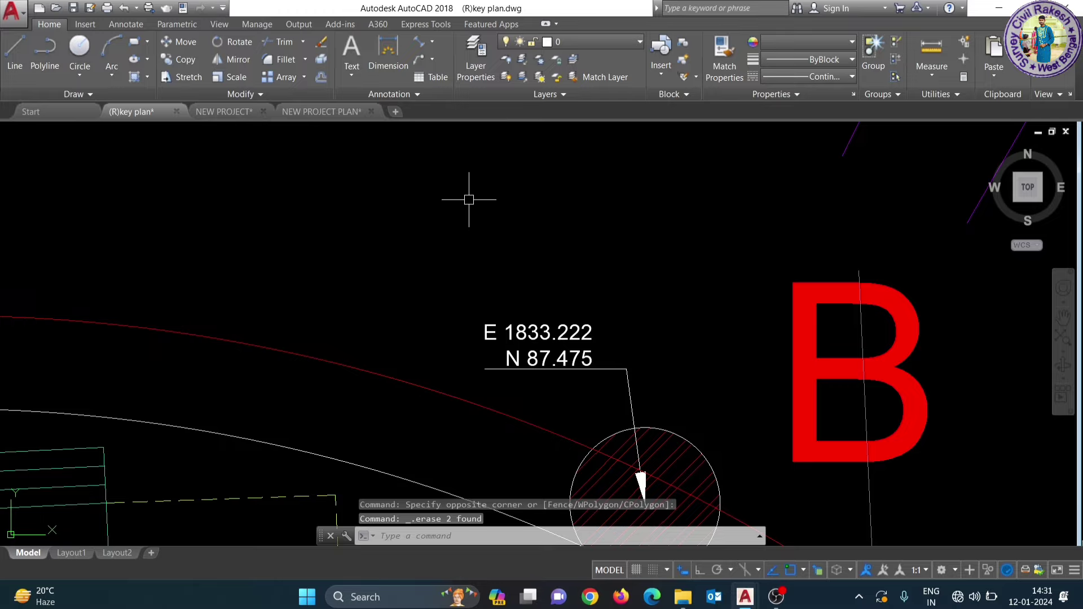
{"action": "scroll", "coordinate": [469, 199], "scroll_direction": "down", "scroll_amount": 4}
{"action": "scroll", "coordinate": [480, 254], "scroll_direction": "down", "scroll_amount": 3}
{"action": "scroll", "coordinate": [493, 299], "scroll_direction": "up", "scroll_amount": 1}
{"action": "scroll", "coordinate": [461, 249], "scroll_direction": "down", "scroll_amount": 2}
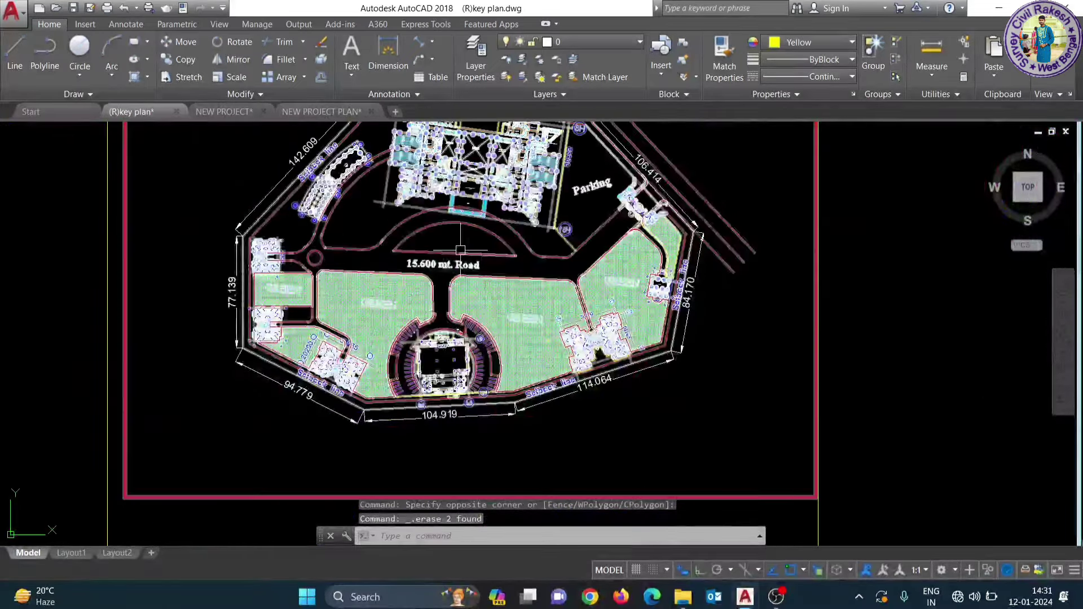
{"action": "middle_click_drag", "start_coordinate": [461, 250], "coordinate": [488, 294]}
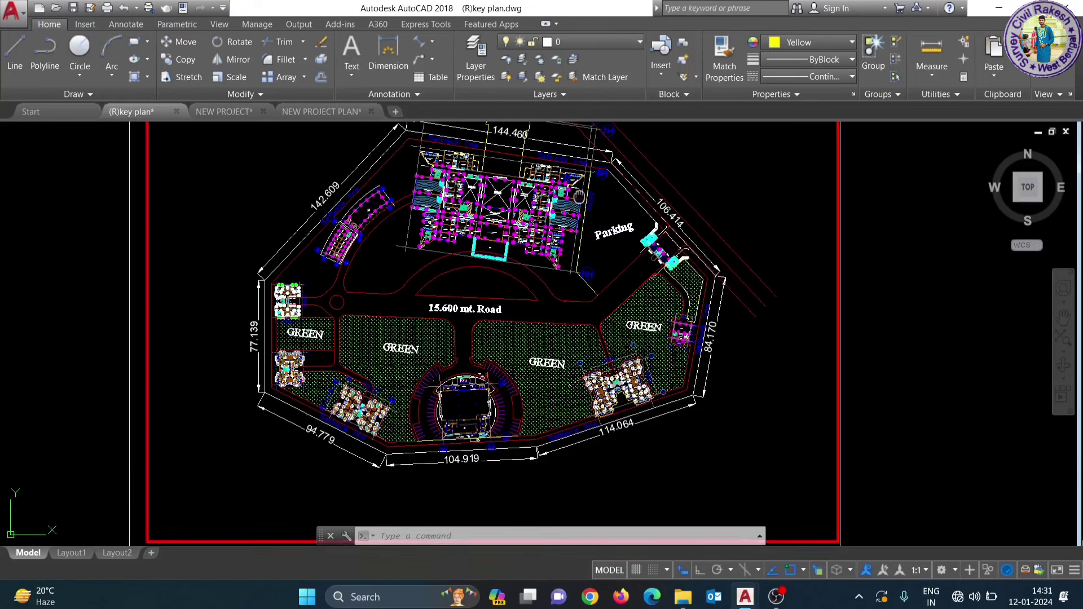
{"action": "middle_click_drag", "start_coordinate": [502, 295], "coordinate": [484, 335]}
{"action": "mouse_move", "coordinate": [561, 236]}
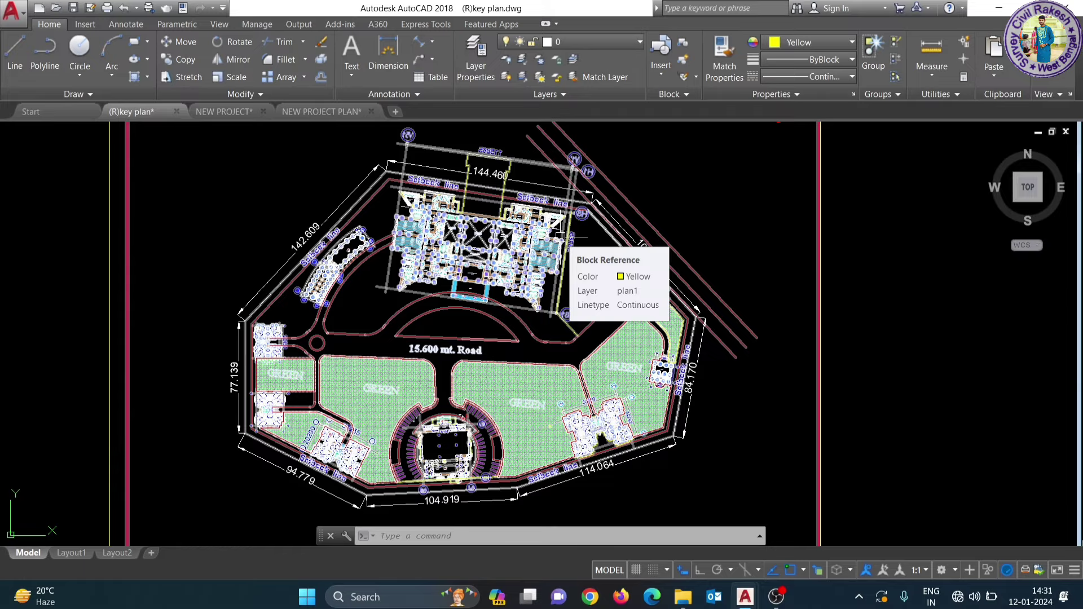
{"action": "scroll", "coordinate": [446, 180], "scroll_direction": "up", "scroll_amount": 4}
{"action": "scroll", "coordinate": [446, 181], "scroll_direction": "up", "scroll_amount": 2}
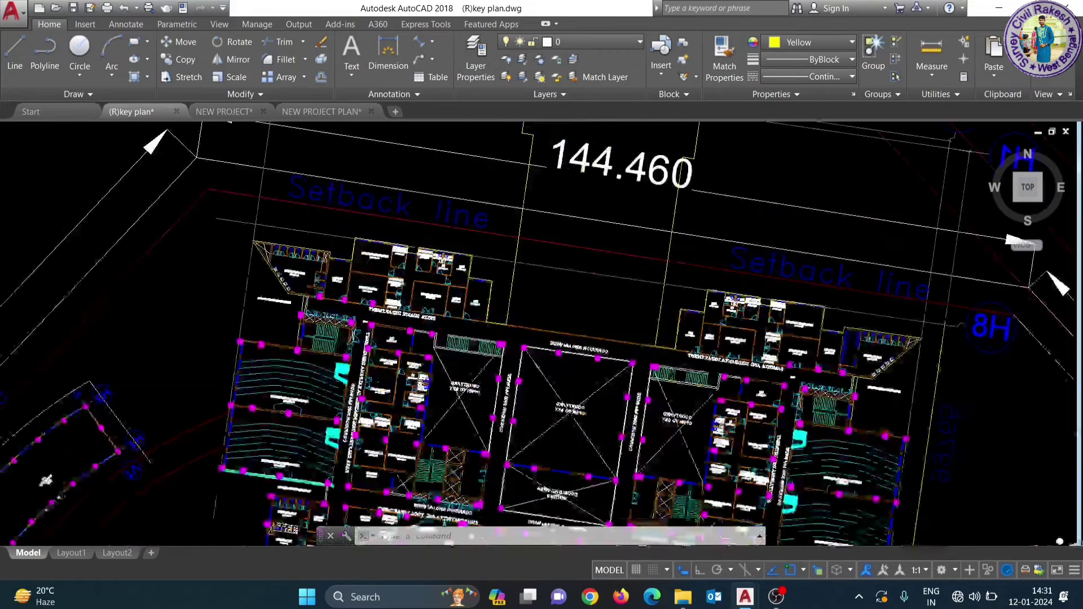
{"action": "scroll", "coordinate": [446, 180], "scroll_direction": "up", "scroll_amount": 4}
{"action": "scroll", "coordinate": [373, 206], "scroll_direction": "down", "scroll_amount": 5}
{"action": "middle_click_drag", "start_coordinate": [472, 333], "coordinate": [445, 292]}
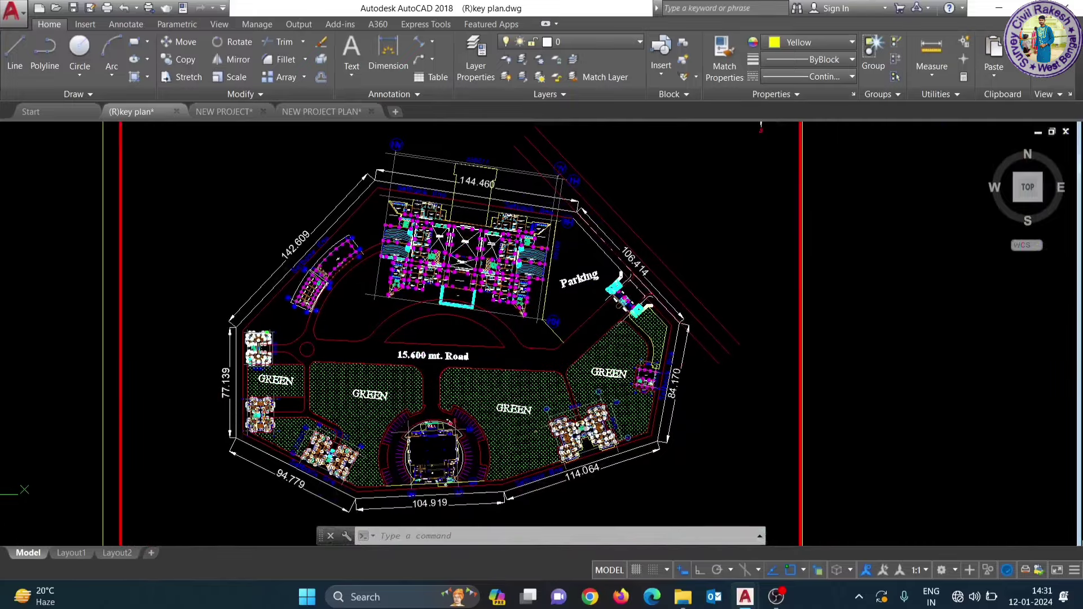
{"action": "scroll", "coordinate": [650, 425], "scroll_direction": "up", "scroll_amount": 5}
{"action": "middle_click_drag", "start_coordinate": [694, 307], "coordinate": [614, 291]}
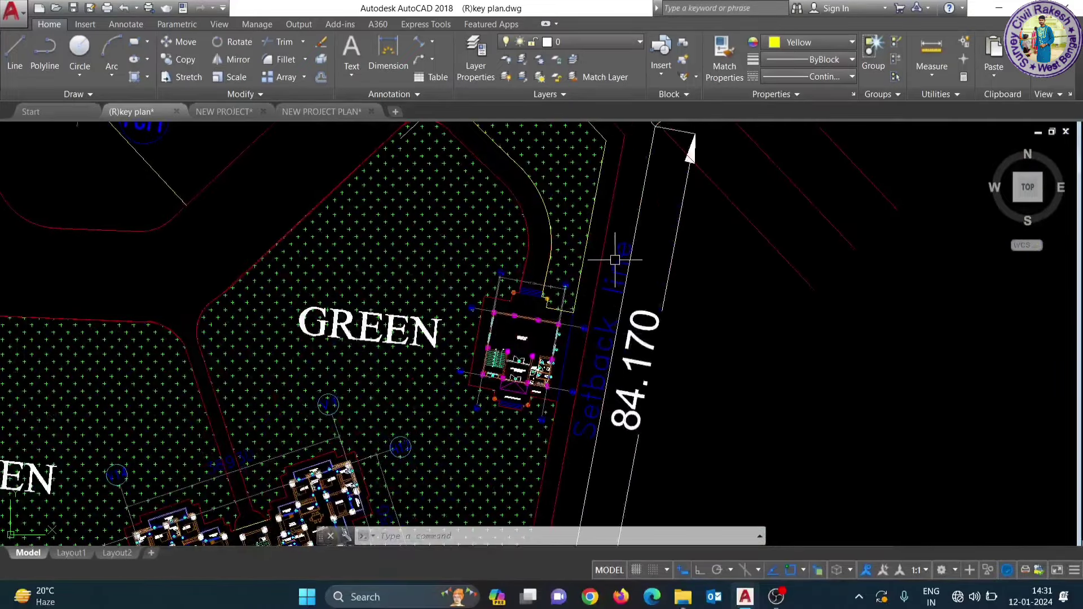
{"action": "scroll", "coordinate": [587, 282], "scroll_direction": "down", "scroll_amount": 2}
{"action": "scroll", "coordinate": [508, 350], "scroll_direction": "down", "scroll_amount": 3}
{"action": "scroll", "coordinate": [429, 417], "scroll_direction": "down", "scroll_amount": 2}
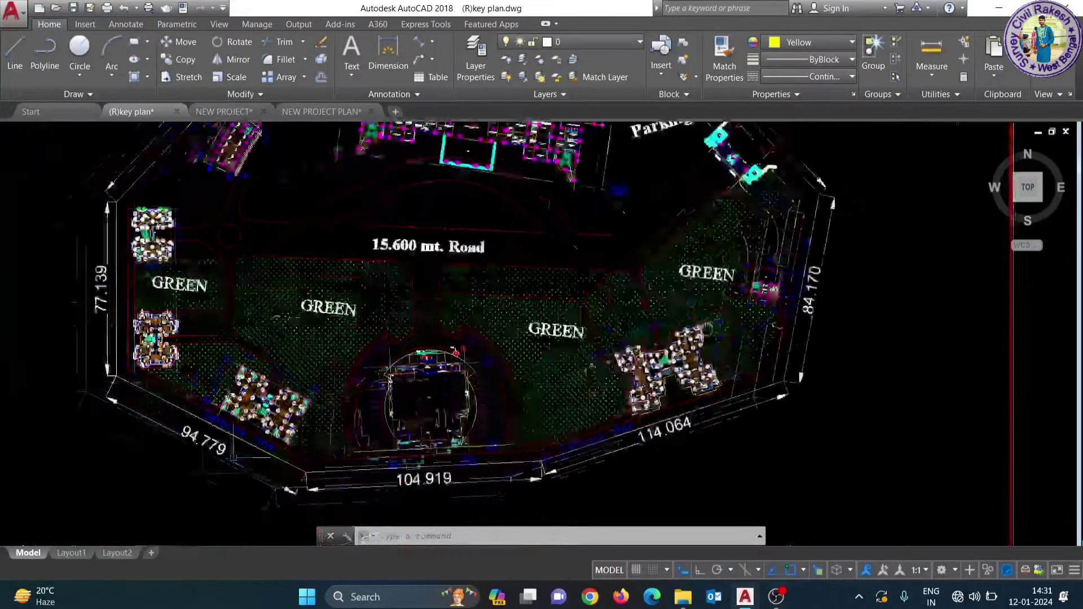
{"action": "scroll", "coordinate": [376, 476], "scroll_direction": "down", "scroll_amount": 1}
{"action": "middle_click_drag", "start_coordinate": [375, 475], "coordinate": [471, 477]}
{"action": "scroll", "coordinate": [410, 499], "scroll_direction": "up", "scroll_amount": 3}
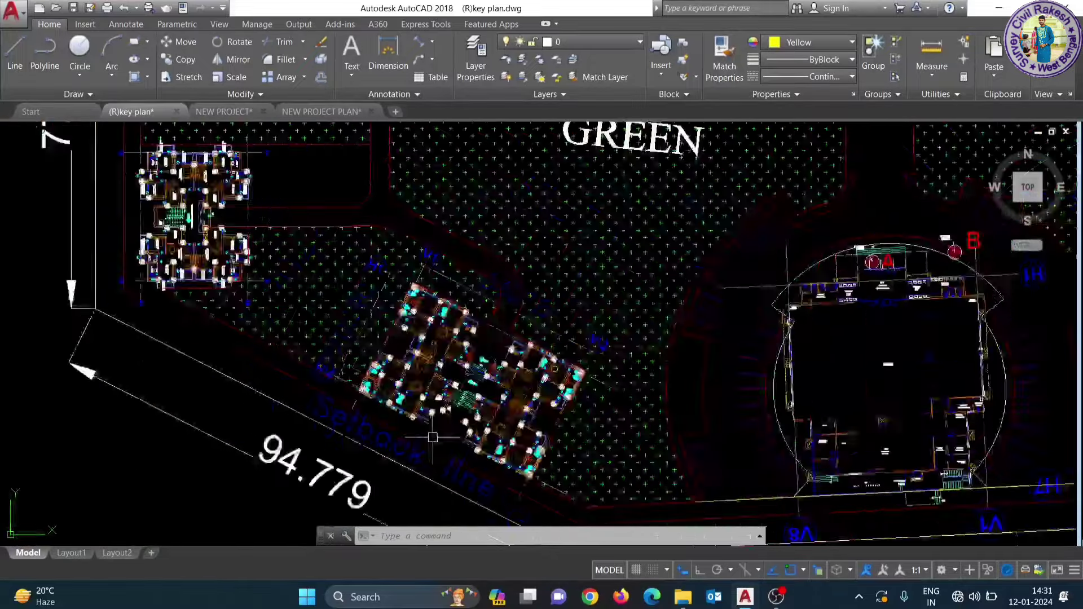
{"action": "scroll", "coordinate": [410, 500], "scroll_direction": "down", "scroll_amount": 1}
{"action": "middle_click_drag", "start_coordinate": [204, 172], "coordinate": [264, 274]}
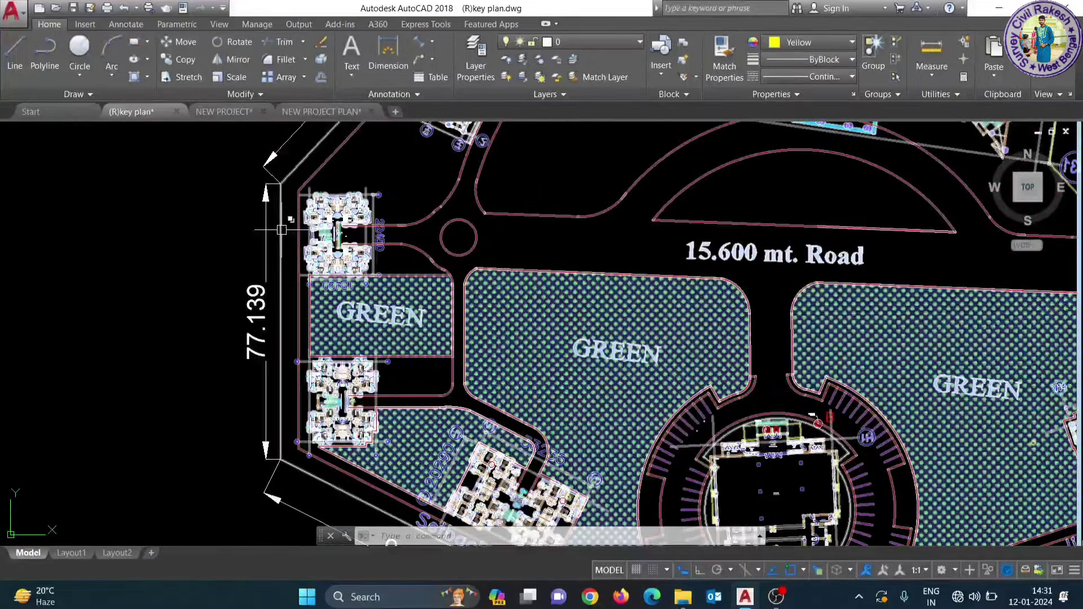
{"action": "left_click", "coordinate": [264, 273]}
{"action": "middle_click_drag", "start_coordinate": [325, 195], "coordinate": [280, 323]}
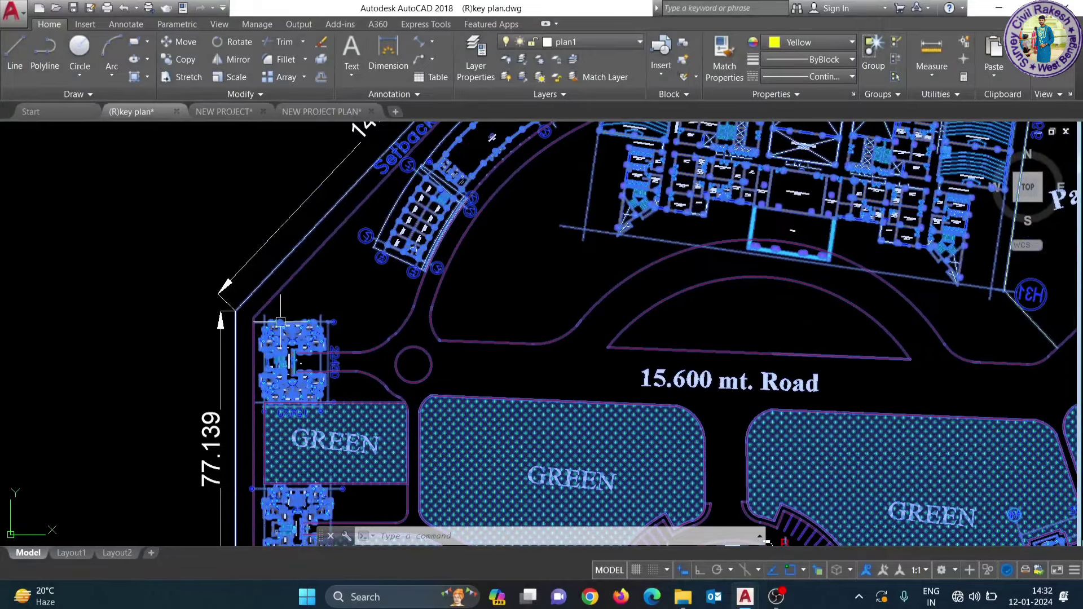
{"action": "key", "text": "Escape"}
{"action": "scroll", "coordinate": [325, 337], "scroll_direction": "up", "scroll_amount": 4}
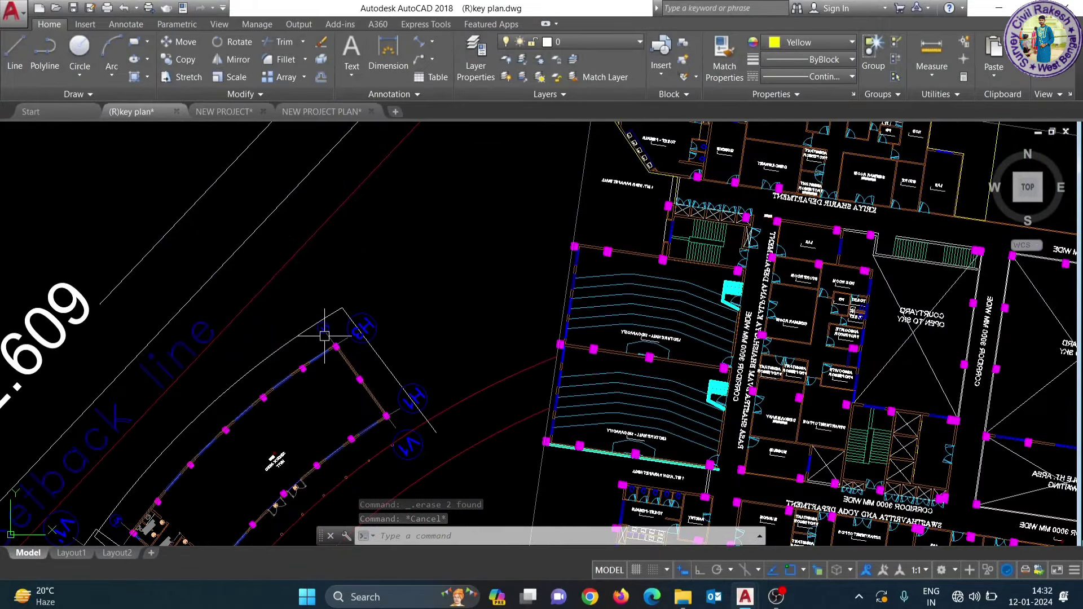
{"action": "scroll", "coordinate": [324, 337], "scroll_direction": "down", "scroll_amount": 5}
{"action": "middle_click_drag", "start_coordinate": [508, 307], "coordinate": [400, 251]}
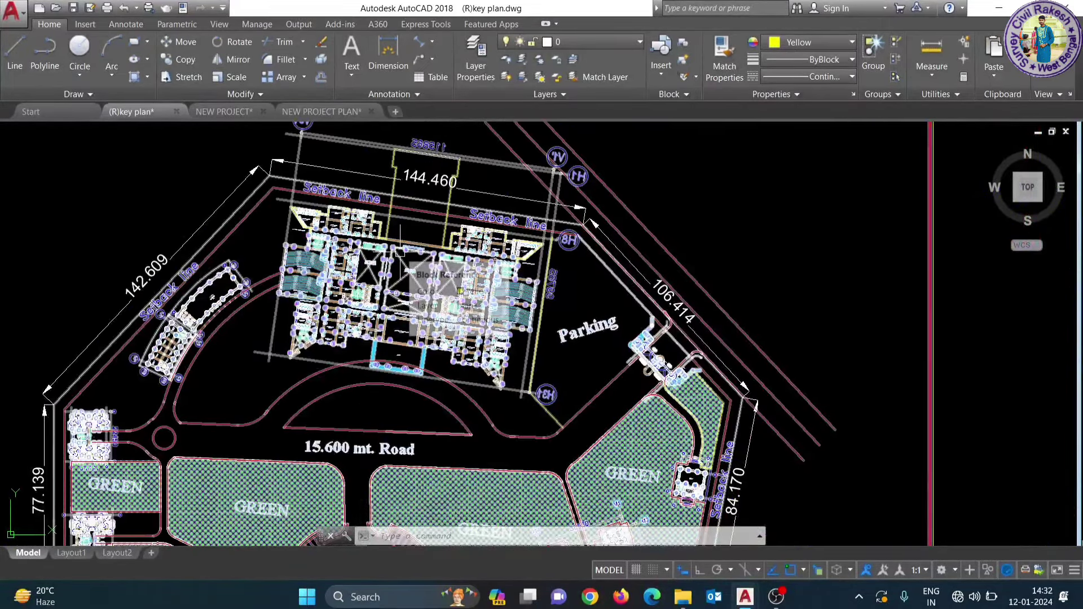
{"action": "scroll", "coordinate": [400, 251], "scroll_direction": "down", "scroll_amount": 5}
{"action": "middle_click_drag", "start_coordinate": [619, 430], "coordinate": [641, 358]}
{"action": "scroll", "coordinate": [641, 358], "scroll_direction": "up", "scroll_amount": 5}
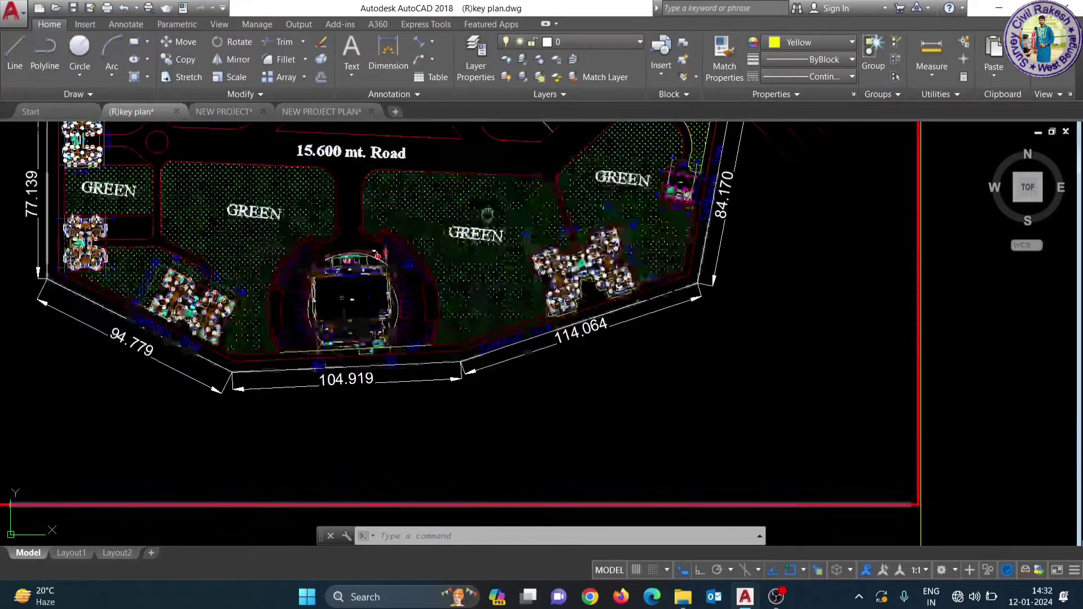
{"action": "scroll", "coordinate": [486, 214], "scroll_direction": "down", "scroll_amount": 2}
{"action": "middle_click_drag", "start_coordinate": [525, 234], "coordinate": [620, 307]}
{"action": "scroll", "coordinate": [595, 306], "scroll_direction": "up", "scroll_amount": 4}
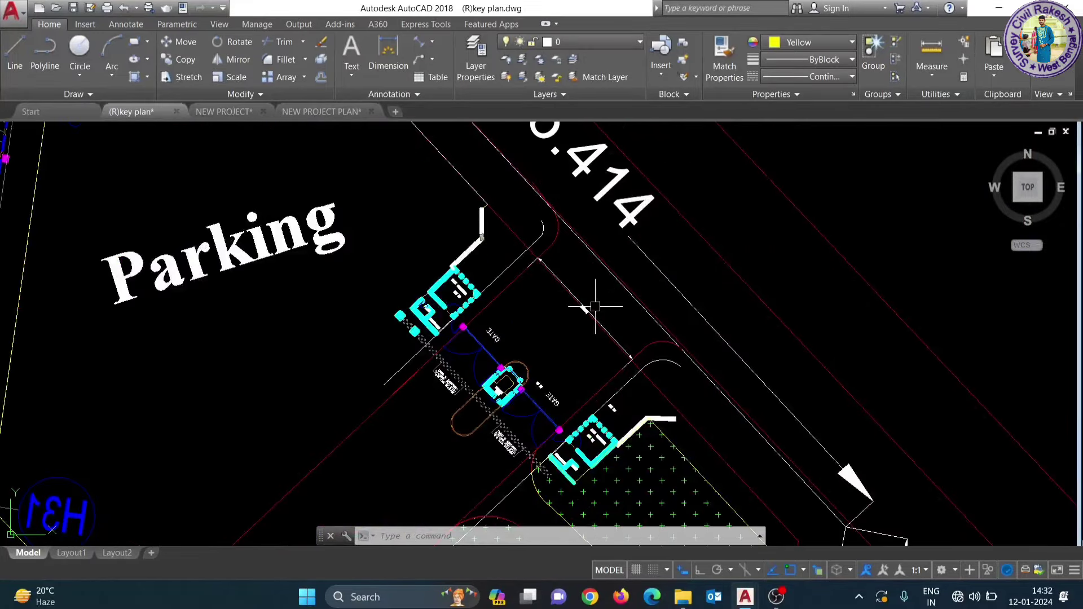
{"action": "scroll", "coordinate": [595, 307], "scroll_direction": "down", "scroll_amount": 2}
{"action": "scroll", "coordinate": [554, 314], "scroll_direction": "down", "scroll_amount": 3}
{"action": "middle_click_drag", "start_coordinate": [448, 387], "coordinate": [472, 280]}
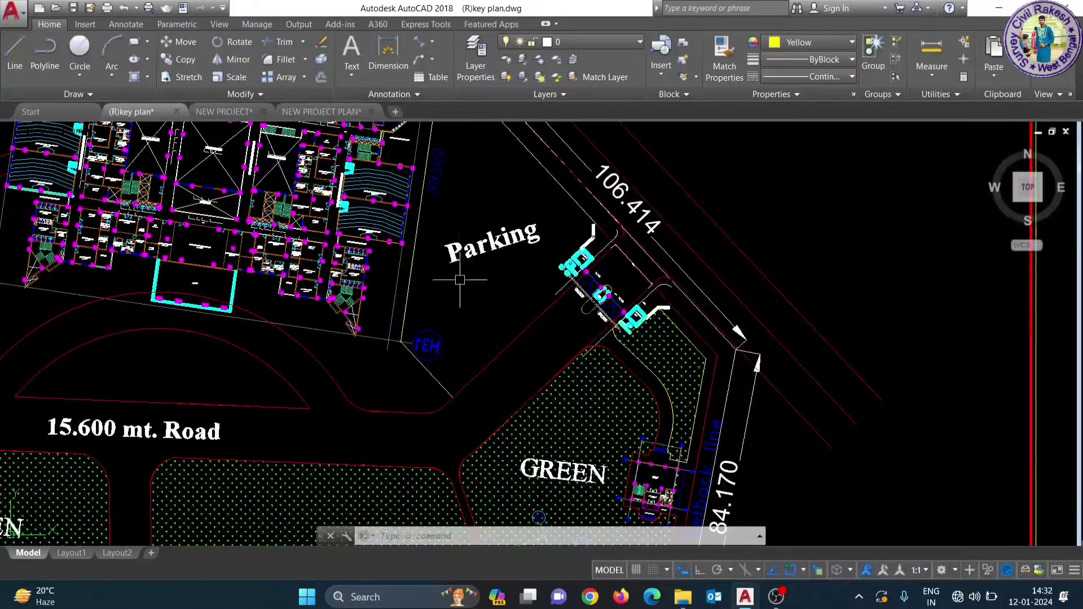
{"action": "scroll", "coordinate": [460, 279], "scroll_direction": "down", "scroll_amount": 3}
{"action": "middle_click_drag", "start_coordinate": [323, 366], "coordinate": [503, 384]}
{"action": "scroll", "coordinate": [503, 384], "scroll_direction": "up", "scroll_amount": 1}
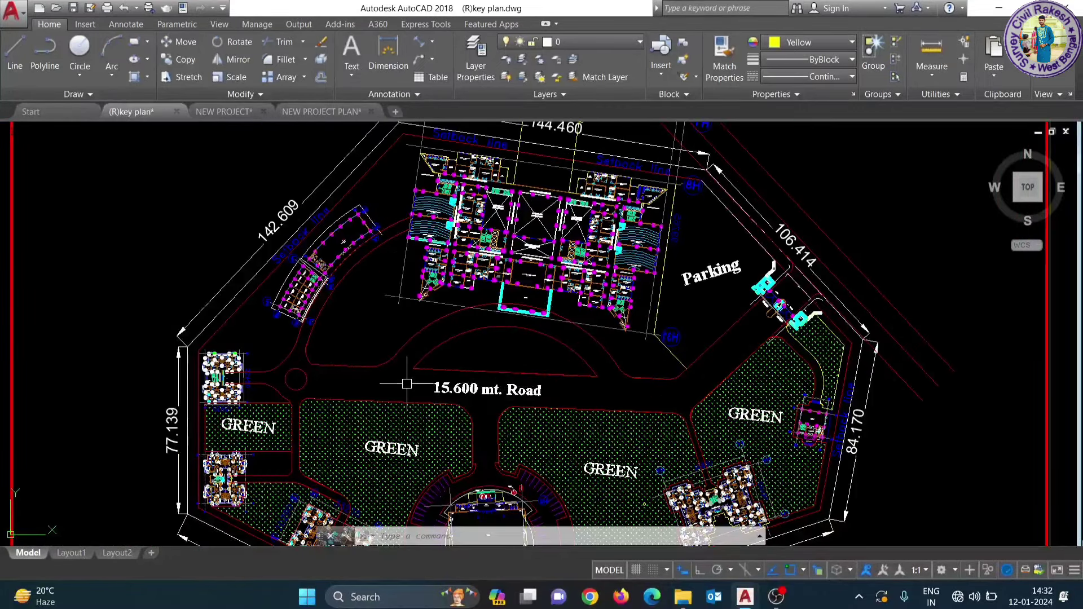
{"action": "middle_click_drag", "start_coordinate": [407, 385], "coordinate": [492, 372]}
{"action": "scroll", "coordinate": [492, 208], "scroll_direction": "up", "scroll_amount": 1}
{"action": "scroll", "coordinate": [492, 208], "scroll_direction": "up", "scroll_amount": 3}
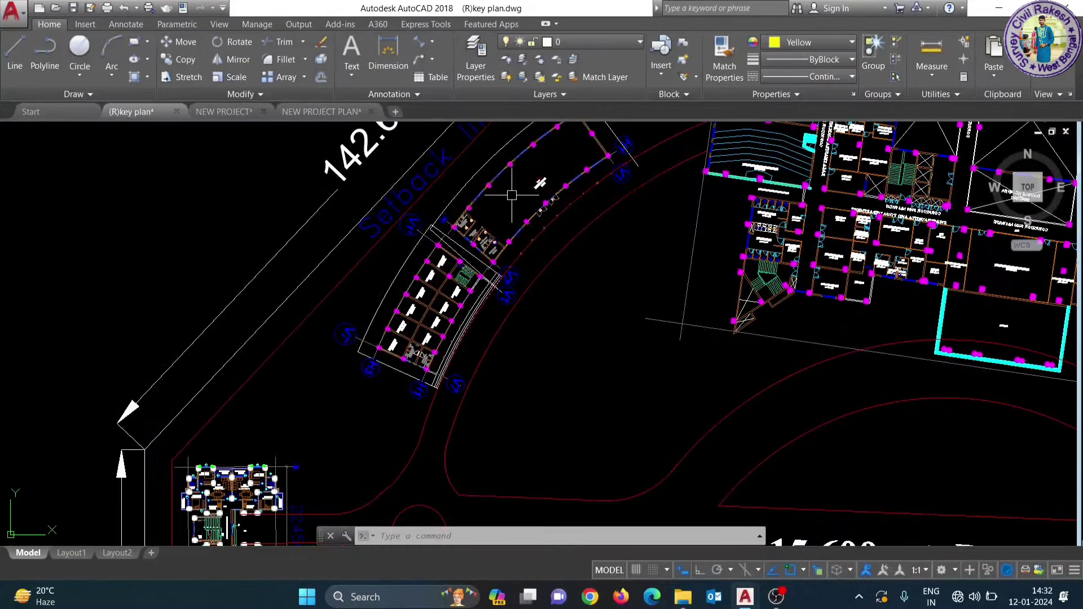
{"action": "scroll", "coordinate": [512, 196], "scroll_direction": "down", "scroll_amount": 6}
{"action": "middle_click_drag", "start_coordinate": [452, 316], "coordinate": [541, 250]}
{"action": "scroll", "coordinate": [517, 276], "scroll_direction": "up", "scroll_amount": 4}
{"action": "scroll", "coordinate": [486, 271], "scroll_direction": "down", "scroll_amount": 2}
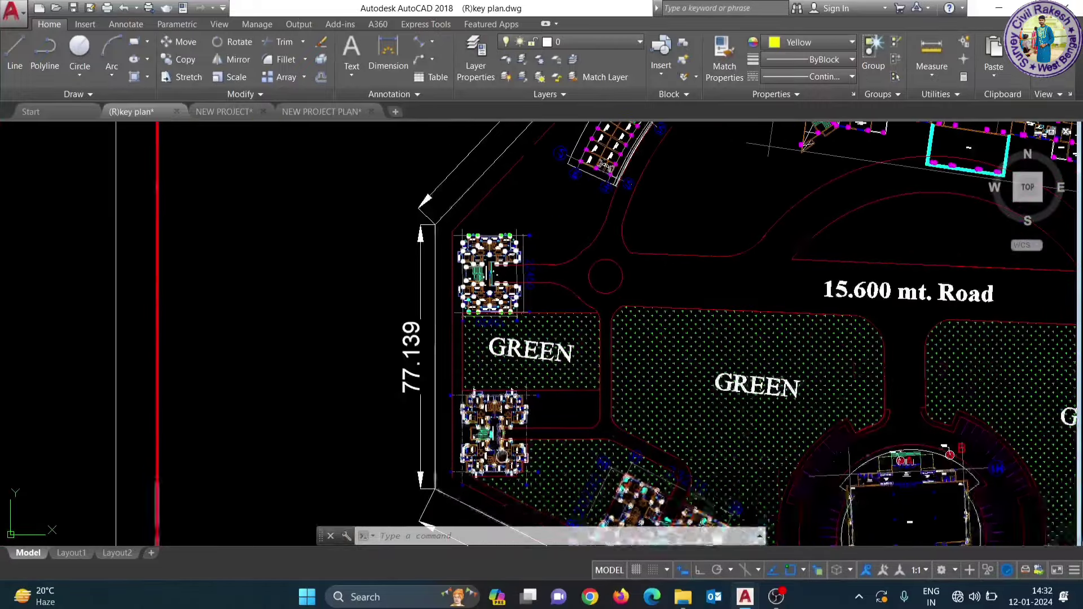
{"action": "middle_click_drag", "start_coordinate": [501, 457], "coordinate": [410, 318]}
{"action": "middle_click_drag", "start_coordinate": [620, 429], "coordinate": [403, 440]}
{"action": "middle_click_drag", "start_coordinate": [564, 435], "coordinate": [456, 427]}
{"action": "middle_click_drag", "start_coordinate": [733, 395], "coordinate": [507, 427]}
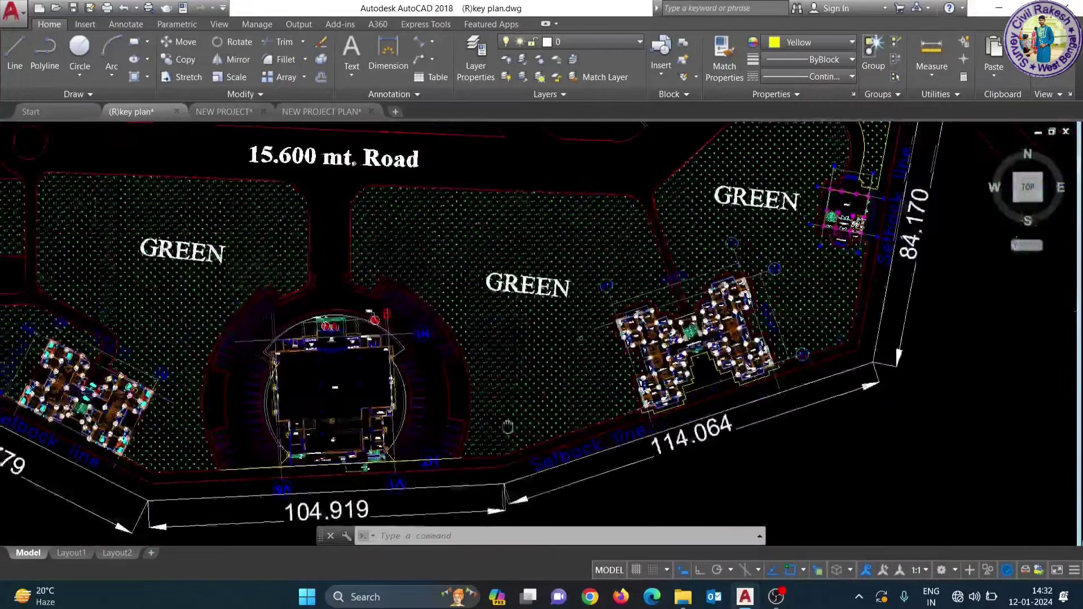
{"action": "scroll", "coordinate": [381, 397], "scroll_direction": "up", "scroll_amount": 4}
{"action": "scroll", "coordinate": [441, 376], "scroll_direction": "down", "scroll_amount": 2}
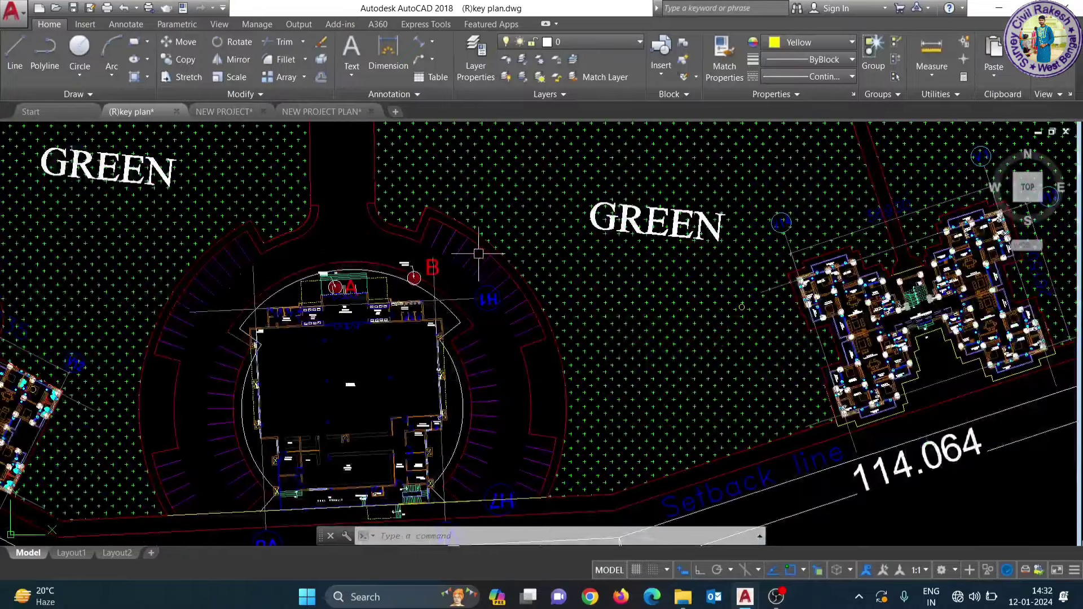
{"action": "scroll", "coordinate": [406, 366], "scroll_direction": "down", "scroll_amount": 3}
{"action": "scroll", "coordinate": [451, 390], "scroll_direction": "down", "scroll_amount": 2}
{"action": "scroll", "coordinate": [485, 395], "scroll_direction": "down", "scroll_amount": 1}
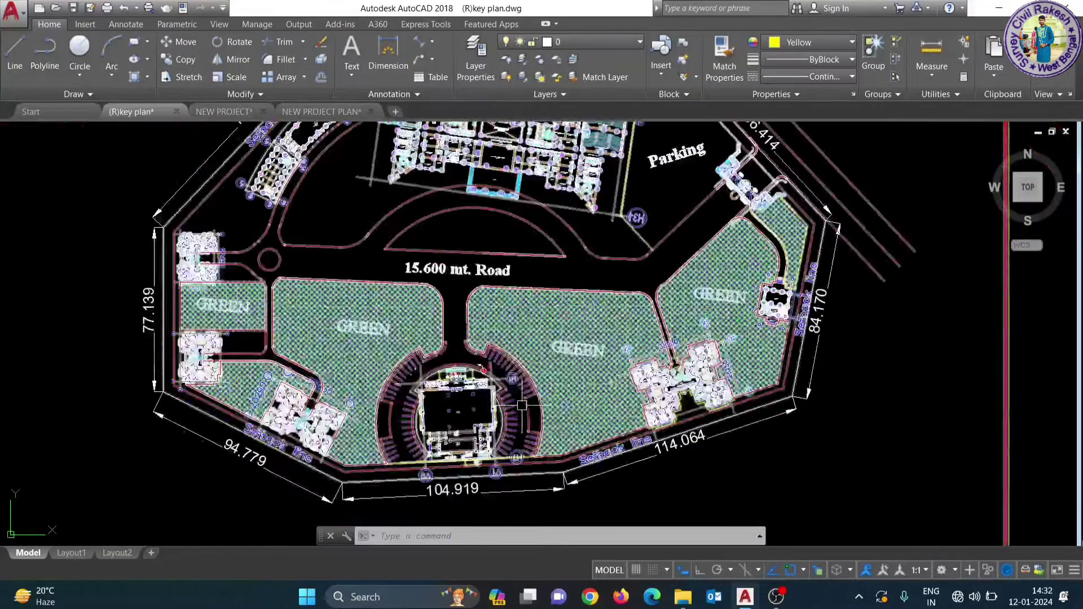
{"action": "scroll", "coordinate": [523, 406], "scroll_direction": "down", "scroll_amount": 1}
{"action": "scroll", "coordinate": [694, 342], "scroll_direction": "up", "scroll_amount": 4}
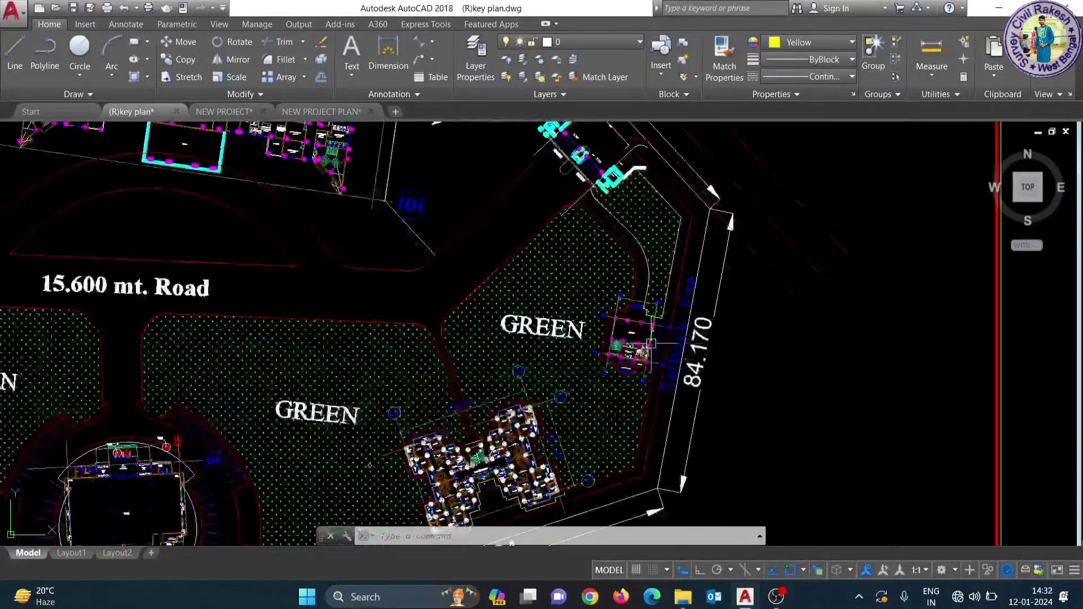
{"action": "scroll", "coordinate": [649, 341], "scroll_direction": "up", "scroll_amount": 2}
{"action": "scroll", "coordinate": [643, 342], "scroll_direction": "down", "scroll_amount": 2}
{"action": "scroll", "coordinate": [564, 362], "scroll_direction": "down", "scroll_amount": 3}
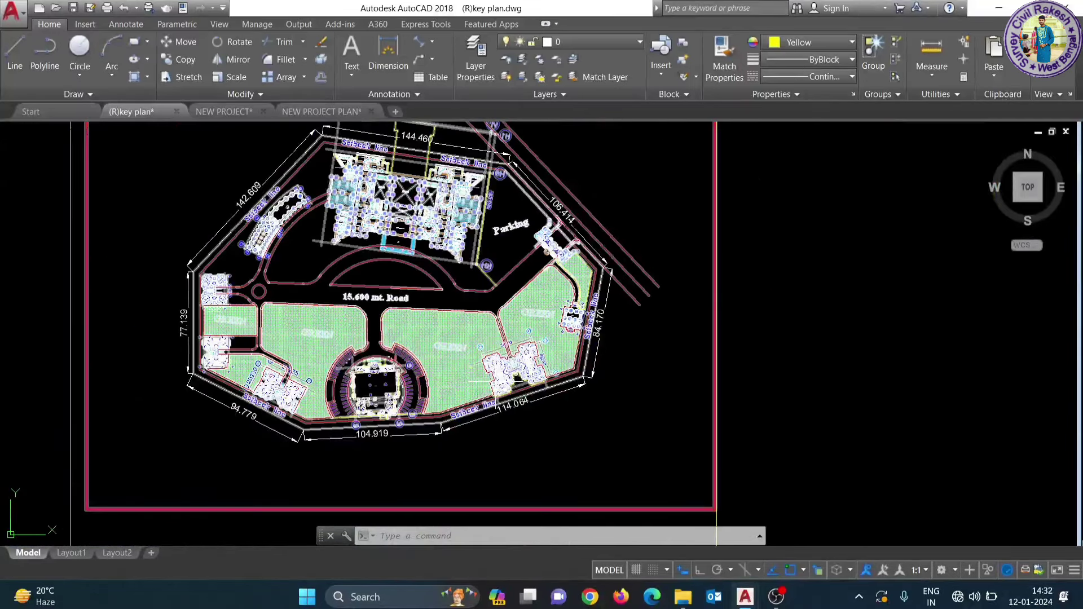
{"action": "scroll", "coordinate": [484, 381], "scroll_direction": "down", "scroll_amount": 1}
{"action": "middle_click_drag", "start_coordinate": [484, 381], "coordinate": [570, 397]}
{"action": "scroll", "coordinate": [570, 390], "scroll_direction": "up", "scroll_amount": 1}
{"action": "scroll", "coordinate": [579, 353], "scroll_direction": "up", "scroll_amount": 2}
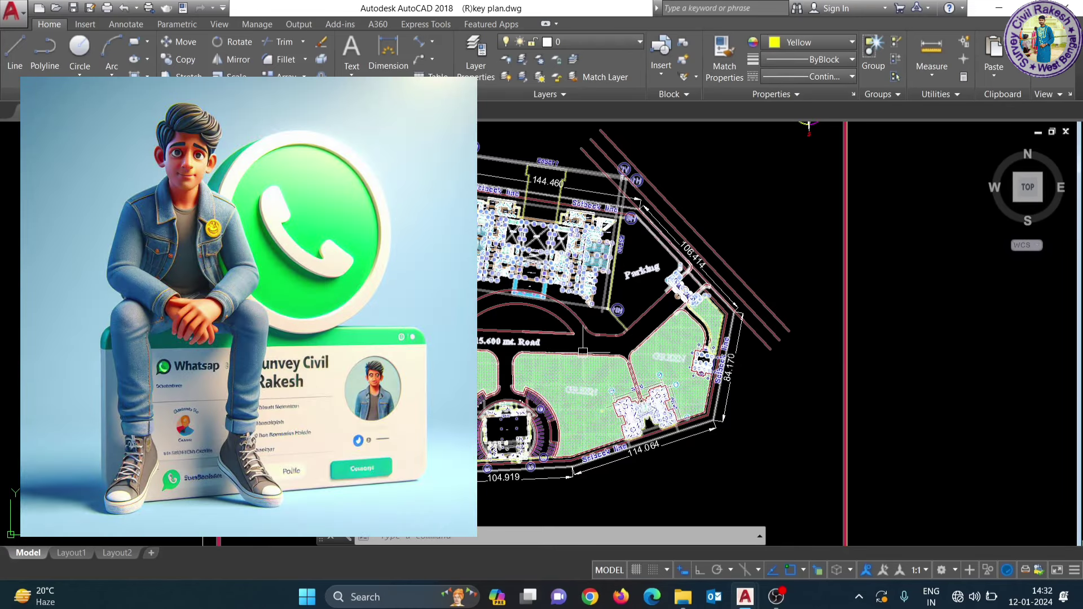
{"action": "scroll", "coordinate": [579, 353], "scroll_direction": "down", "scroll_amount": 5}
{"action": "scroll", "coordinate": [508, 350], "scroll_direction": "up", "scroll_amount": 5}
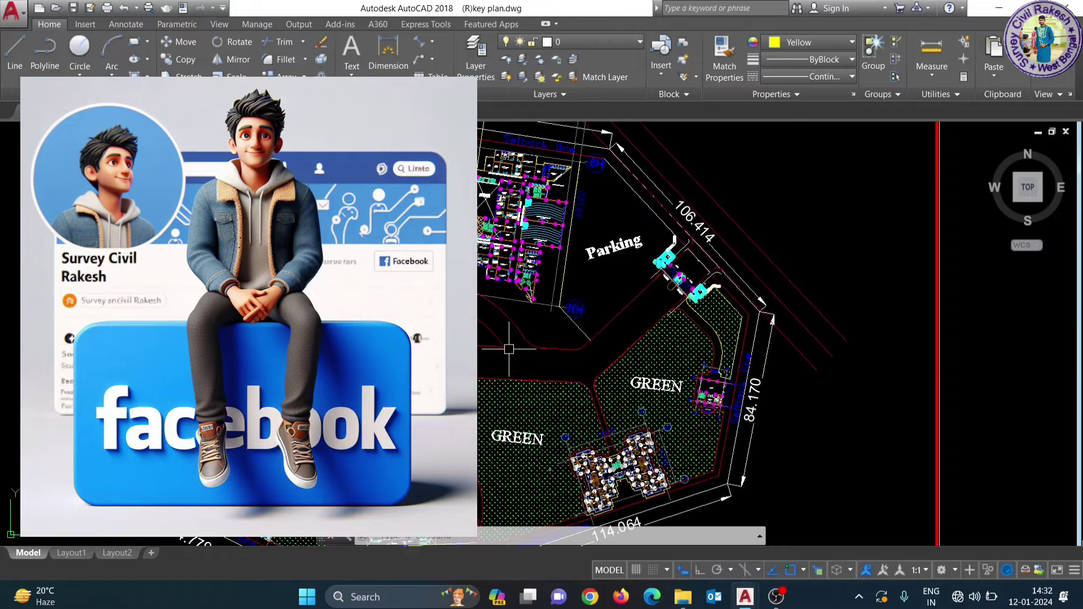
{"action": "scroll", "coordinate": [509, 349], "scroll_direction": "down", "scroll_amount": 5}
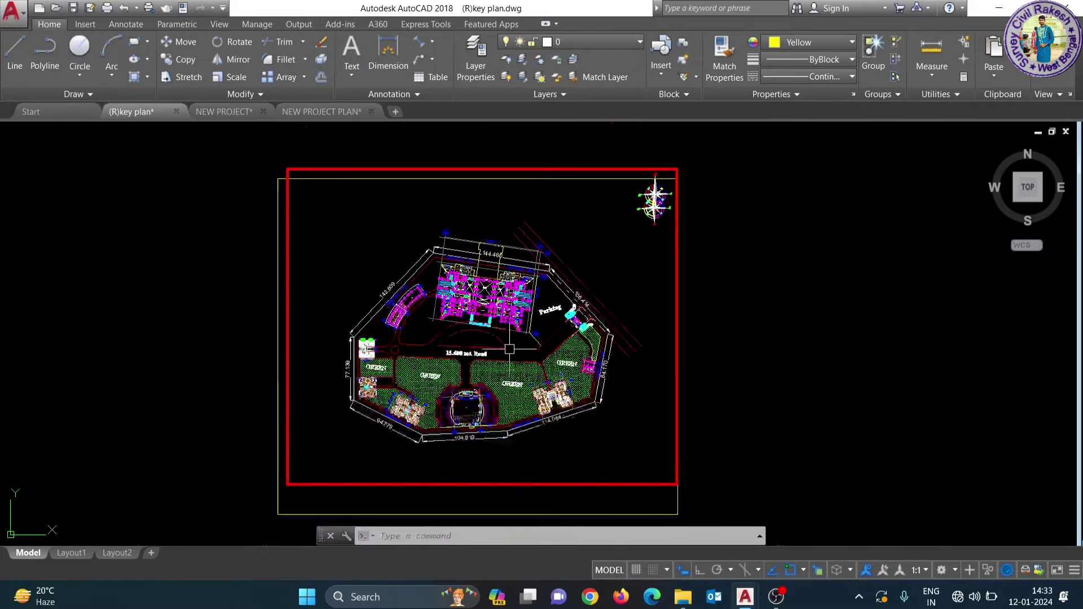
{"action": "scroll", "coordinate": [653, 199], "scroll_direction": "up", "scroll_amount": 5}
{"action": "scroll", "coordinate": [508, 316], "scroll_direction": "up", "scroll_amount": 3}
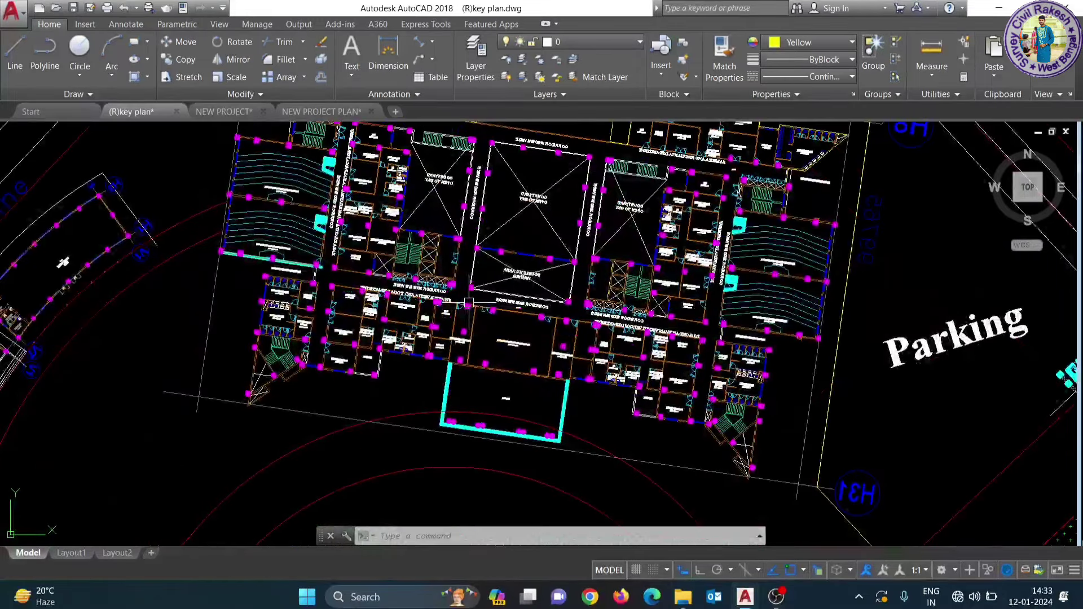
{"action": "scroll", "coordinate": [508, 316], "scroll_direction": "down", "scroll_amount": 5}
{"action": "scroll", "coordinate": [508, 316], "scroll_direction": "up", "scroll_amount": 2}
{"action": "scroll", "coordinate": [481, 288], "scroll_direction": "up", "scroll_amount": 5}
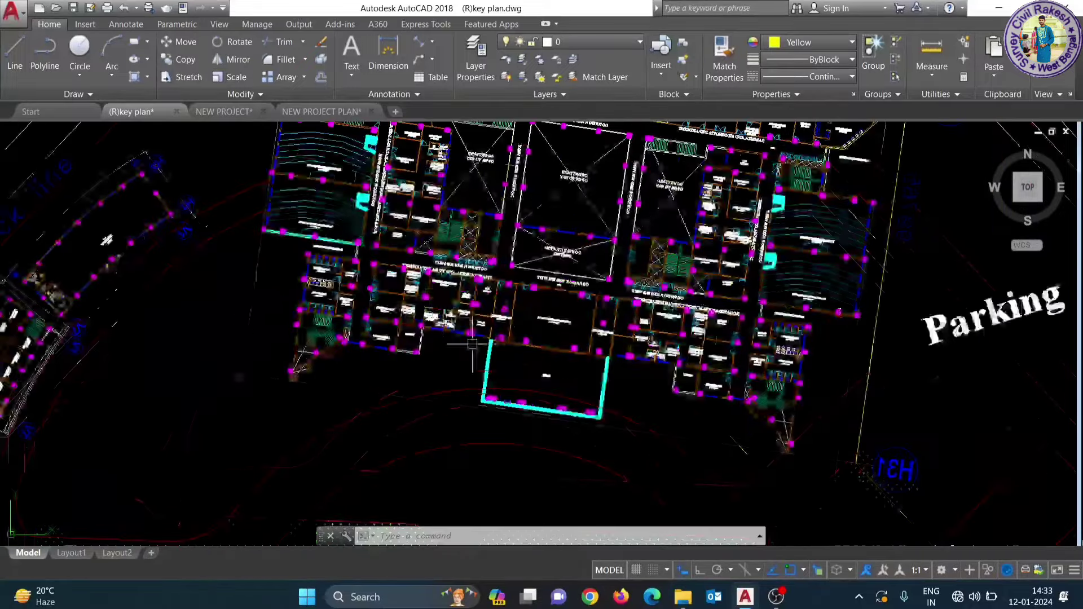
{"action": "scroll", "coordinate": [480, 288], "scroll_direction": "down", "scroll_amount": 1}
{"action": "scroll", "coordinate": [508, 288], "scroll_direction": "down", "scroll_amount": 4}
{"action": "middle_click_drag", "start_coordinate": [529, 321], "coordinate": [563, 286]}
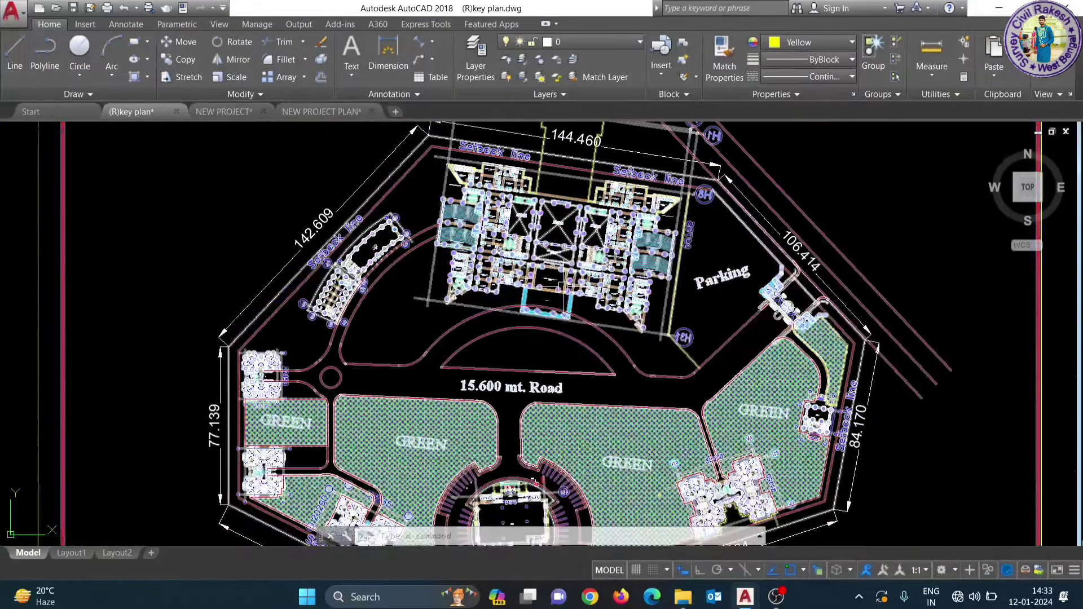
{"action": "scroll", "coordinate": [565, 352], "scroll_direction": "up", "scroll_amount": 4}
{"action": "scroll", "coordinate": [564, 352], "scroll_direction": "down", "scroll_amount": 4}
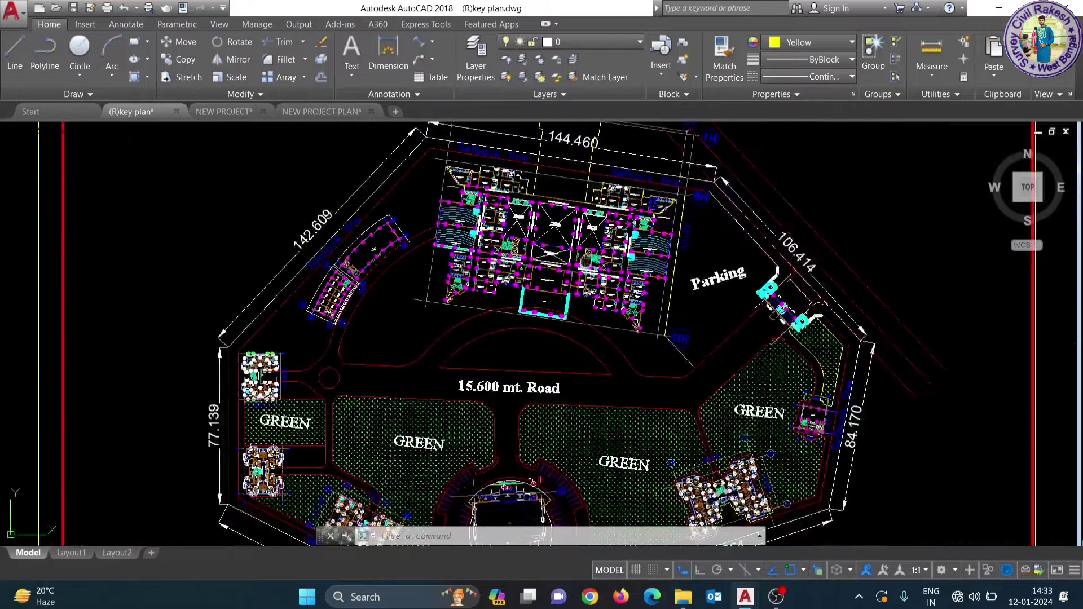
{"action": "scroll", "coordinate": [546, 299], "scroll_direction": "up", "scroll_amount": 1}
{"action": "scroll", "coordinate": [546, 299], "scroll_direction": "up", "scroll_amount": 2}
{"action": "scroll", "coordinate": [546, 299], "scroll_direction": "up", "scroll_amount": 1}
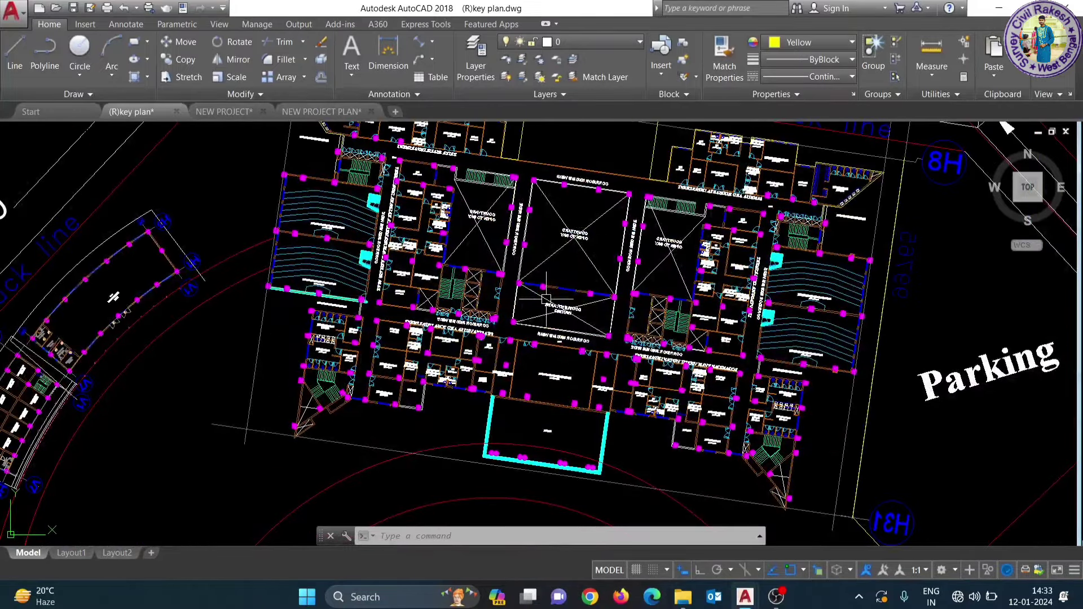
{"action": "scroll", "coordinate": [546, 299], "scroll_direction": "down", "scroll_amount": 2}
{"action": "scroll", "coordinate": [465, 220], "scroll_direction": "up", "scroll_amount": 4}
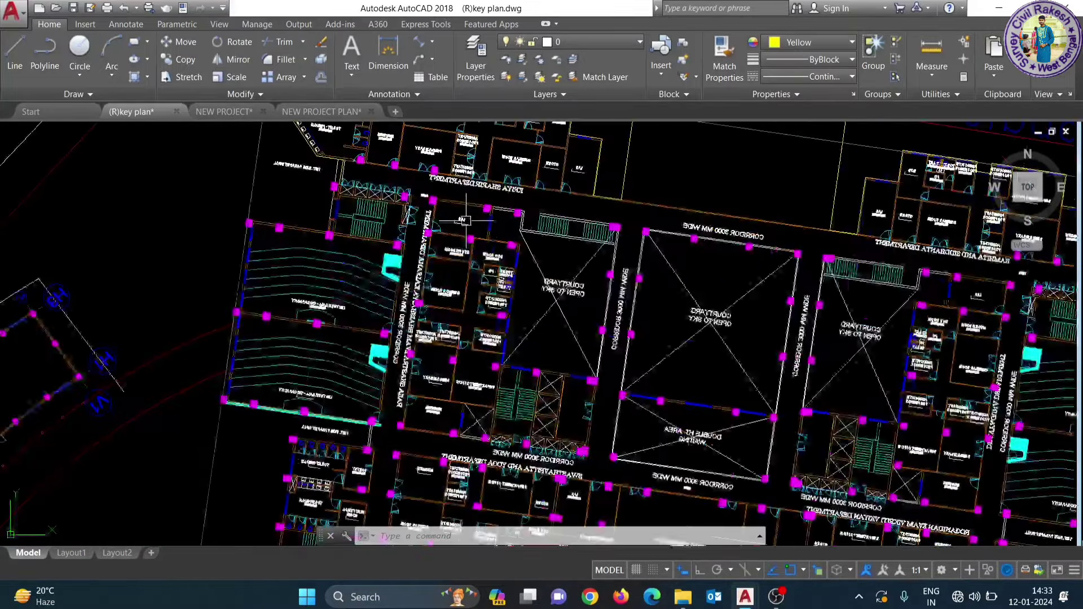
{"action": "scroll", "coordinate": [465, 220], "scroll_direction": "down", "scroll_amount": 4}
{"action": "scroll", "coordinate": [467, 374], "scroll_direction": "up", "scroll_amount": 2}
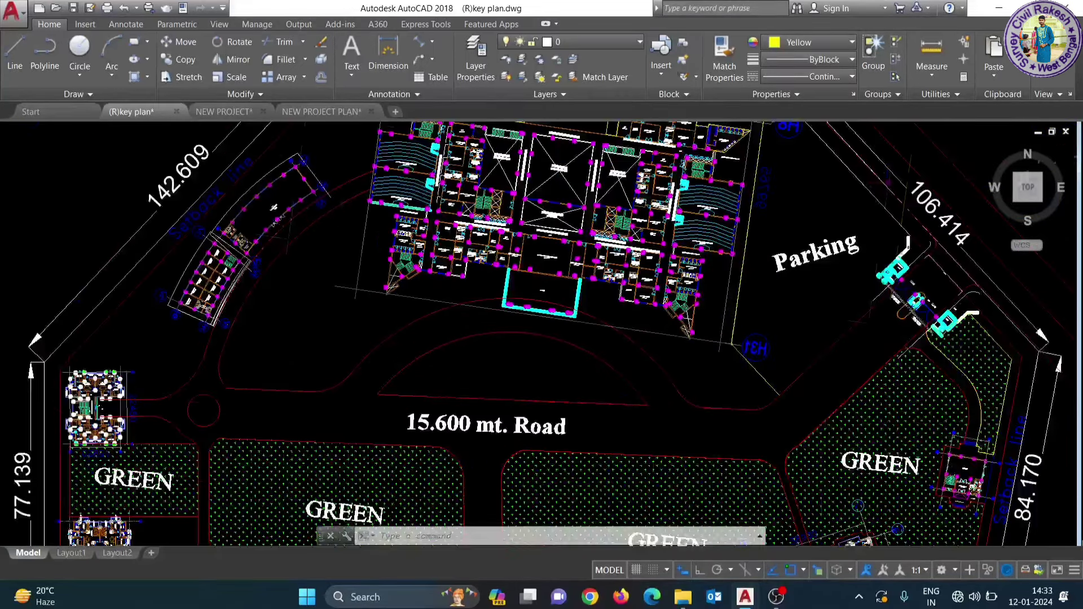
{"action": "scroll", "coordinate": [468, 374], "scroll_direction": "up", "scroll_amount": 1}
Step: Run the coordinate labelling command and place the E 1815.432 / N 150.944 label
{"action": "type", "text": "l"}
{"action": "key", "text": "Escape"}
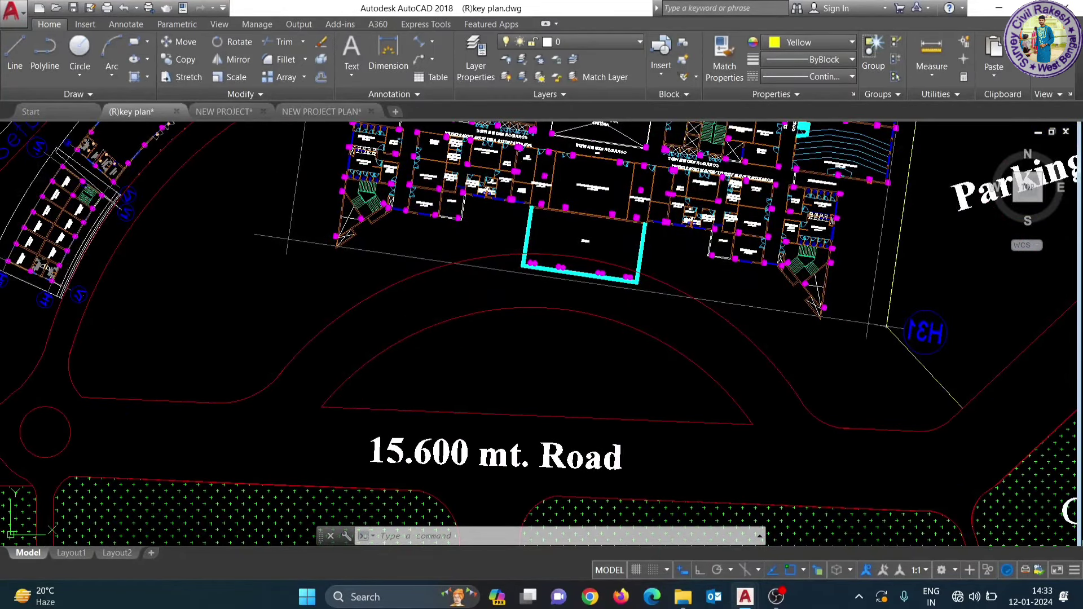
{"action": "scroll", "coordinate": [507, 361], "scroll_direction": "up", "scroll_amount": 2}
{"action": "left_click", "coordinate": [508, 358]}
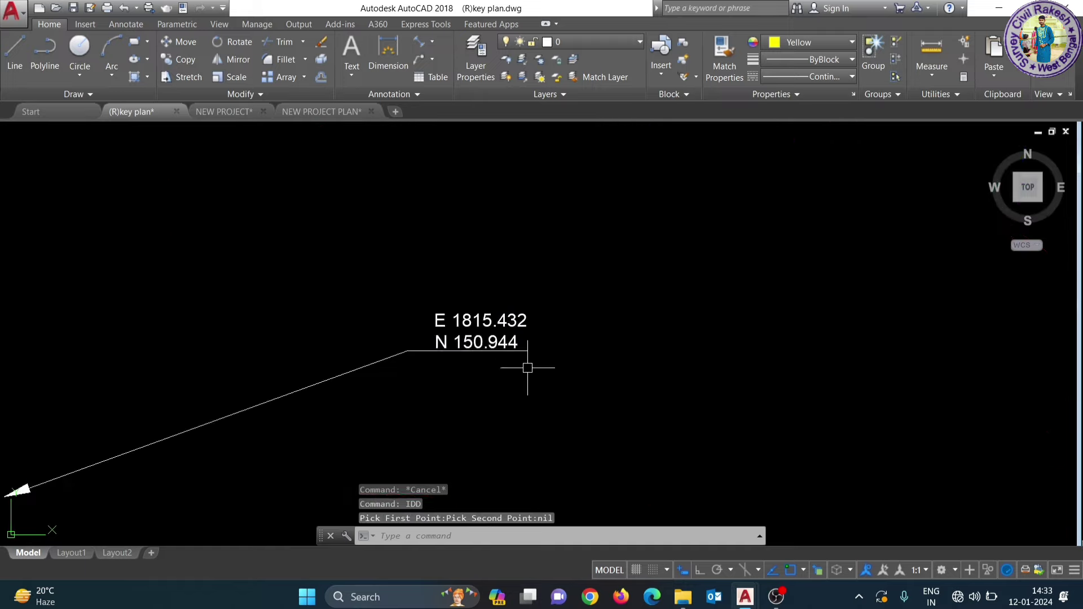
{"action": "scroll", "coordinate": [525, 368], "scroll_direction": "up", "scroll_amount": 1}
{"action": "scroll", "coordinate": [513, 356], "scroll_direction": "down", "scroll_amount": 1}
Step: Select the trial coordinate label and its leader for removal
{"action": "left_click_drag", "start_coordinate": [548, 396], "coordinate": [399, 327]}
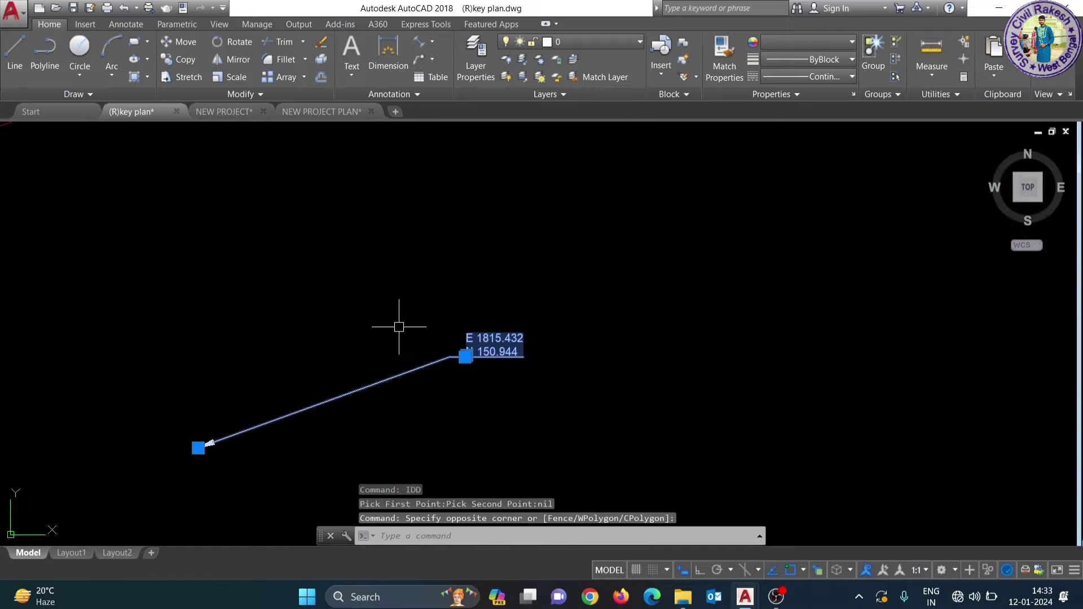
{"action": "scroll", "coordinate": [482, 334], "scroll_direction": "down", "scroll_amount": 5}
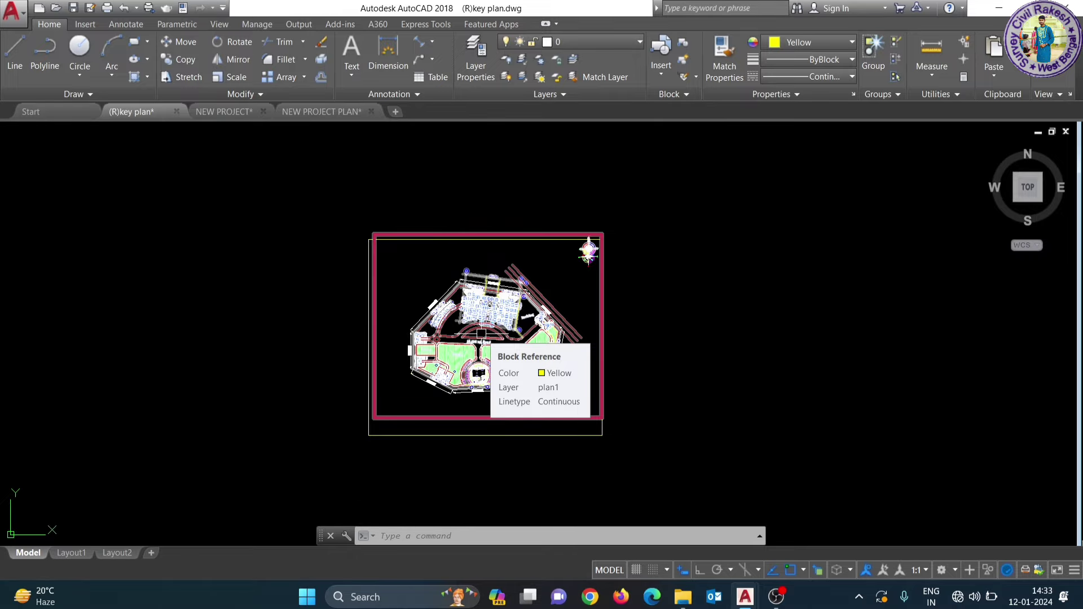
{"action": "scroll", "coordinate": [481, 334], "scroll_direction": "up", "scroll_amount": 4}
{"action": "scroll", "coordinate": [482, 334], "scroll_direction": "up", "scroll_amount": 2}
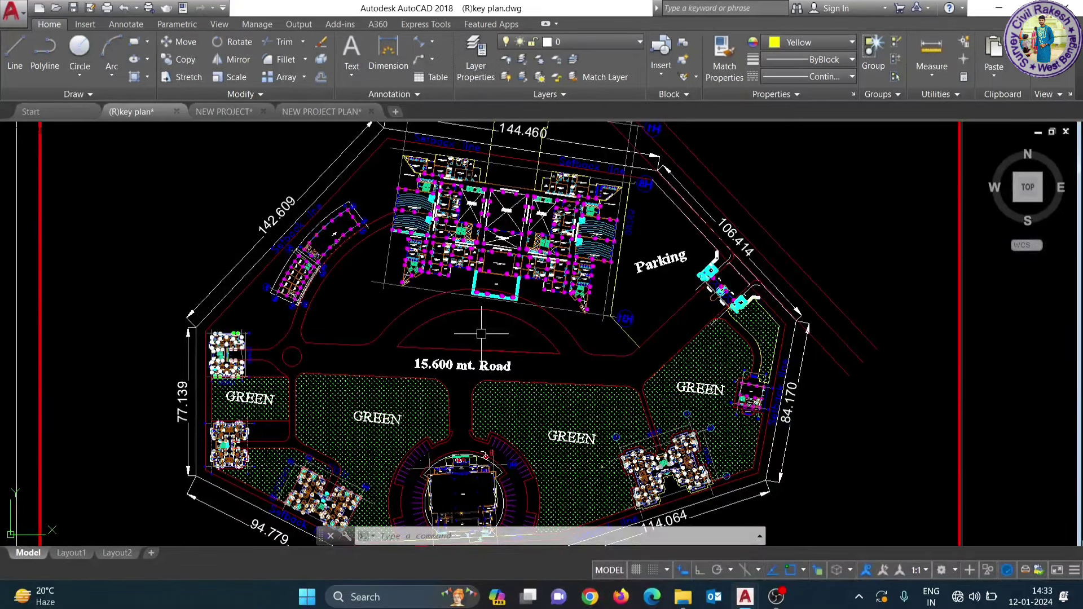